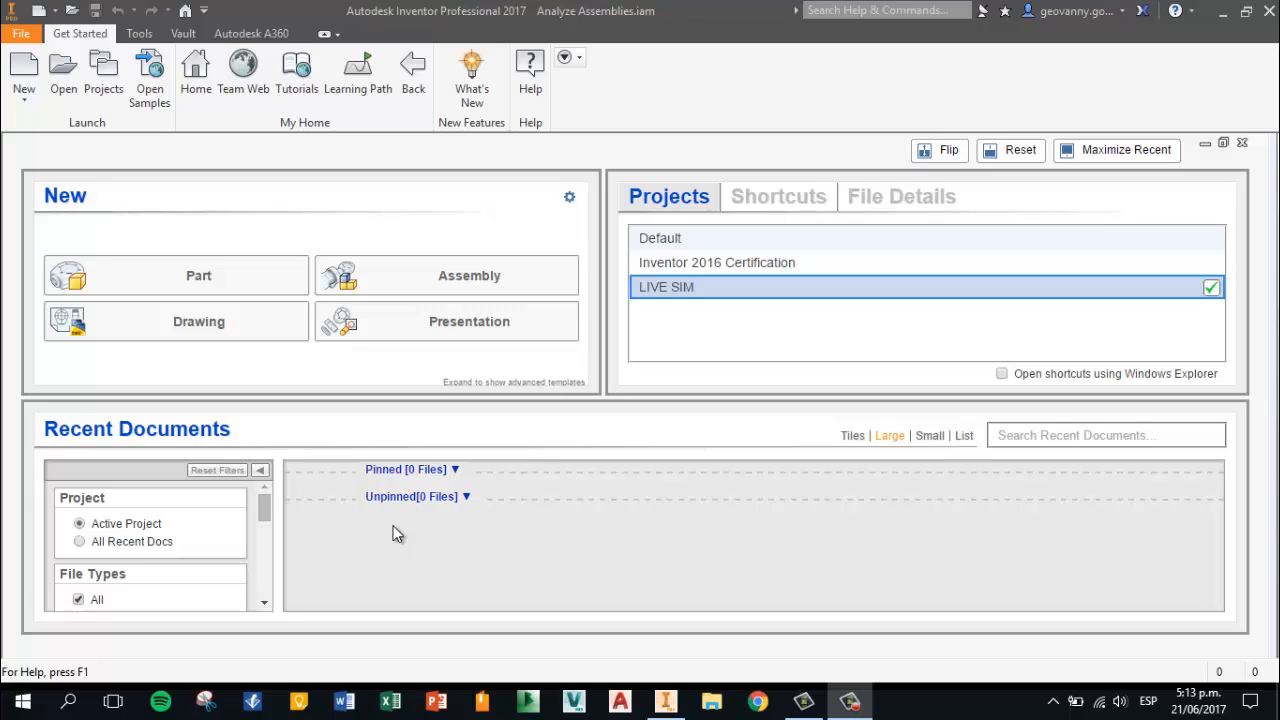
Open the assembly file Analyze Assemblies.iam from the LIVE project folder
{"action": "left_click", "coordinate": [63, 68]}
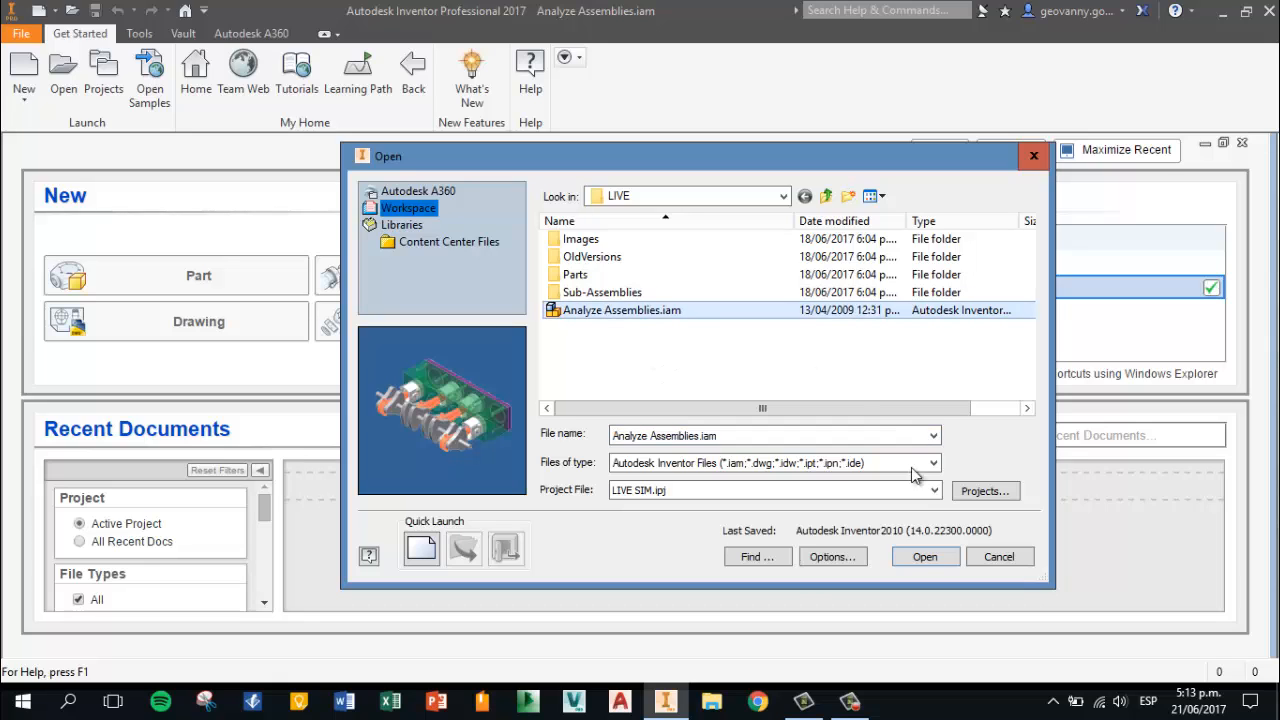
{"action": "left_click", "coordinate": [924, 557]}
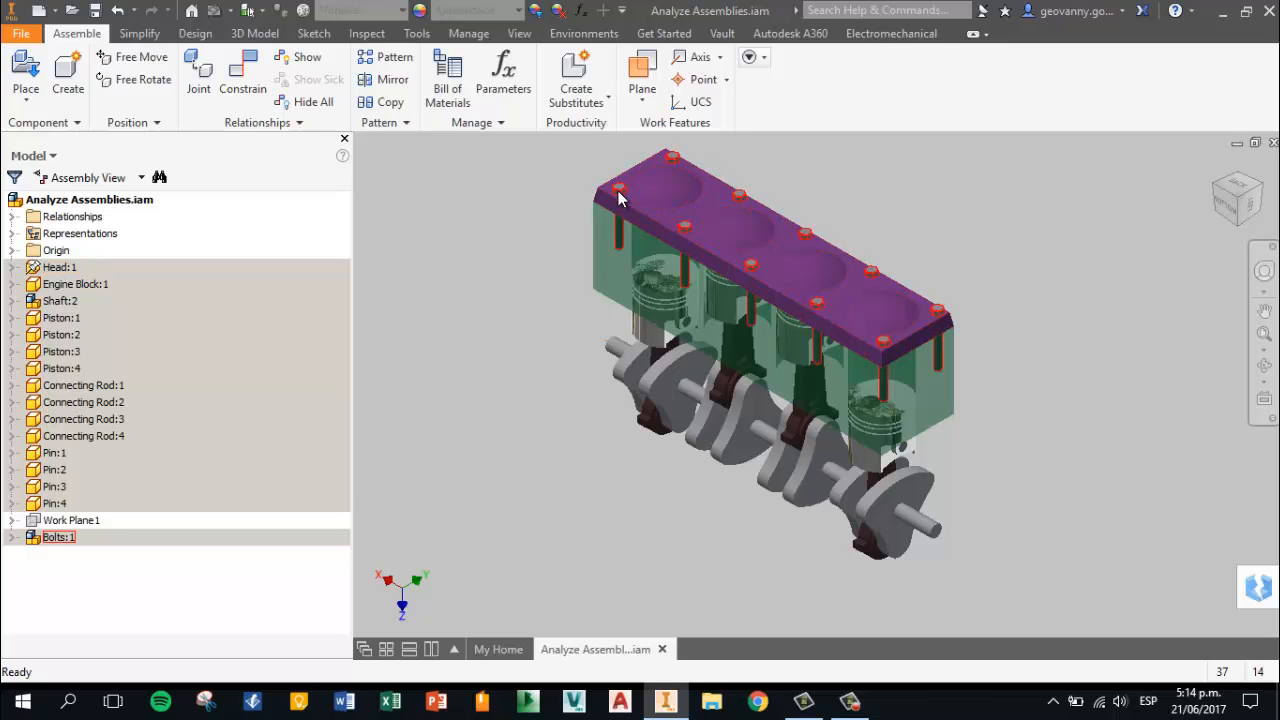
Examine the engine assembly from several sides and up close, including the head bolts, block, pistons, connecting rods and crankshaft
{"action": "mouse_move", "coordinate": [617, 196]}
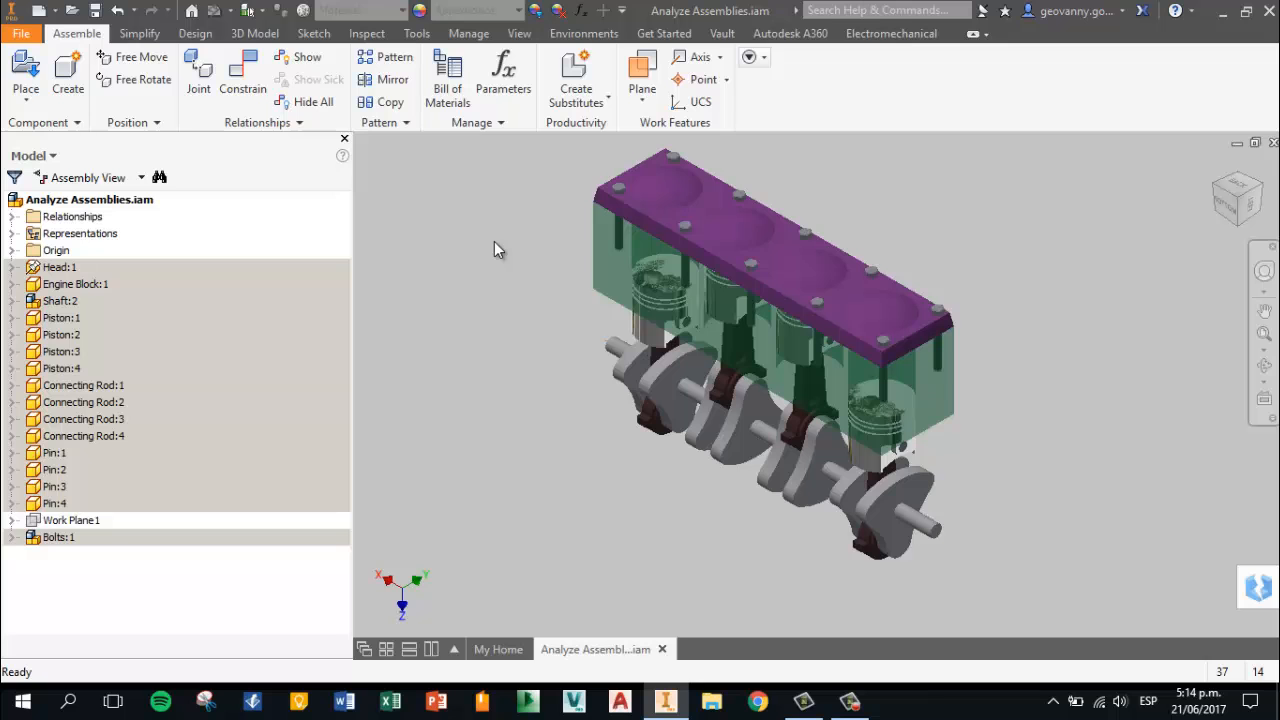
{"action": "middle_click_drag", "start_coordinate": [497, 262], "coordinate": [578, 408], "text": "shift"}
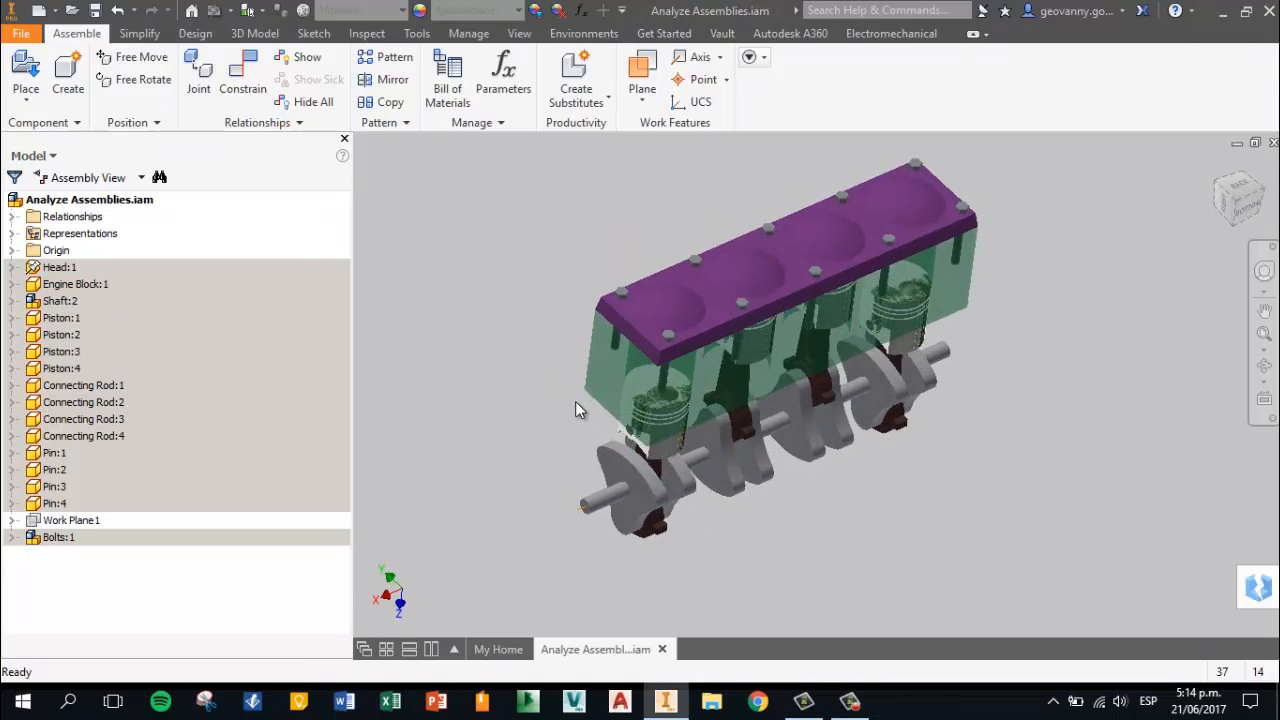
{"action": "left_click", "coordinate": [1240, 202]}
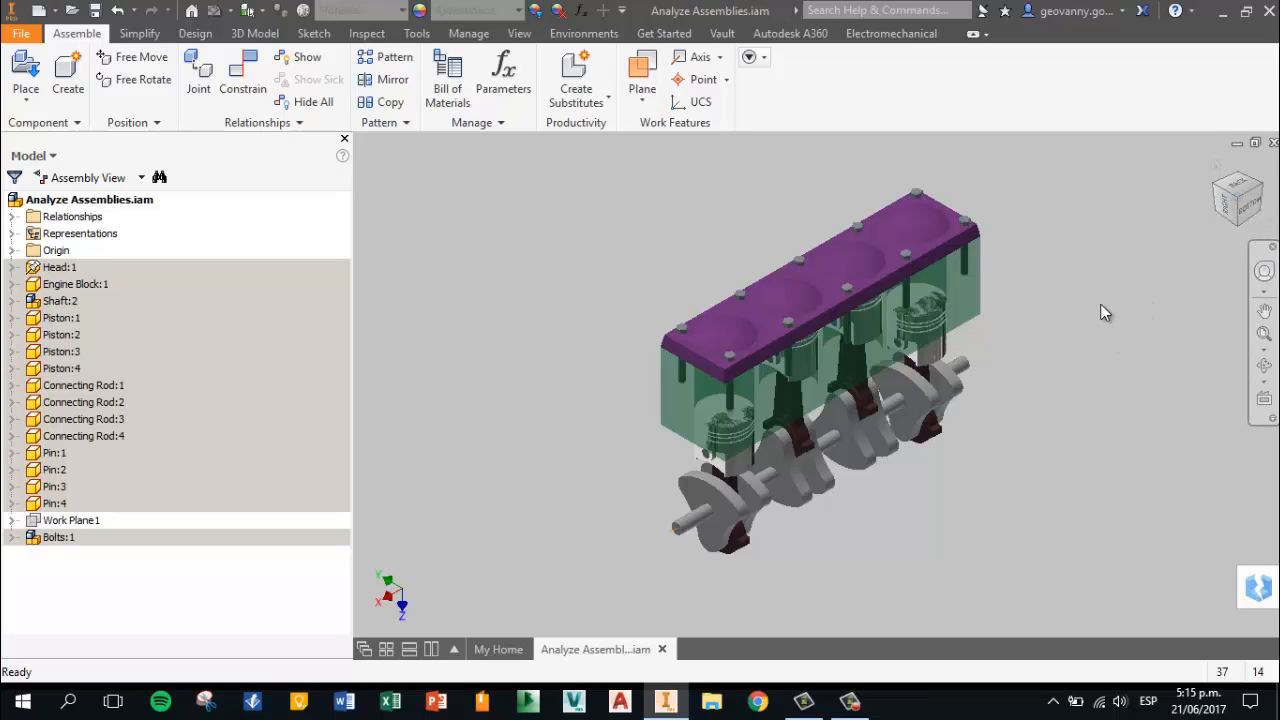
{"action": "middle_click_drag", "start_coordinate": [634, 434], "coordinate": [740, 440], "text": "shift"}
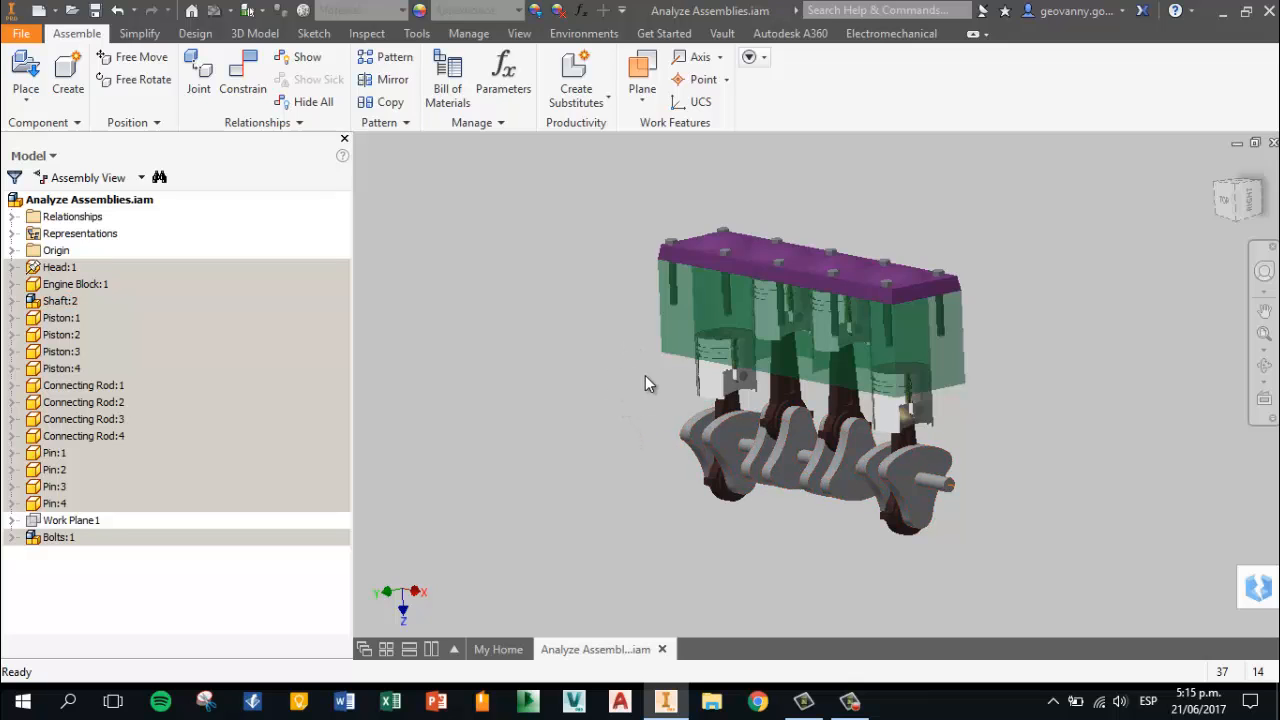
{"action": "middle_click_drag", "start_coordinate": [645, 375], "coordinate": [870, 394], "text": "shift"}
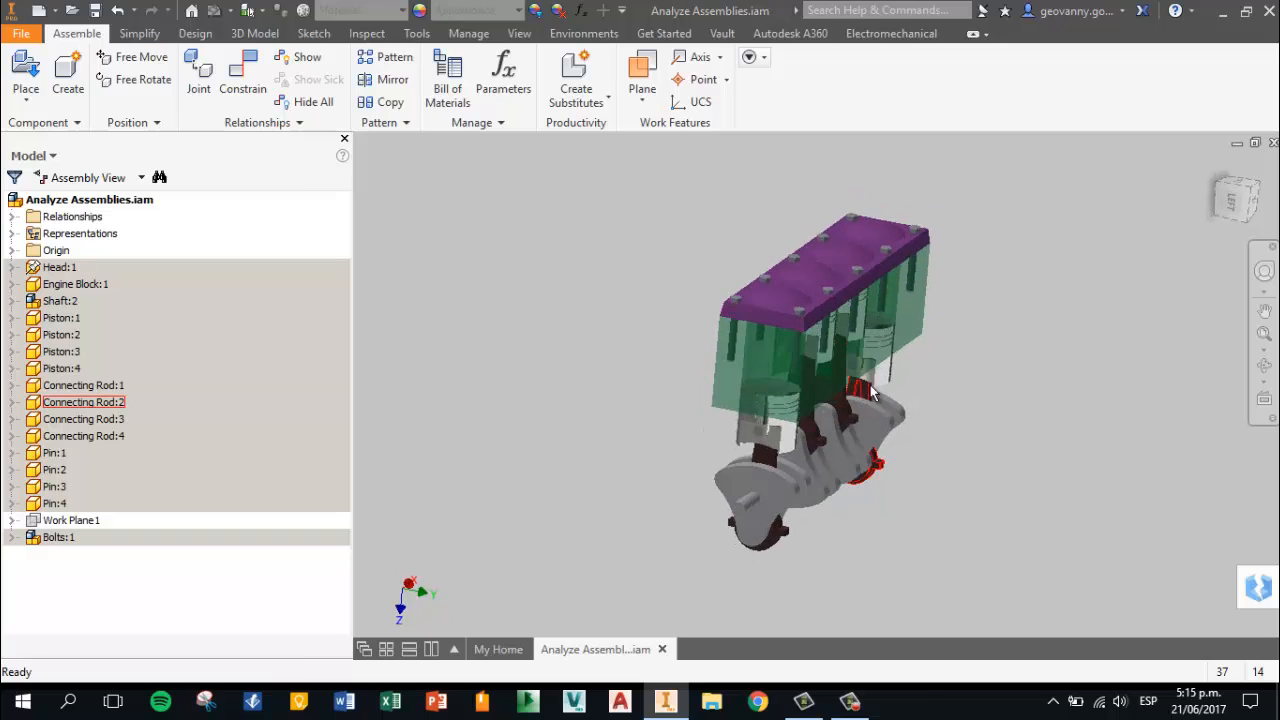
{"action": "left_click", "coordinate": [12, 301]}
{"action": "left_click", "coordinate": [12, 301]}
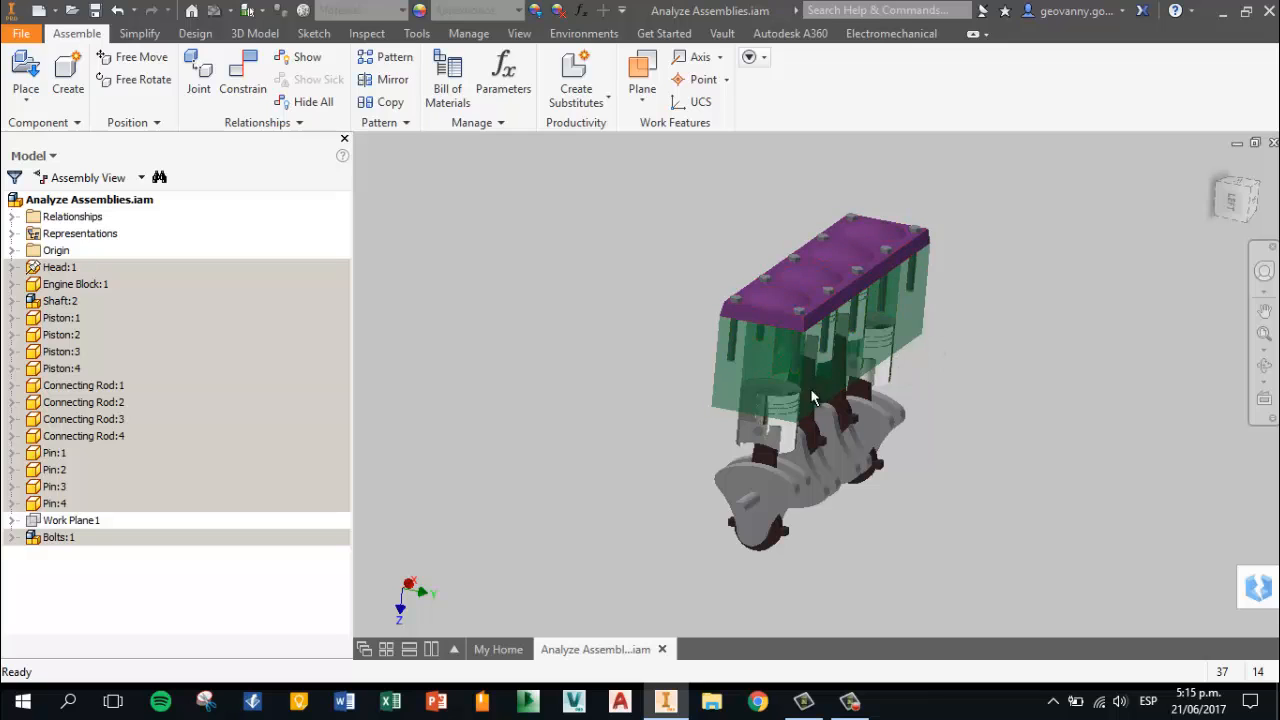
{"action": "middle_click_drag", "start_coordinate": [995, 431], "coordinate": [930, 425], "text": "shift"}
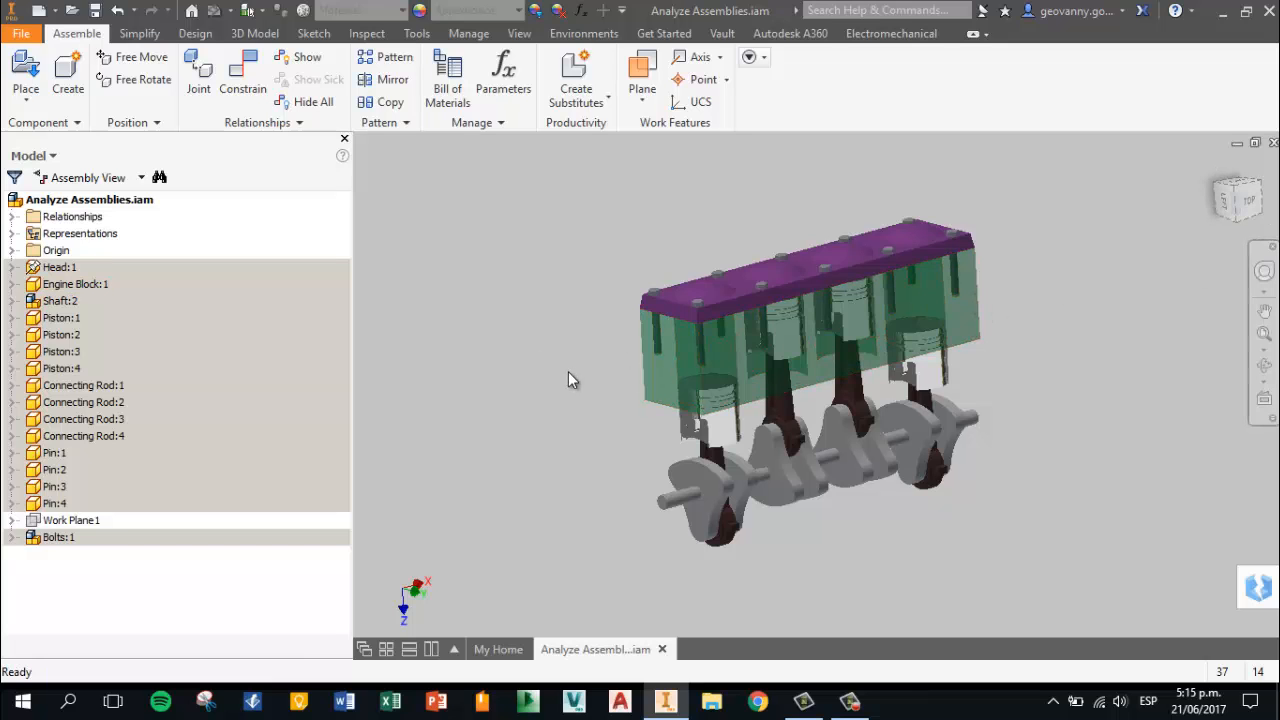
{"action": "mouse_move", "coordinate": [542, 389]}
{"action": "middle_mouse_down", "text": "shift"}
{"action": "mouse_move", "coordinate": [566, 363]}
{"action": "mouse_move", "coordinate": [560, 389]}
{"action": "middle_mouse_up", "text": "shift"}
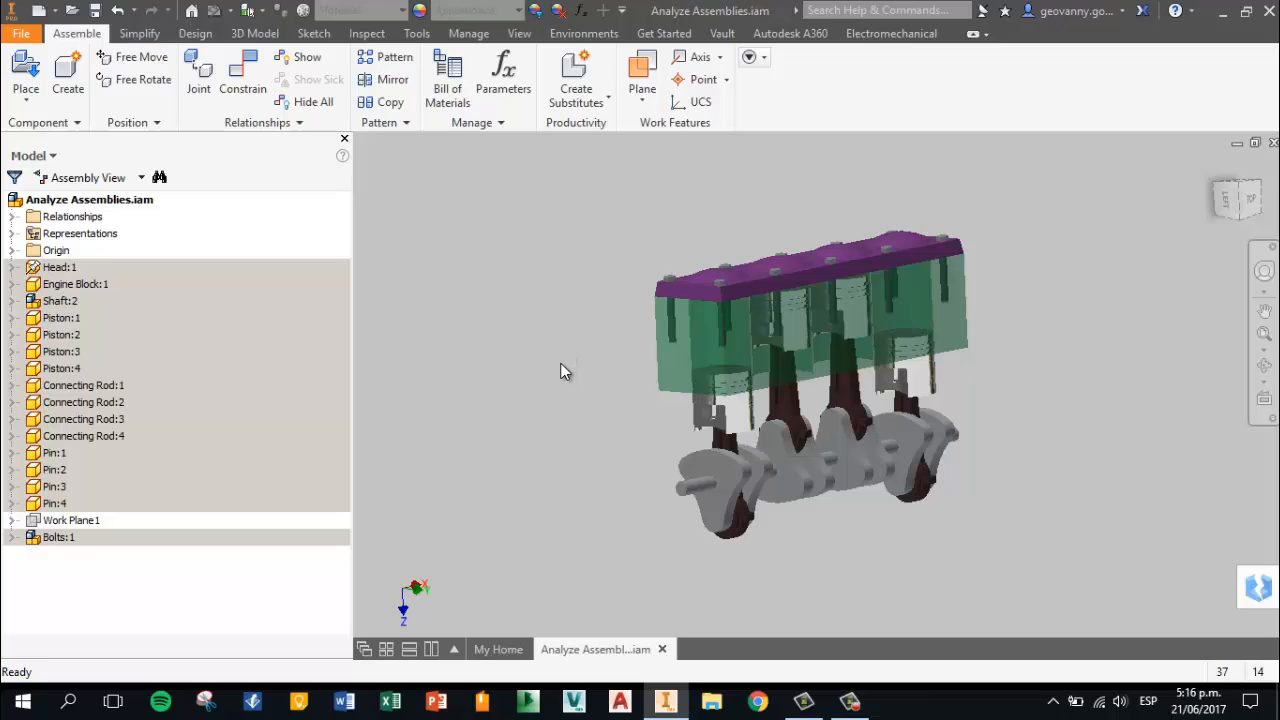
{"action": "mouse_move", "coordinate": [588, 393]}
{"action": "middle_mouse_down", "text": "shift"}
{"action": "mouse_move", "coordinate": [629, 360]}
{"action": "mouse_move", "coordinate": [591, 403]}
{"action": "middle_mouse_up", "text": "shift"}
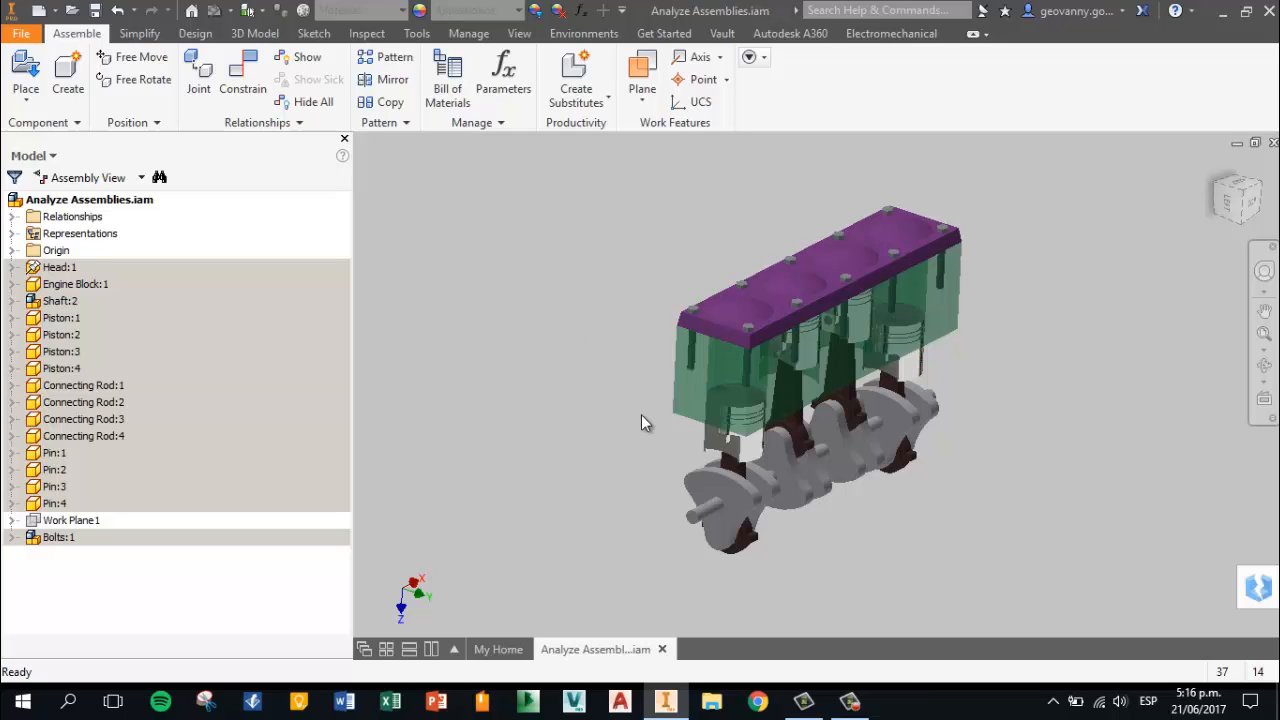
{"action": "middle_click_drag", "start_coordinate": [641, 414], "coordinate": [605, 428], "text": "shift"}
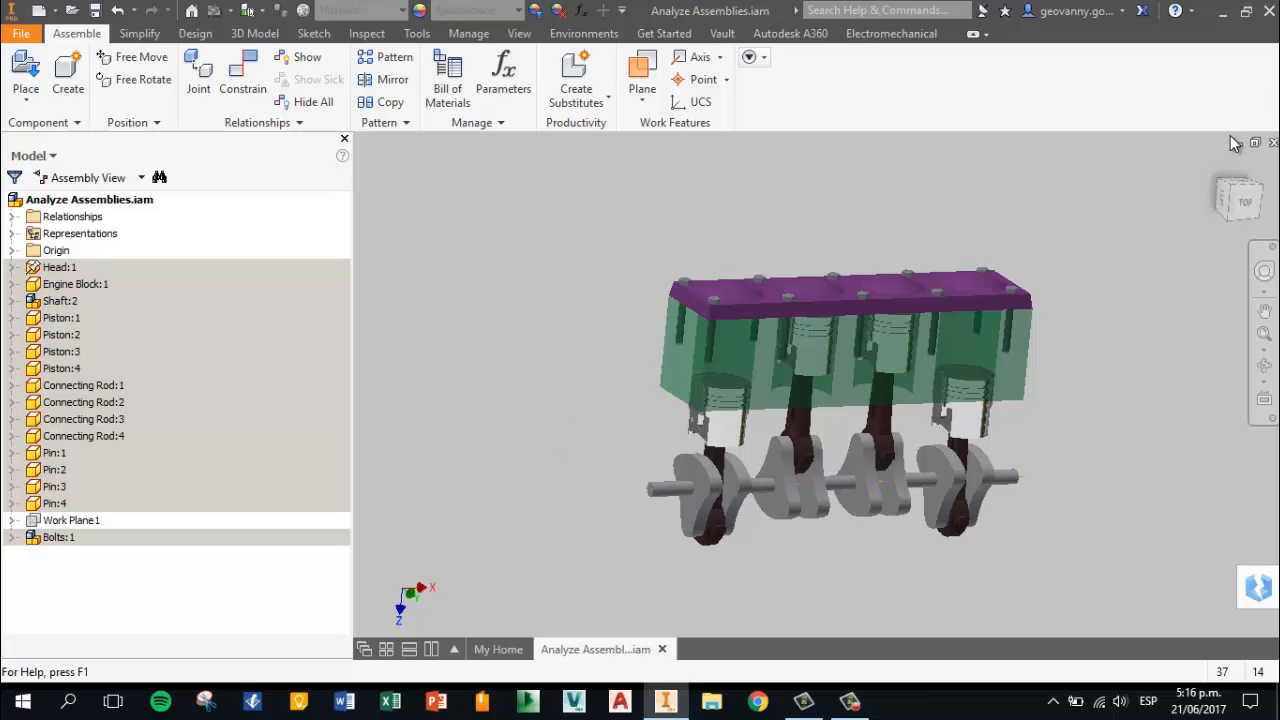
{"action": "left_click", "coordinate": [1228, 192]}
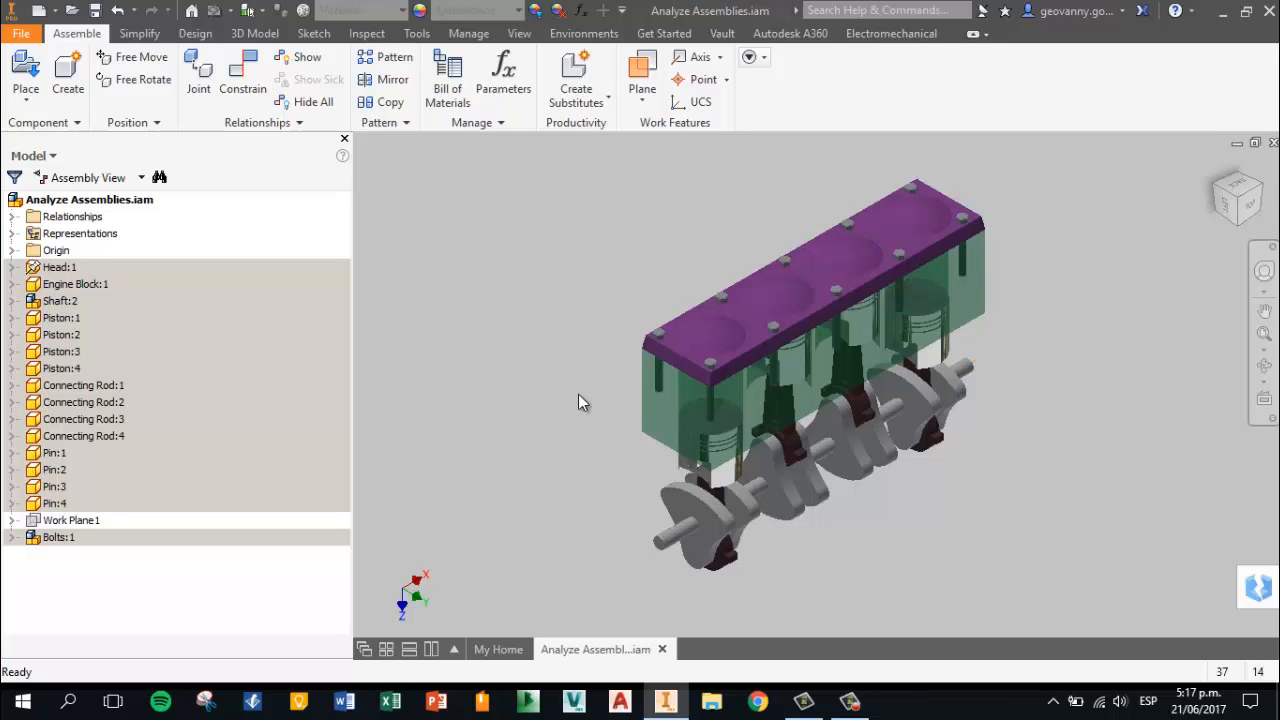
{"action": "scroll", "coordinate": [655, 466], "scroll_direction": "down", "scroll_amount": 5}
{"action": "scroll", "coordinate": [605, 513], "scroll_direction": "up", "scroll_amount": 10}
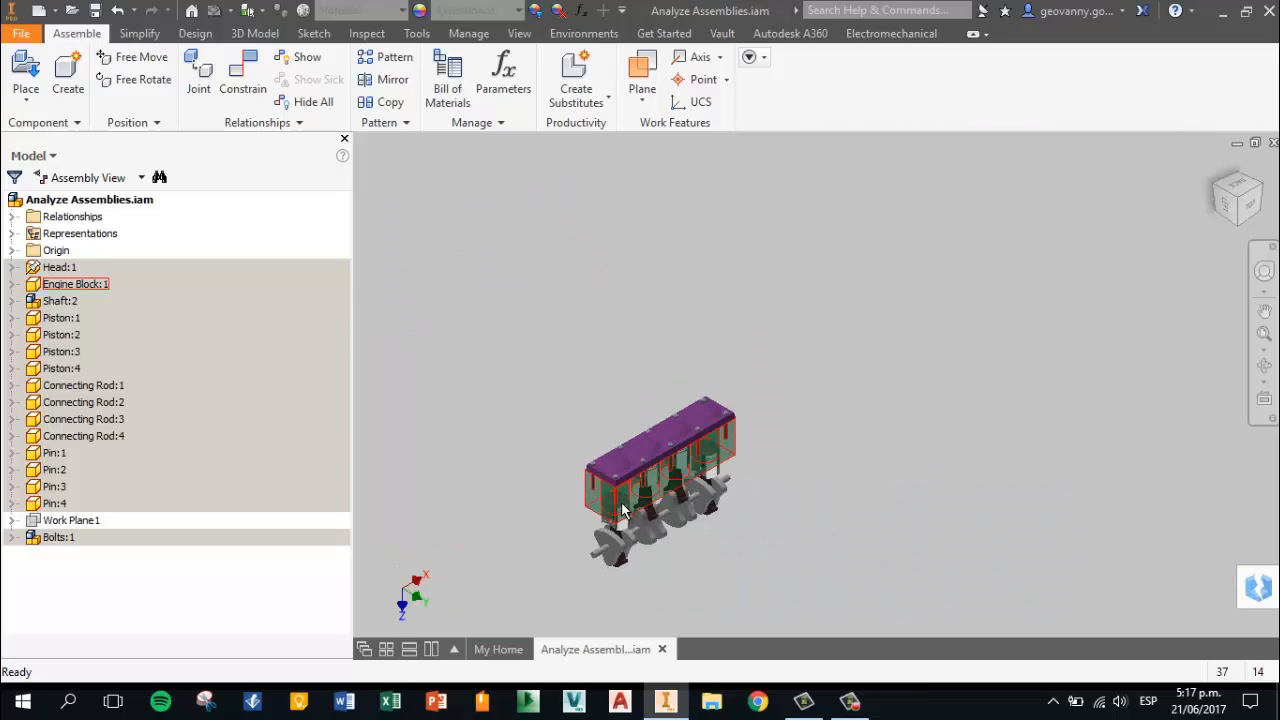
{"action": "scroll", "coordinate": [645, 430], "scroll_direction": "down", "scroll_amount": 5}
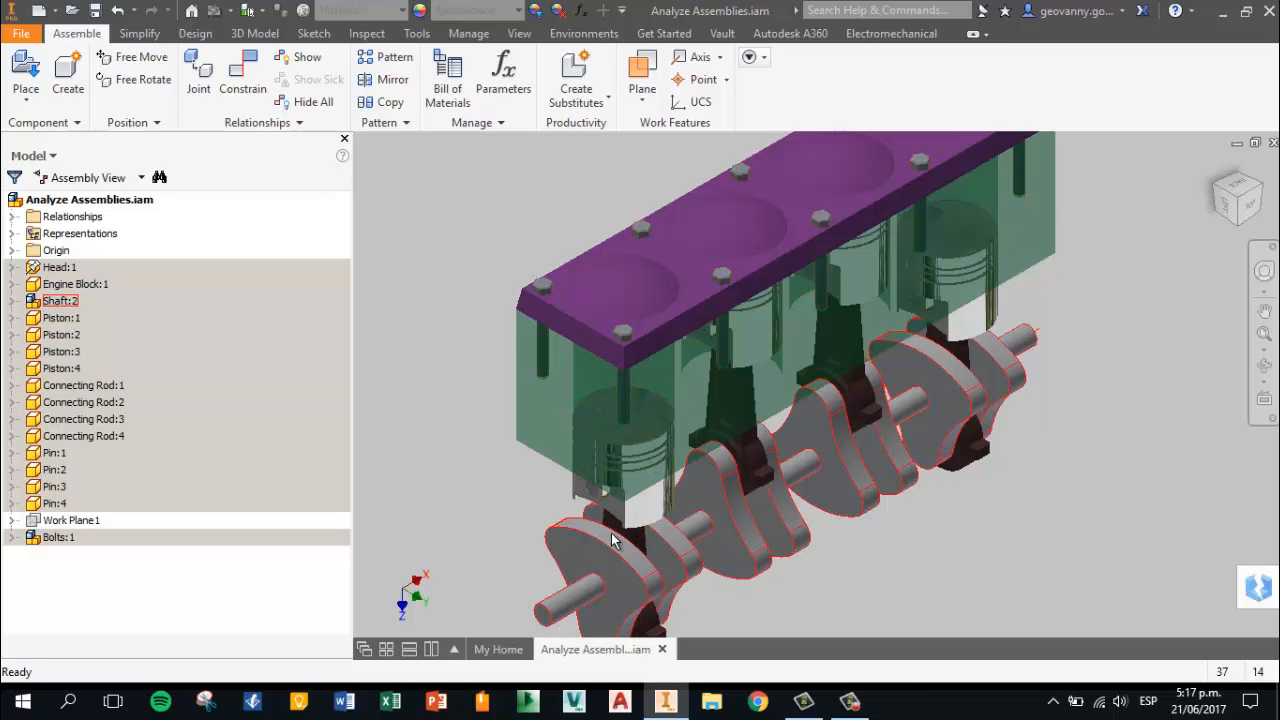
{"action": "middle_click_drag", "start_coordinate": [632, 528], "coordinate": [686, 476]}
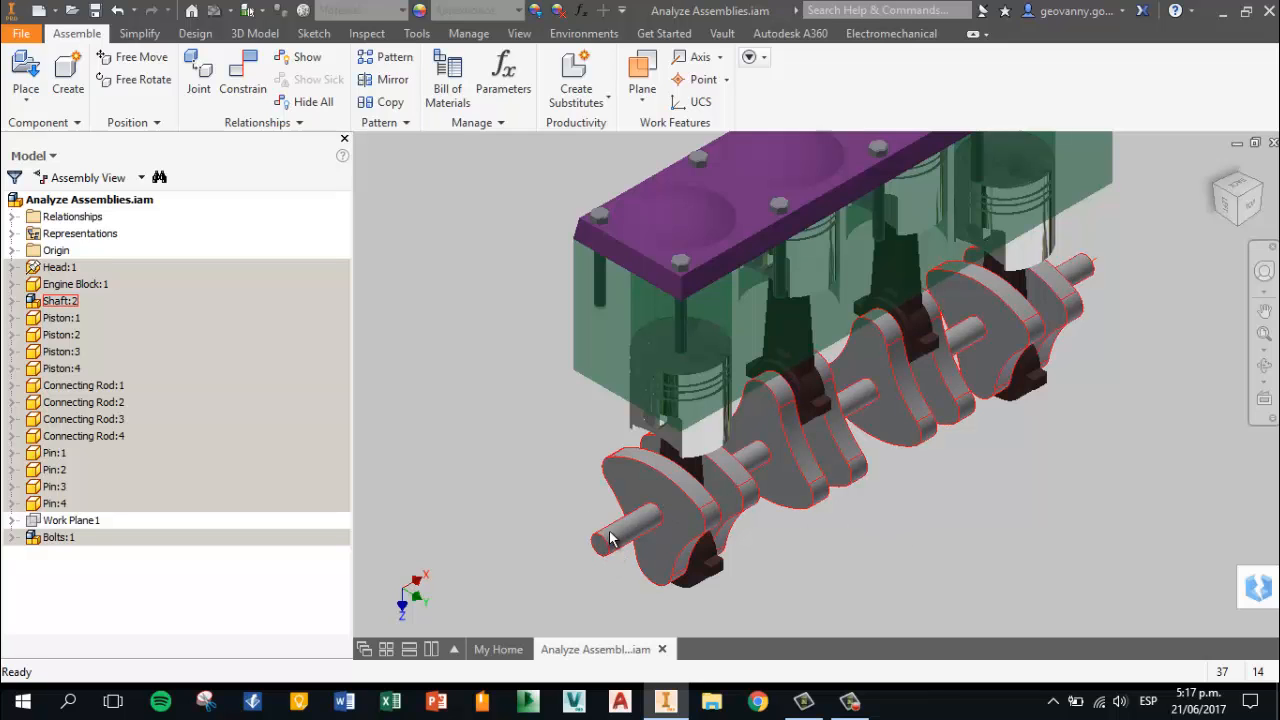
{"action": "left_click", "coordinate": [1238, 200]}
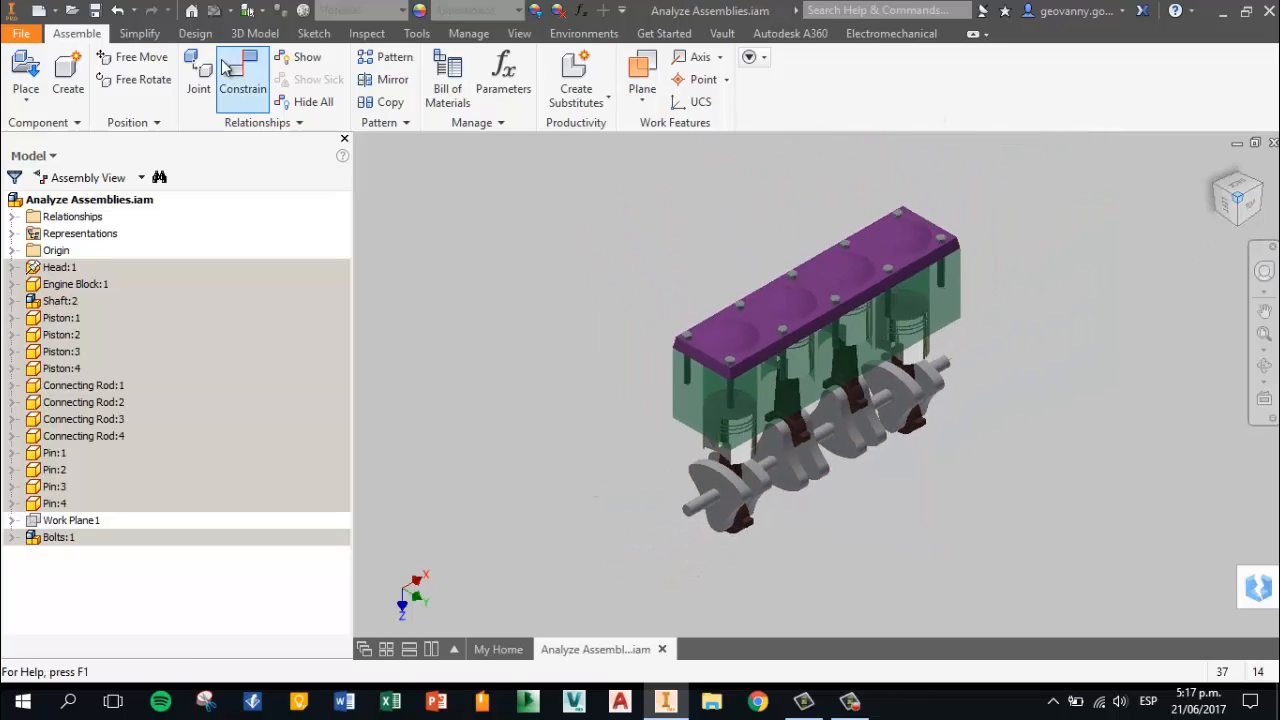
Start the Stress Analysis environment for the engine assembly
{"action": "left_click", "coordinate": [582, 35]}
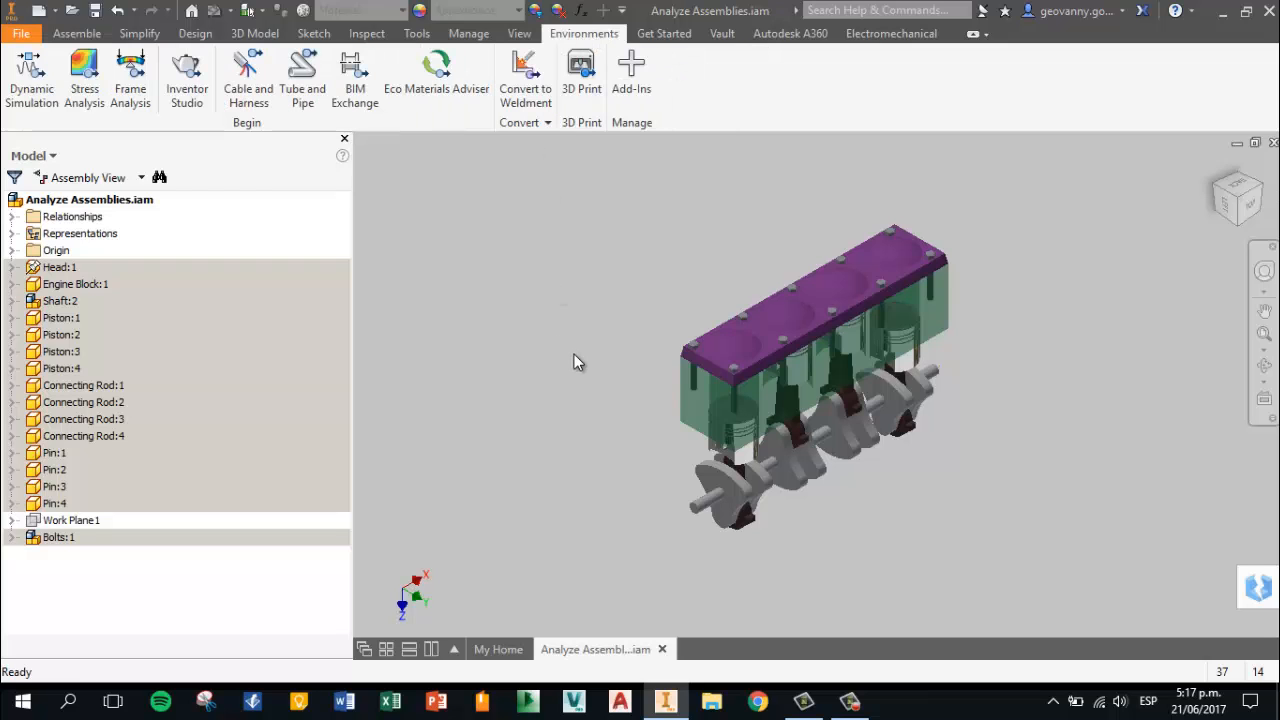
{"action": "scroll", "coordinate": [557, 312], "scroll_direction": "up", "scroll_amount": 3}
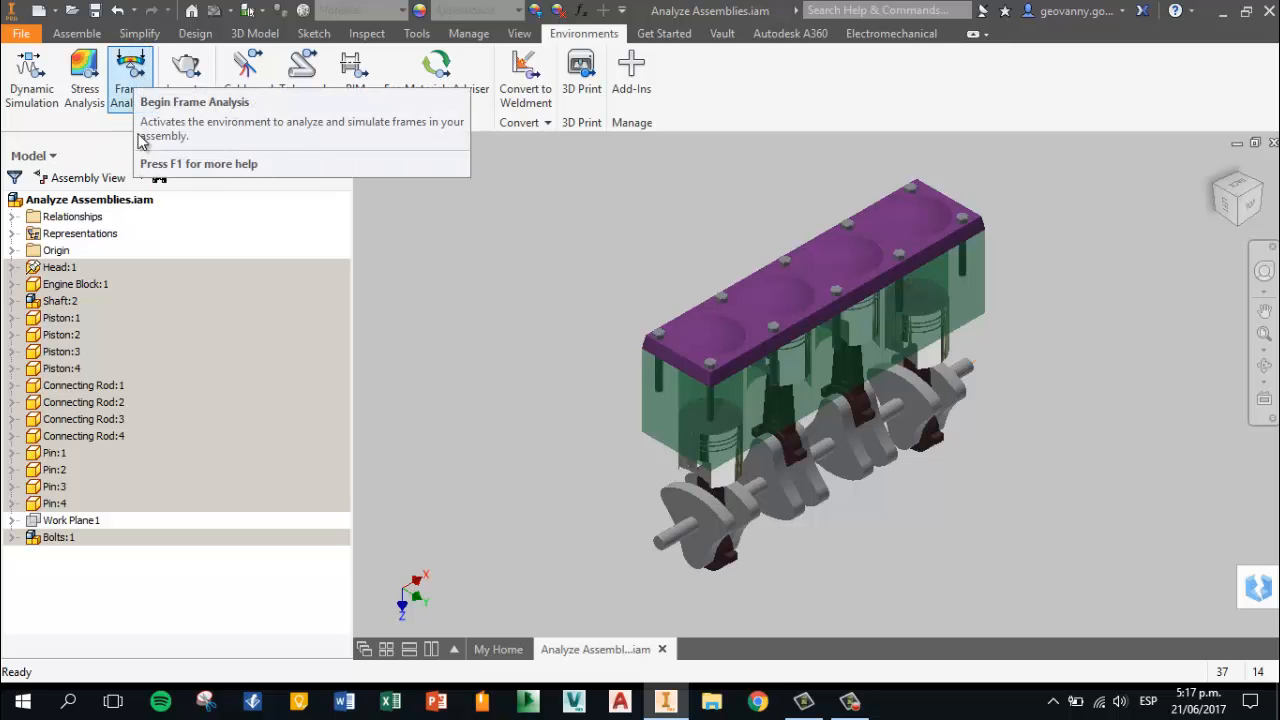
{"action": "left_click", "coordinate": [132, 75]}
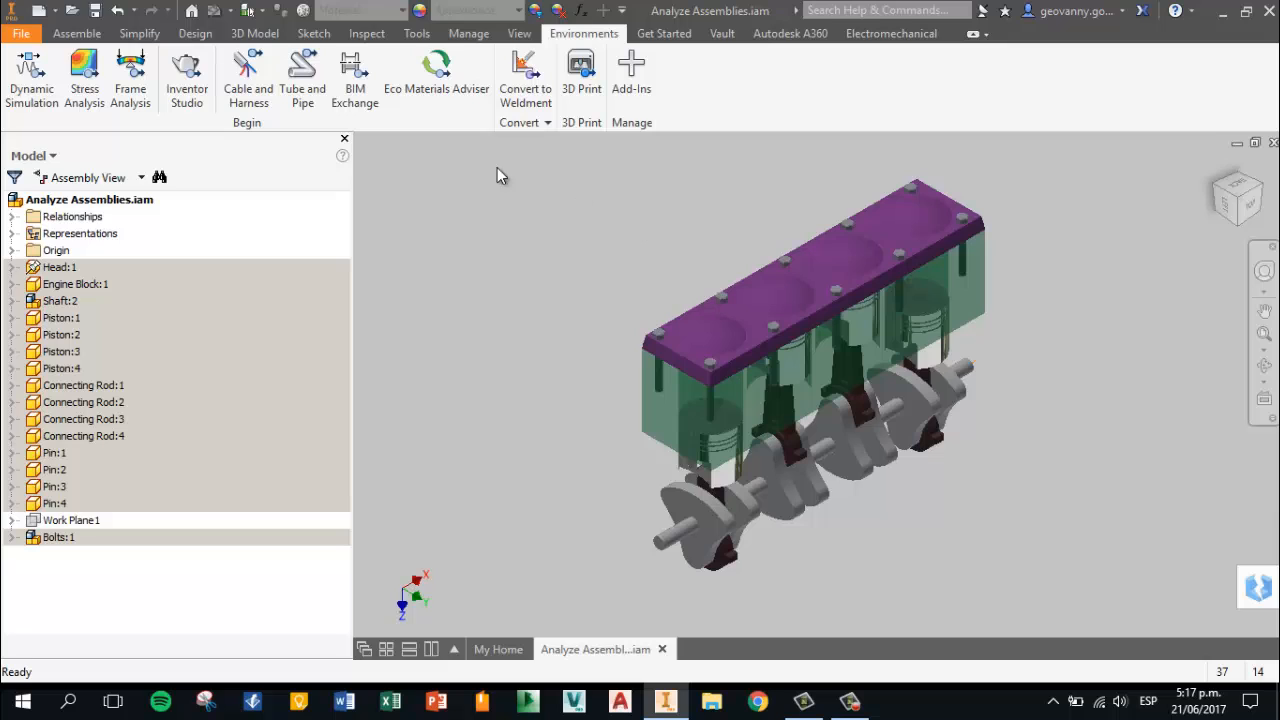
{"action": "left_click", "coordinate": [87, 100]}
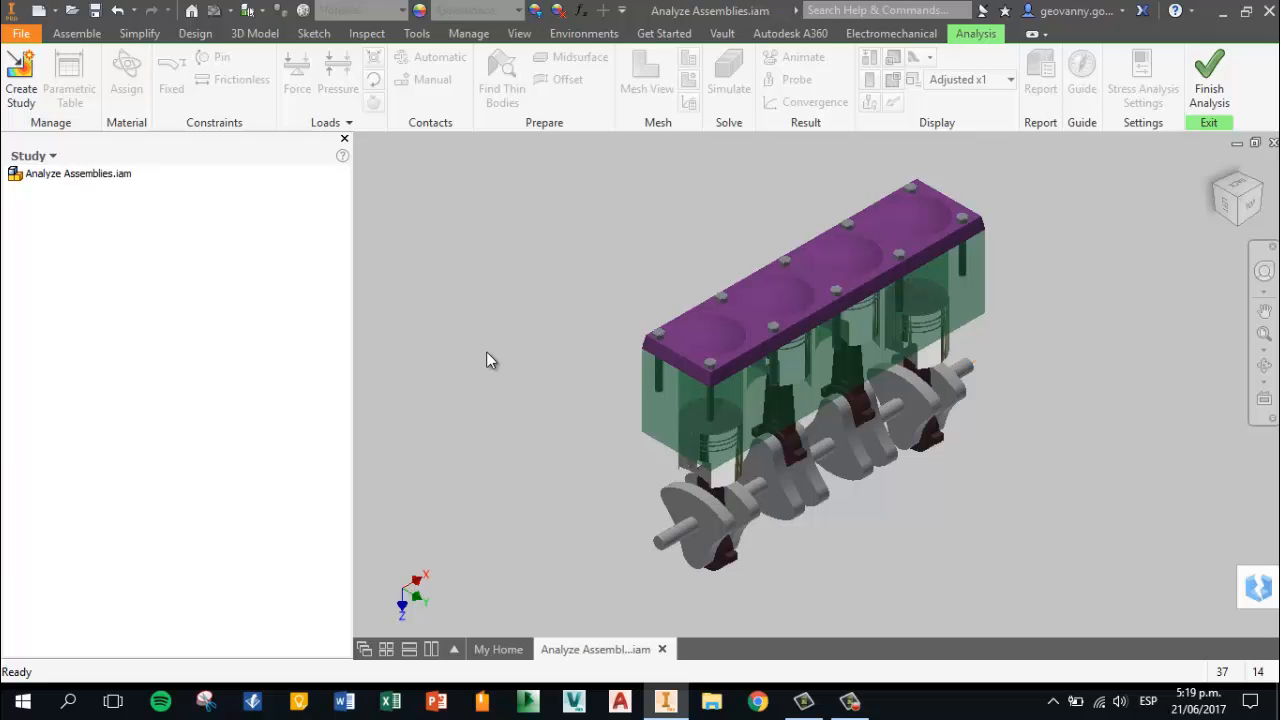
Inspect the crankshaft, connecting rods and pistons from different angles in the analysis environment
{"action": "scroll", "coordinate": [694, 561], "scroll_direction": "up", "scroll_amount": 2}
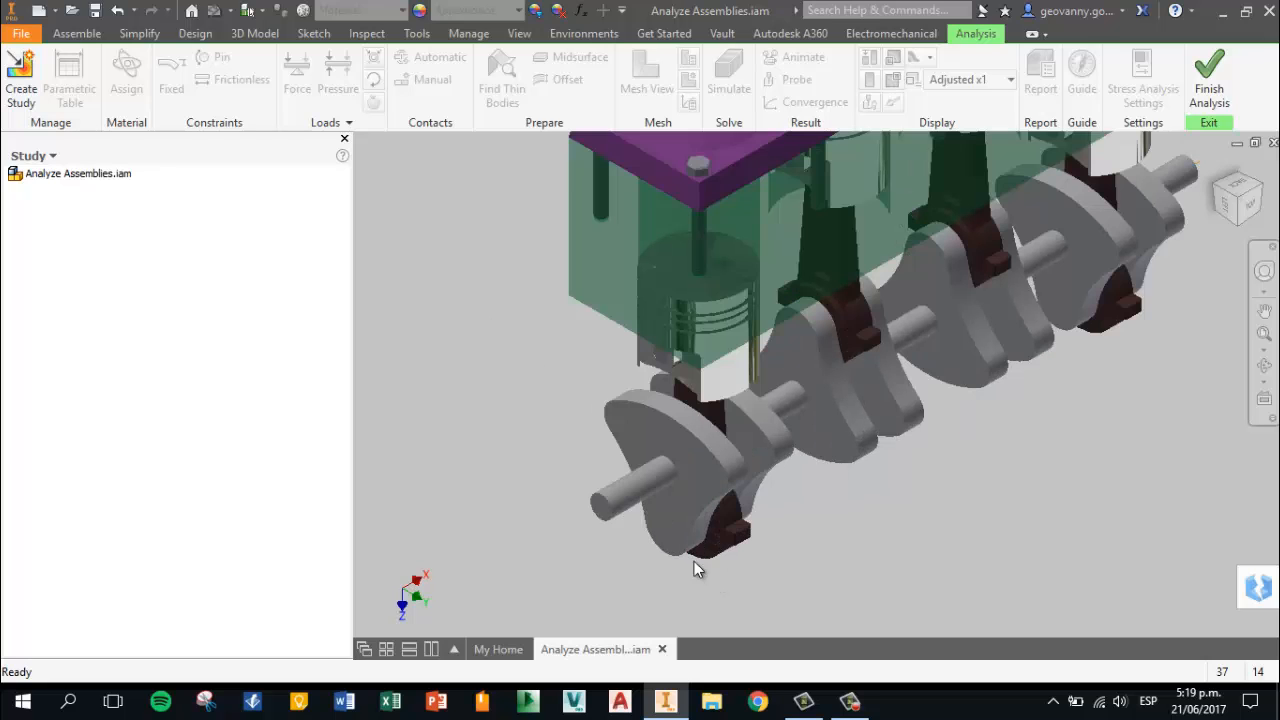
{"action": "scroll", "coordinate": [540, 500], "scroll_direction": "down", "scroll_amount": 3}
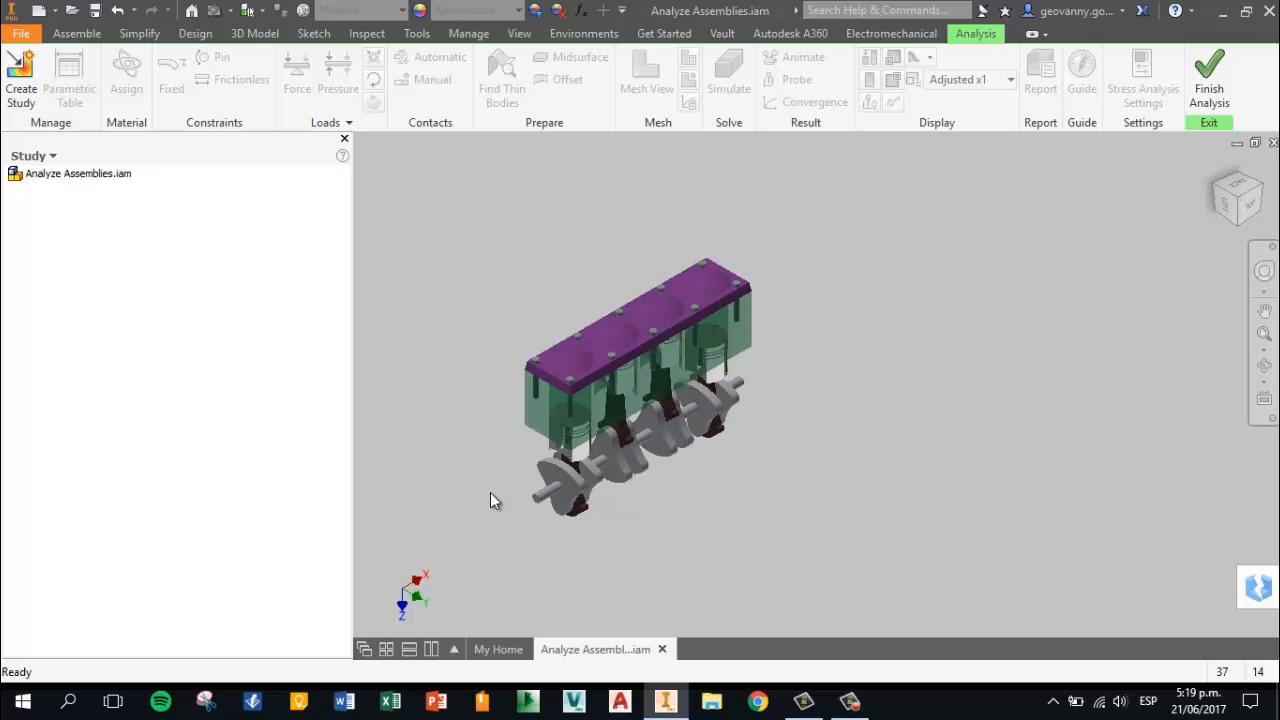
{"action": "middle_click_drag", "start_coordinate": [483, 489], "coordinate": [798, 486]}
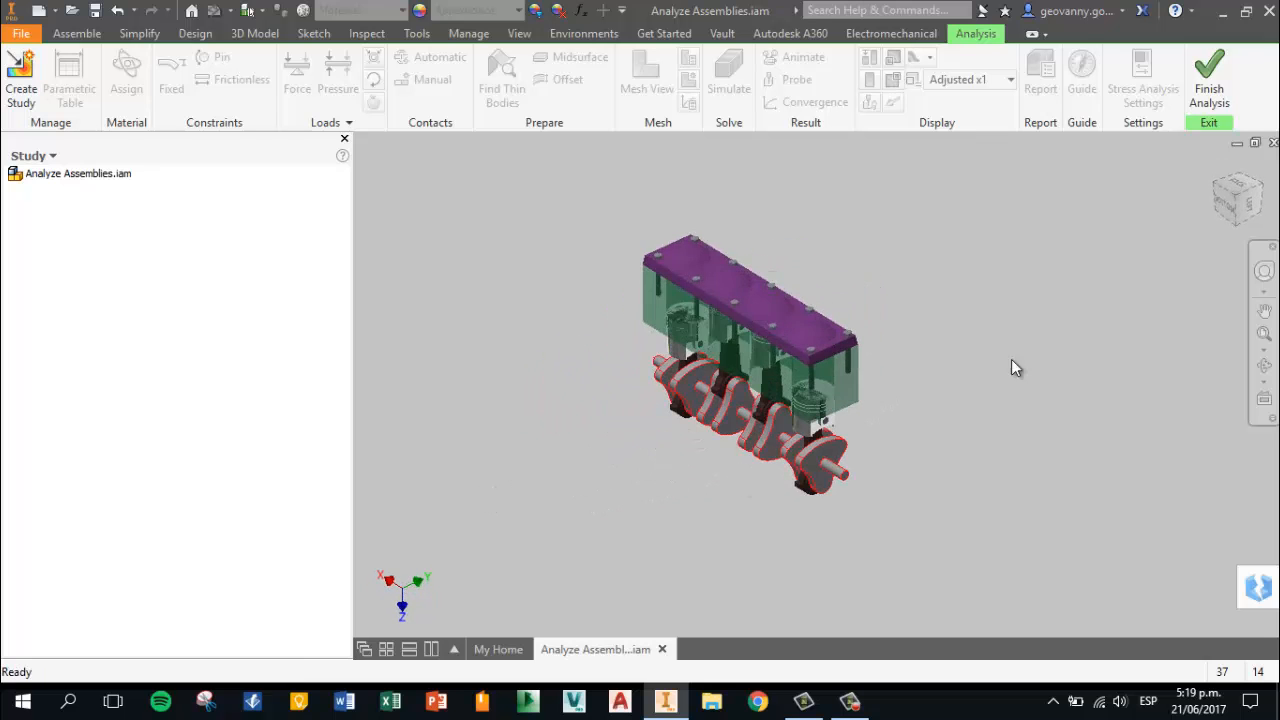
{"action": "left_click", "coordinate": [1243, 203]}
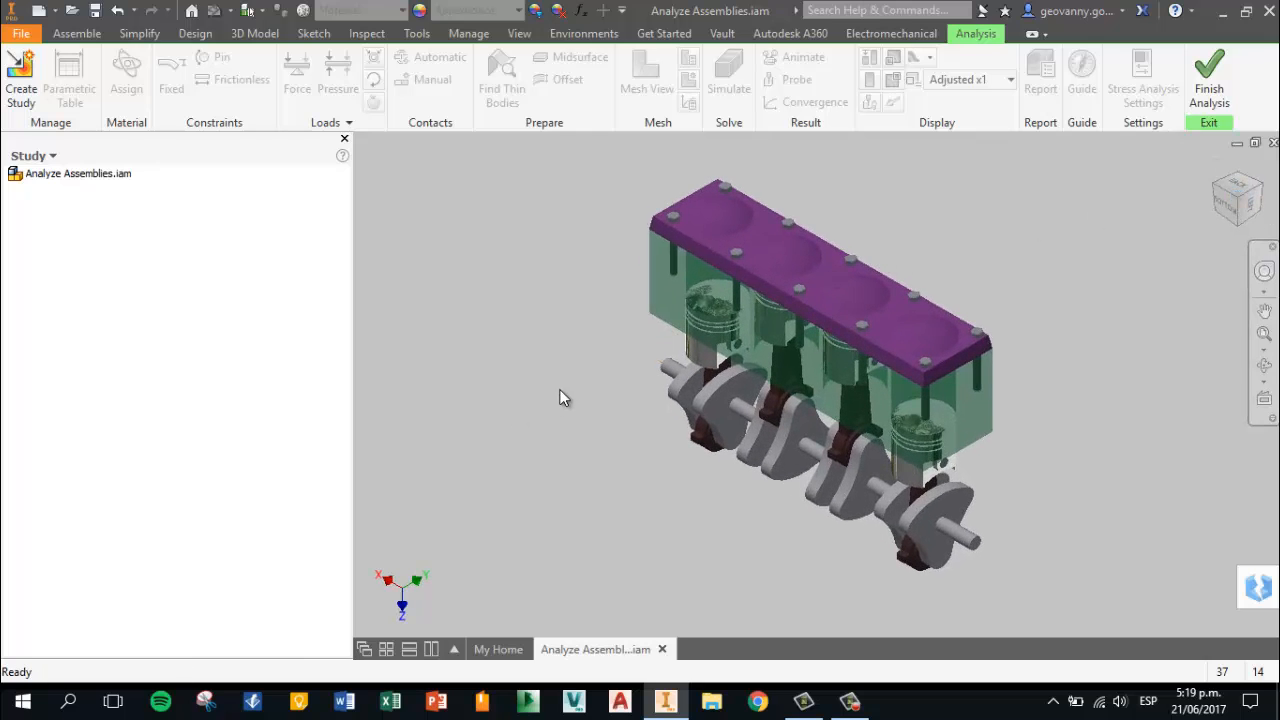
{"action": "middle_click_drag", "start_coordinate": [737, 510], "coordinate": [460, 510], "text": "shift"}
{"action": "middle_click_drag", "start_coordinate": [577, 440], "coordinate": [607, 407], "text": "shift"}
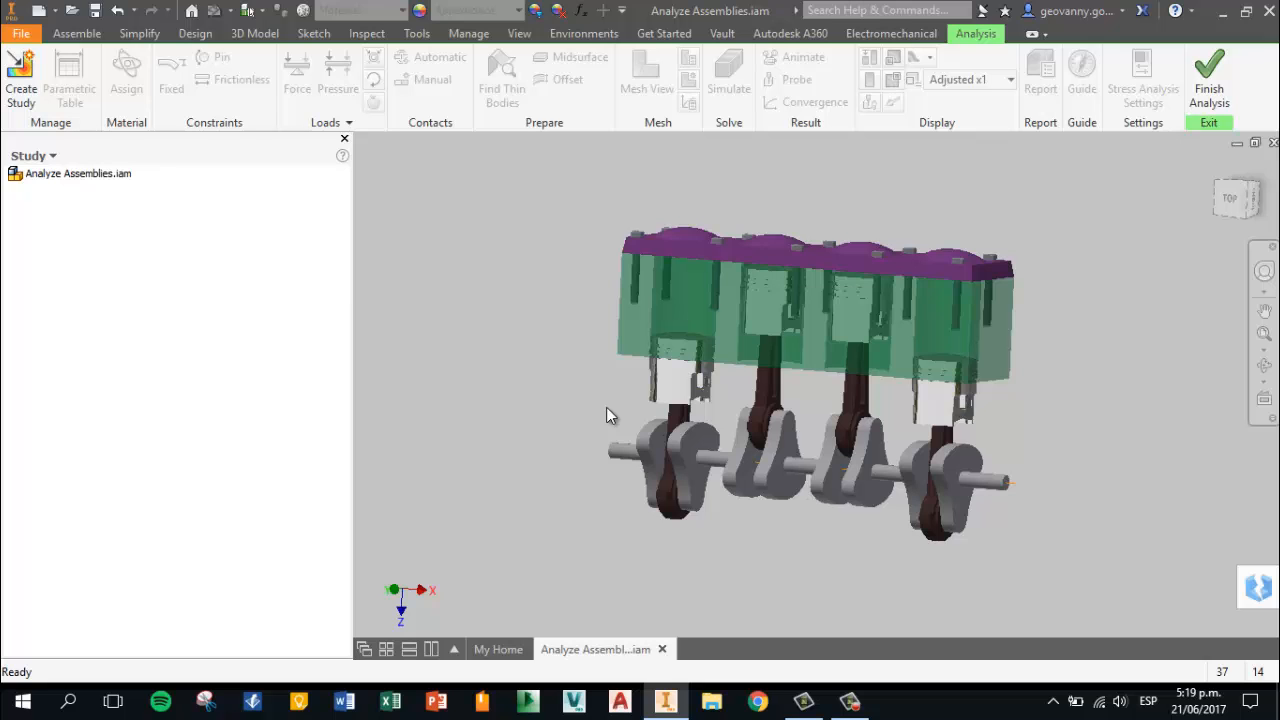
{"action": "middle_click_drag", "start_coordinate": [603, 414], "coordinate": [550, 421], "text": "shift"}
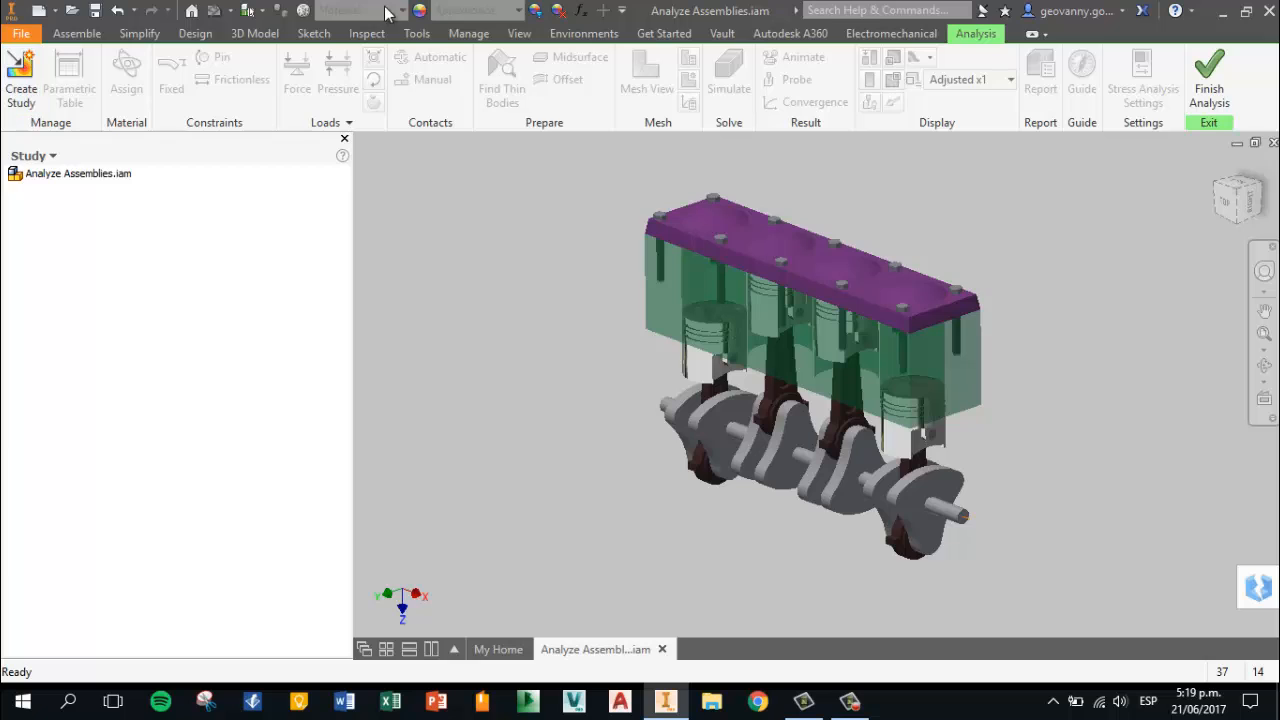
Create a single-point Static Analysis study named "Validacion de Esfuerzos" with the default bonded contact settings
{"action": "left_click", "coordinate": [20, 78]}
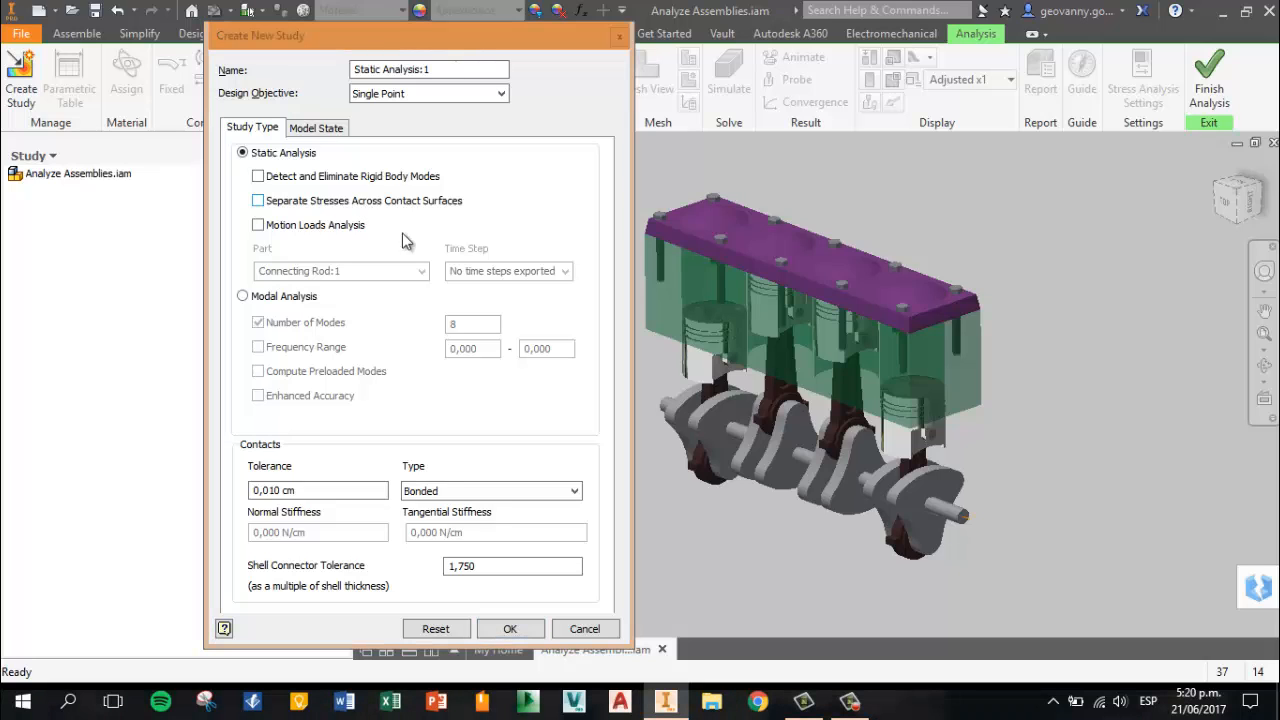
{"action": "left_click", "coordinate": [272, 304]}
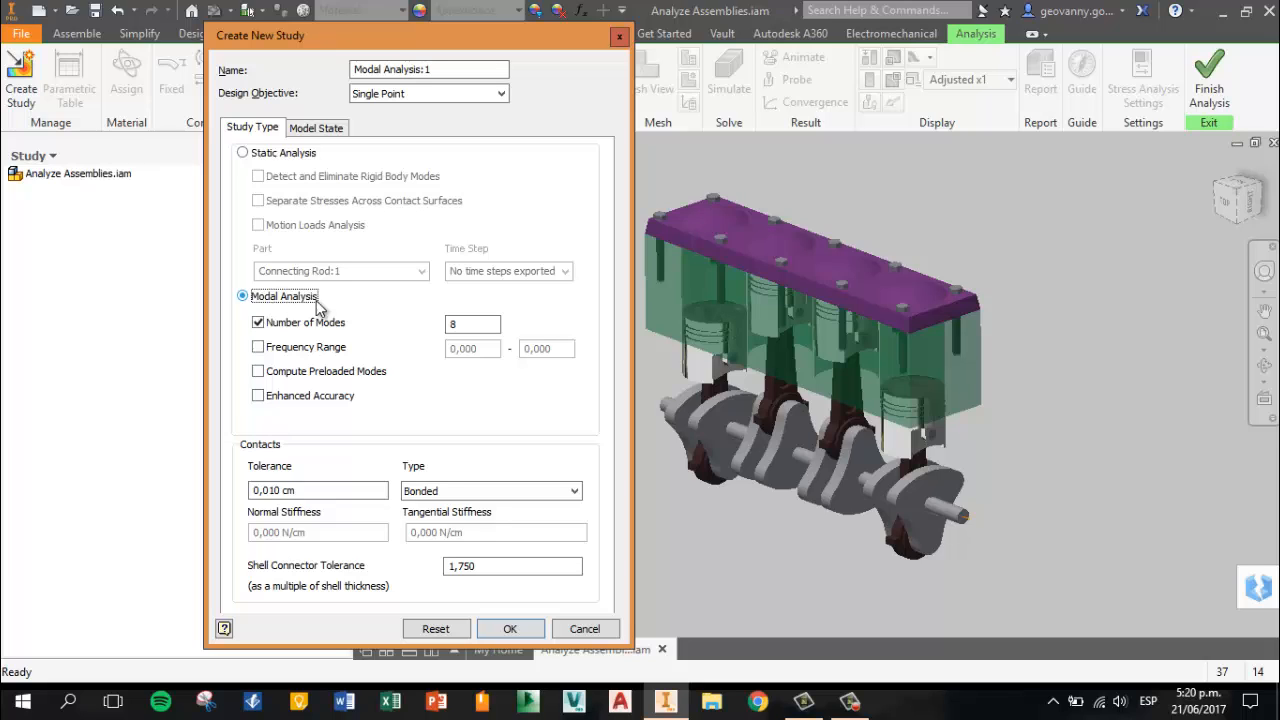
{"action": "left_click", "coordinate": [270, 154]}
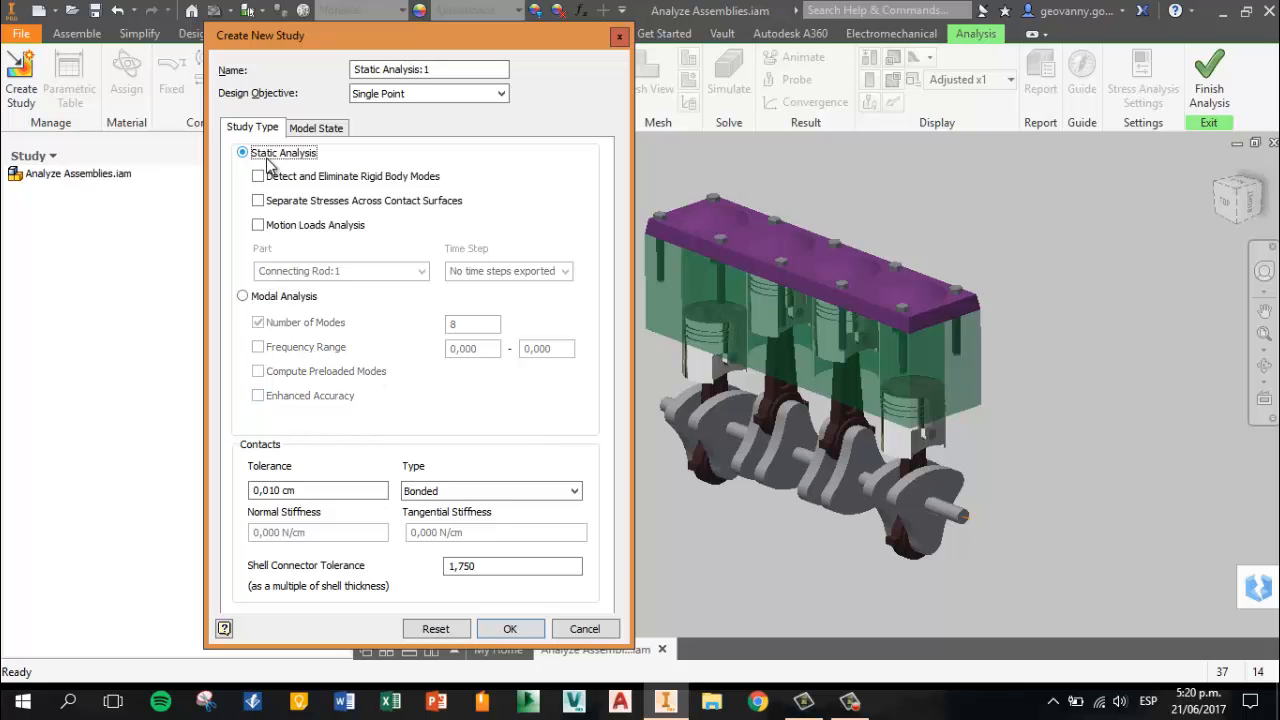
{"action": "triple_click", "coordinate": [393, 65]}
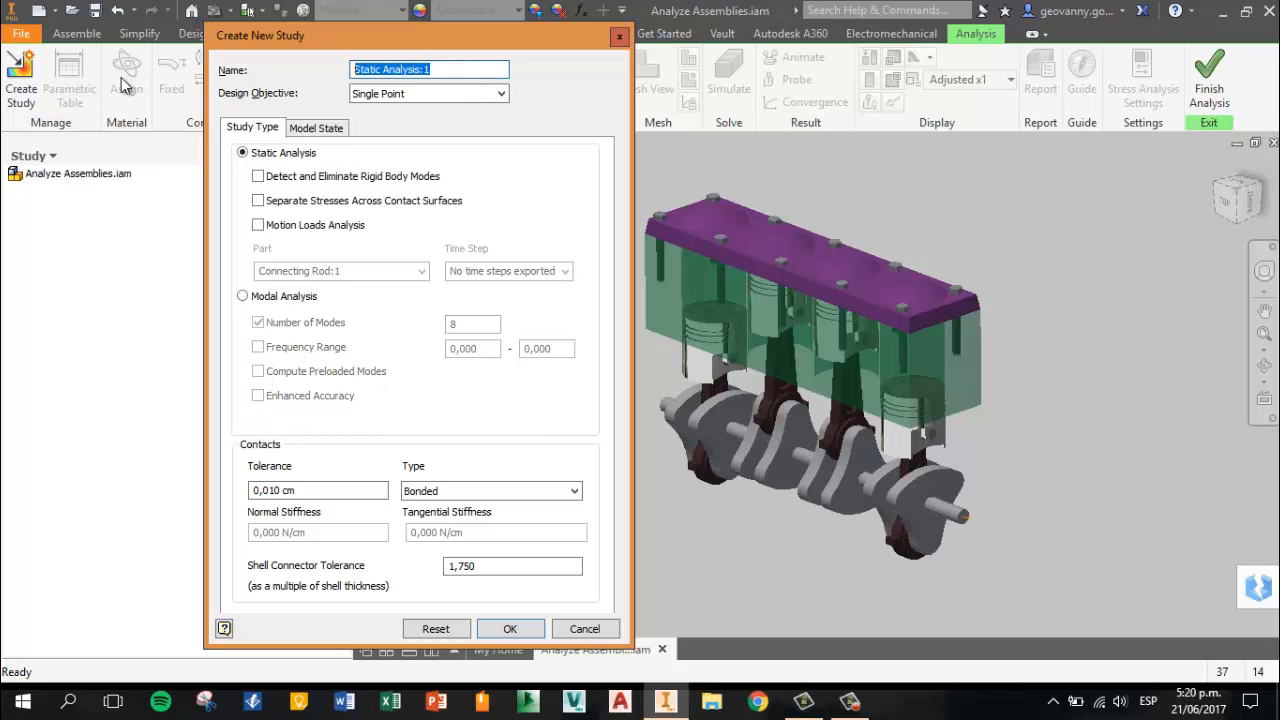
{"action": "type", "text": "Valida"}
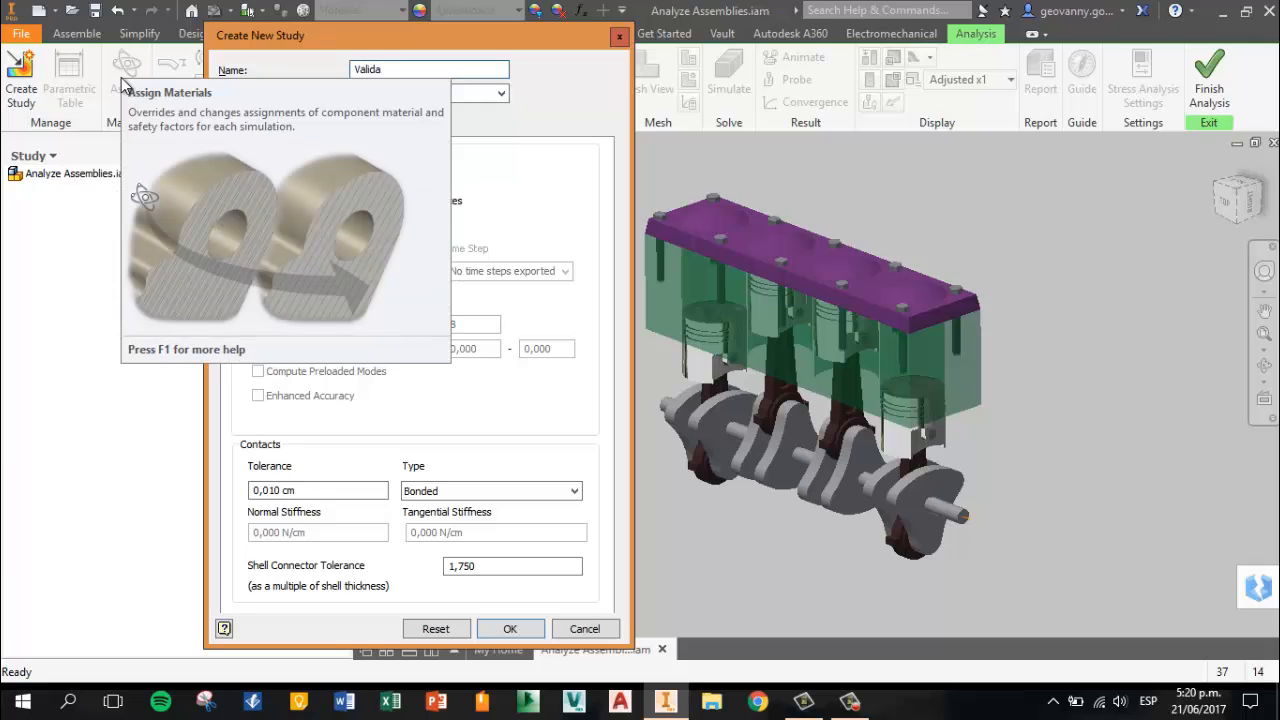
{"action": "type", "text": "cion "}
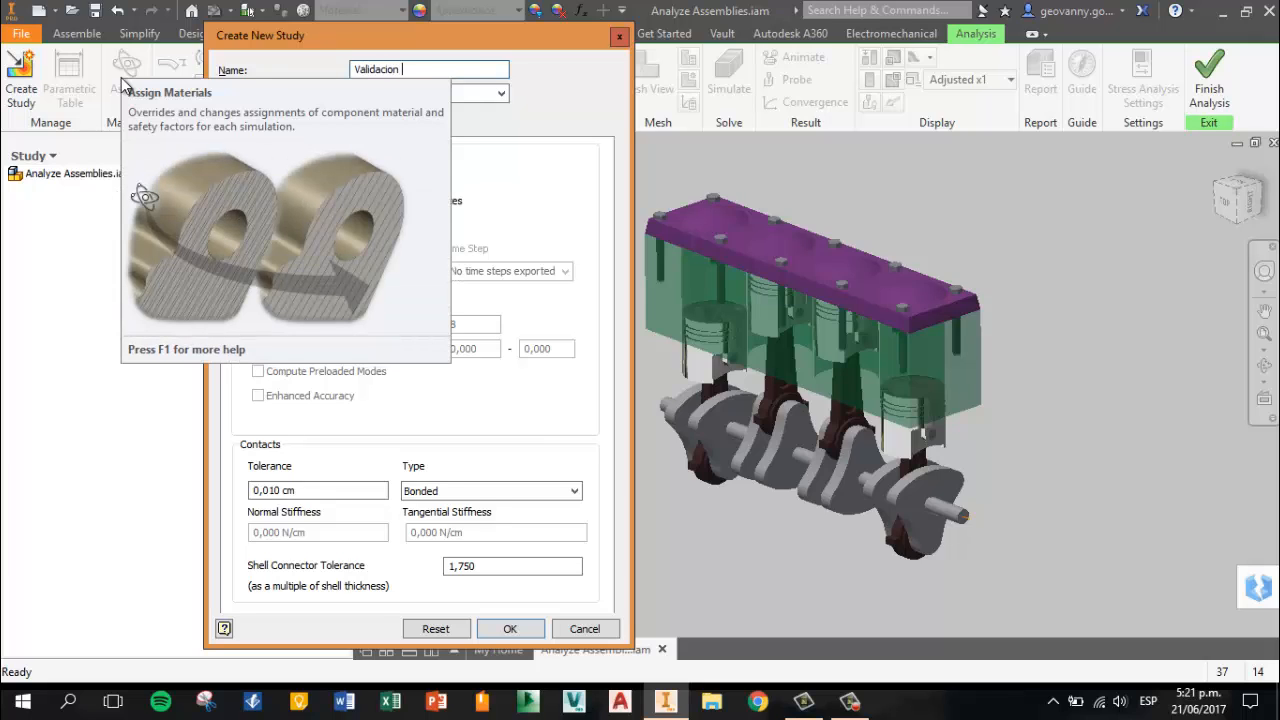
{"action": "type", "text": "de Esfuerzos"}
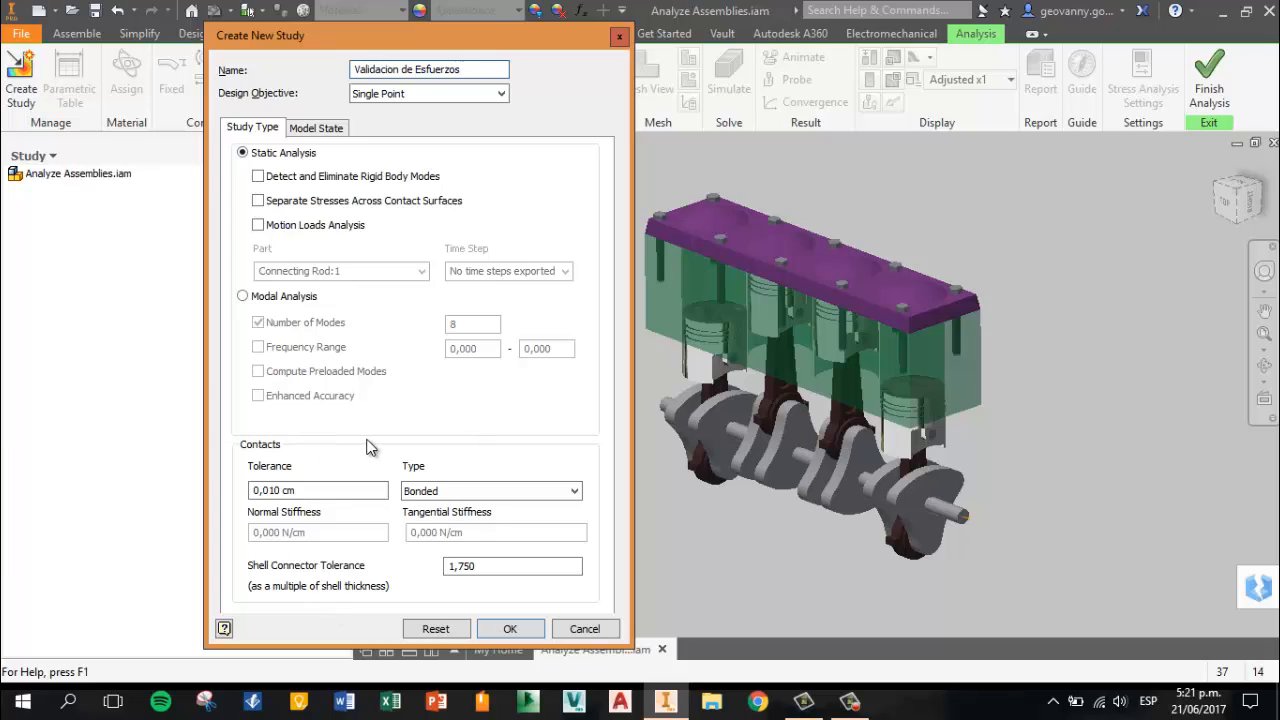
{"action": "left_click", "coordinate": [510, 629]}
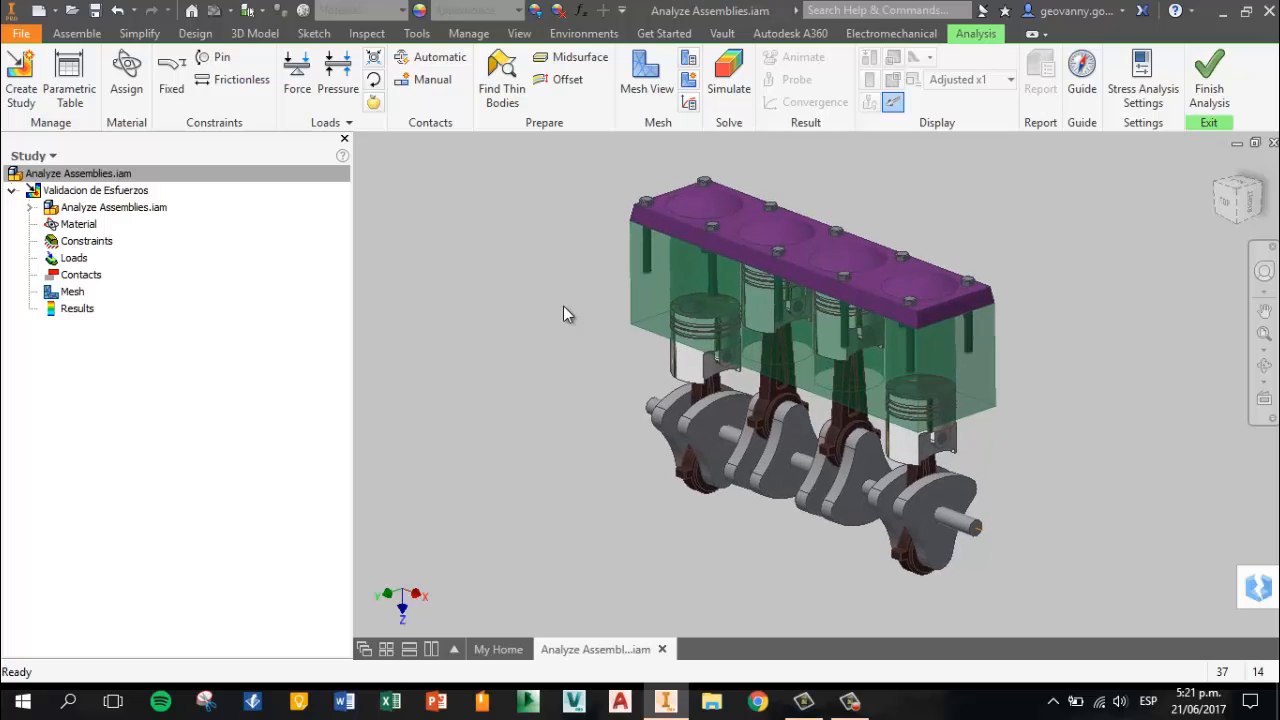
Exclude the Bolts:1 subassembly from the study and turn off its visibility
{"action": "left_click", "coordinate": [30, 207]}
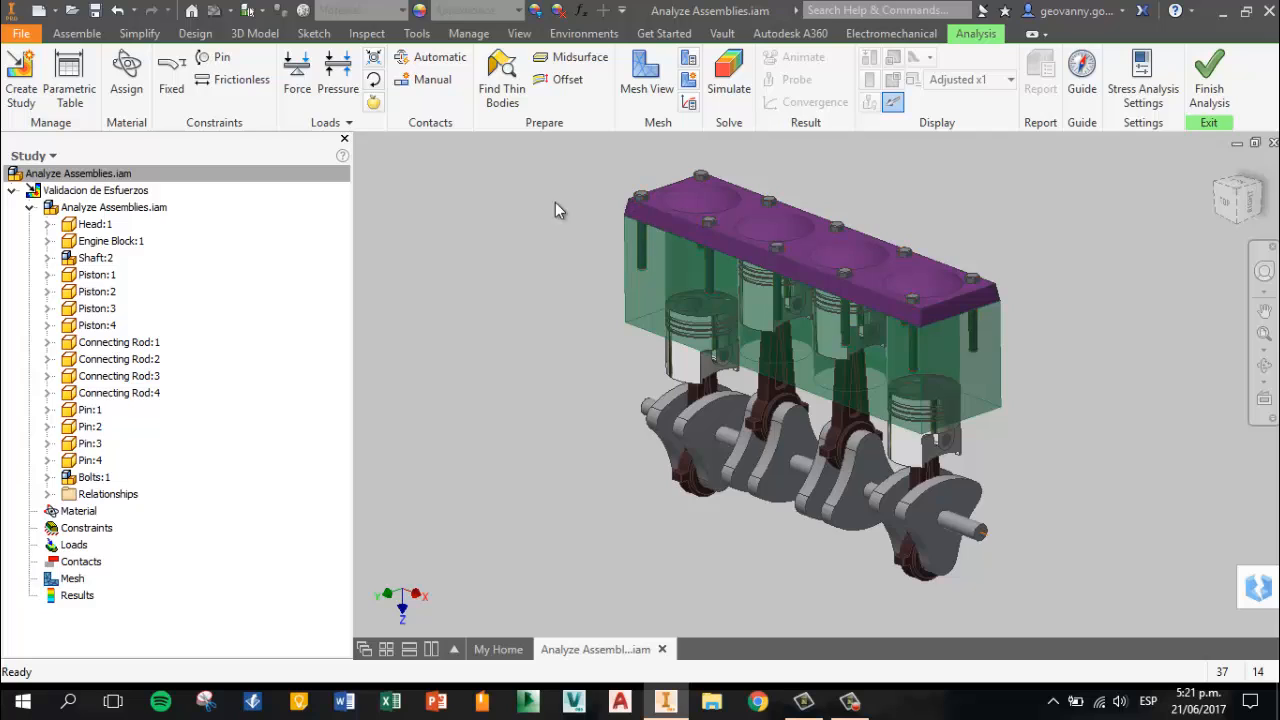
{"action": "right_click", "coordinate": [93, 479]}
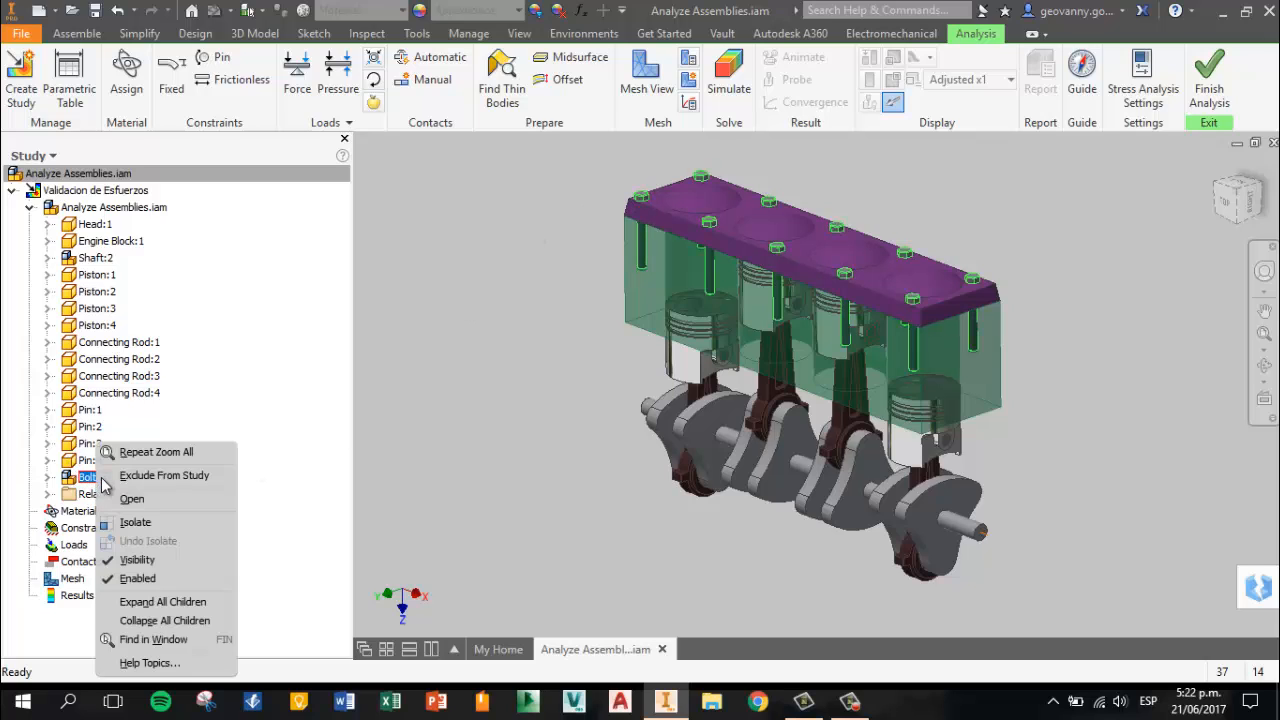
{"action": "left_click", "coordinate": [190, 476]}
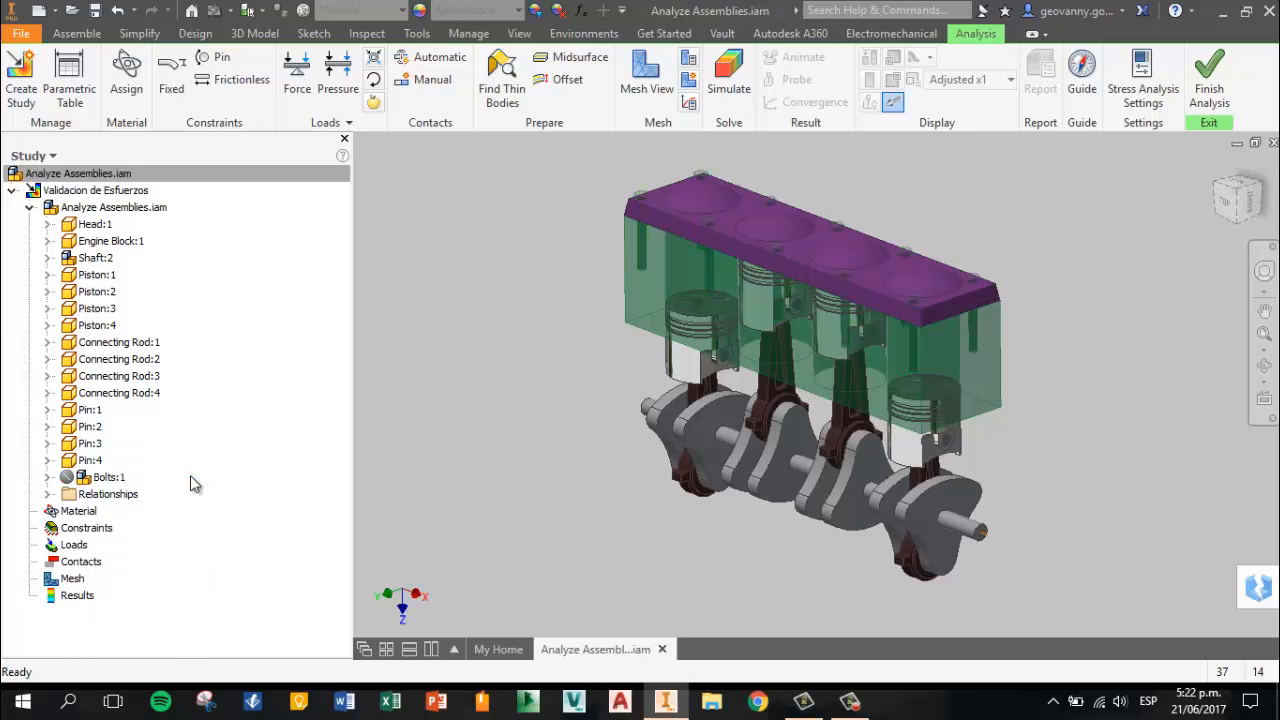
{"action": "right_click", "coordinate": [116, 481]}
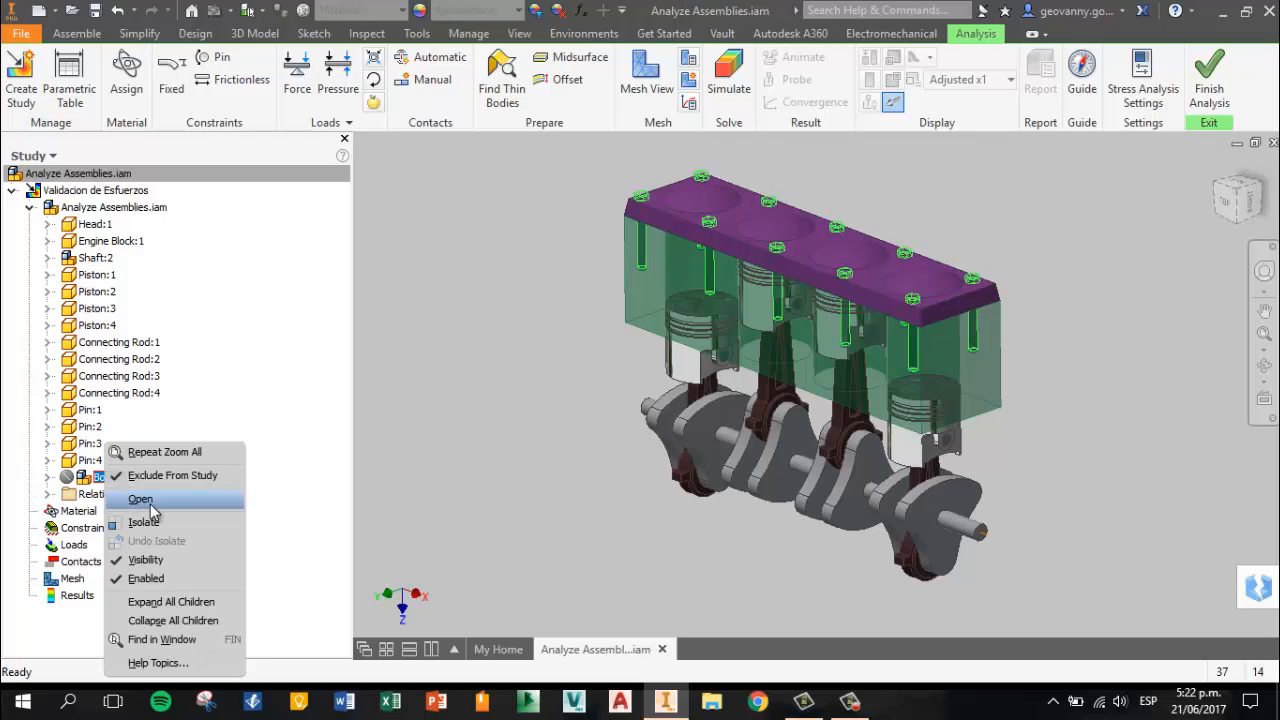
{"action": "left_click", "coordinate": [150, 560]}
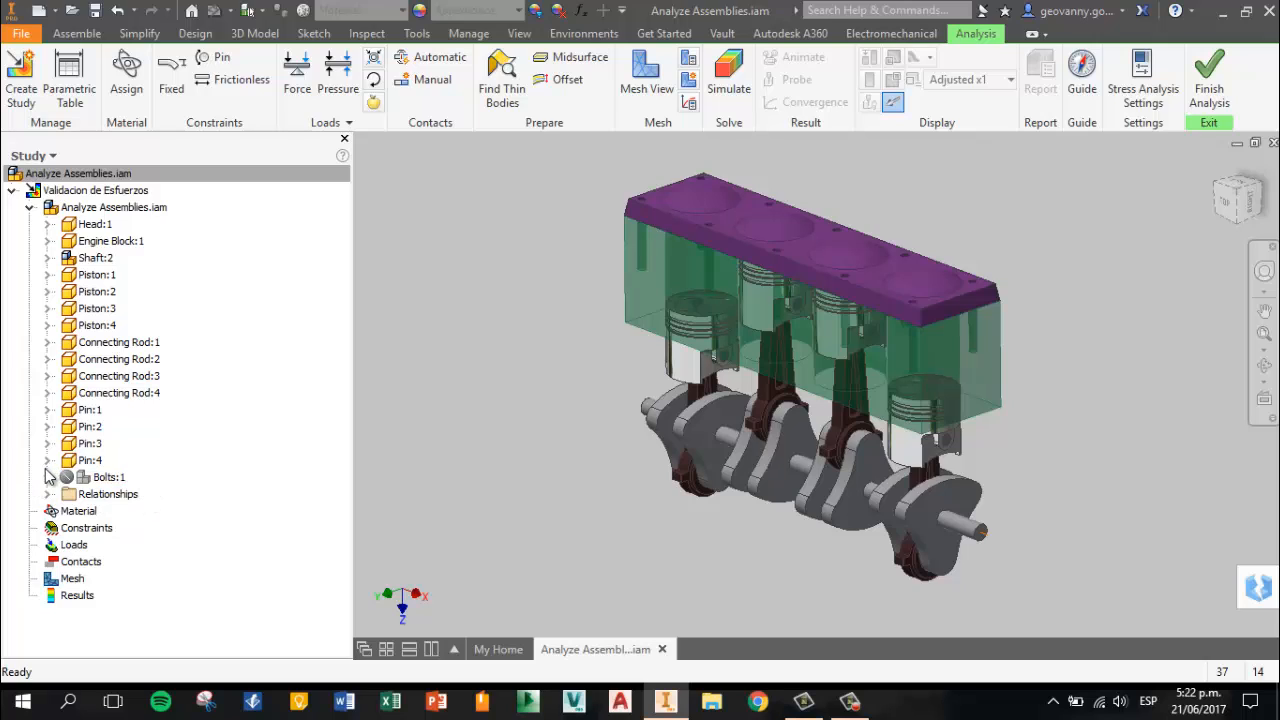
{"action": "left_click", "coordinate": [30, 208]}
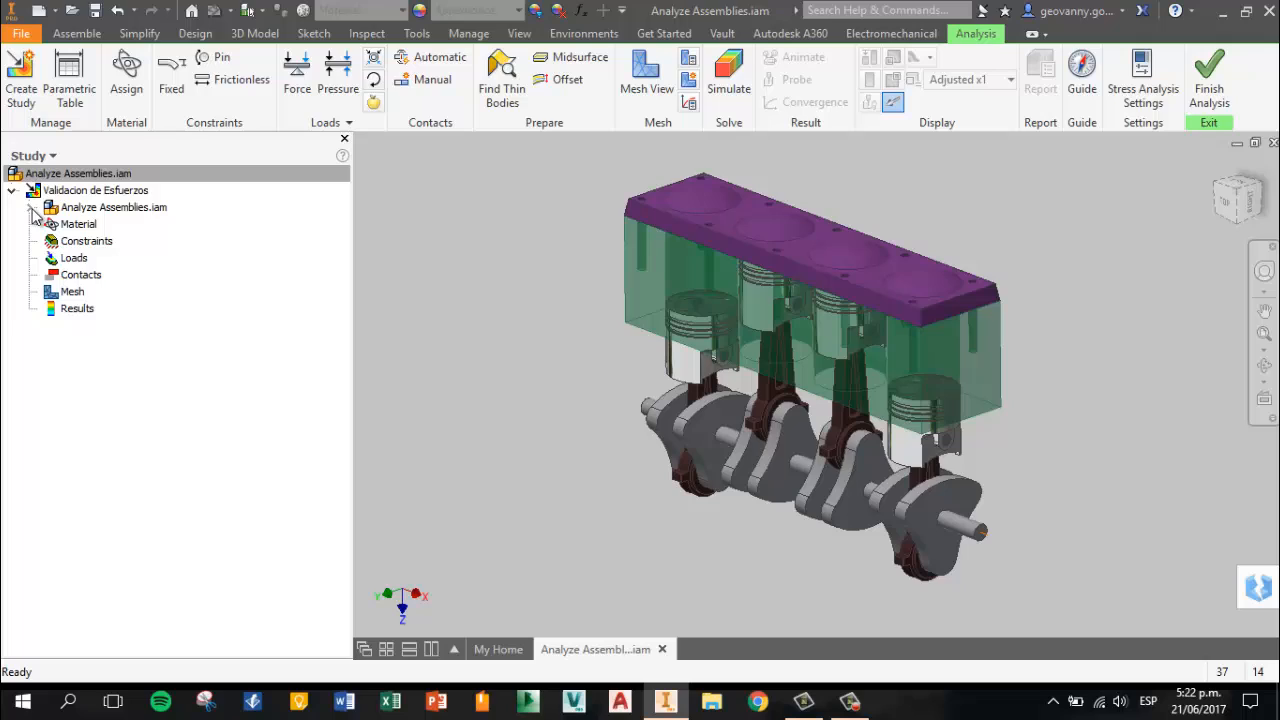
Review the materials assigned to all engine components and accept them as defined, with safety factors based on yield strength
{"action": "right_click", "coordinate": [78, 229]}
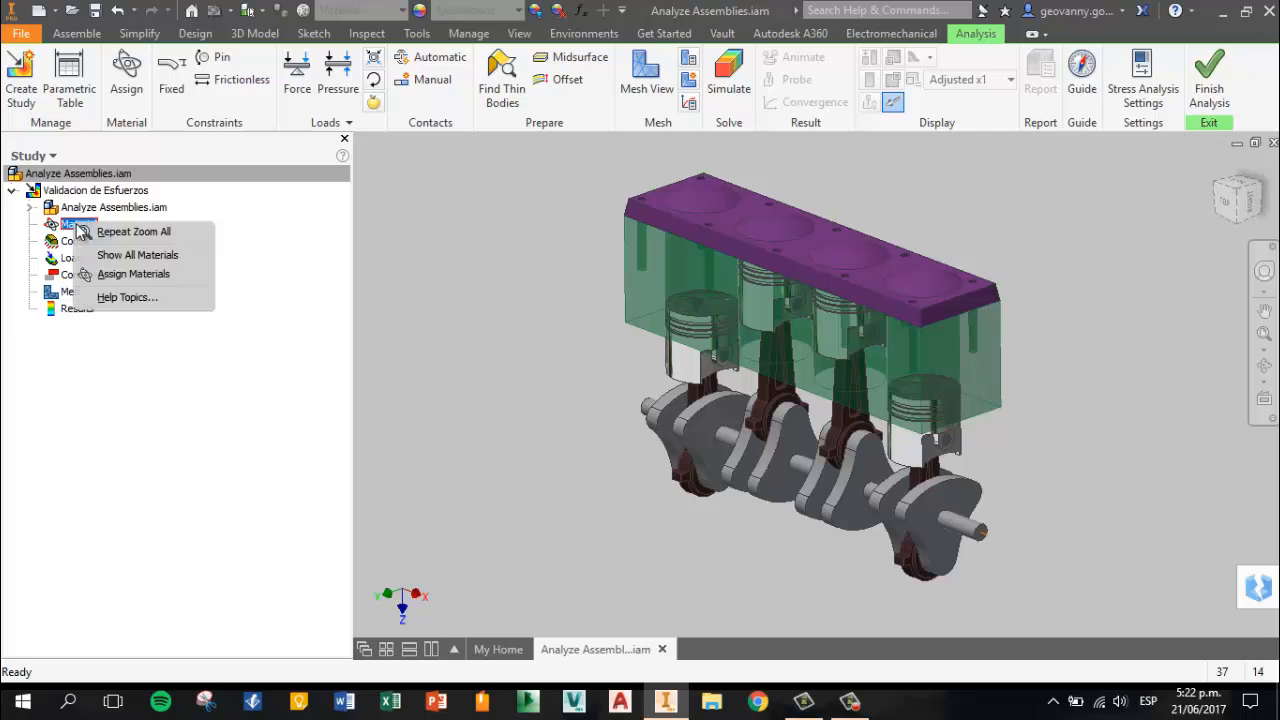
{"action": "left_click", "coordinate": [130, 271]}
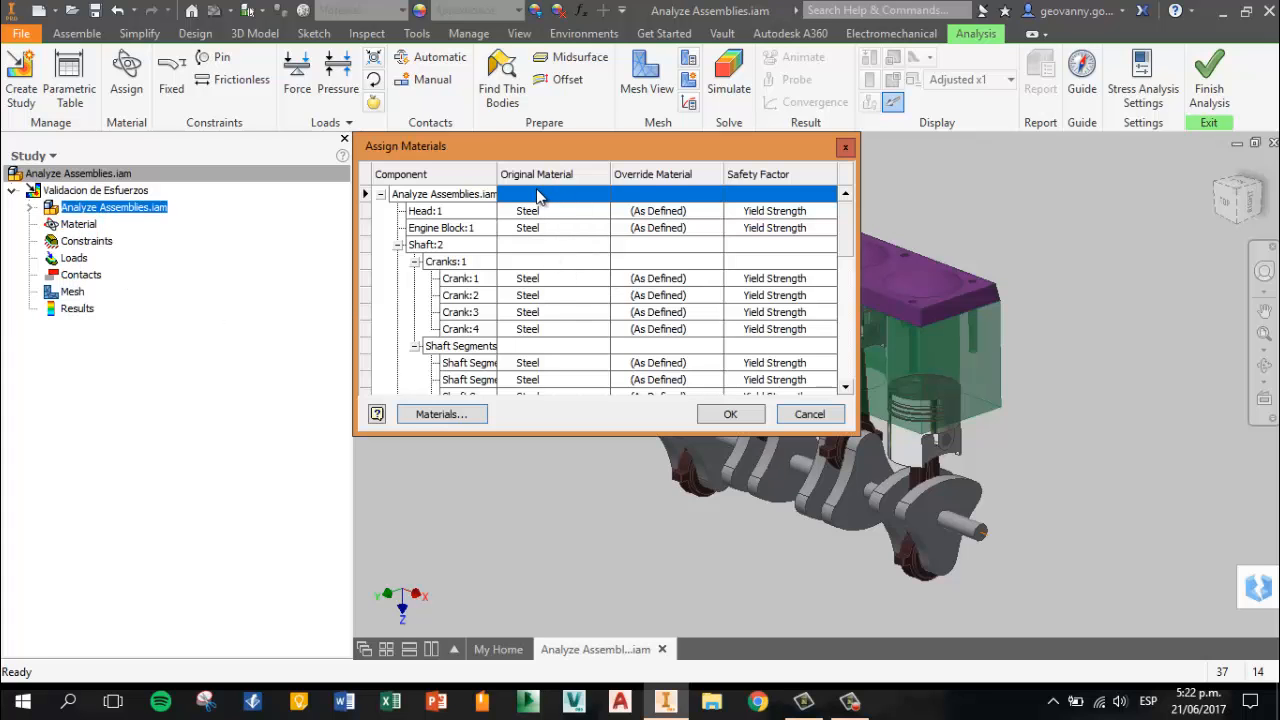
{"action": "scroll", "coordinate": [608, 296], "scroll_direction": "down", "scroll_amount": 1}
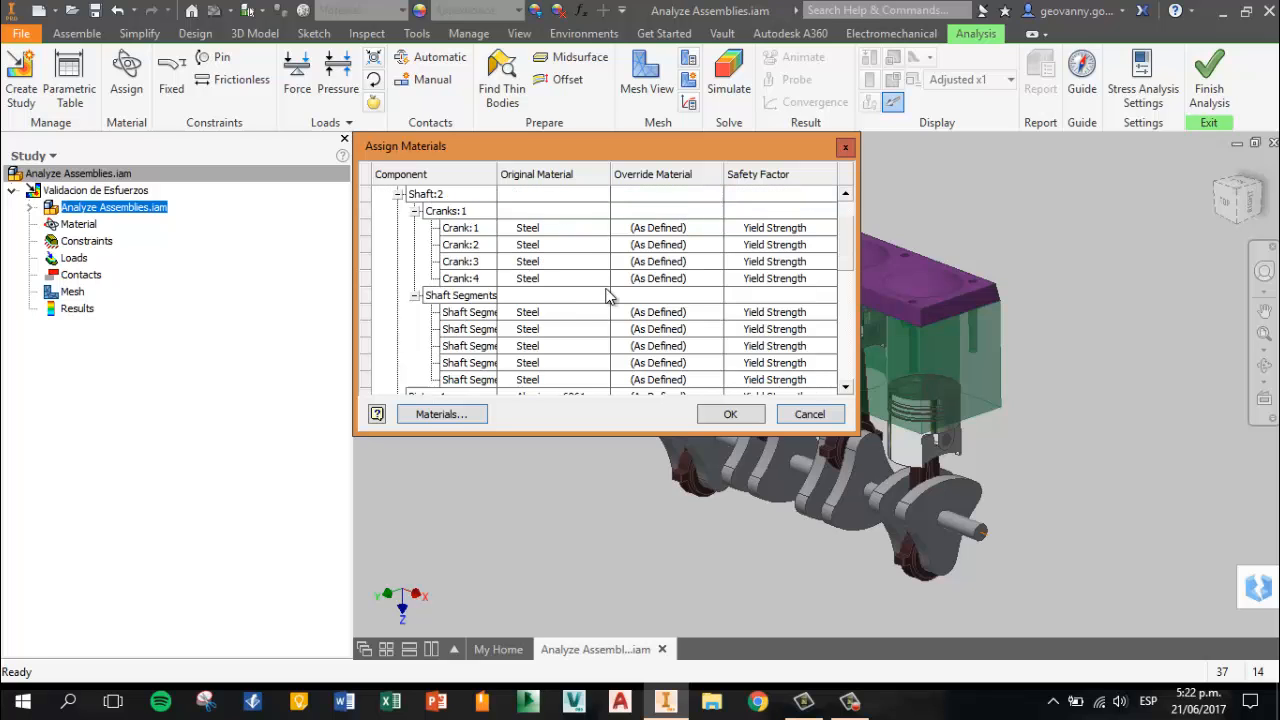
{"action": "scroll", "coordinate": [608, 296], "scroll_direction": "down", "scroll_amount": 8}
{"action": "scroll", "coordinate": [610, 299], "scroll_direction": "up", "scroll_amount": 5}
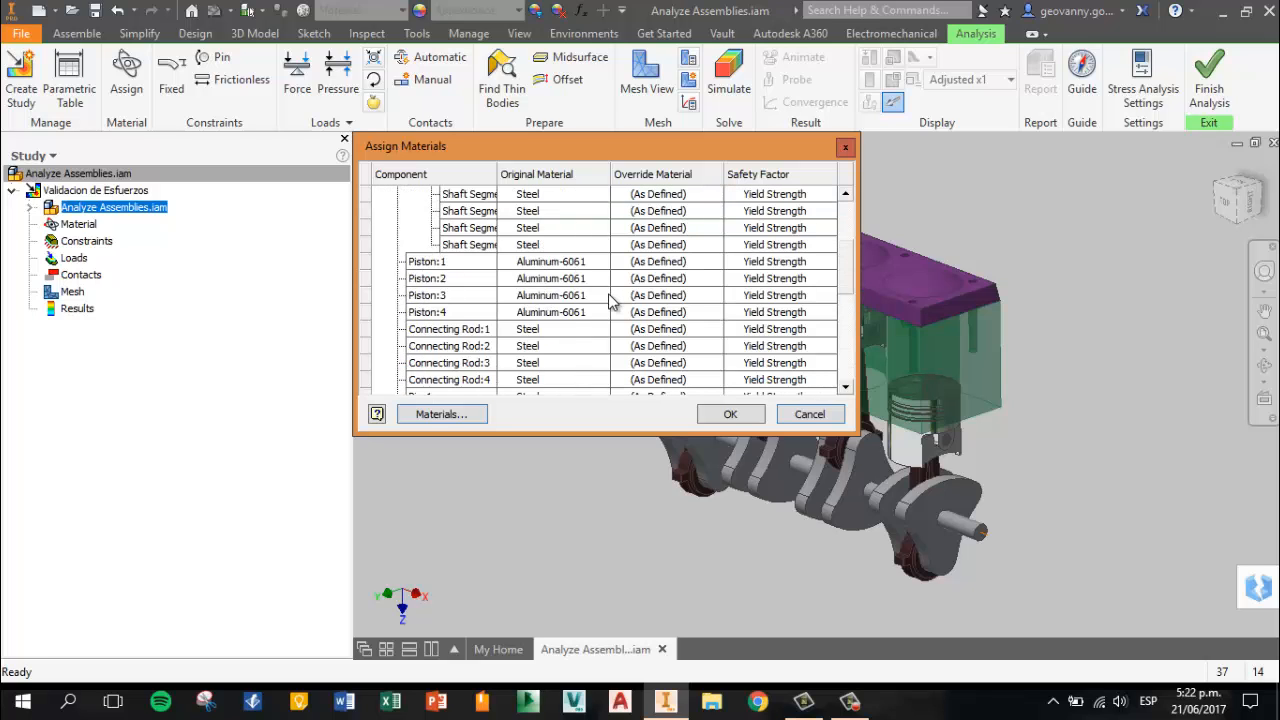
{"action": "scroll", "coordinate": [610, 299], "scroll_direction": "up", "scroll_amount": 2}
{"action": "scroll", "coordinate": [610, 299], "scroll_direction": "down", "scroll_amount": 2}
{"action": "scroll", "coordinate": [610, 300], "scroll_direction": "up", "scroll_amount": 4}
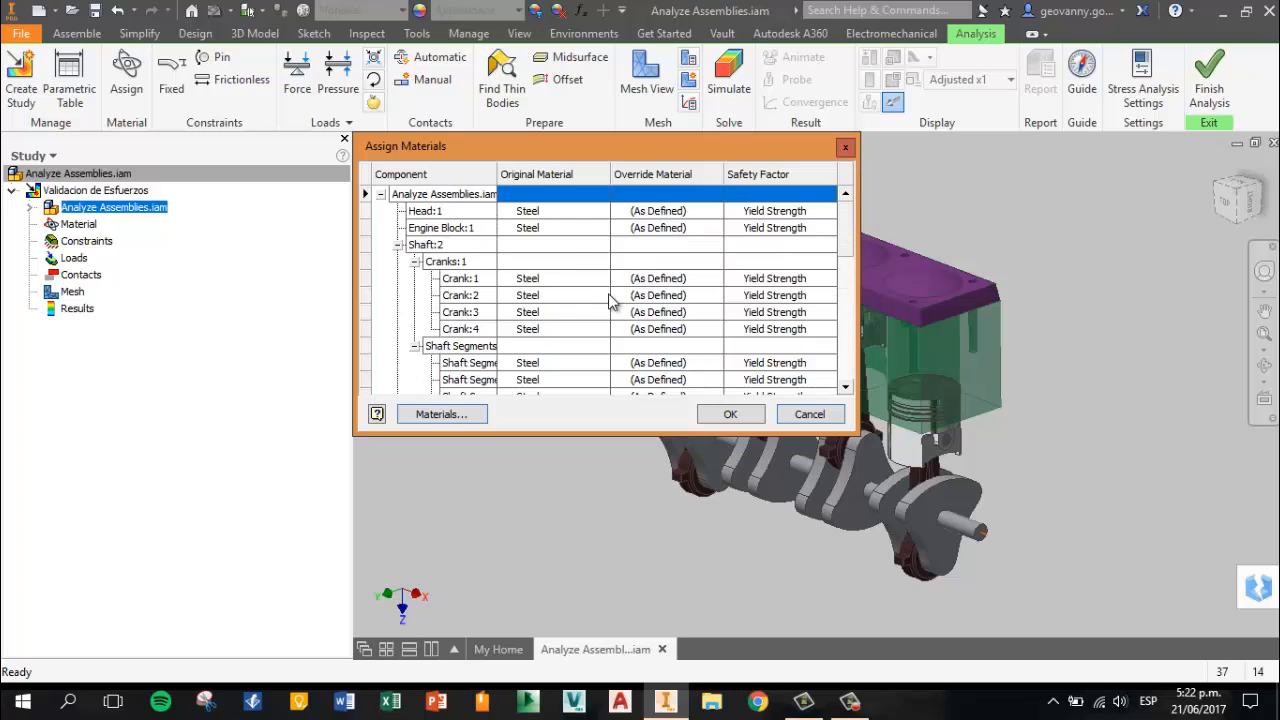
{"action": "left_click", "coordinate": [731, 414]}
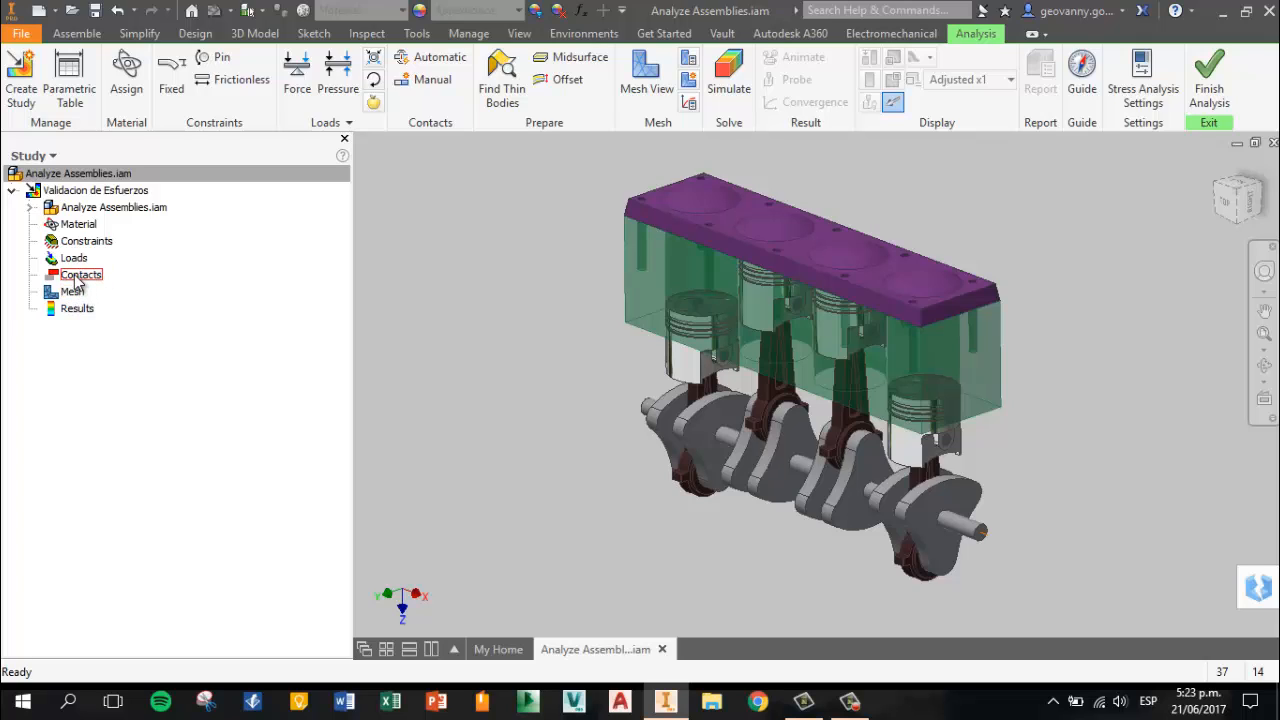
Generate the automatic contacts for the assembly and review the resulting bonded contacts
{"action": "left_click", "coordinate": [76, 277]}
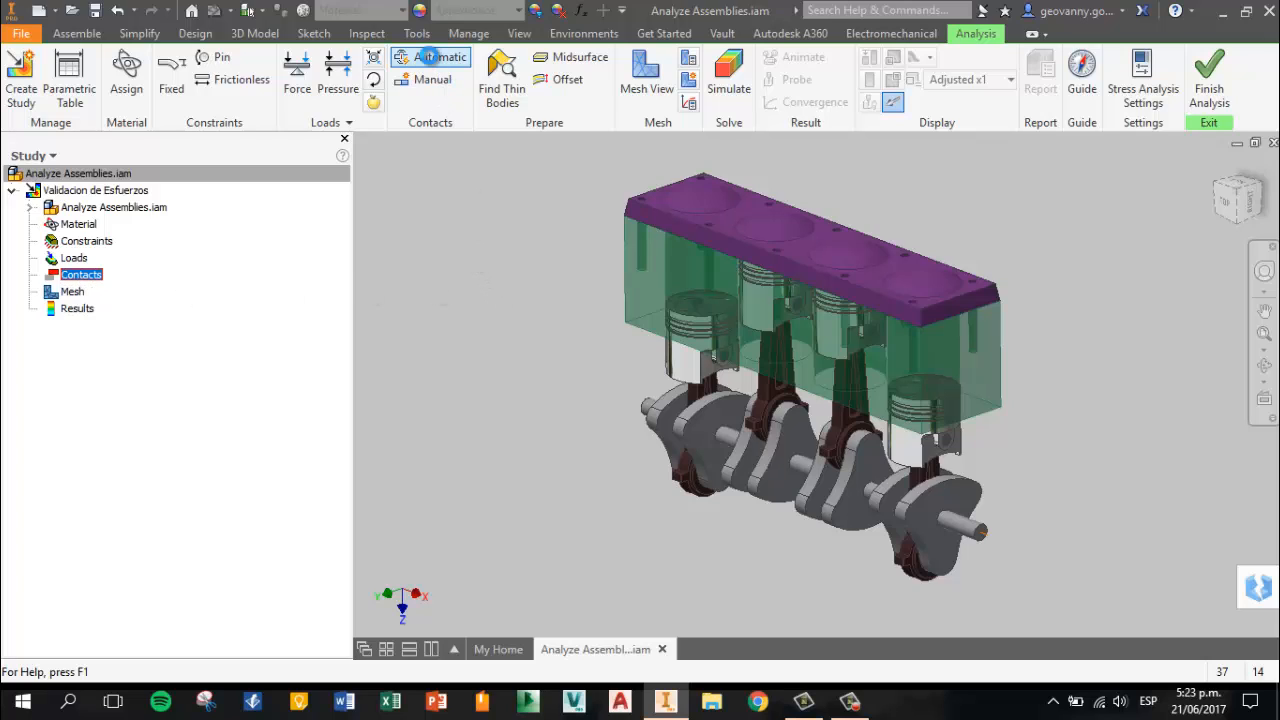
{"action": "left_click", "coordinate": [428, 57]}
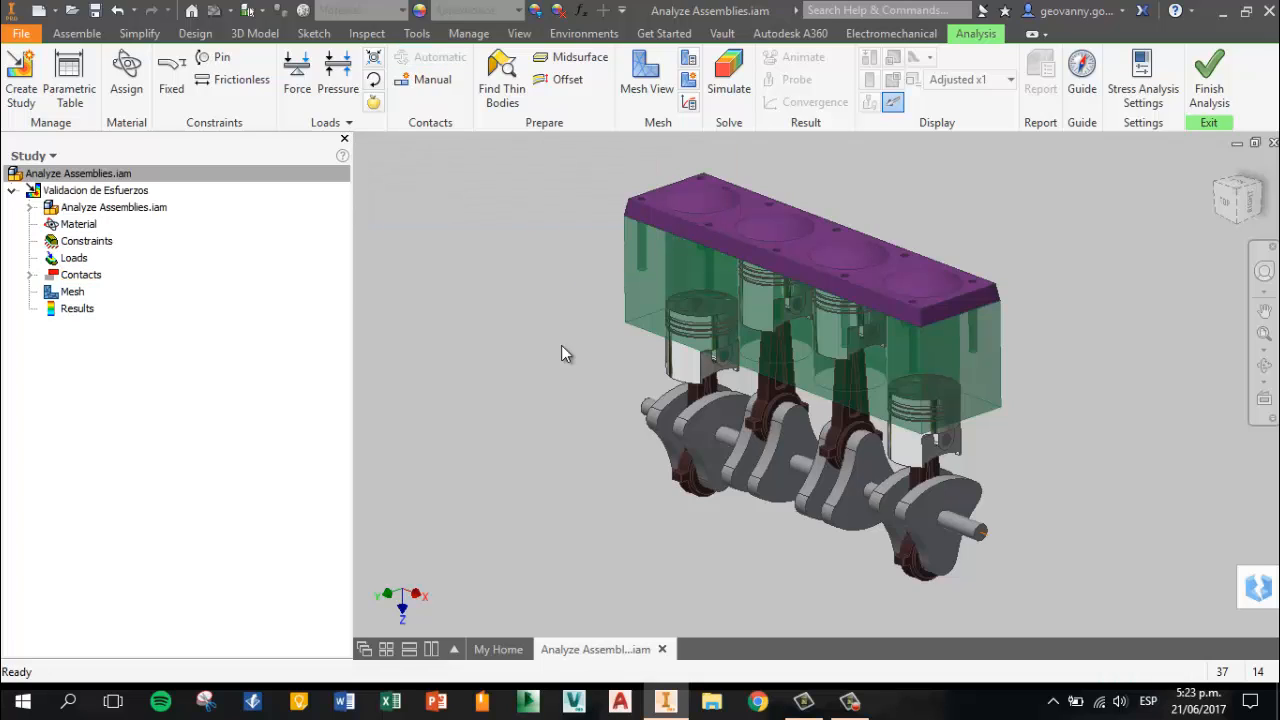
{"action": "left_click", "coordinate": [30, 274]}
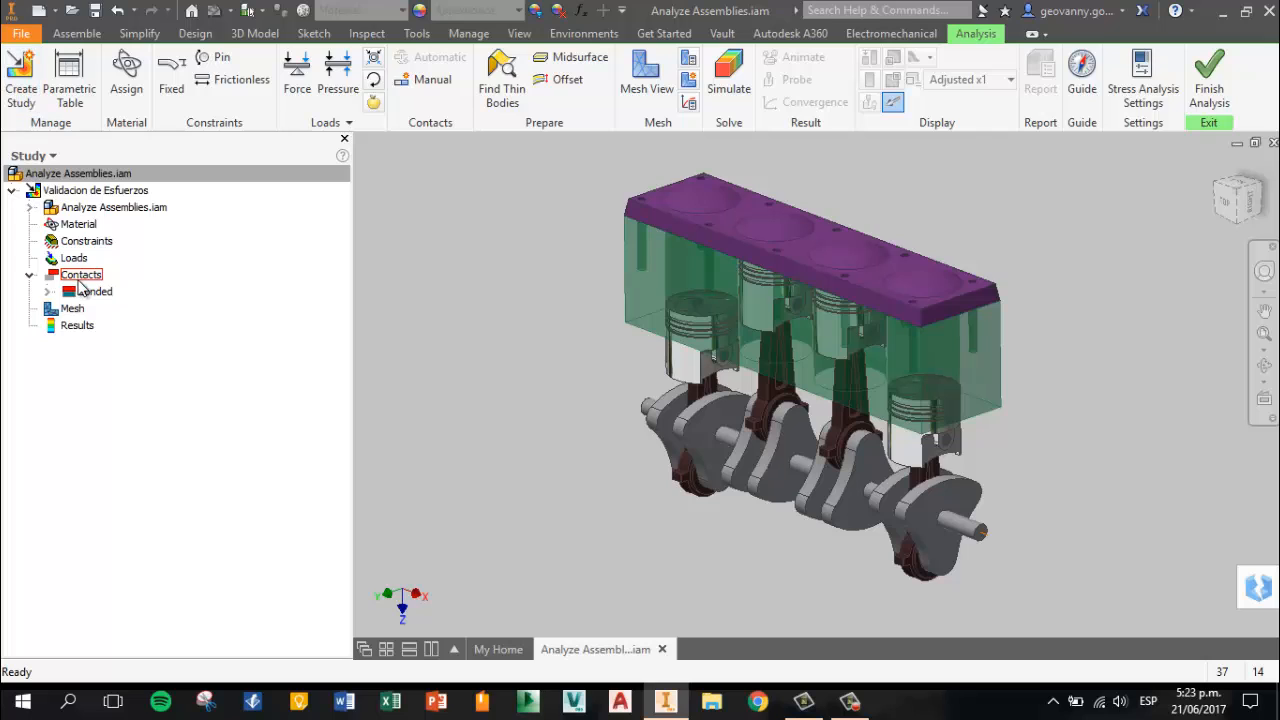
{"action": "left_click", "coordinate": [47, 291]}
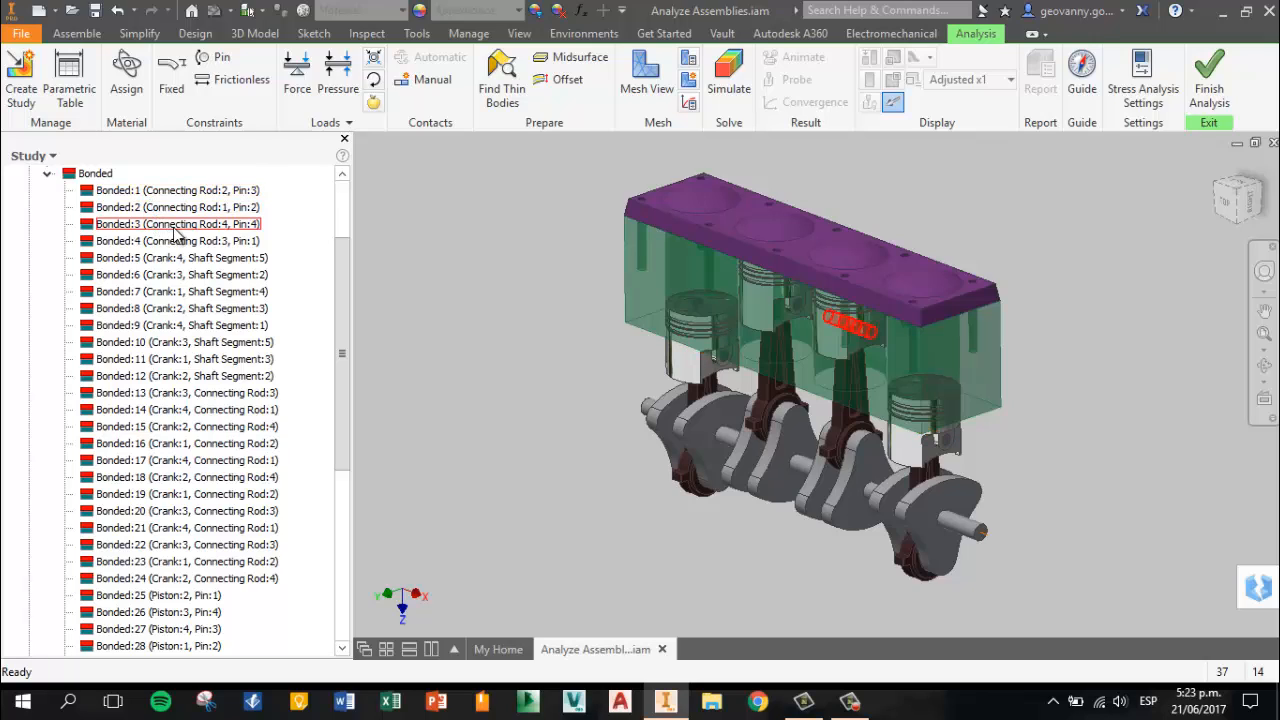
{"action": "scroll", "coordinate": [207, 320], "scroll_direction": "down", "scroll_amount": 6}
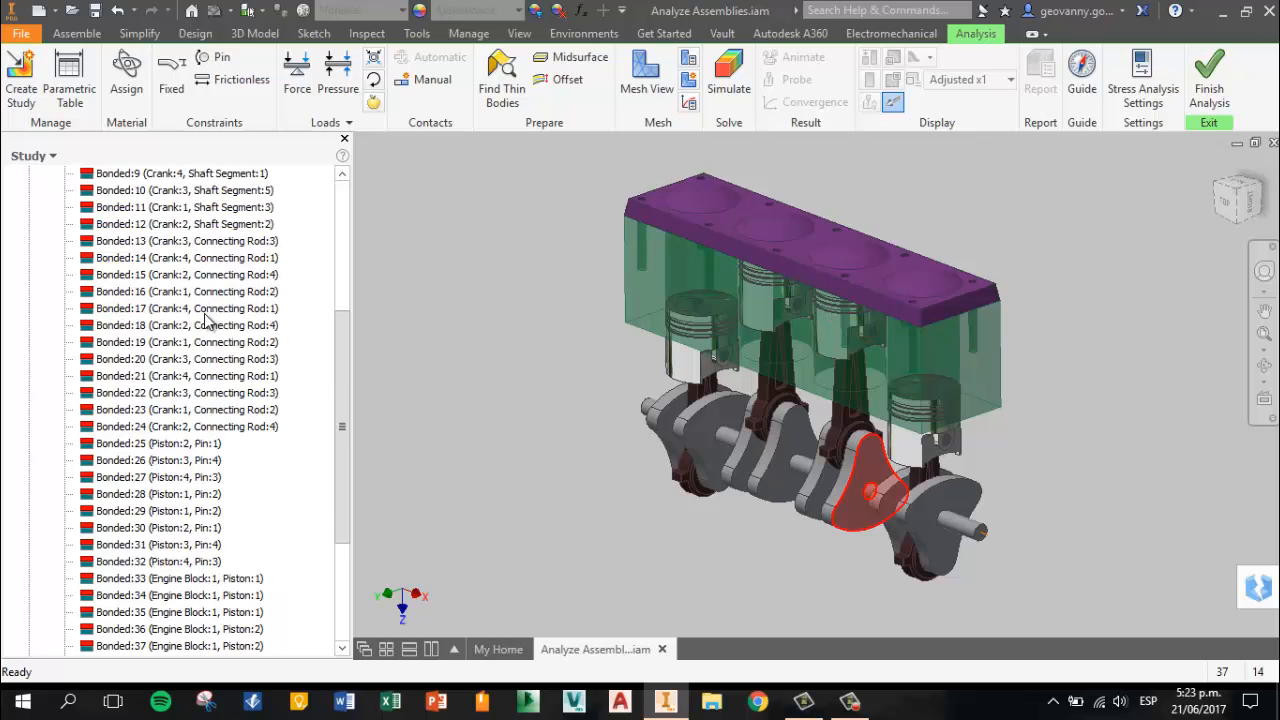
{"action": "scroll", "coordinate": [205, 412], "scroll_direction": "down", "scroll_amount": 1}
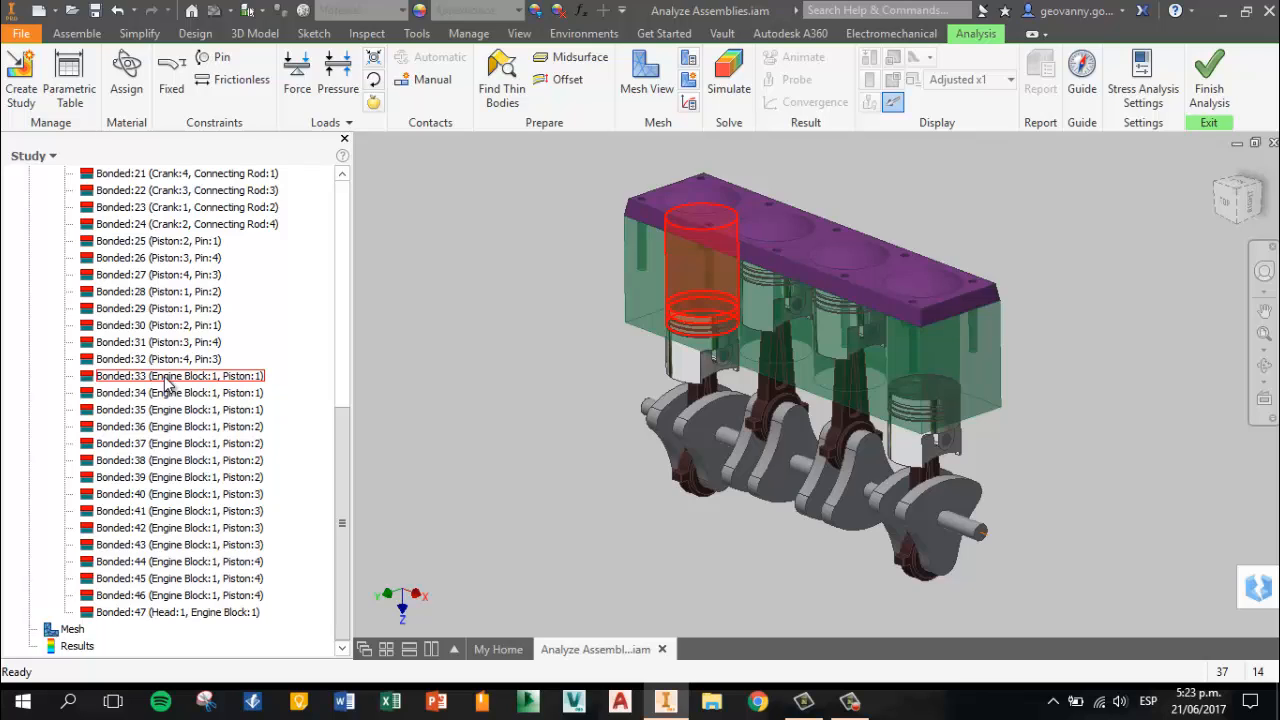
Change all bonded contacts between the engine block and the four pistons, Bonded:33 to Bonded:46, to Sliding / No Separation
{"action": "left_click", "coordinate": [166, 377]}
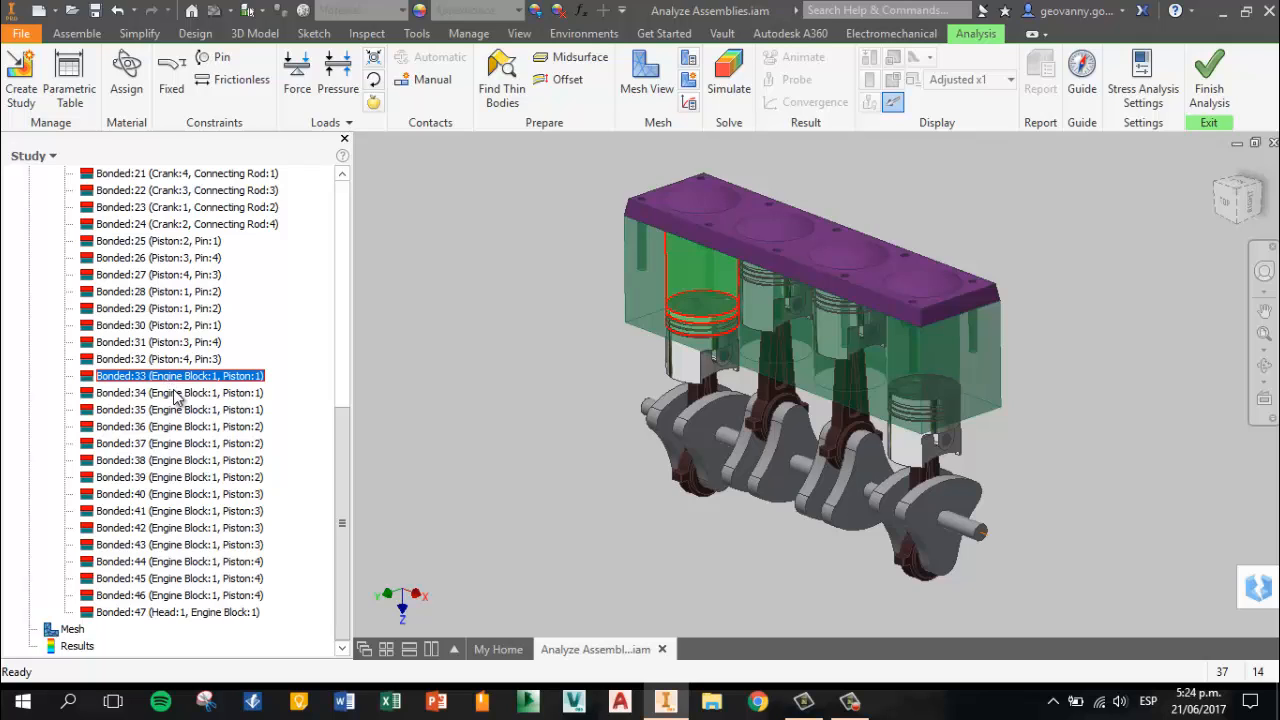
{"action": "left_click", "coordinate": [176, 394], "text": "ctrl"}
{"action": "left_click", "coordinate": [180, 410], "text": "ctrl"}
{"action": "left_click", "coordinate": [183, 427], "text": "ctrl"}
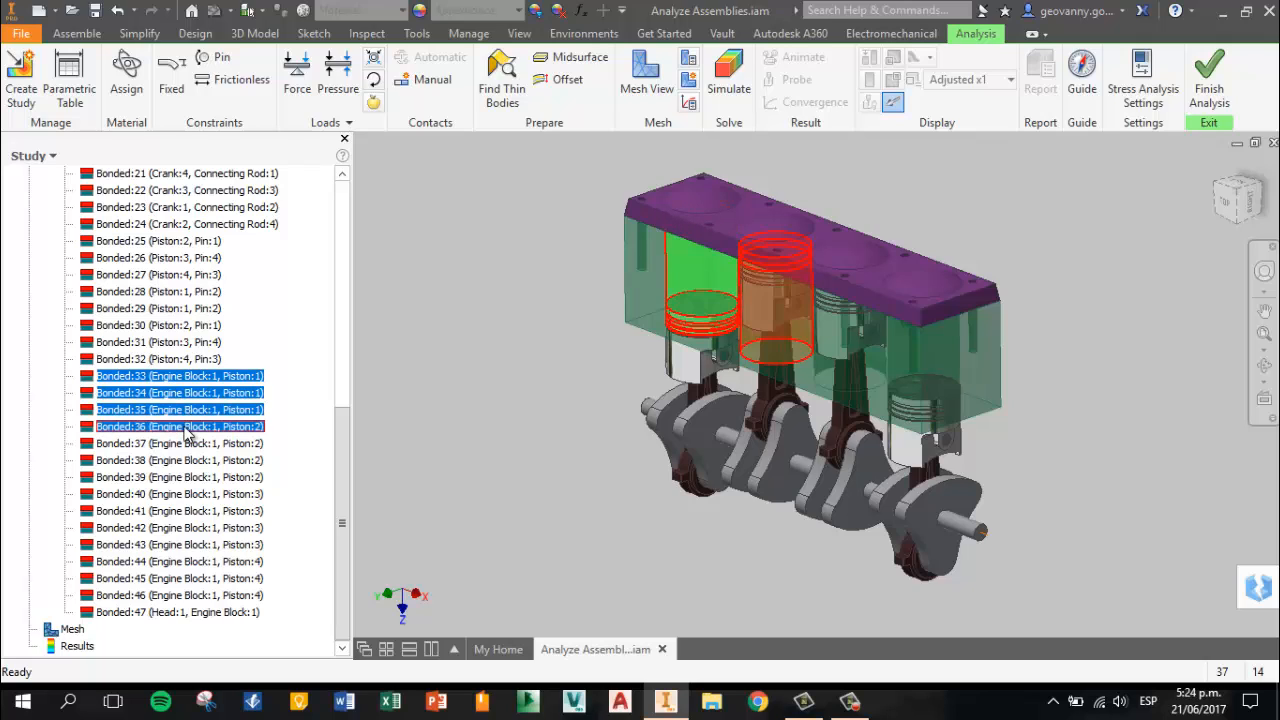
{"action": "left_click", "coordinate": [183, 444], "text": "ctrl"}
{"action": "left_click", "coordinate": [180, 461], "text": "ctrl"}
{"action": "left_click", "coordinate": [177, 478], "text": "ctrl"}
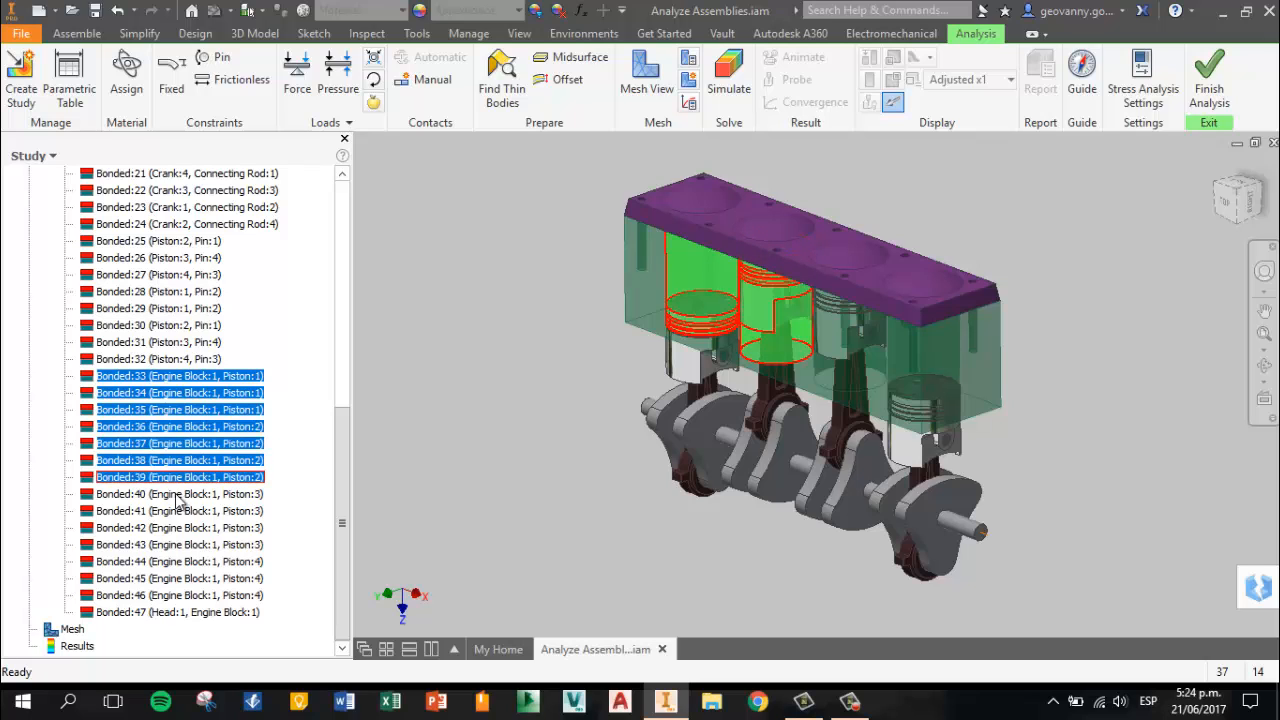
{"action": "left_click", "coordinate": [169, 497], "text": "ctrl"}
{"action": "left_click", "coordinate": [172, 511], "text": "ctrl"}
{"action": "left_click", "coordinate": [174, 528], "text": "ctrl"}
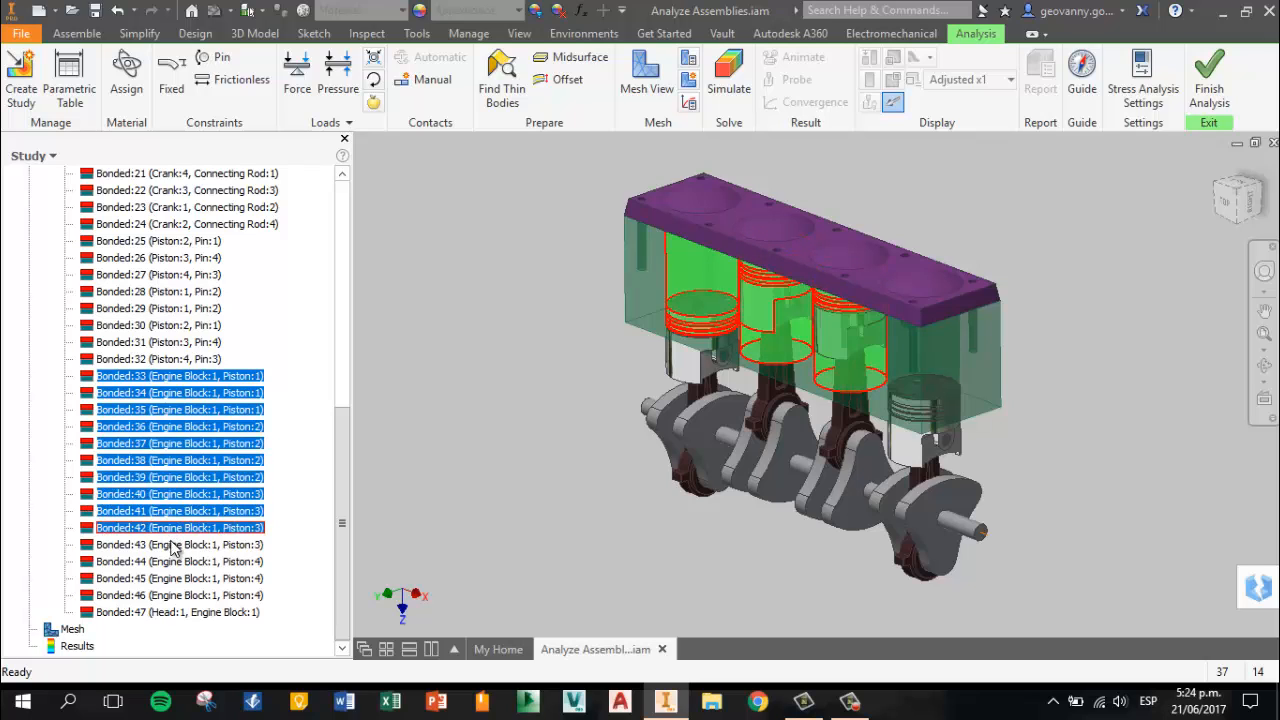
{"action": "left_click", "coordinate": [176, 545], "text": "ctrl"}
{"action": "left_click", "coordinate": [177, 562], "text": "ctrl"}
{"action": "left_click", "coordinate": [178, 578], "text": "ctrl"}
{"action": "left_click", "coordinate": [180, 595], "text": "ctrl"}
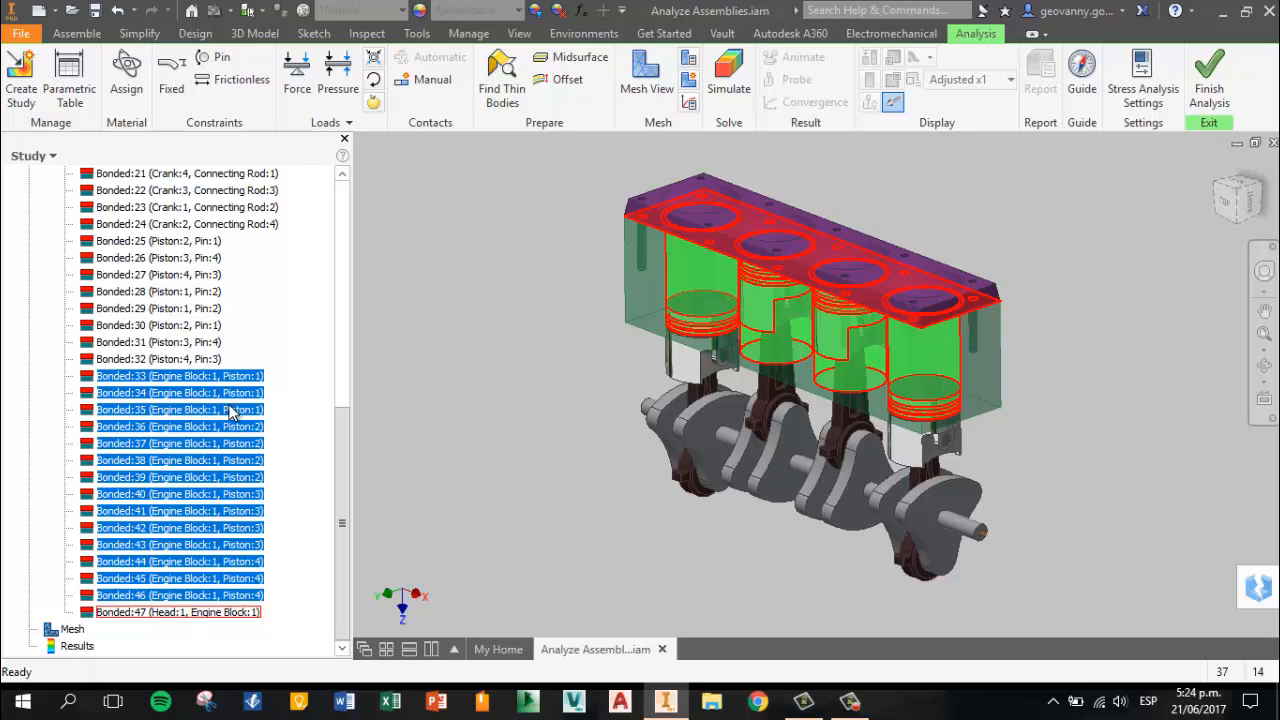
{"action": "right_click", "coordinate": [183, 381]}
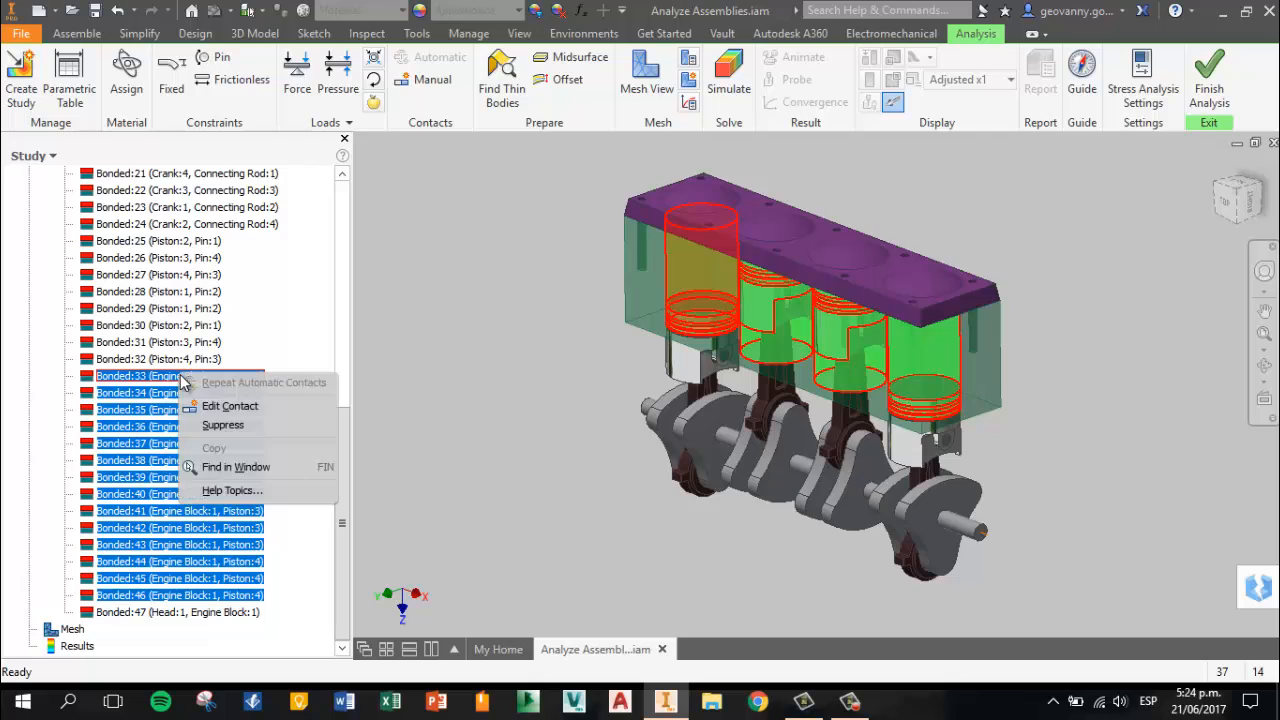
{"action": "left_click", "coordinate": [273, 408]}
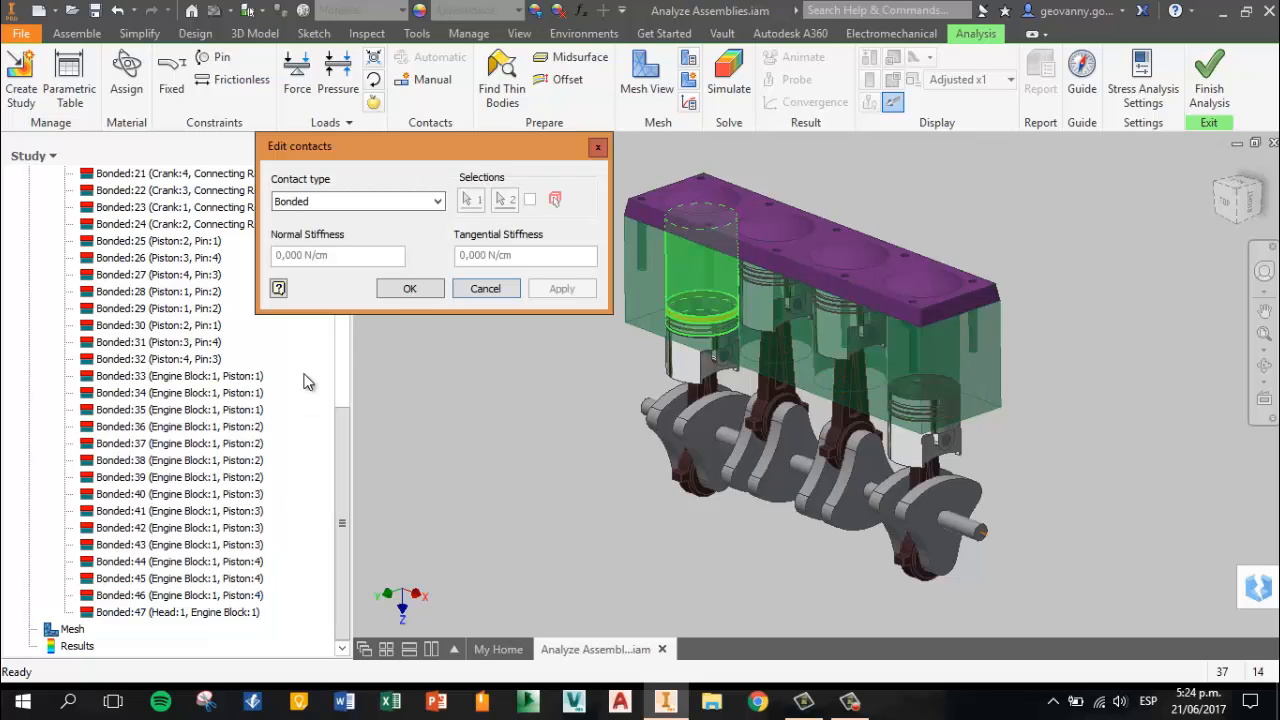
{"action": "left_click", "coordinate": [439, 203]}
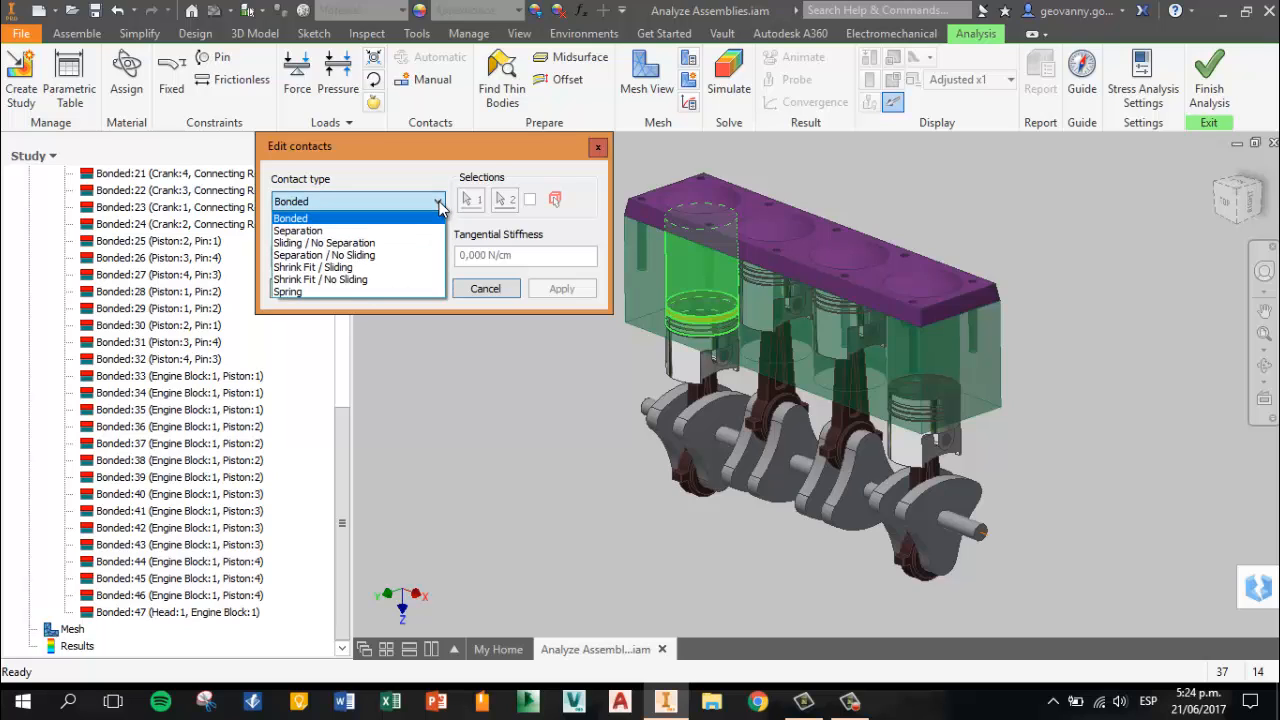
{"action": "left_click", "coordinate": [333, 247]}
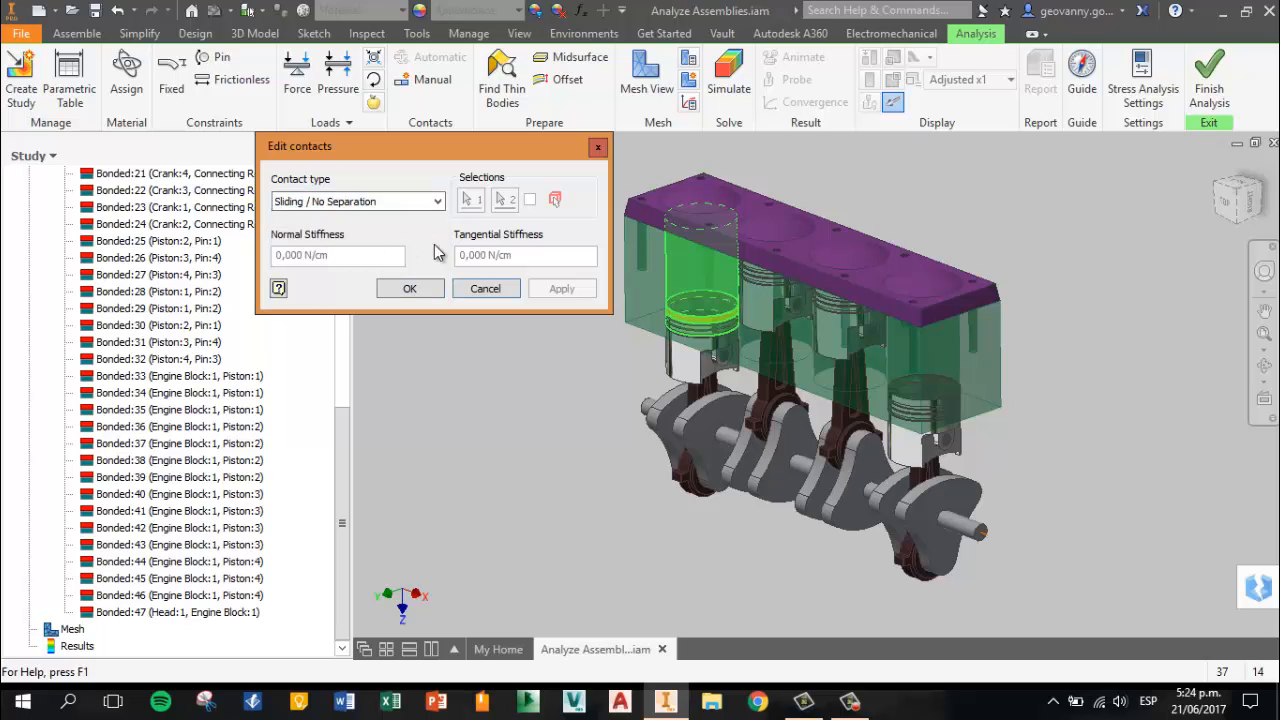
{"action": "left_click", "coordinate": [430, 285]}
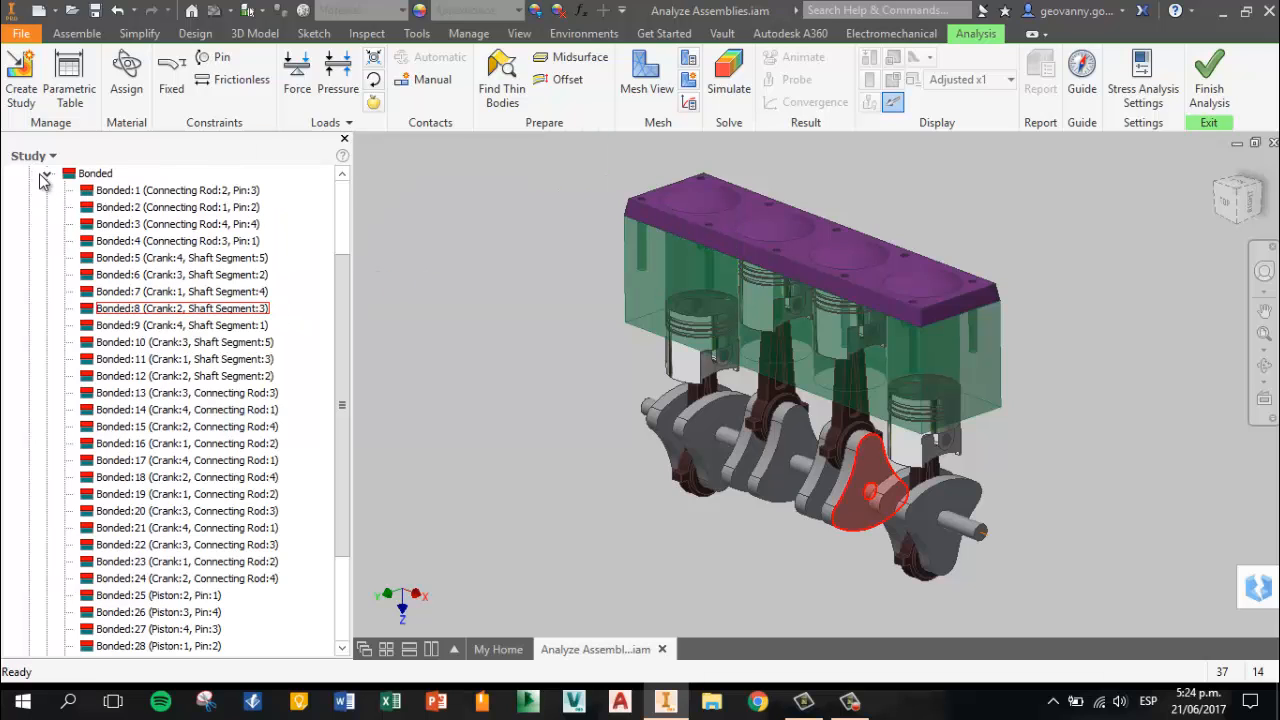
Check the contacts listed in the Sliding / No Separation and Bonded groups
{"action": "left_click", "coordinate": [47, 175]}
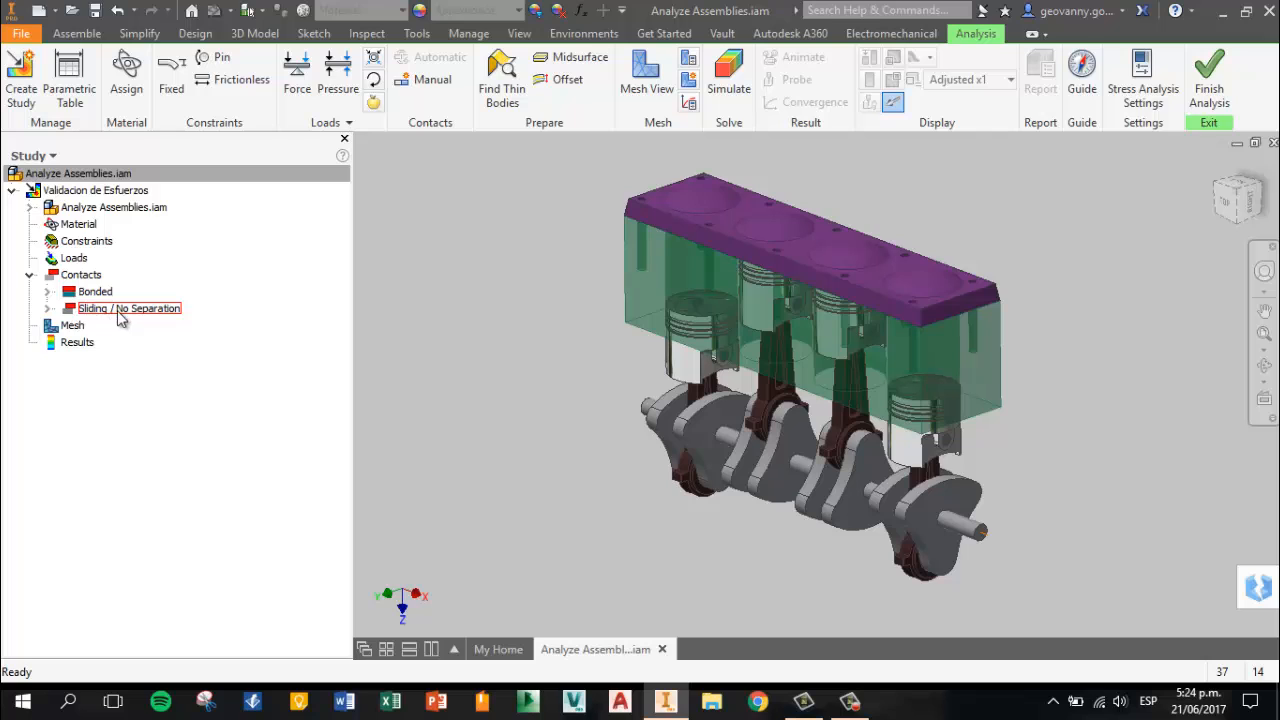
{"action": "left_click", "coordinate": [47, 309]}
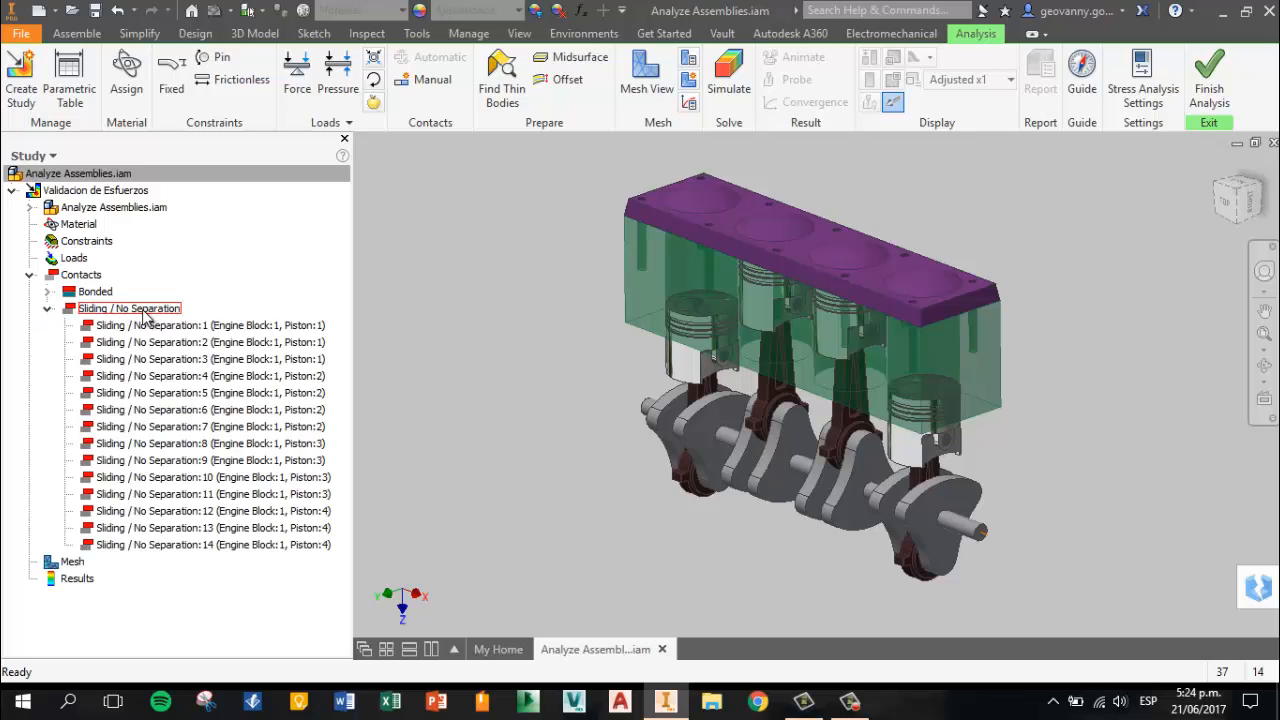
{"action": "left_click", "coordinate": [47, 309]}
{"action": "left_click", "coordinate": [47, 291]}
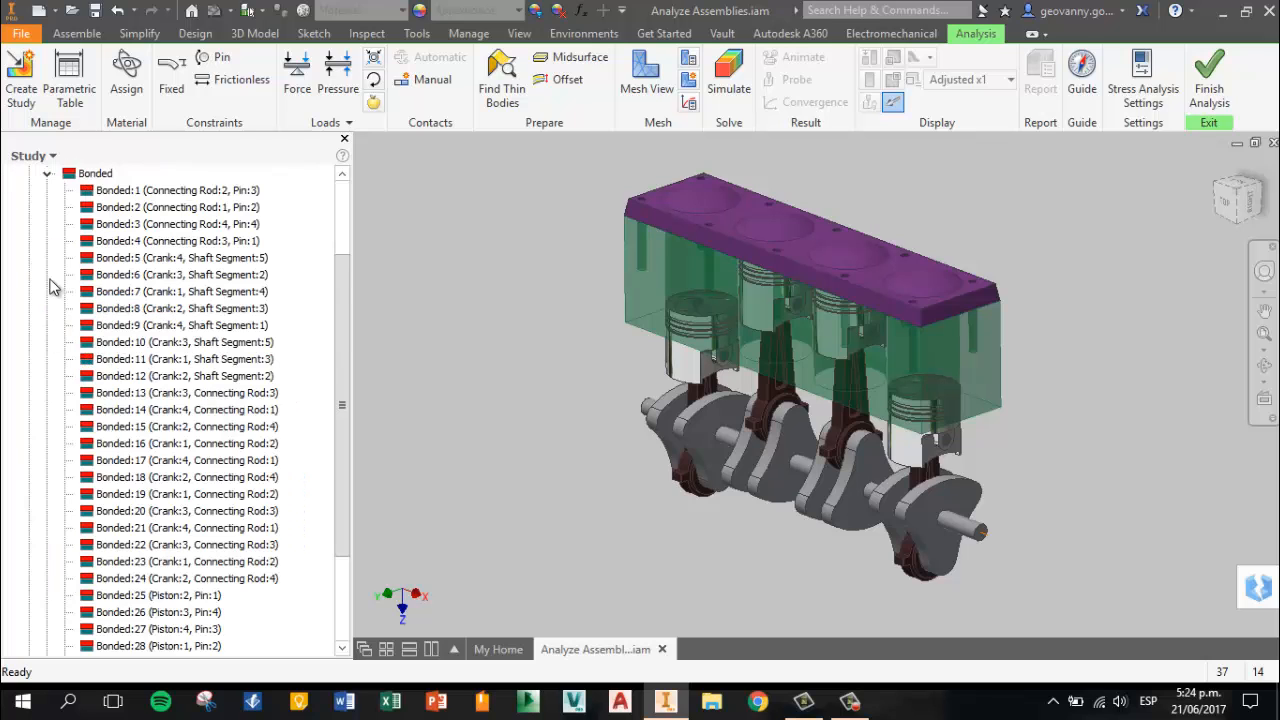
{"action": "left_click", "coordinate": [47, 173]}
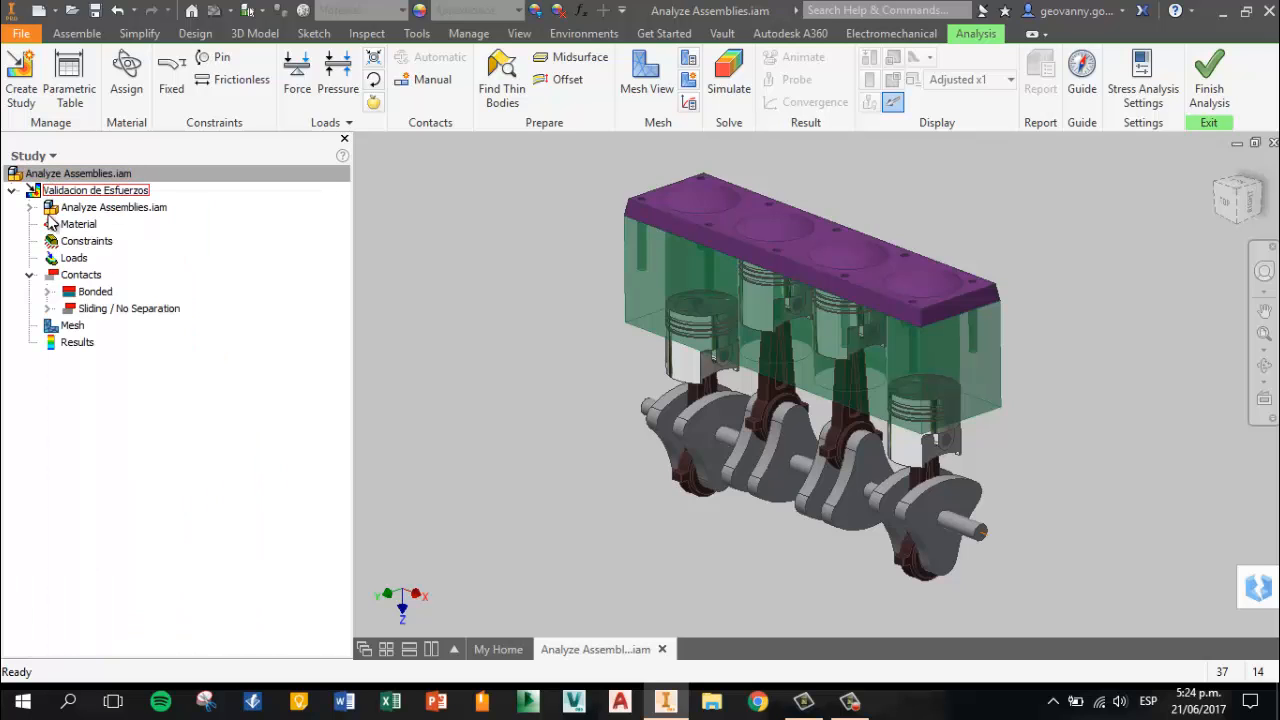
Change the bonded contacts between the connecting rods and pins, Bonded:1 to Bonded:4, to Sliding / No Separation
{"action": "left_click", "coordinate": [47, 291]}
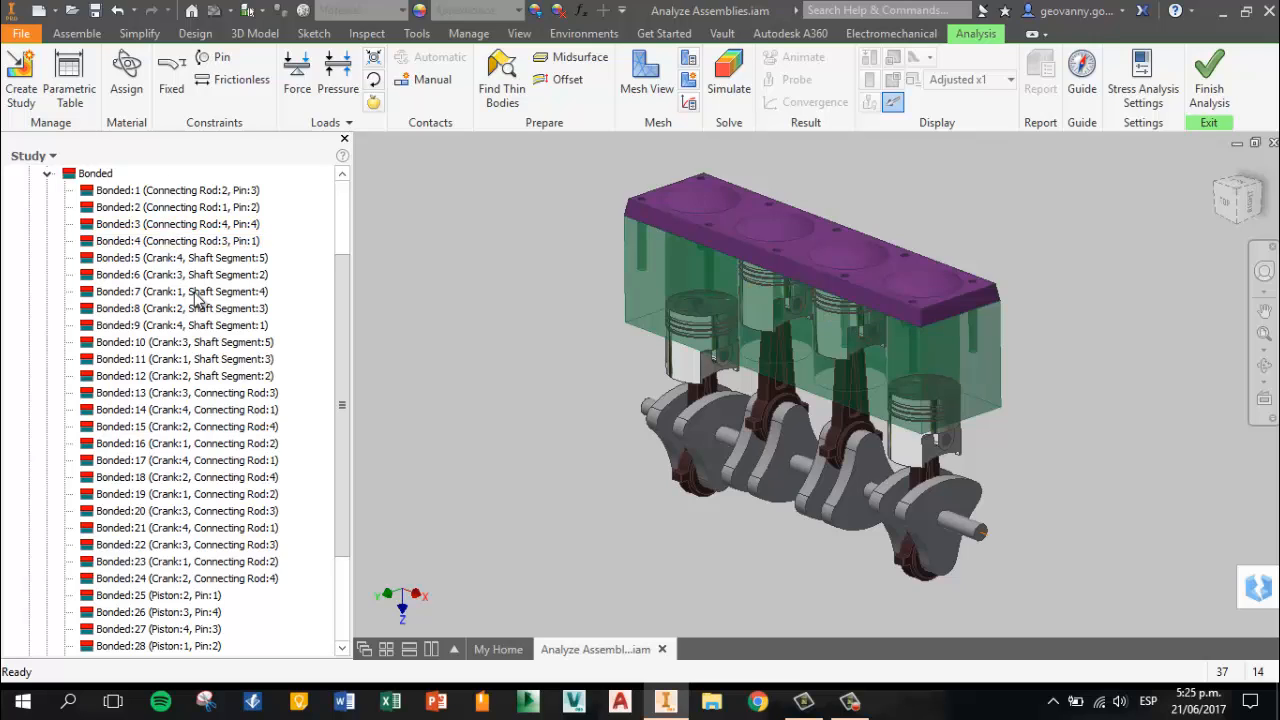
{"action": "left_click", "coordinate": [184, 192]}
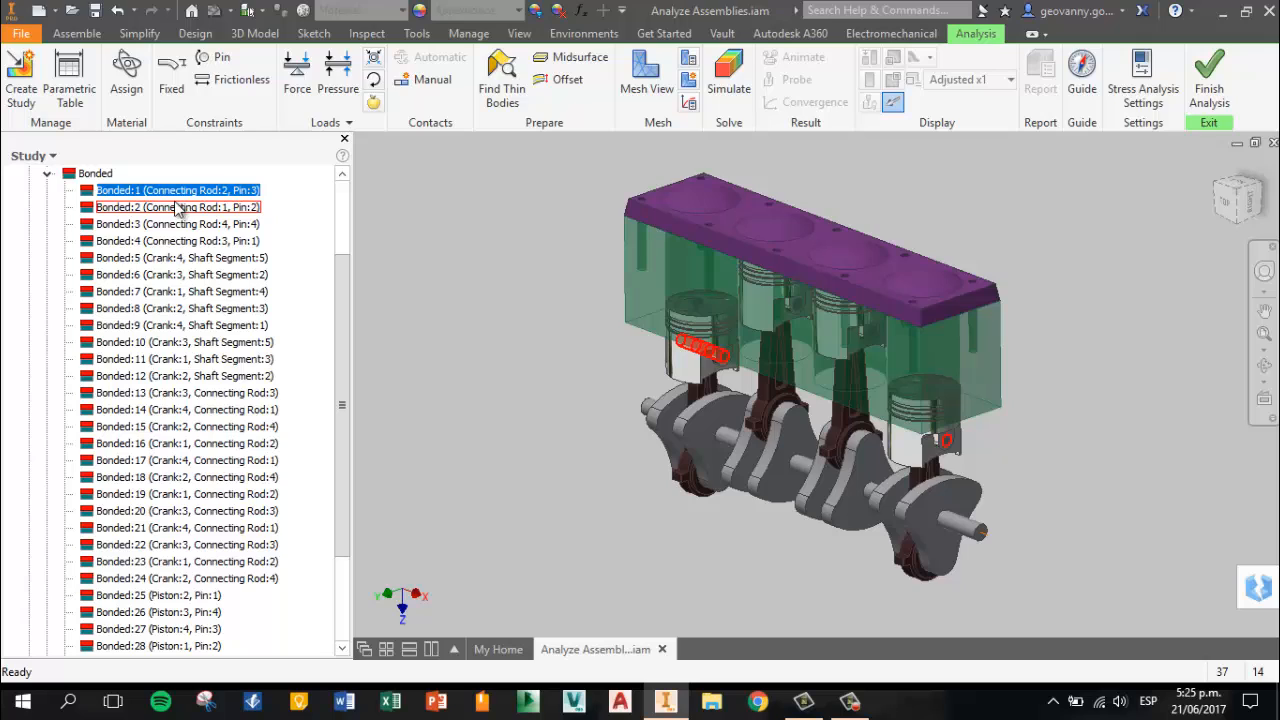
{"action": "left_click", "coordinate": [181, 207]}
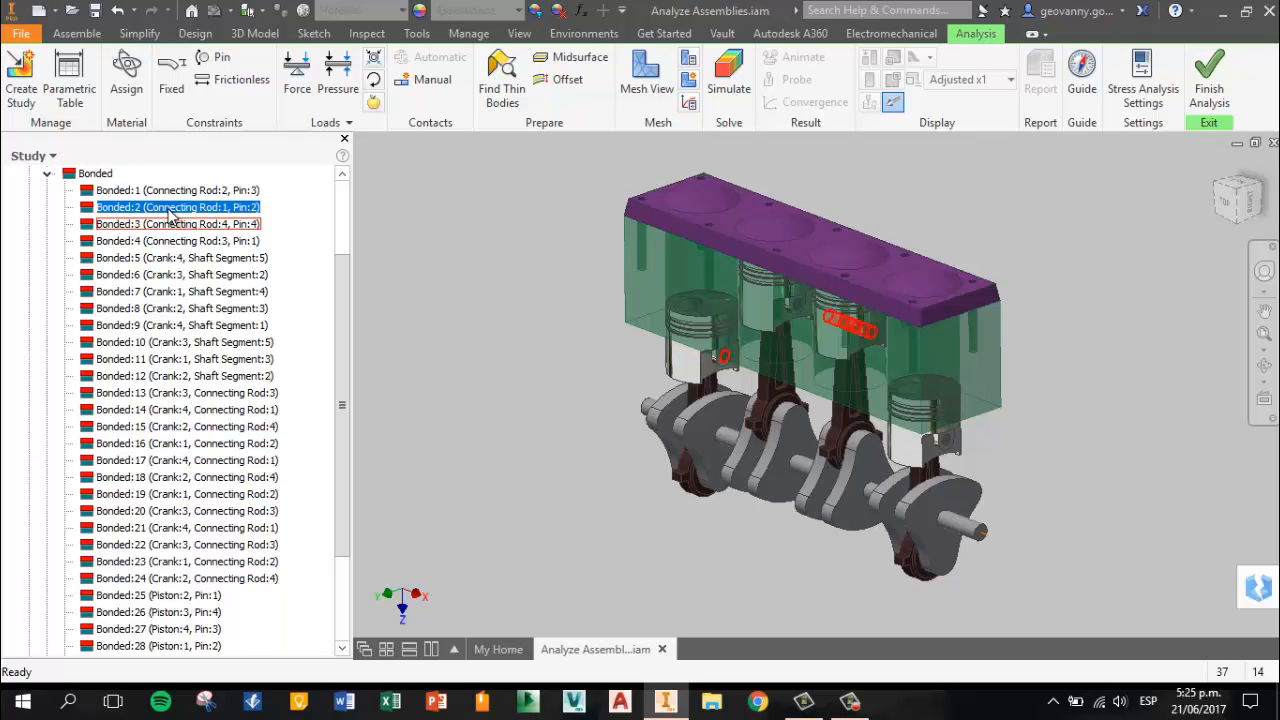
{"action": "left_click", "coordinate": [172, 192]}
{"action": "left_click", "coordinate": [181, 243], "text": "shift"}
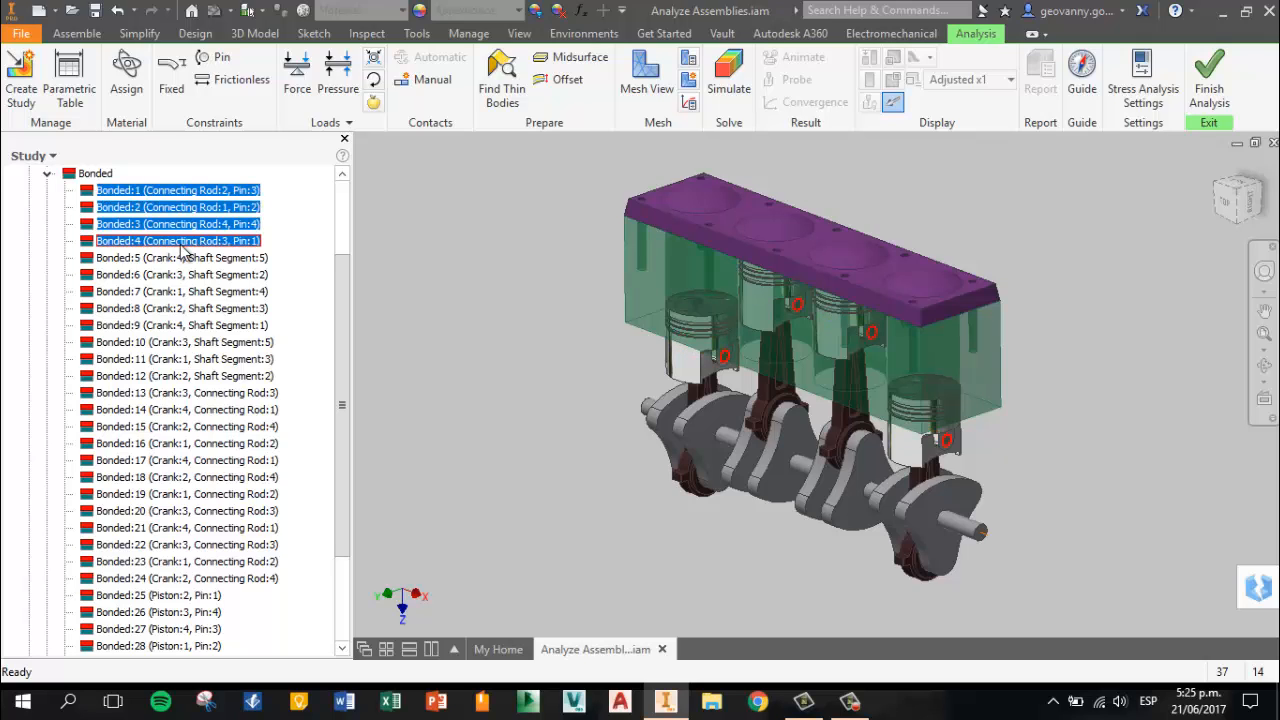
{"action": "right_click", "coordinate": [165, 248]}
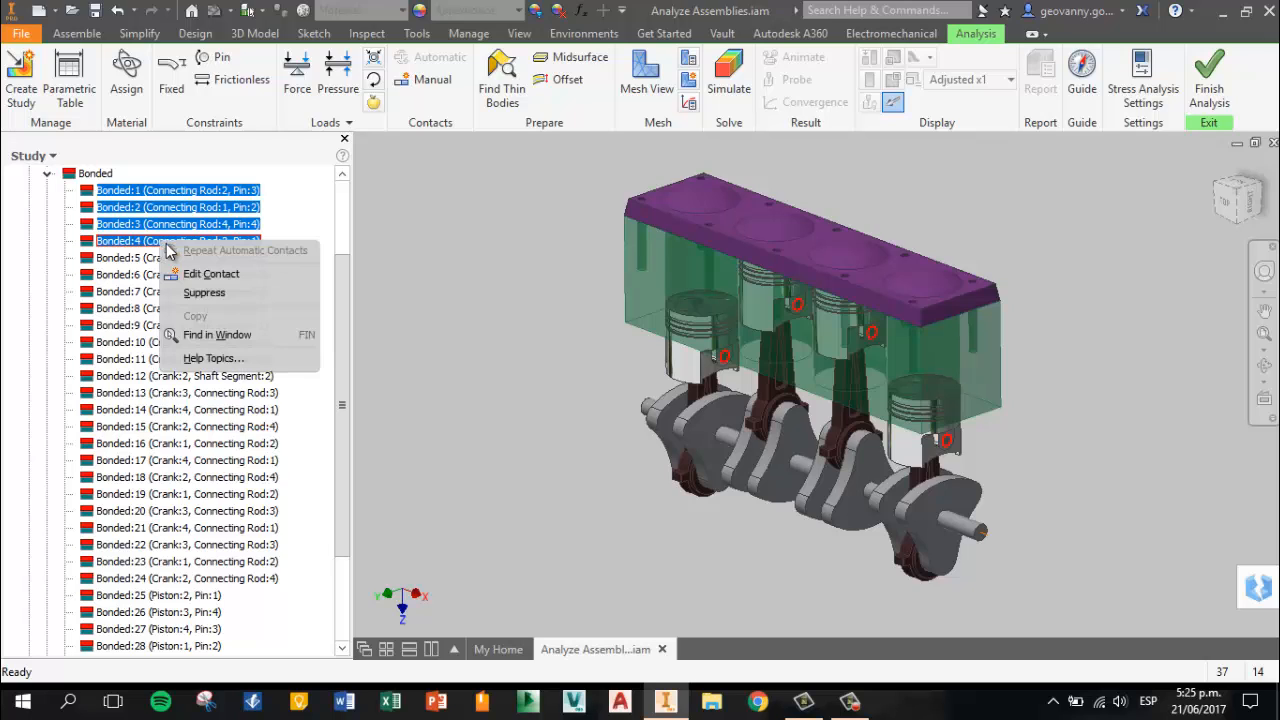
{"action": "left_click", "coordinate": [213, 276]}
{"action": "left_click", "coordinate": [437, 201]}
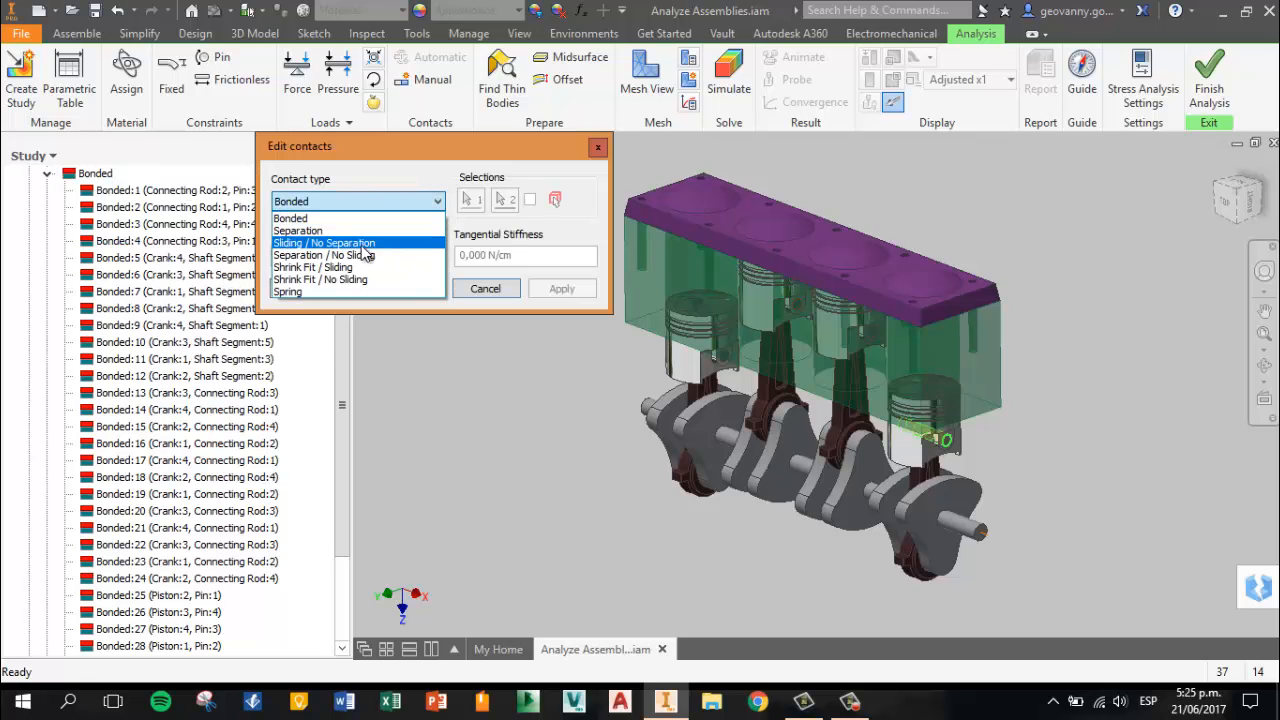
{"action": "left_click", "coordinate": [323, 255]}
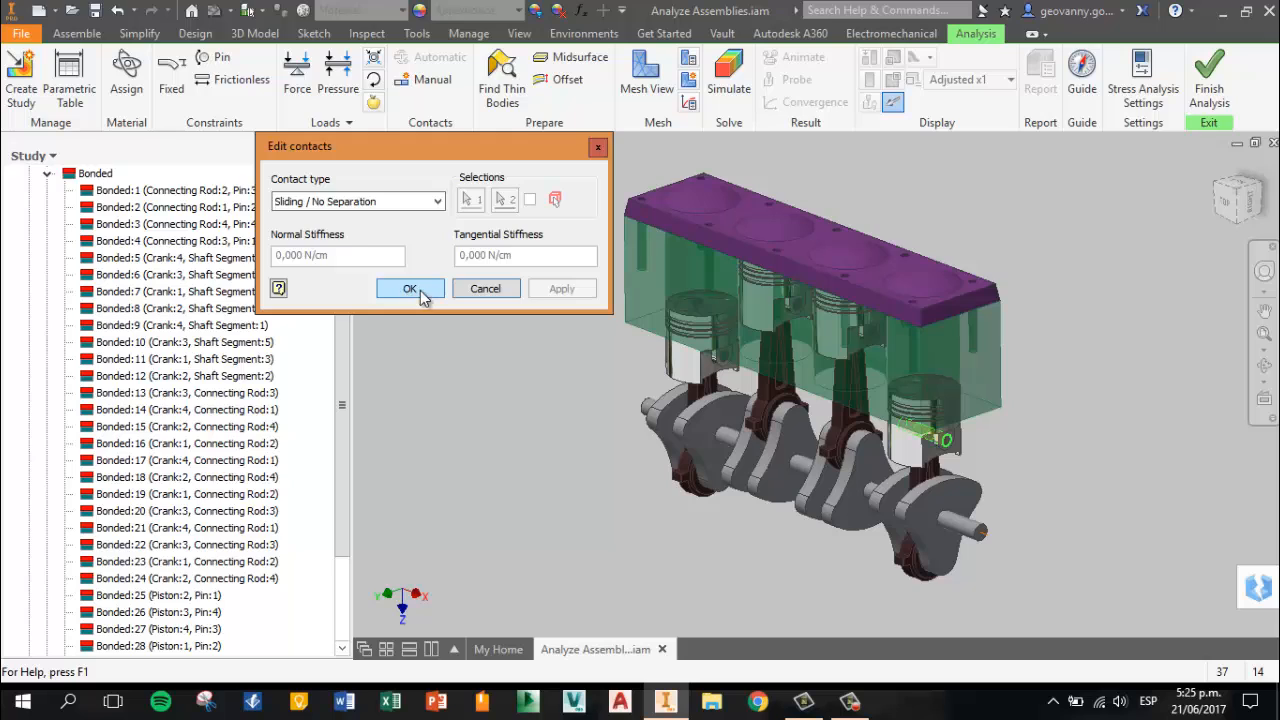
{"action": "left_click", "coordinate": [412, 290]}
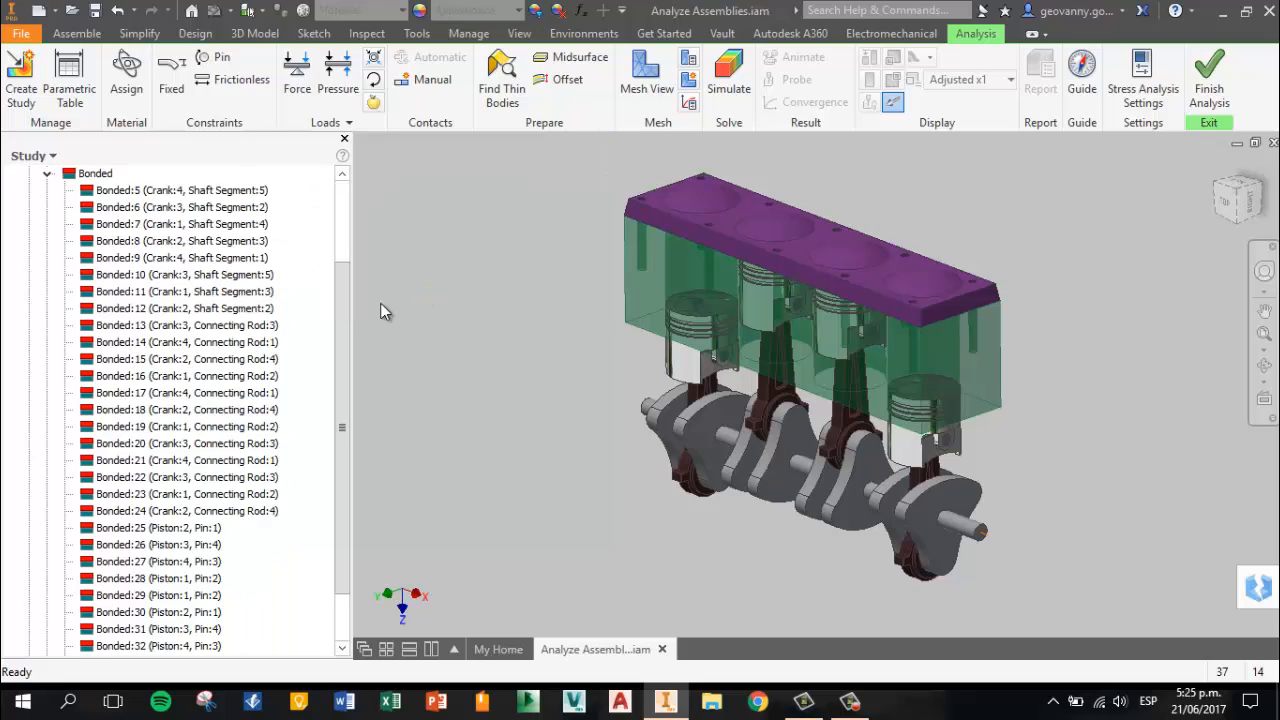
Check the connecting rod and pin contacts in the Sliding / No Separation group
{"action": "left_click", "coordinate": [201, 308]}
{"action": "left_click", "coordinate": [47, 173]}
{"action": "left_click", "coordinate": [129, 308]}
{"action": "left_click", "coordinate": [47, 308]}
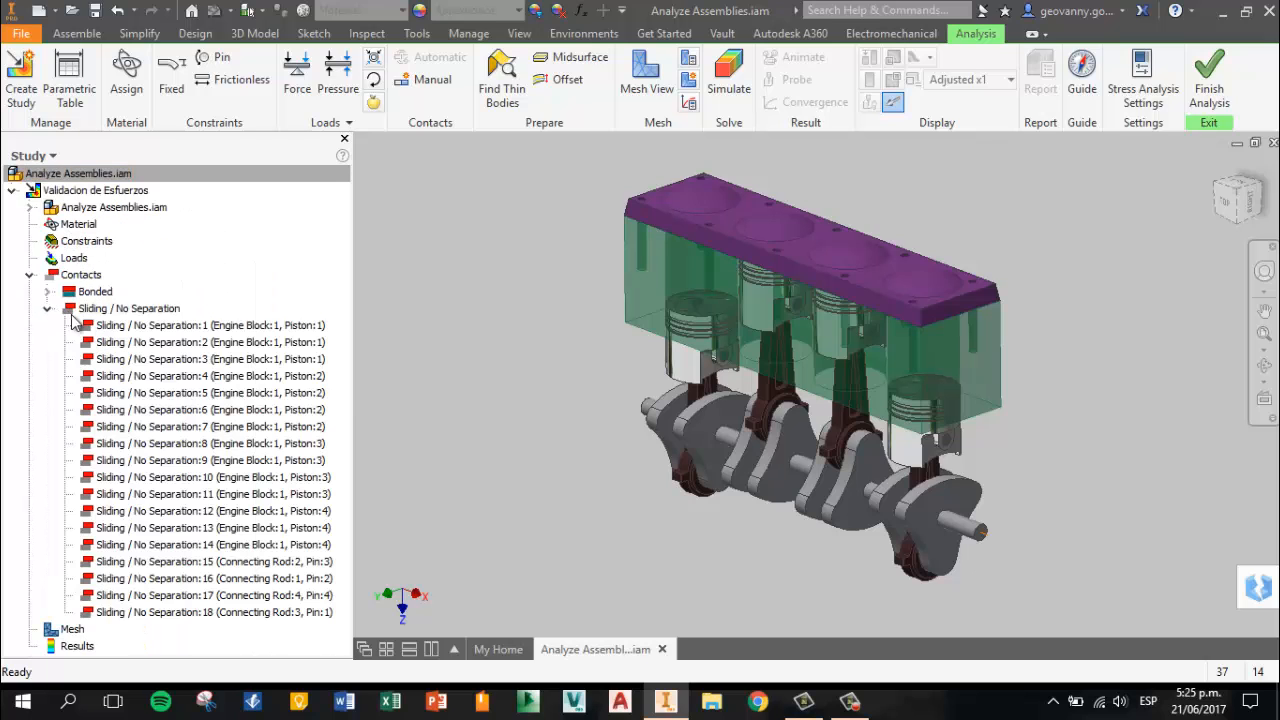
{"action": "left_click", "coordinate": [142, 325]}
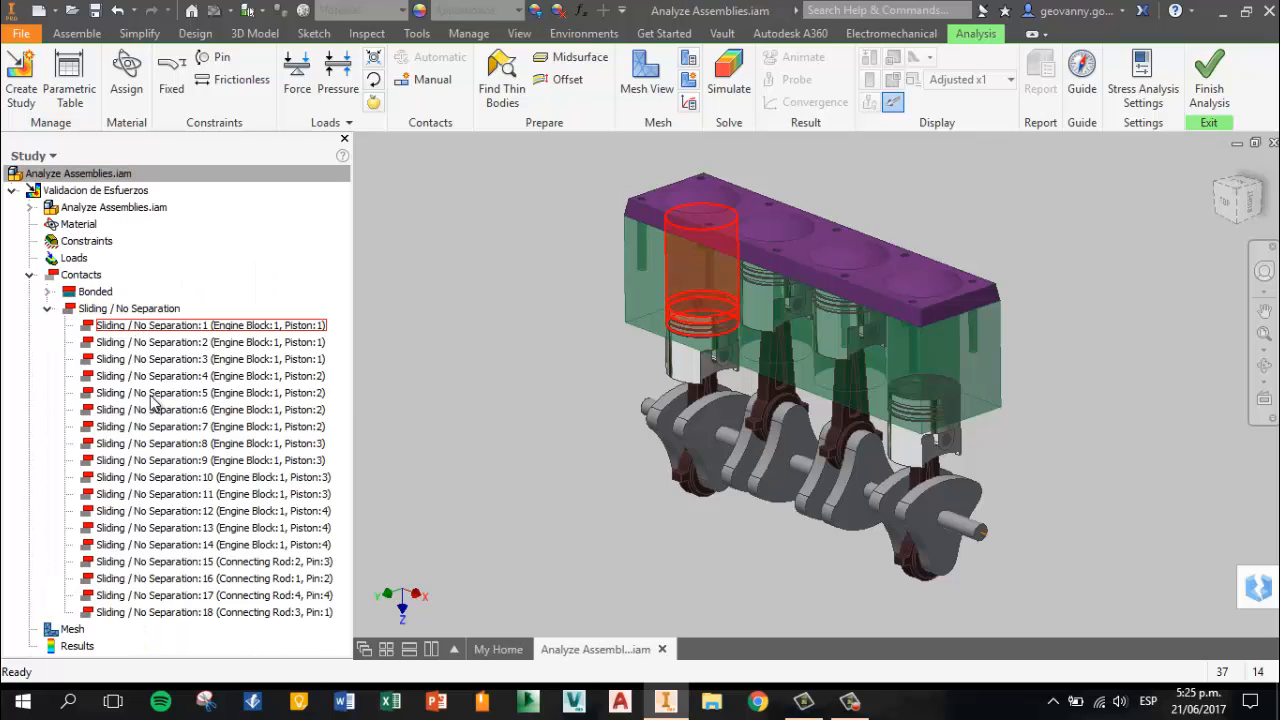
{"action": "left_click", "coordinate": [47, 309]}
Change the bonded contacts between the cranks and connecting rods, Bonded:13 to Bonded:24, to Sliding / No Separation
{"action": "left_click", "coordinate": [48, 291]}
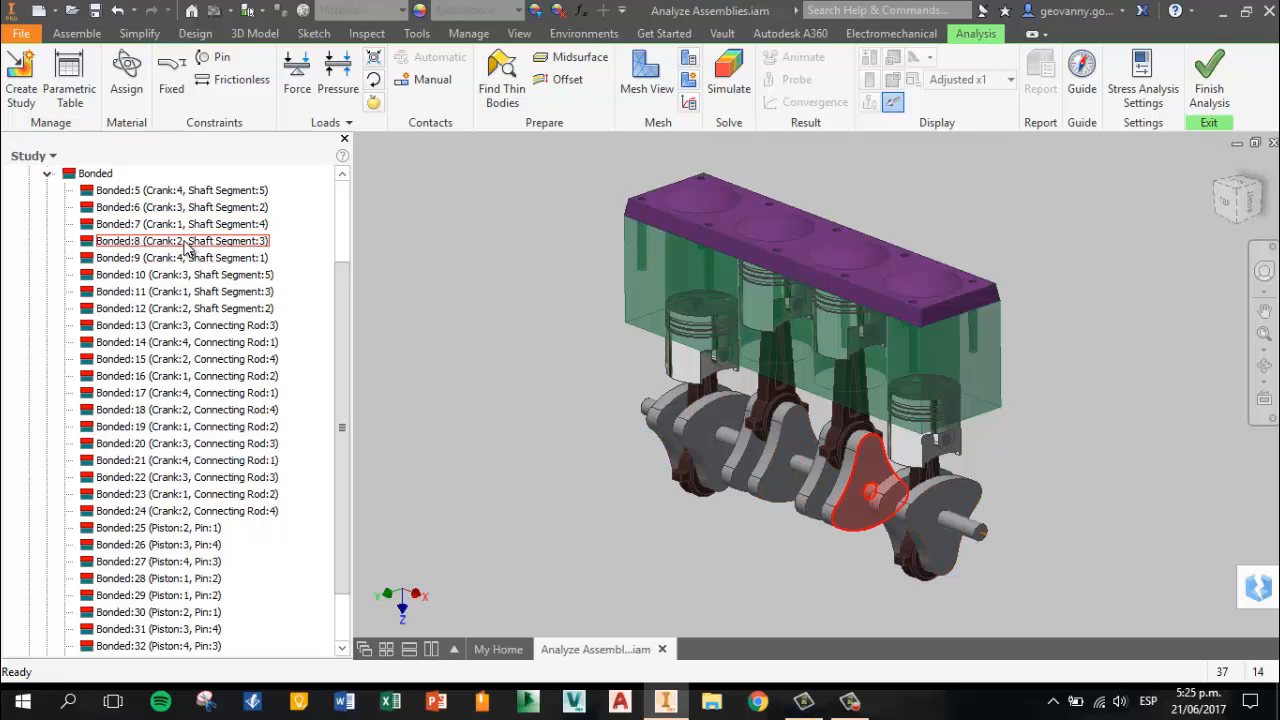
{"action": "left_click", "coordinate": [203, 326]}
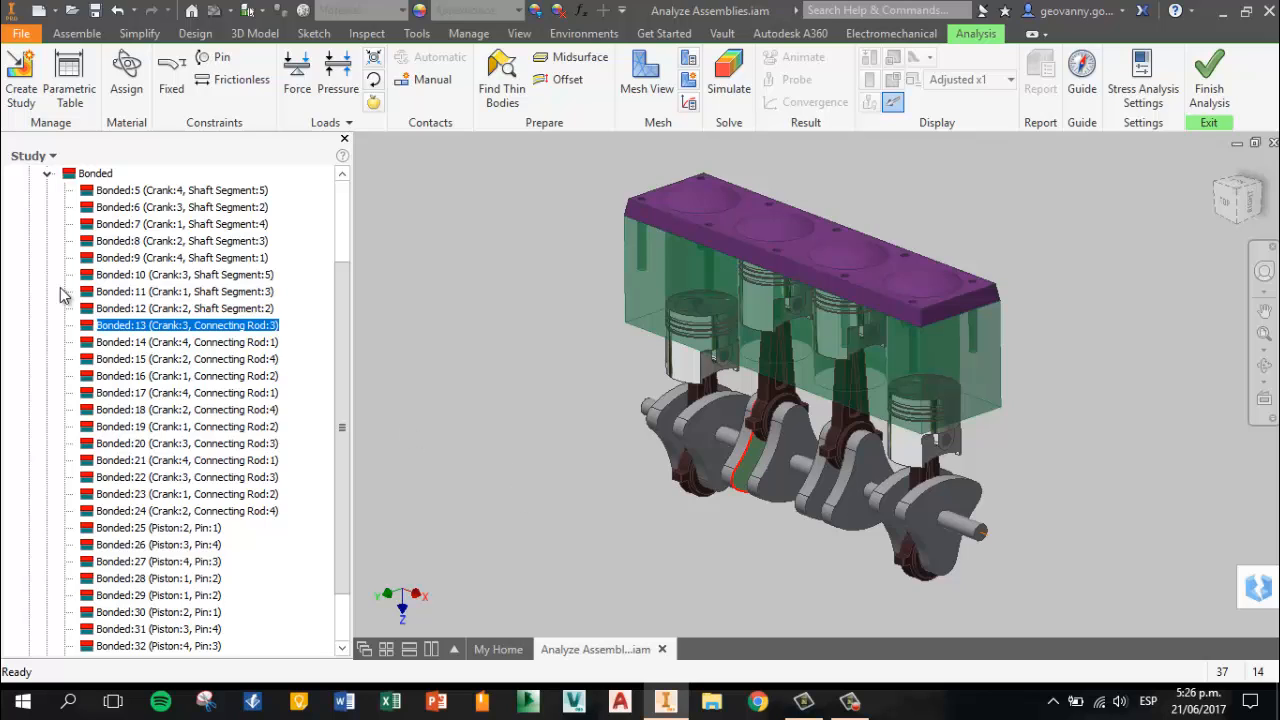
{"action": "left_click", "coordinate": [227, 511], "text": "shift"}
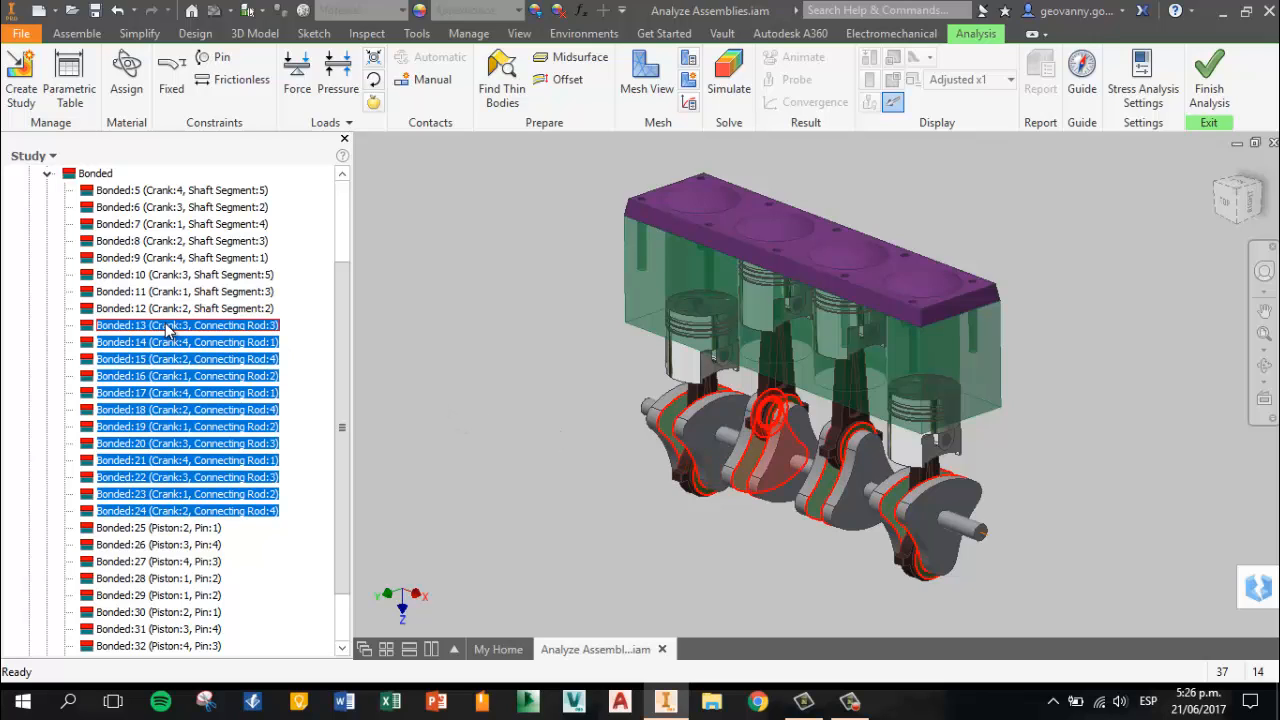
{"action": "right_click", "coordinate": [219, 330]}
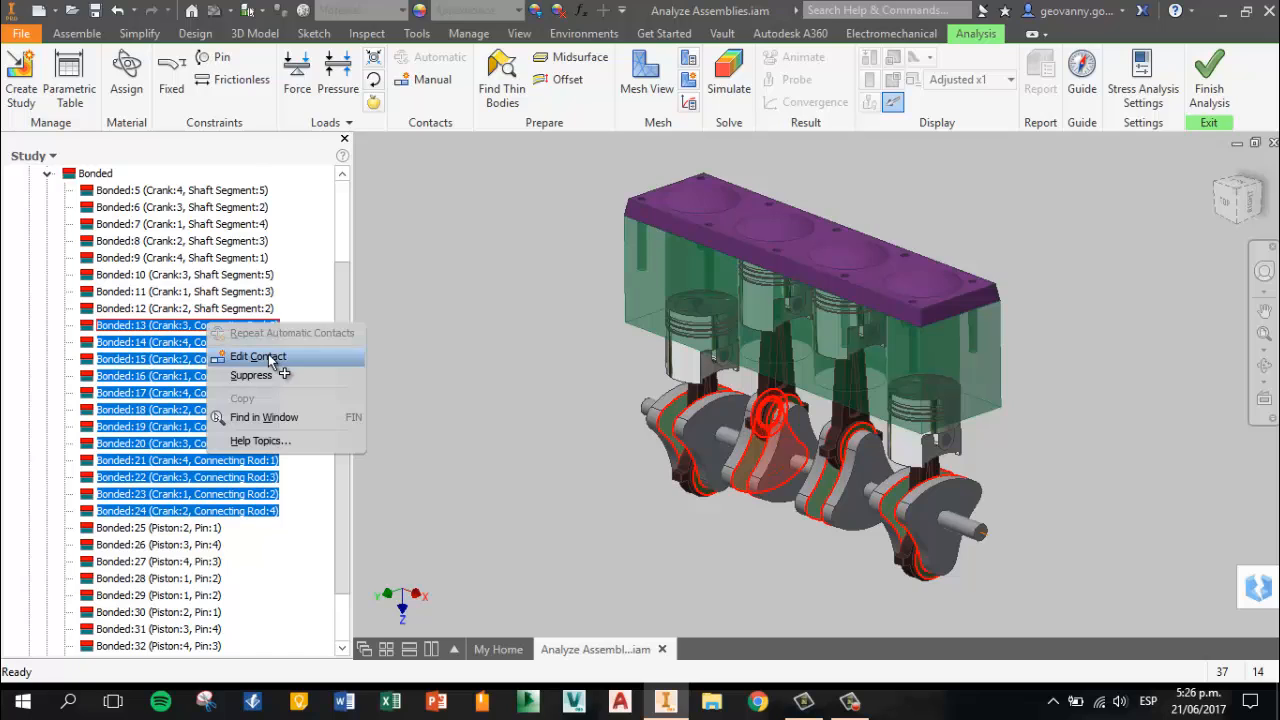
{"action": "left_click", "coordinate": [232, 353]}
{"action": "left_click", "coordinate": [436, 201]}
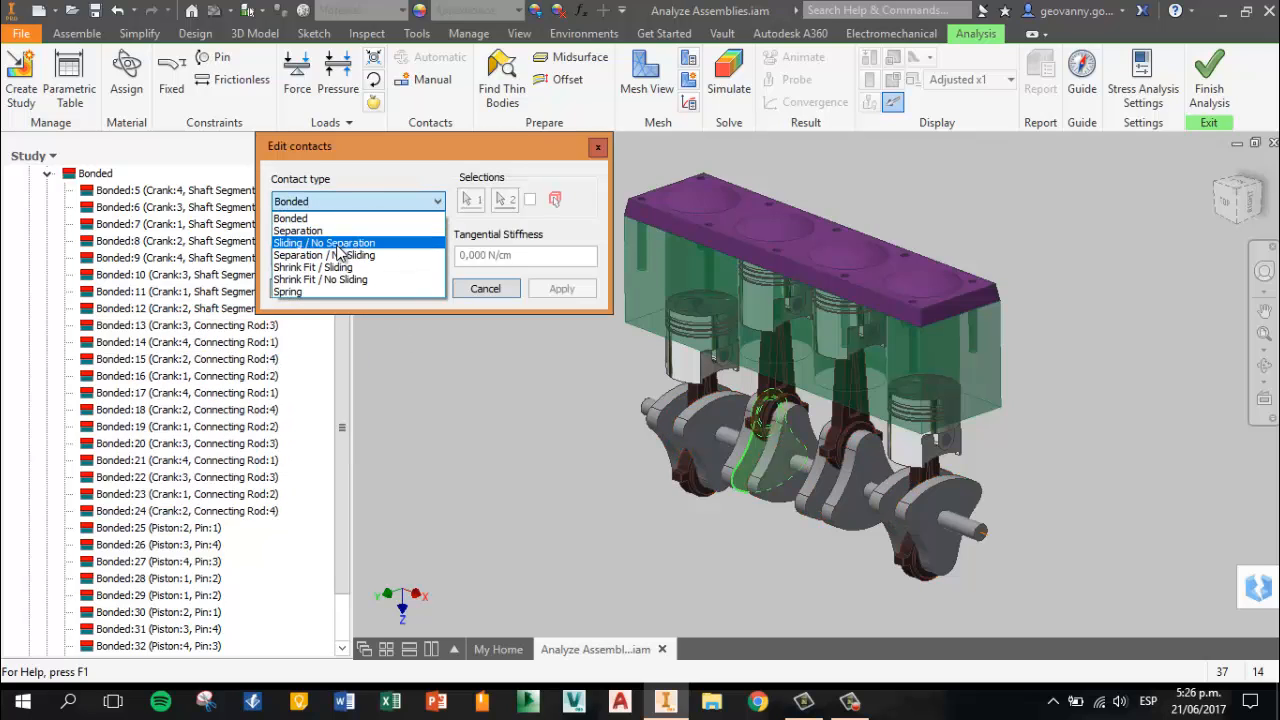
{"action": "left_click", "coordinate": [343, 243]}
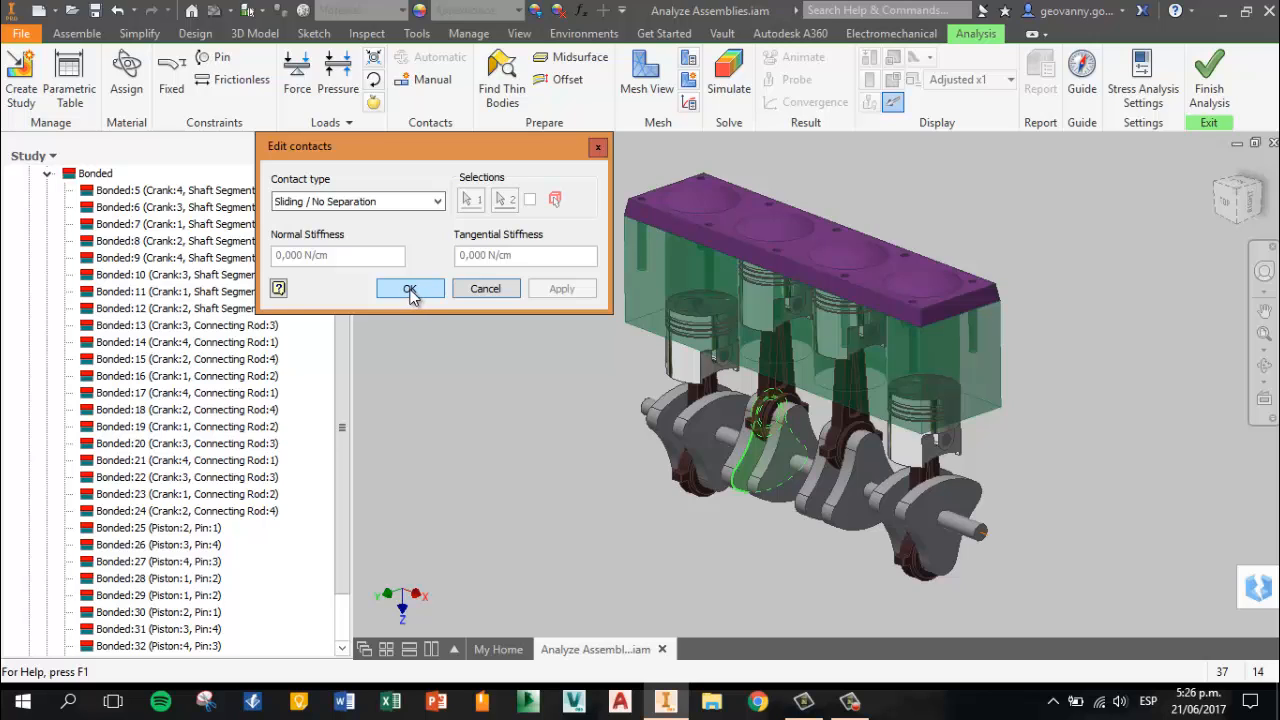
{"action": "left_click", "coordinate": [410, 289]}
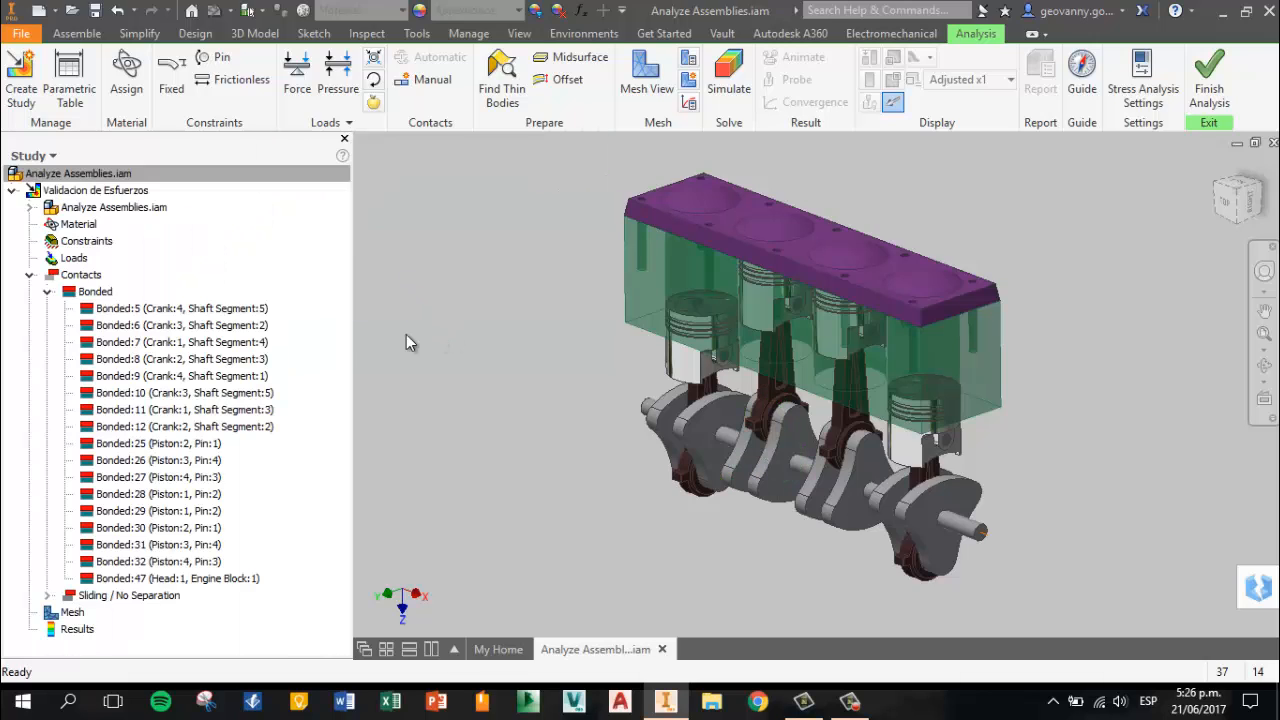
Review the remaining bonded contacts between cranks and shaft segments and between pistons and pins
{"action": "left_click", "coordinate": [153, 316]}
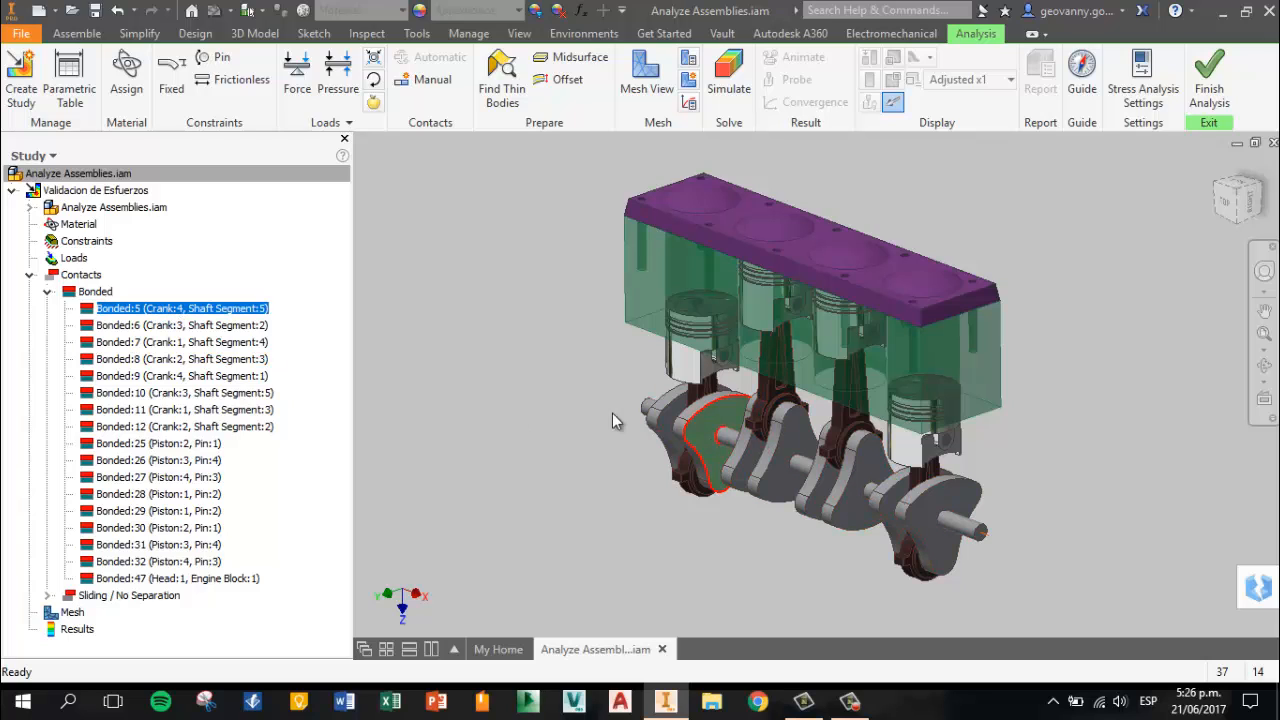
{"action": "left_click", "coordinate": [189, 445]}
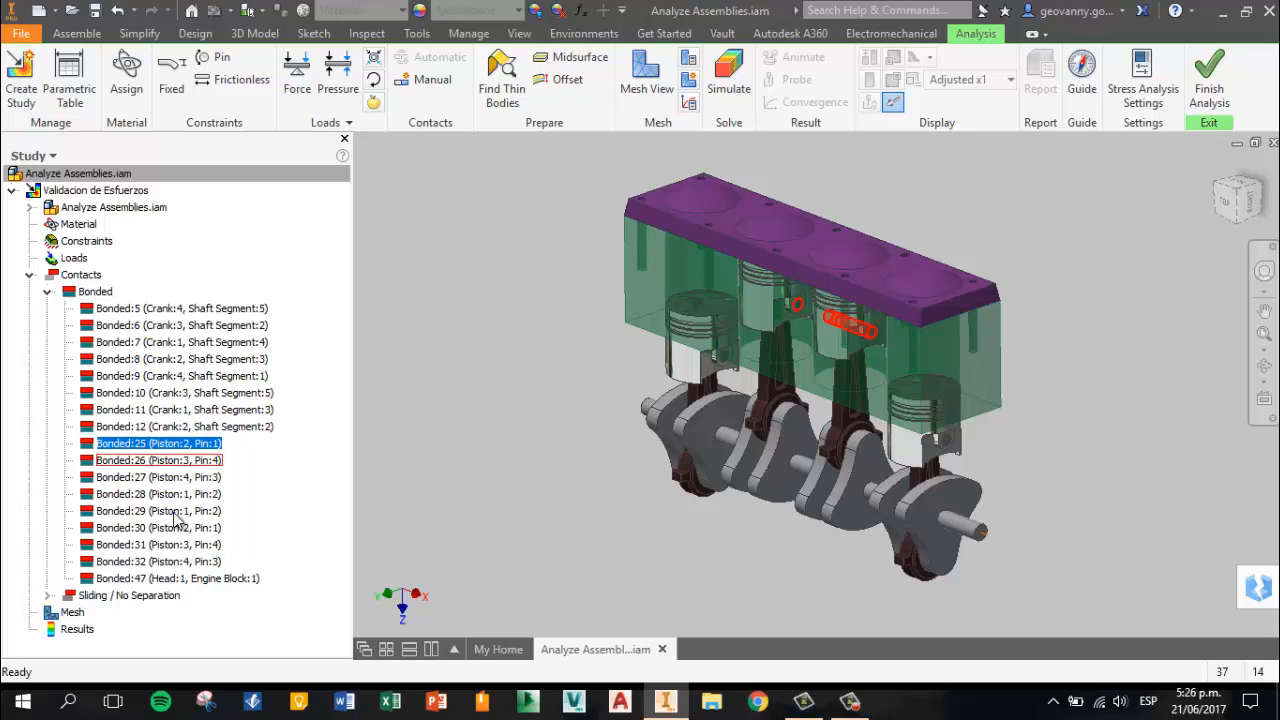
{"action": "left_click", "coordinate": [47, 291]}
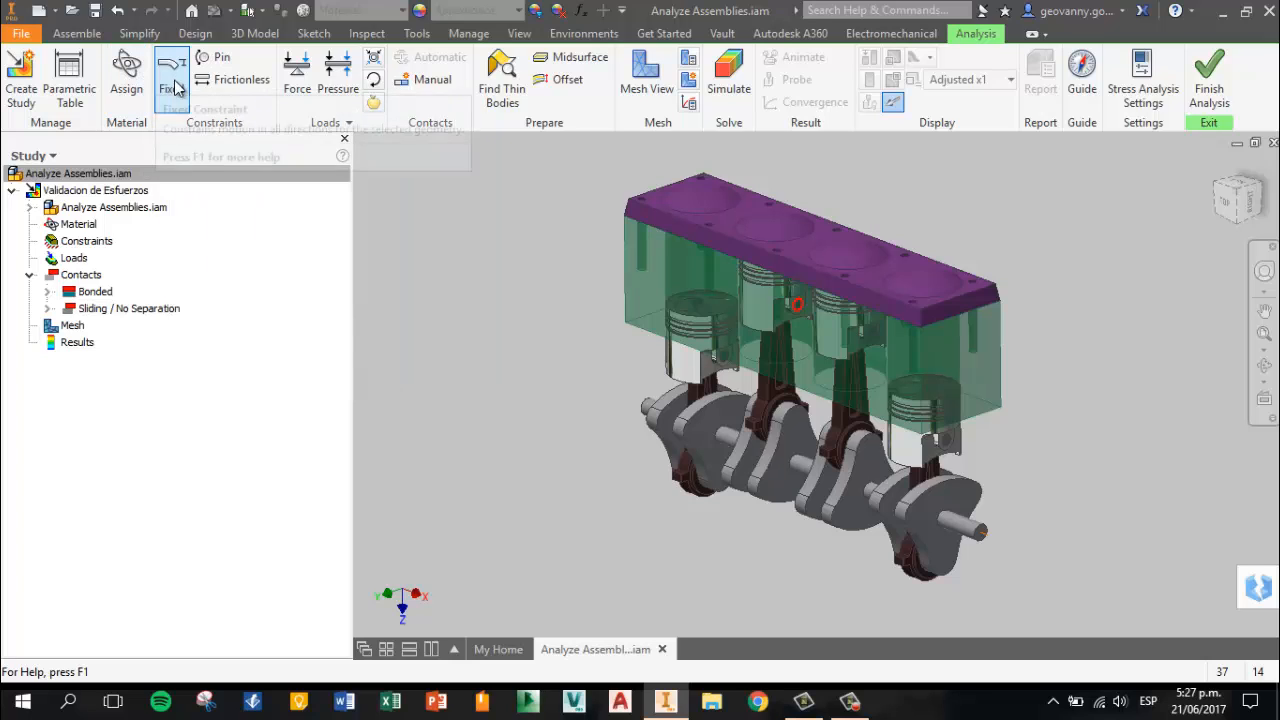
Start a Fixed constraint and select both end faces of the engine block as its faces
{"action": "left_click", "coordinate": [172, 78]}
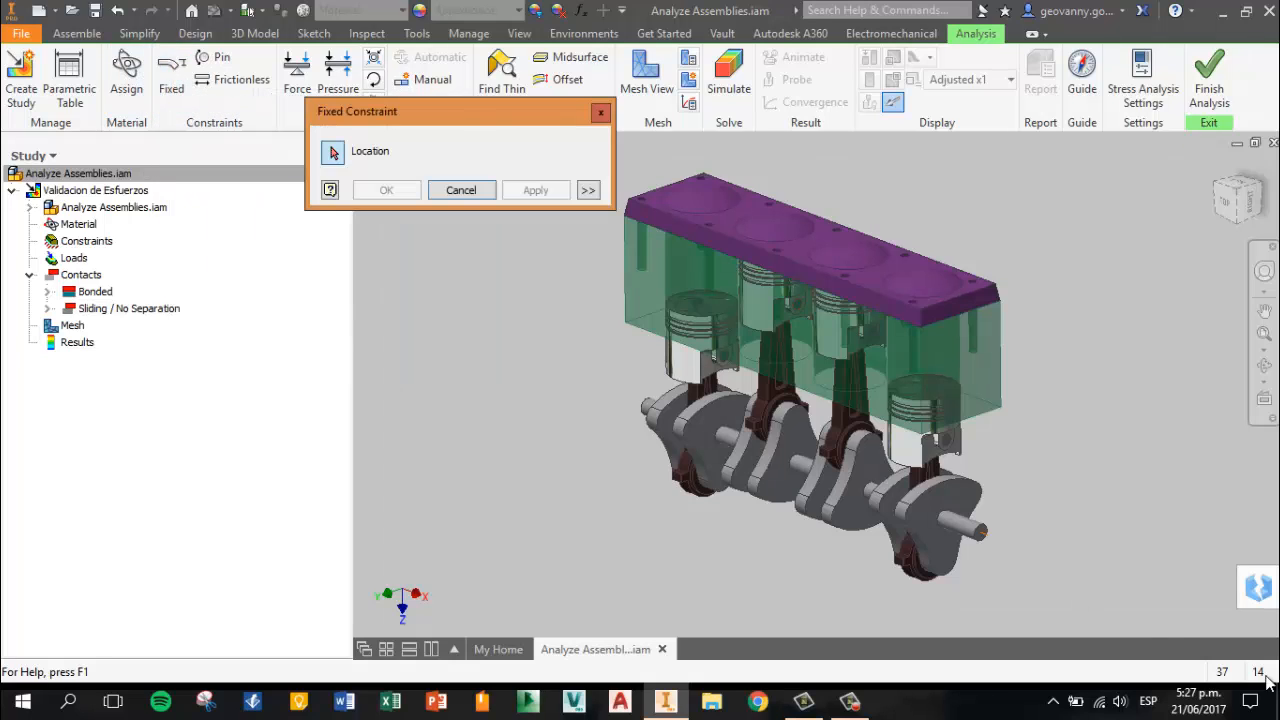
{"action": "left_click", "coordinate": [960, 355]}
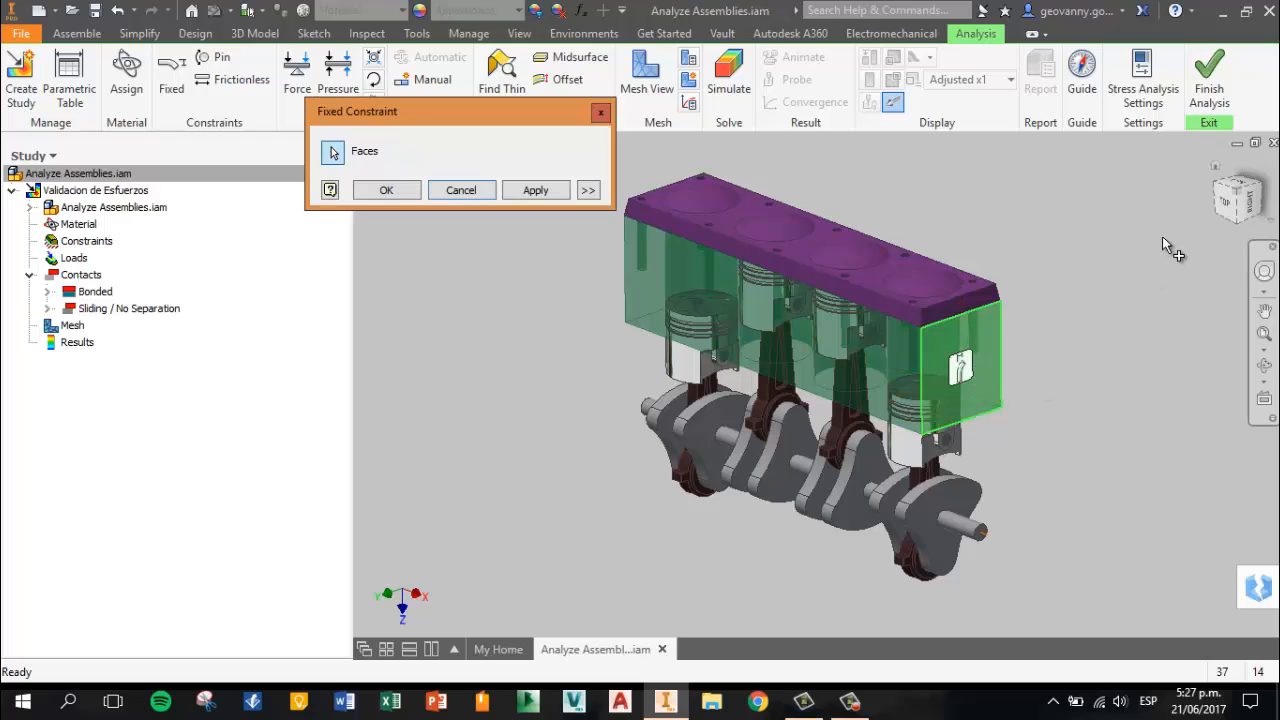
{"action": "left_click", "coordinate": [1209, 188]}
{"action": "scroll", "coordinate": [666, 359], "scroll_direction": "up", "scroll_amount": 5}
{"action": "left_click", "coordinate": [617, 397]}
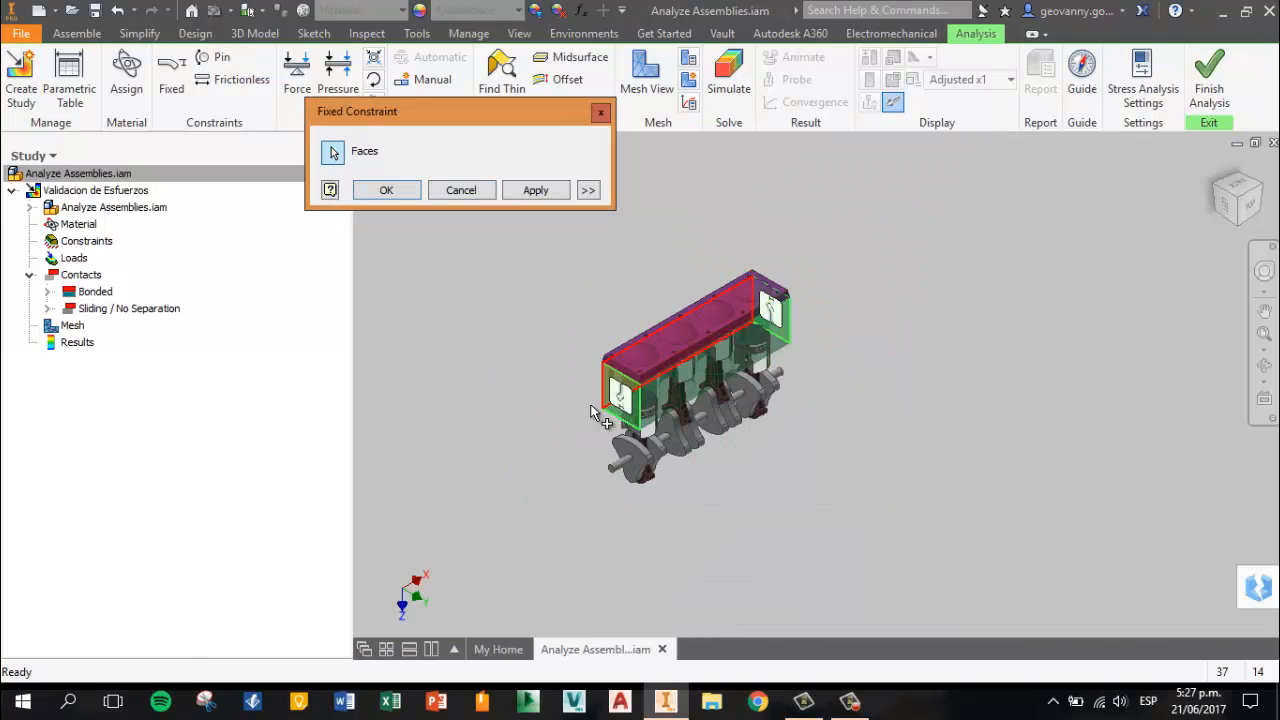
{"action": "scroll", "coordinate": [648, 385], "scroll_direction": "down", "scroll_amount": 3}
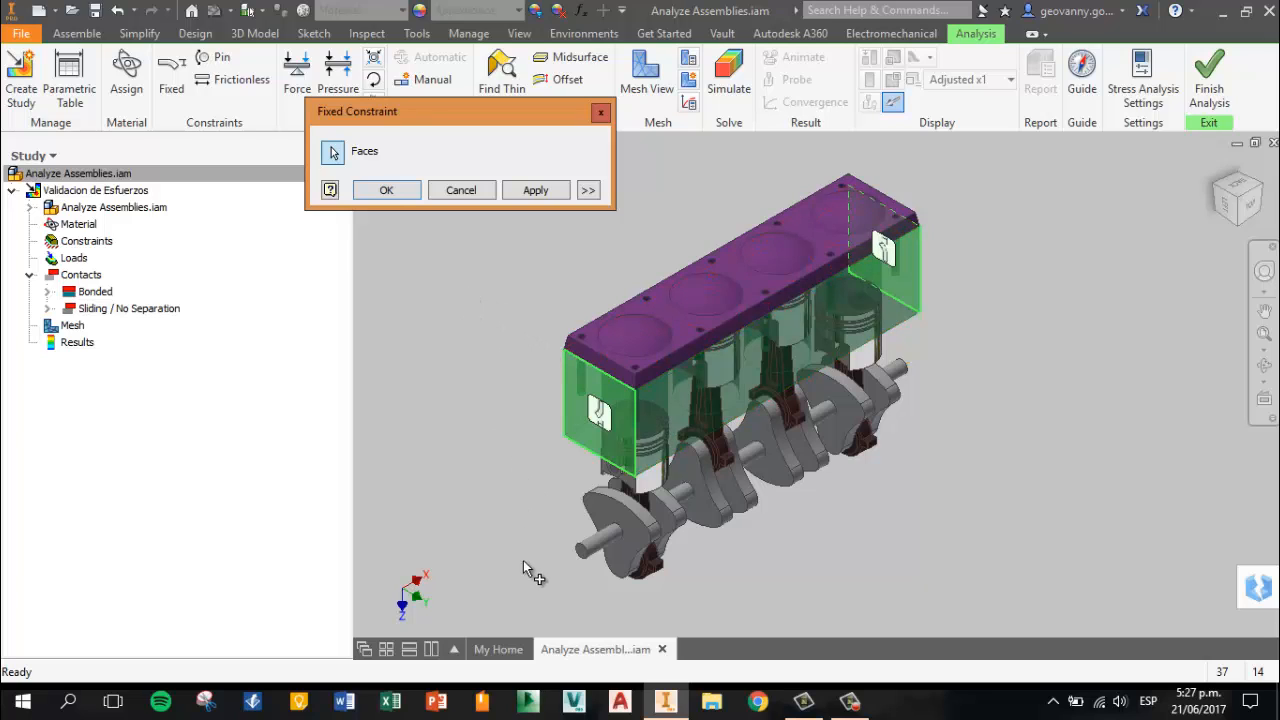
Add the end faces of the crankshaft at both ends to the Fixed constraint and accept it
{"action": "left_click", "coordinate": [581, 554]}
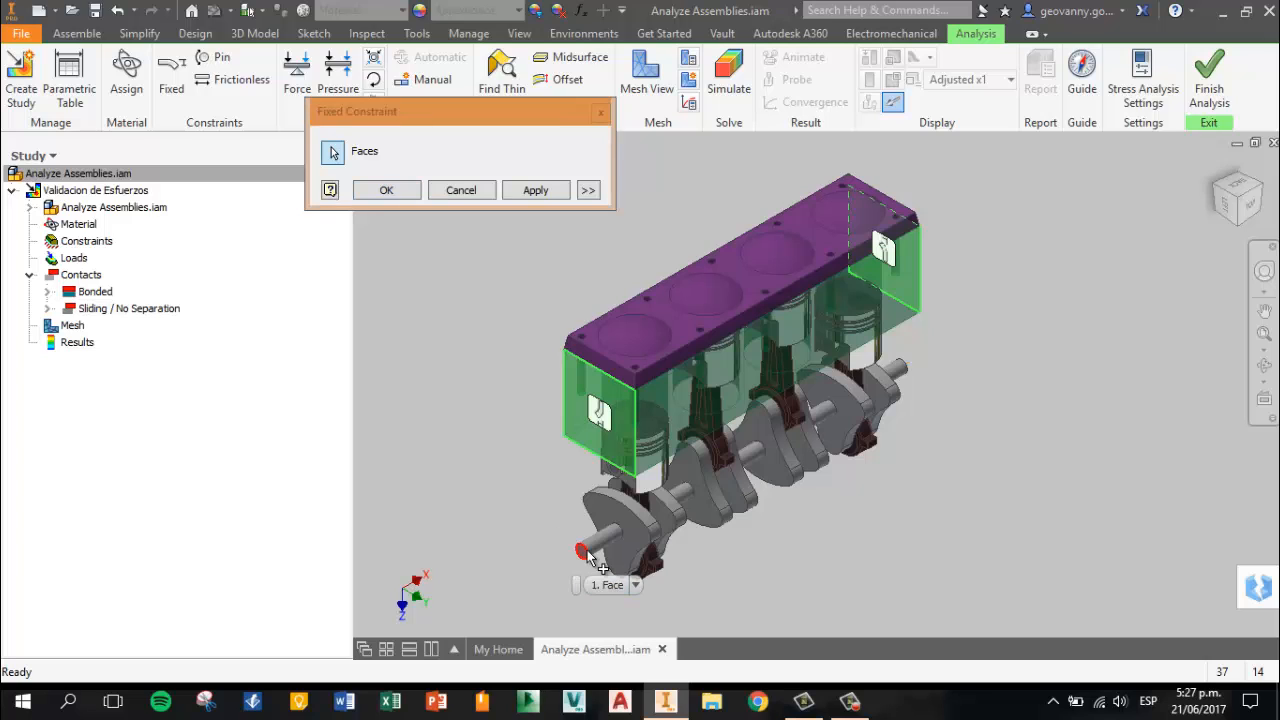
{"action": "scroll", "coordinate": [577, 567], "scroll_direction": "up", "scroll_amount": 3}
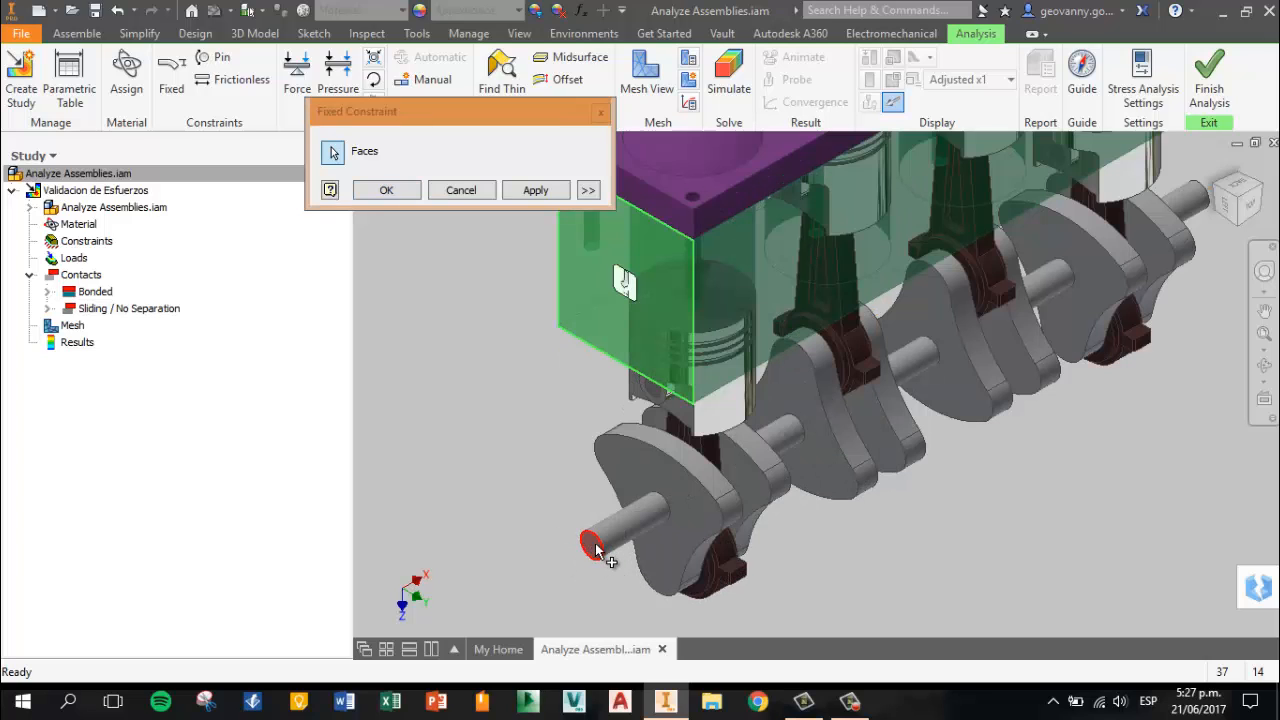
{"action": "left_click", "coordinate": [594, 550]}
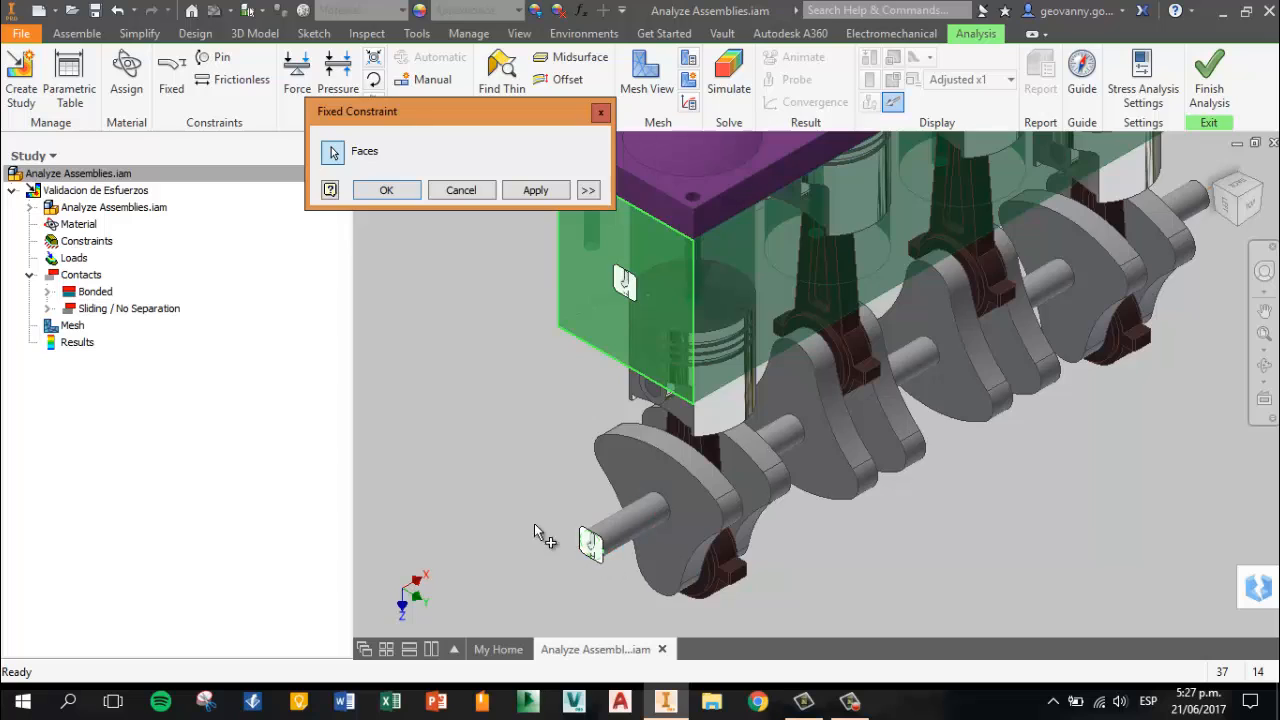
{"action": "scroll", "coordinate": [534, 529], "scroll_direction": "down", "scroll_amount": 5}
{"action": "scroll", "coordinate": [522, 527], "scroll_direction": "up", "scroll_amount": 2}
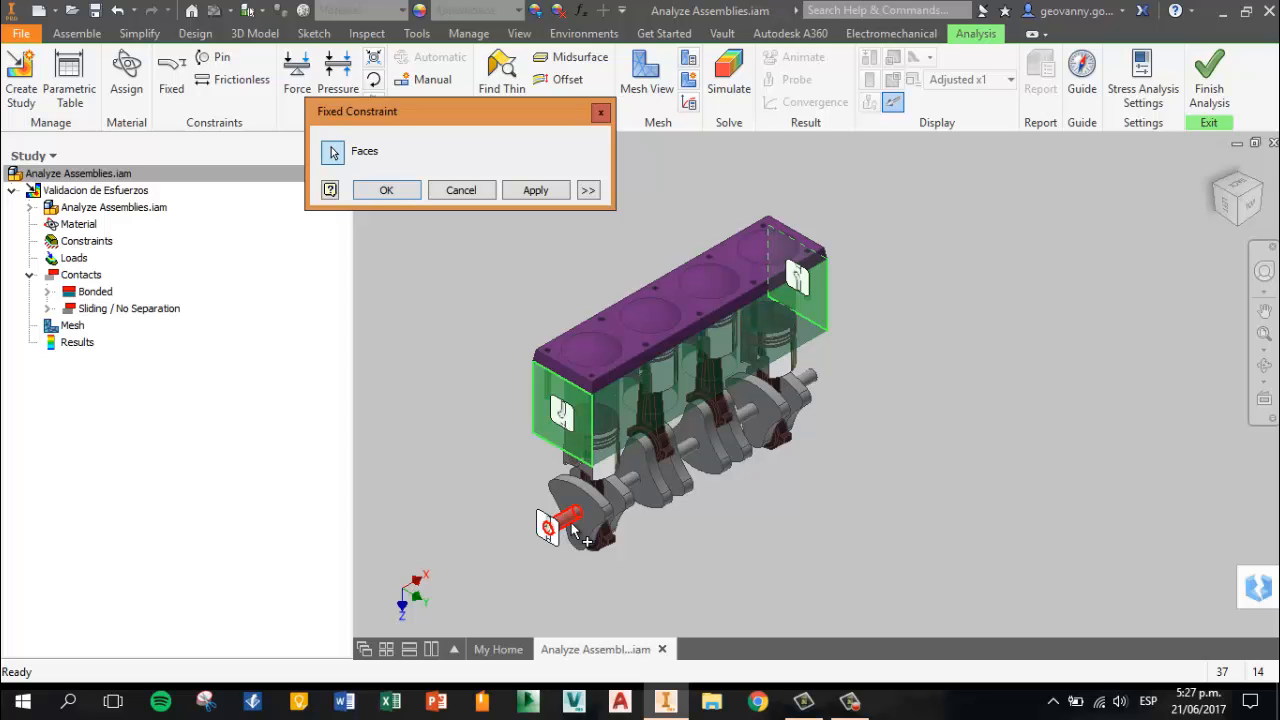
{"action": "scroll", "coordinate": [989, 413], "scroll_direction": "up", "scroll_amount": 6}
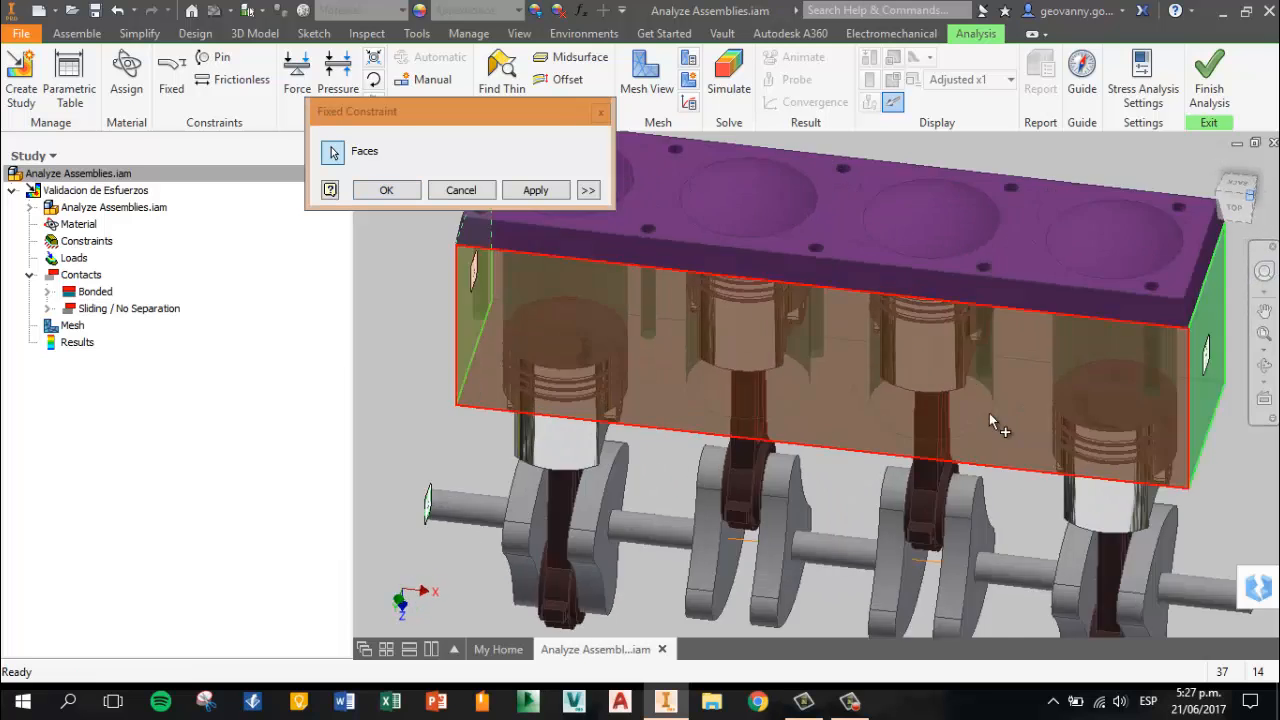
{"action": "scroll", "coordinate": [803, 440], "scroll_direction": "down", "scroll_amount": 5}
{"action": "scroll", "coordinate": [952, 530], "scroll_direction": "down", "scroll_amount": 3}
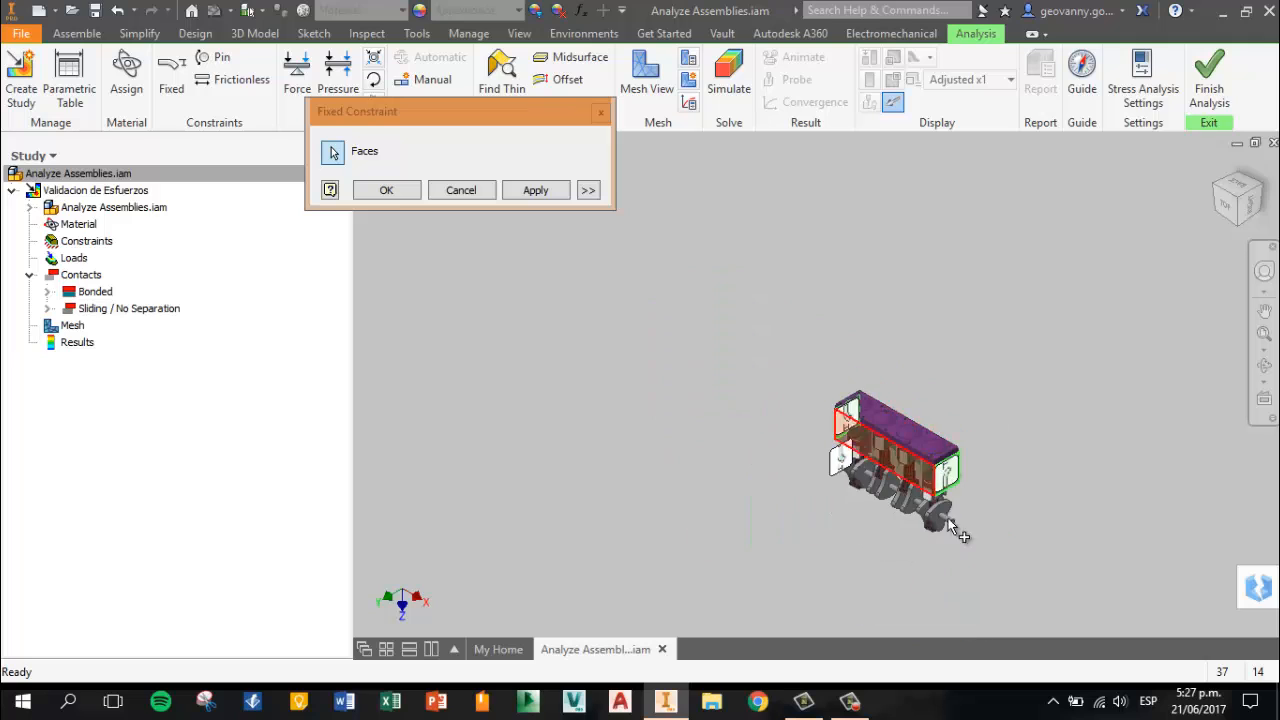
{"action": "scroll", "coordinate": [960, 524], "scroll_direction": "up", "scroll_amount": 4}
{"action": "left_click", "coordinate": [963, 505]}
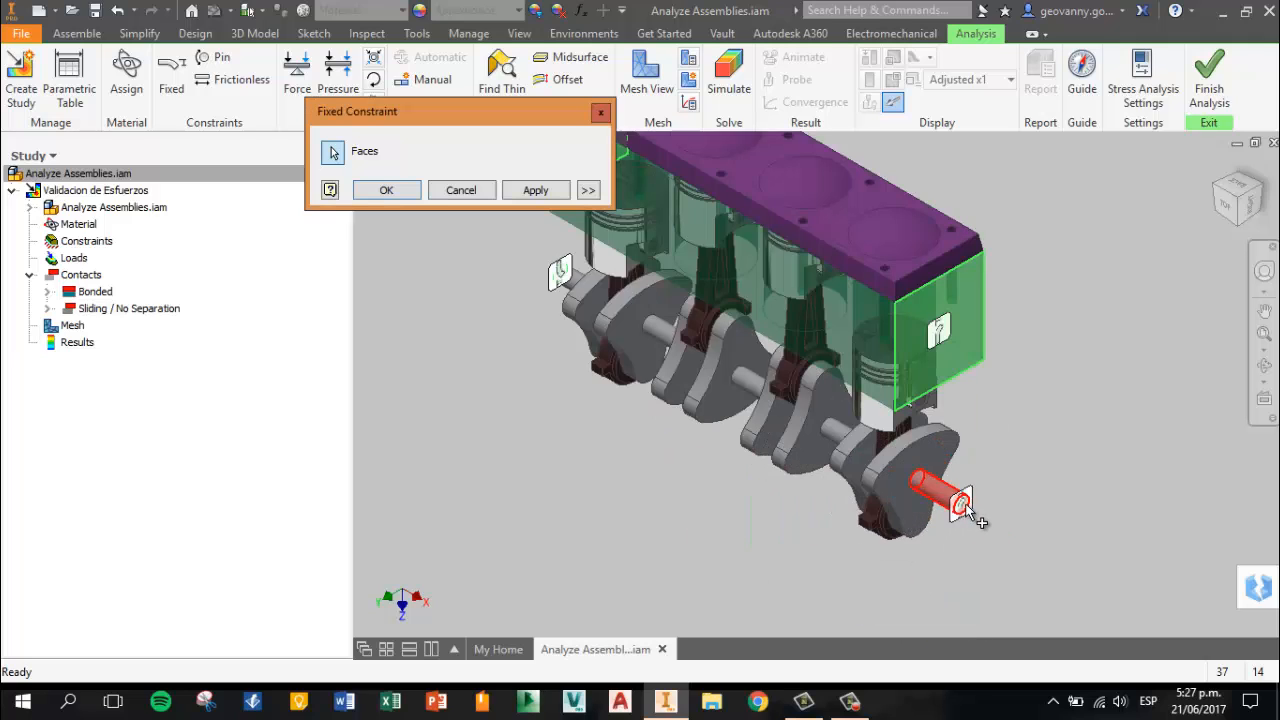
{"action": "left_click", "coordinate": [388, 190]}
{"action": "scroll", "coordinate": [660, 378], "scroll_direction": "down", "scroll_amount": 4}
{"action": "scroll", "coordinate": [660, 385], "scroll_direction": "up", "scroll_amount": 2}
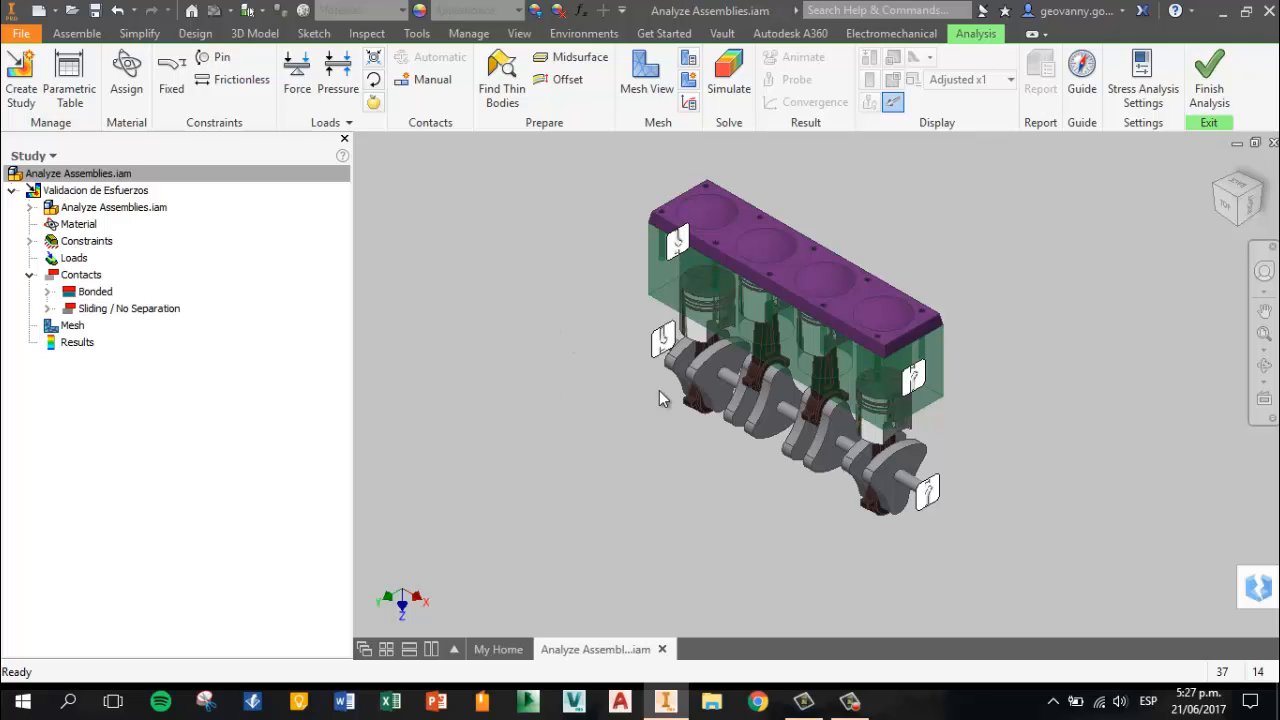
{"action": "left_click", "coordinate": [1222, 197]}
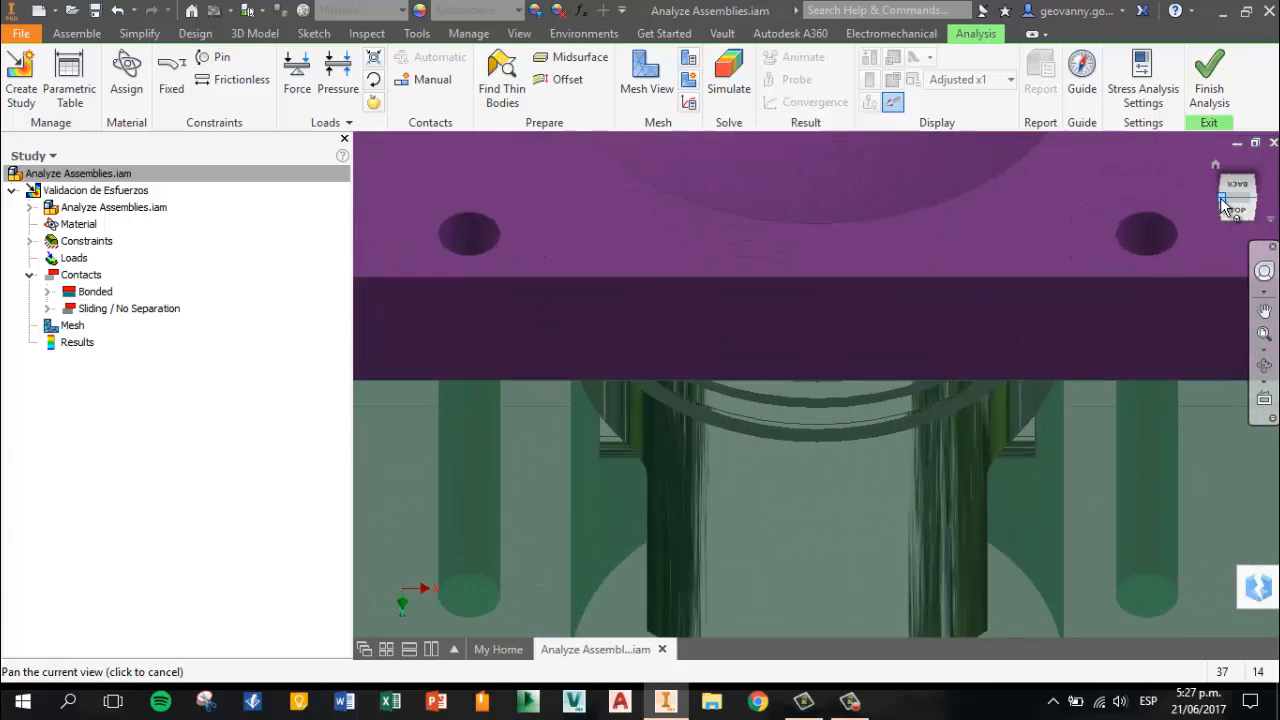
{"action": "left_click_drag", "start_coordinate": [1220, 197], "coordinate": [920, 297]}
{"action": "left_click_drag", "start_coordinate": [1225, 195], "coordinate": [1155, 220]}
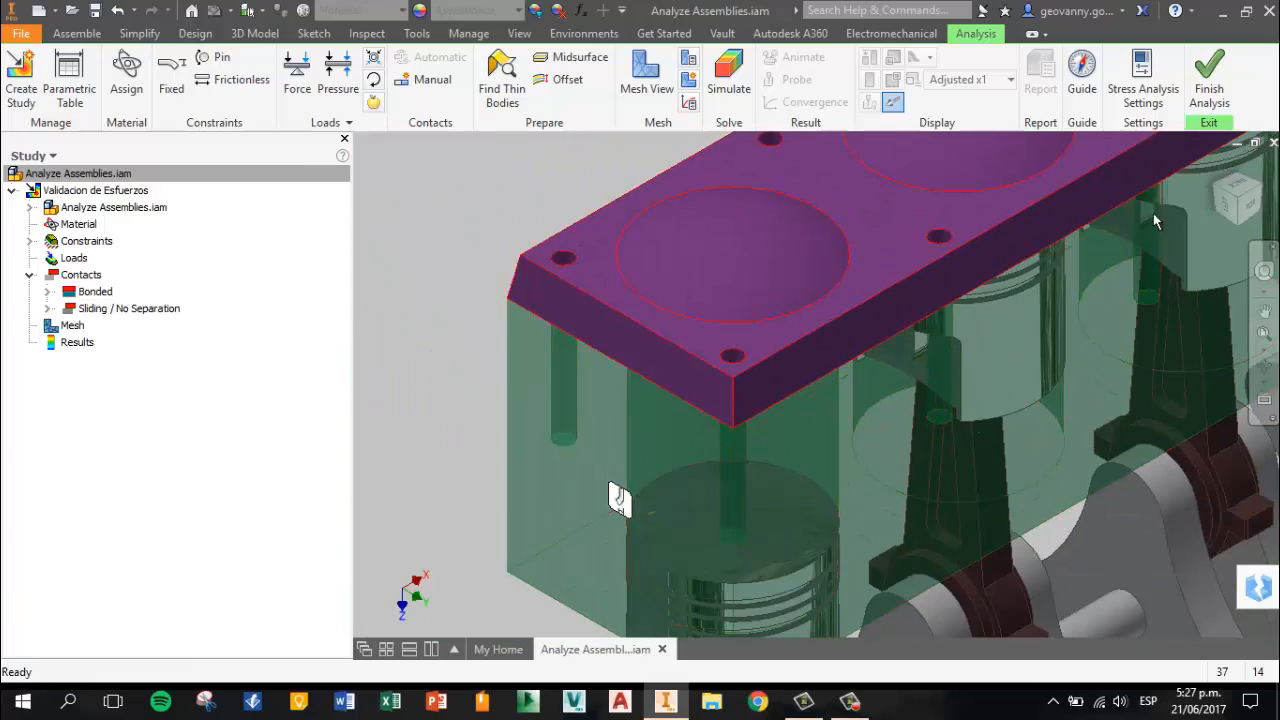
{"action": "left_click", "coordinate": [1216, 172]}
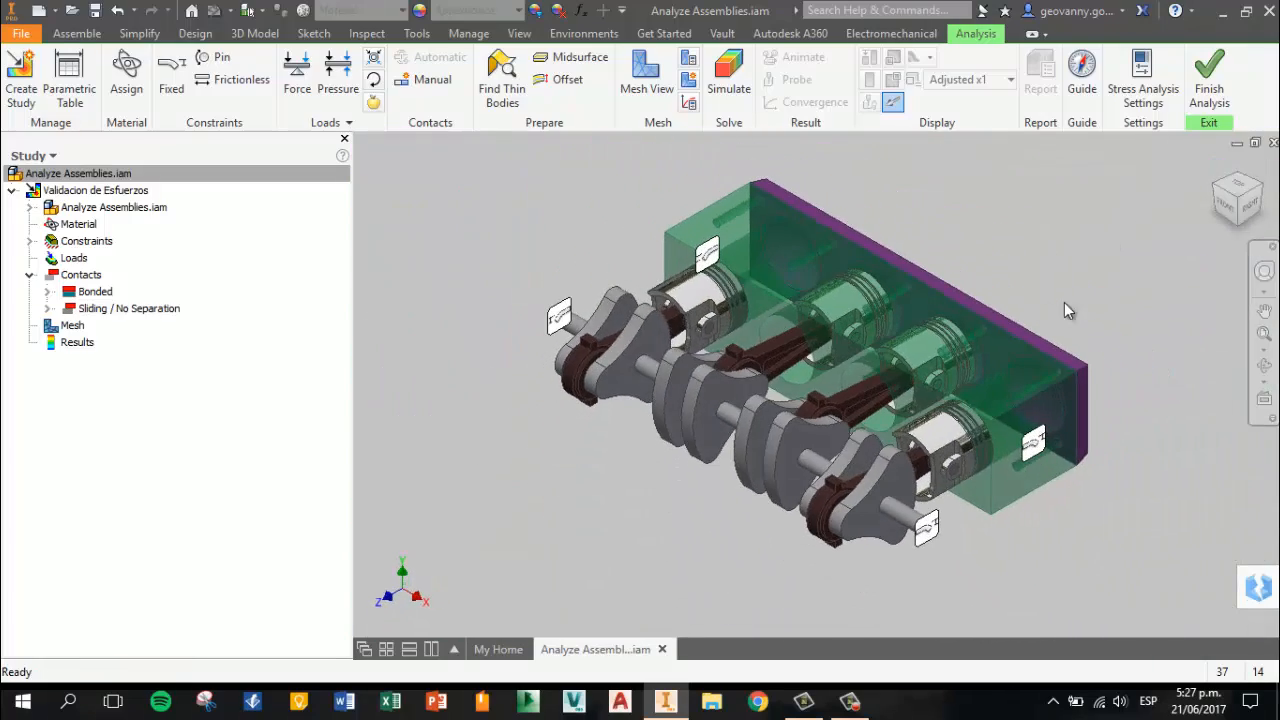
Apply a Pin constraint to the five cylindrical shaft segments along the crankshaft, fixing the radial and axial directions
{"action": "mouse_move", "coordinate": [600, 341]}
{"action": "middle_mouse_down", "text": "shift"}
{"action": "mouse_move", "coordinate": [589, 344]}
{"action": "mouse_move", "coordinate": [645, 340]}
{"action": "mouse_move", "coordinate": [597, 345]}
{"action": "middle_mouse_up", "text": "shift"}
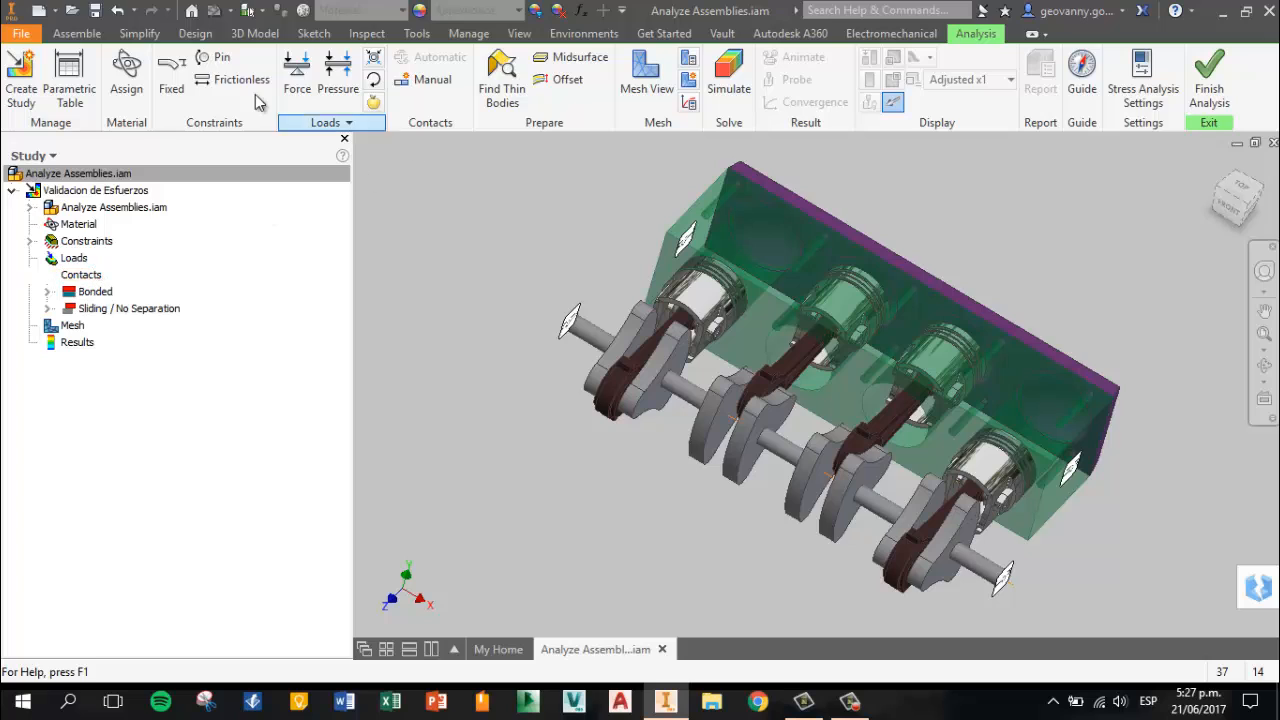
{"action": "left_click", "coordinate": [216, 57]}
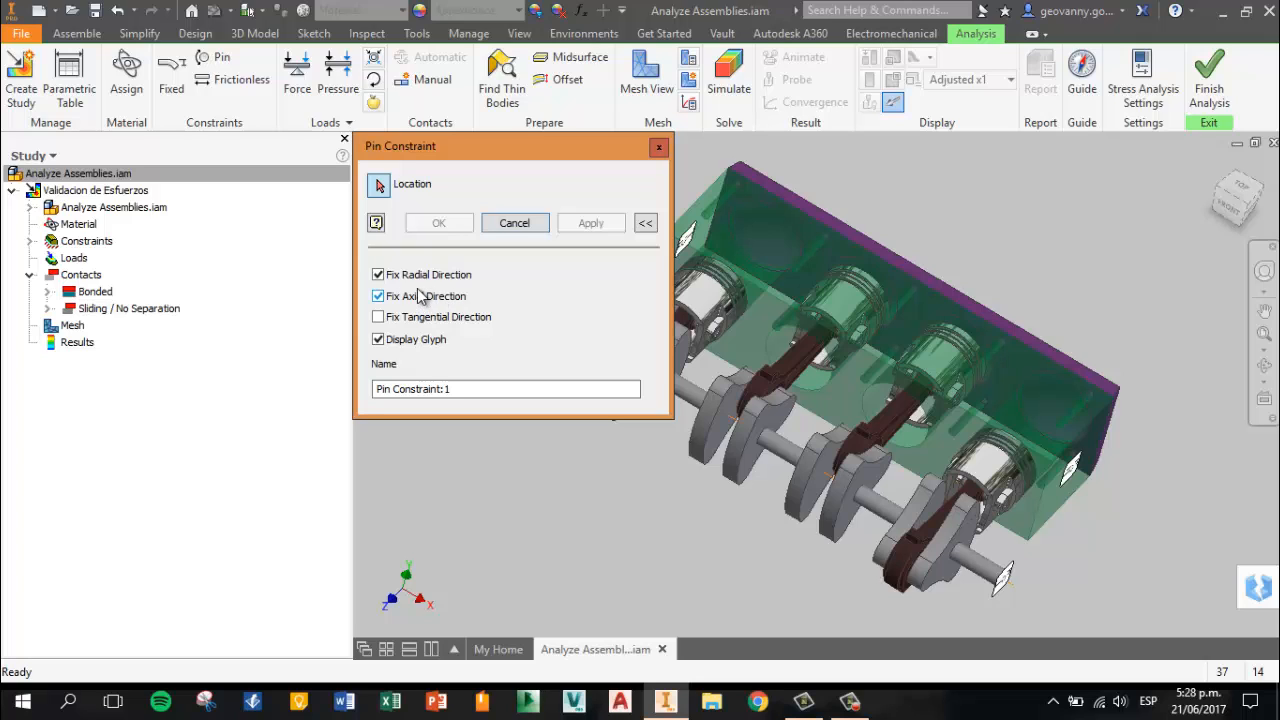
{"action": "left_click", "coordinate": [646, 223]}
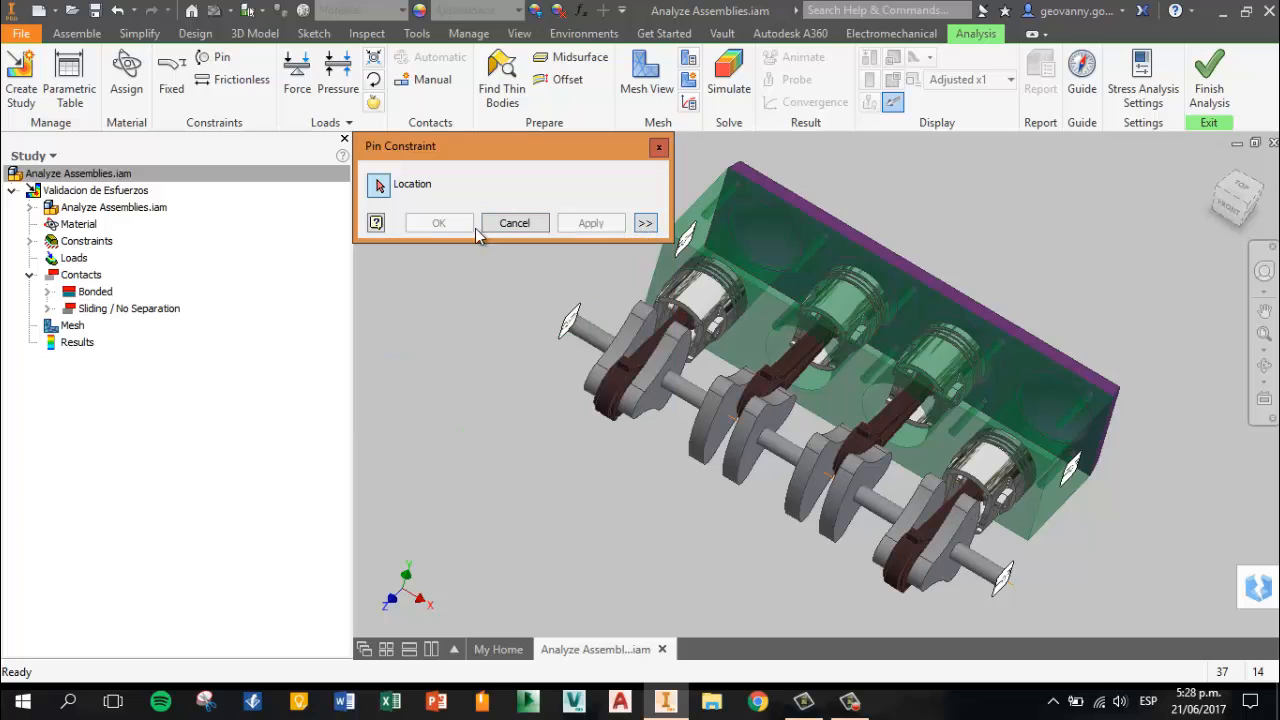
{"action": "left_click", "coordinate": [602, 340]}
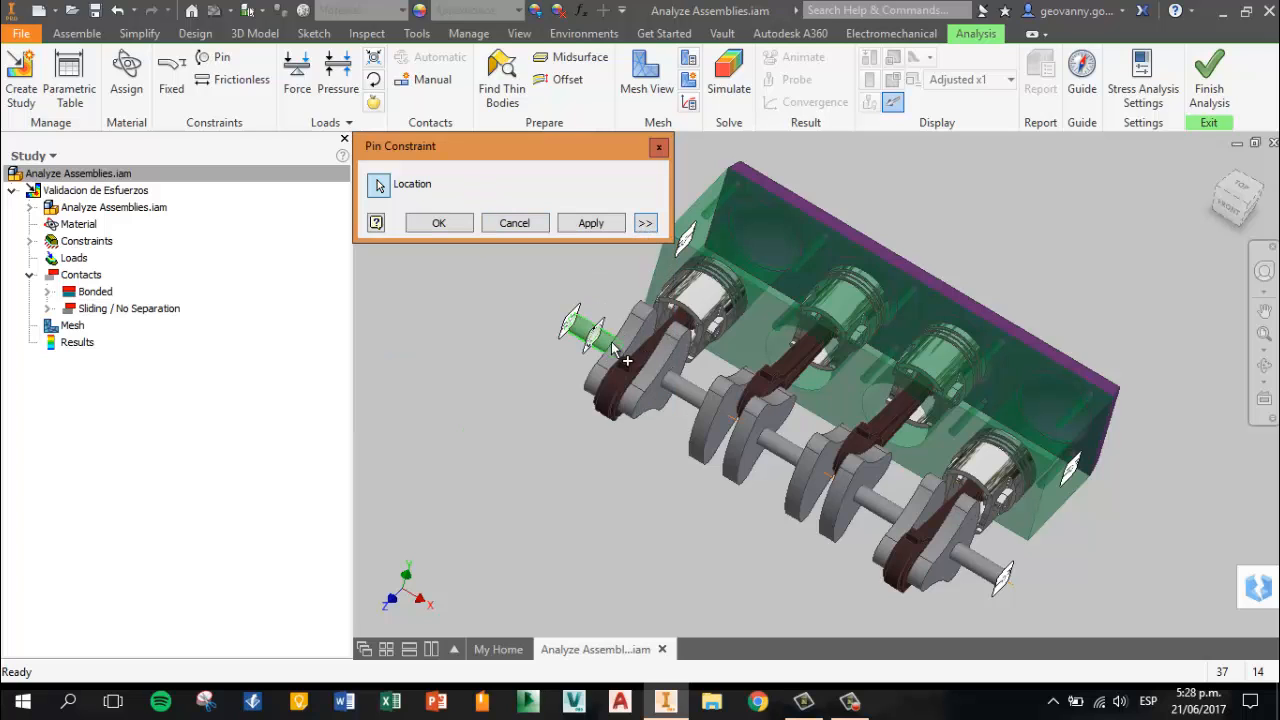
{"action": "left_click", "coordinate": [690, 395]}
{"action": "left_click", "coordinate": [790, 453]}
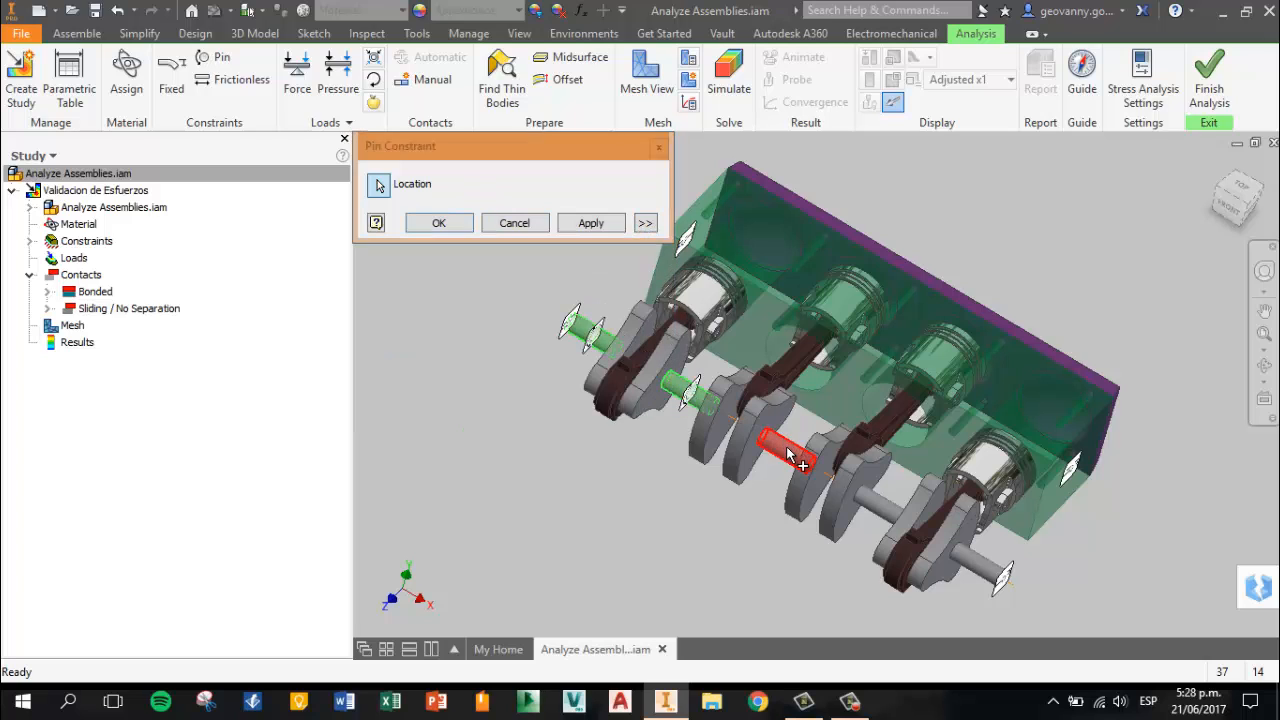
{"action": "left_click", "coordinate": [885, 508]}
{"action": "left_click", "coordinate": [975, 570]}
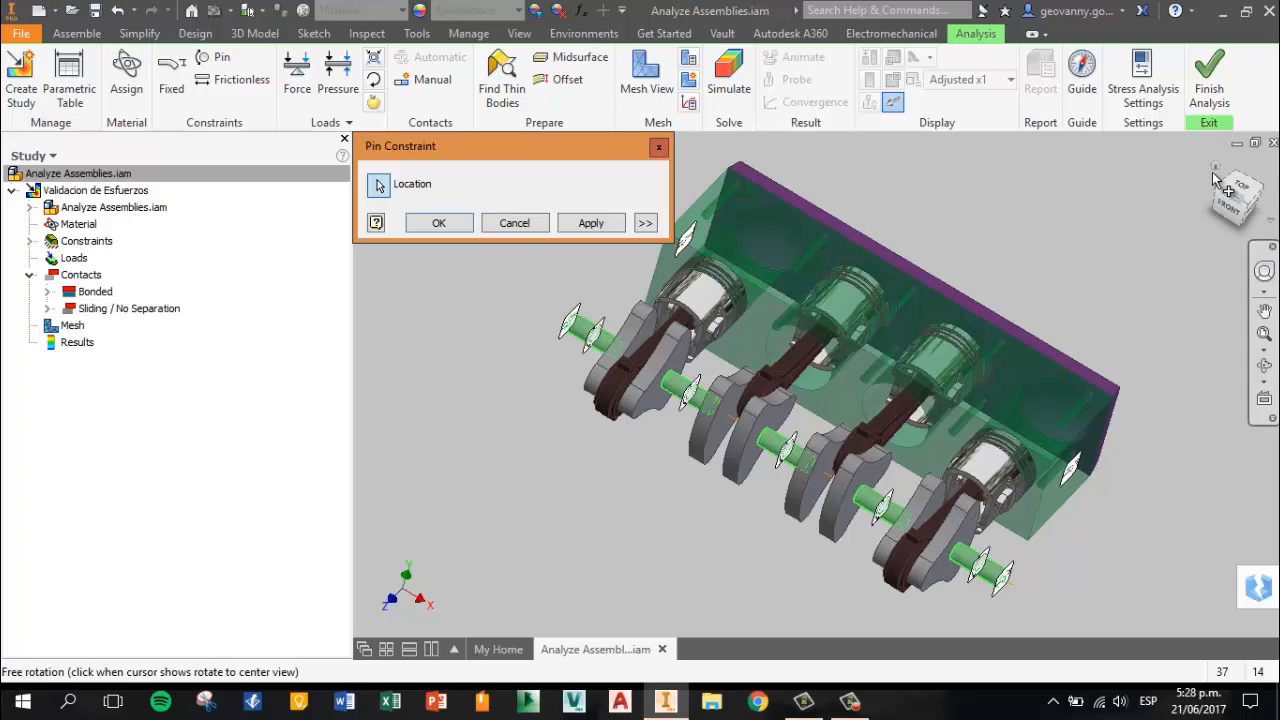
{"action": "left_click", "coordinate": [438, 224]}
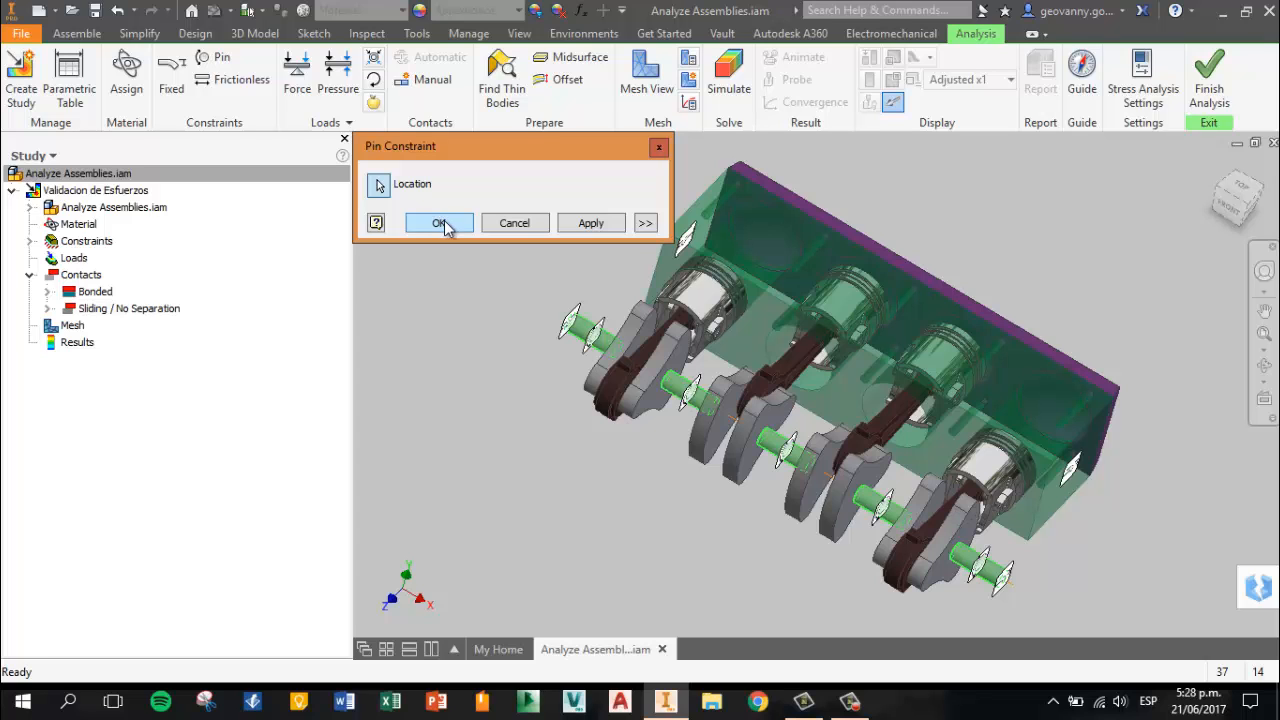
Hide the purple cylinder head and the transparent green engine block to expose the piston crowns
{"action": "left_click", "coordinate": [1215, 168]}
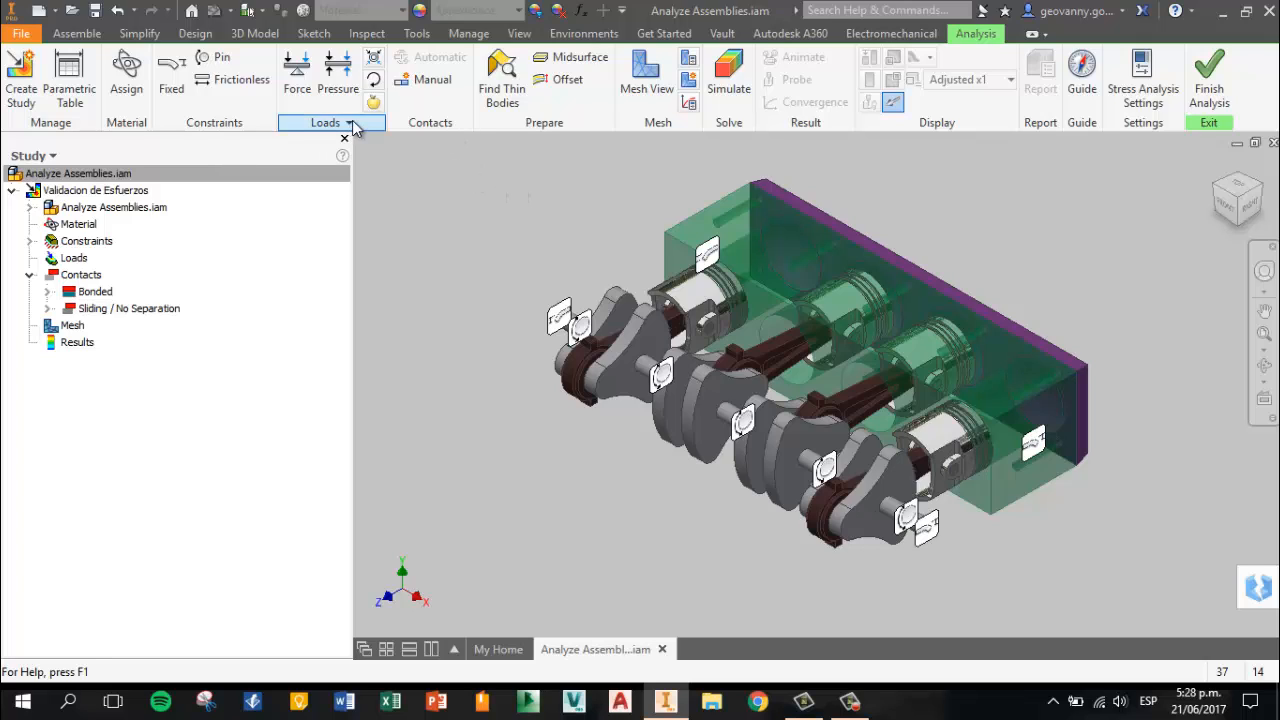
{"action": "left_click", "coordinate": [1237, 184]}
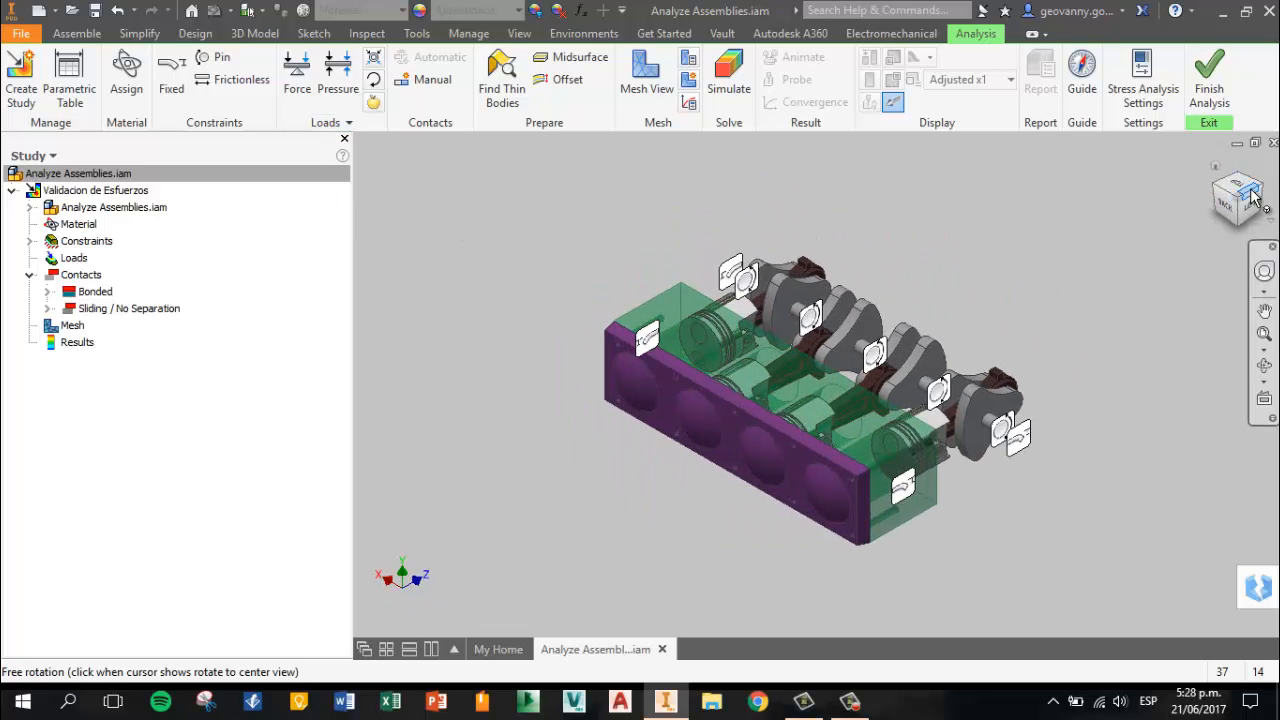
{"action": "left_click", "coordinate": [1230, 212]}
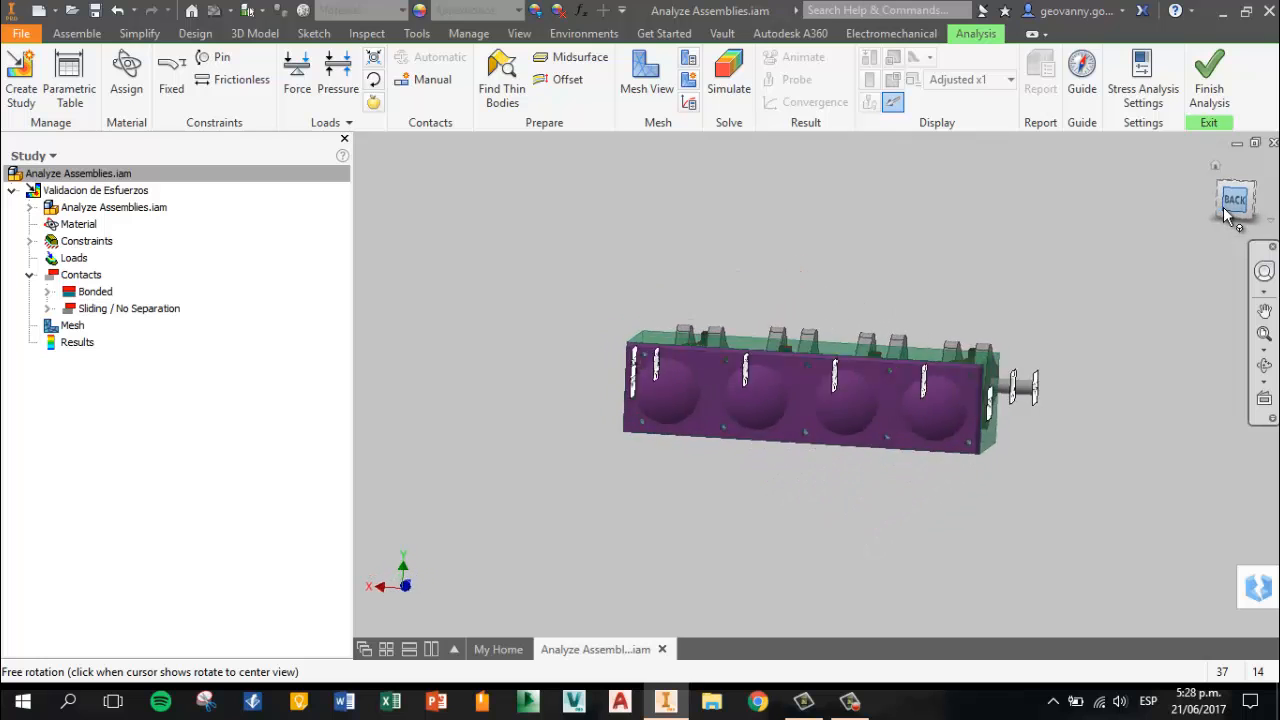
{"action": "left_click", "coordinate": [1249, 198]}
{"action": "left_click", "coordinate": [1250, 184]}
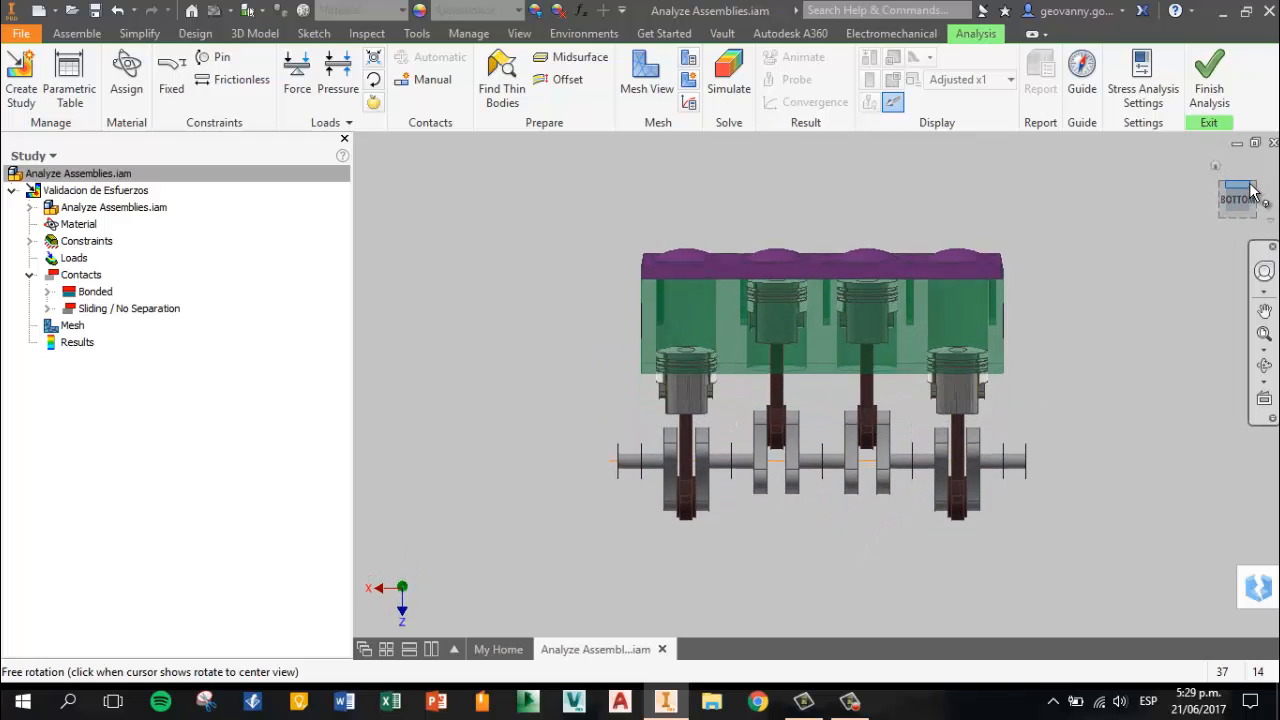
{"action": "left_click", "coordinate": [1258, 197]}
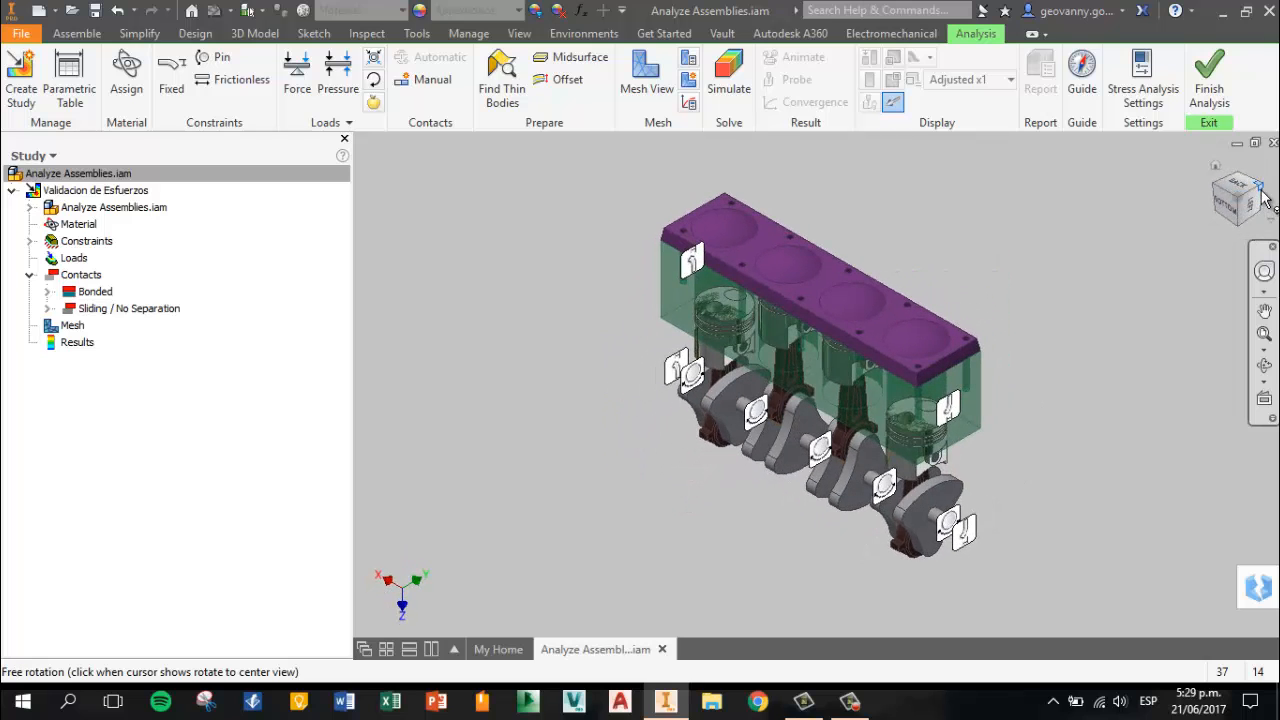
{"action": "left_click", "coordinate": [1261, 192]}
{"action": "left_click", "coordinate": [1259, 190]}
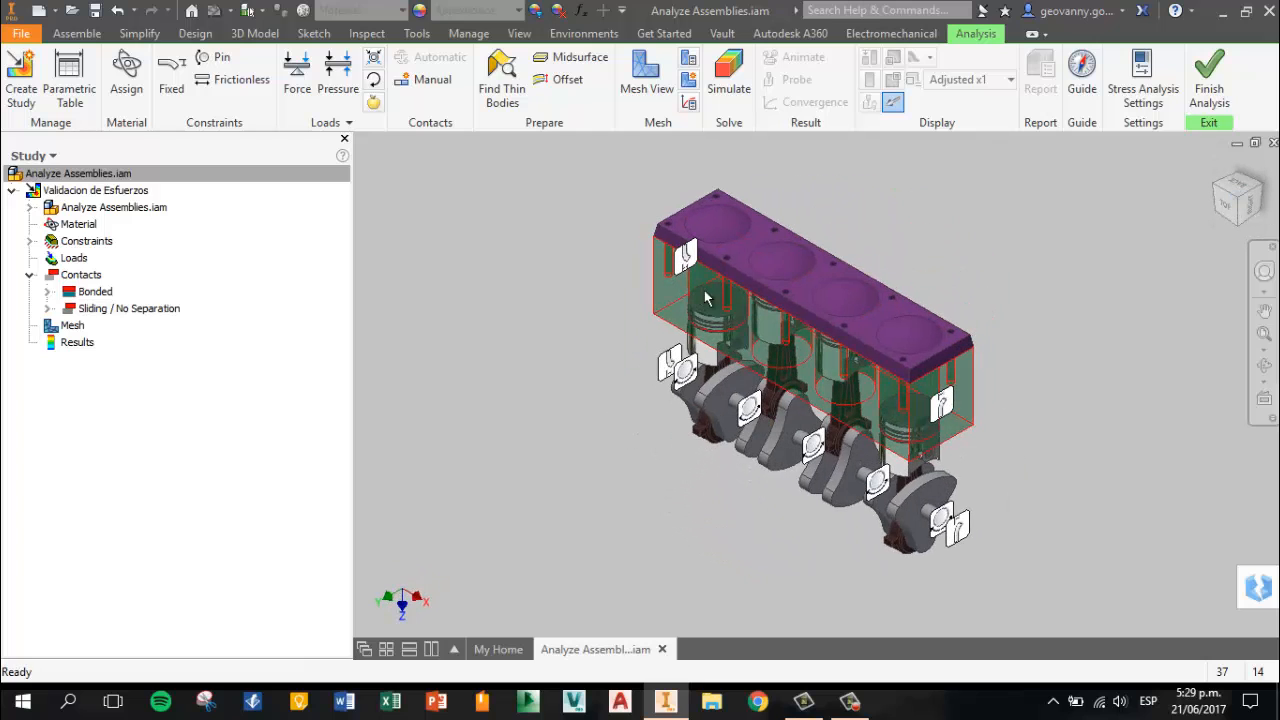
{"action": "right_click", "coordinate": [740, 260]}
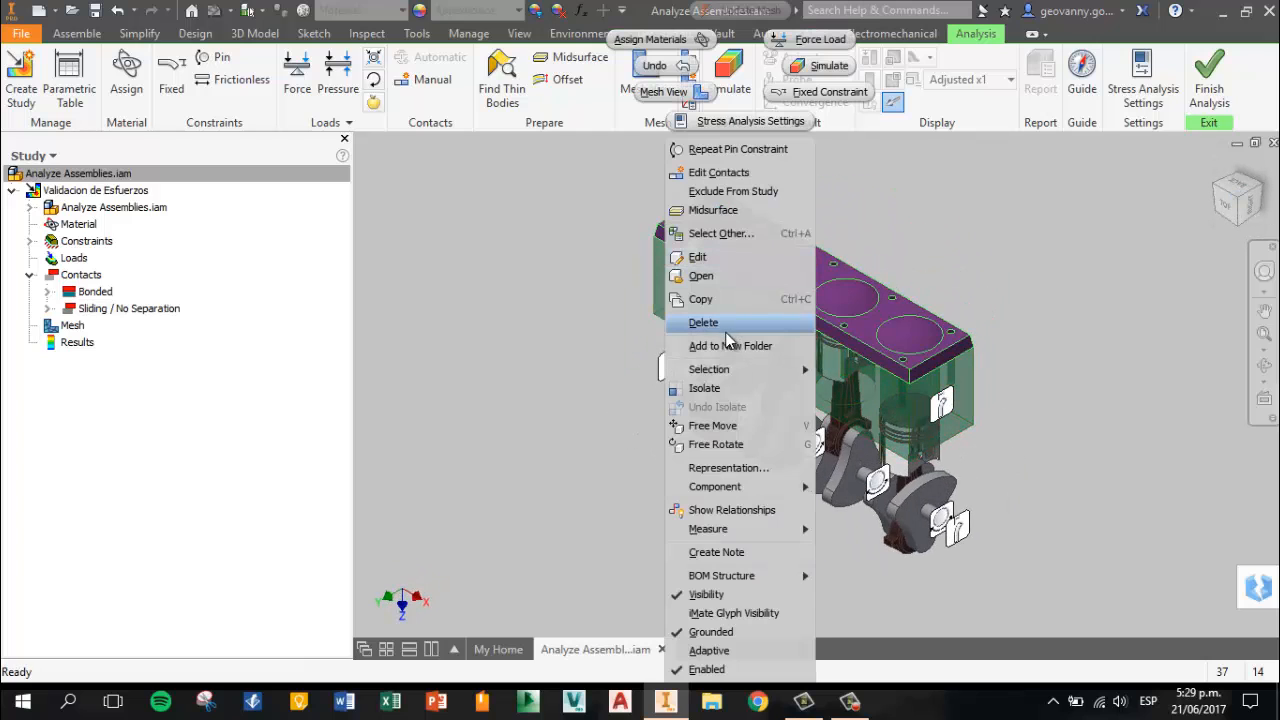
{"action": "left_click", "coordinate": [715, 595]}
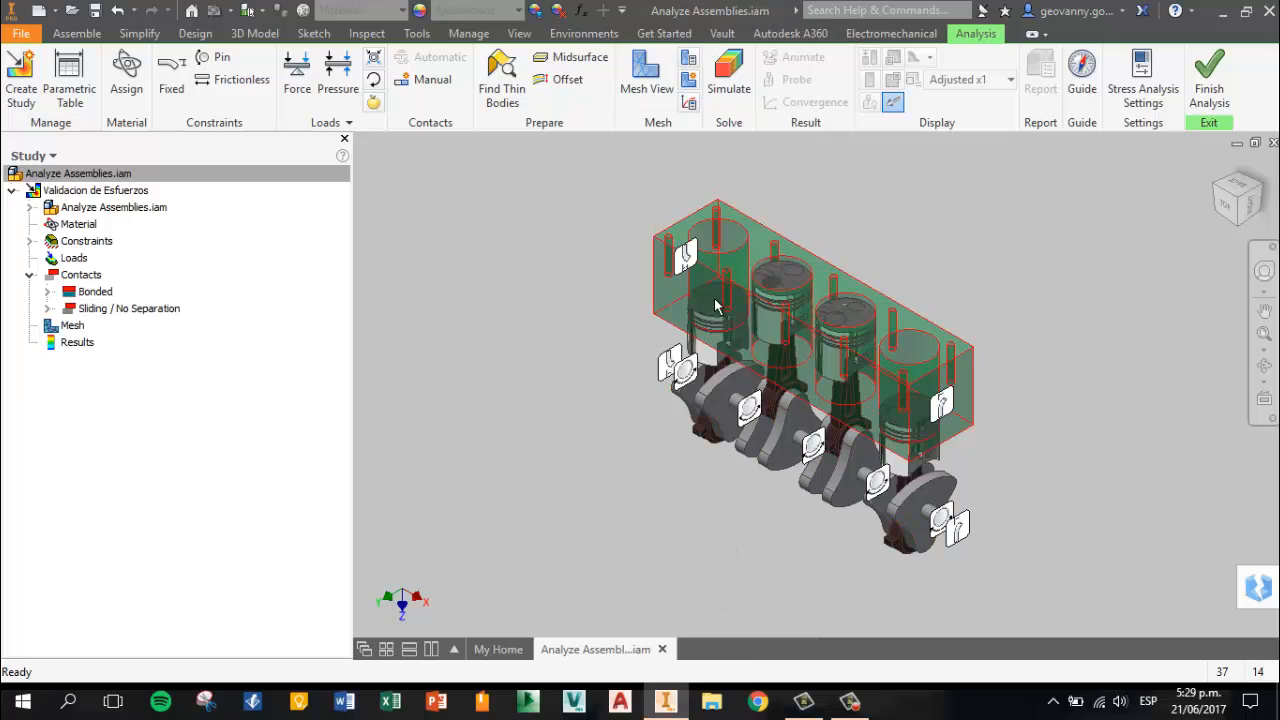
{"action": "right_click", "coordinate": [678, 303]}
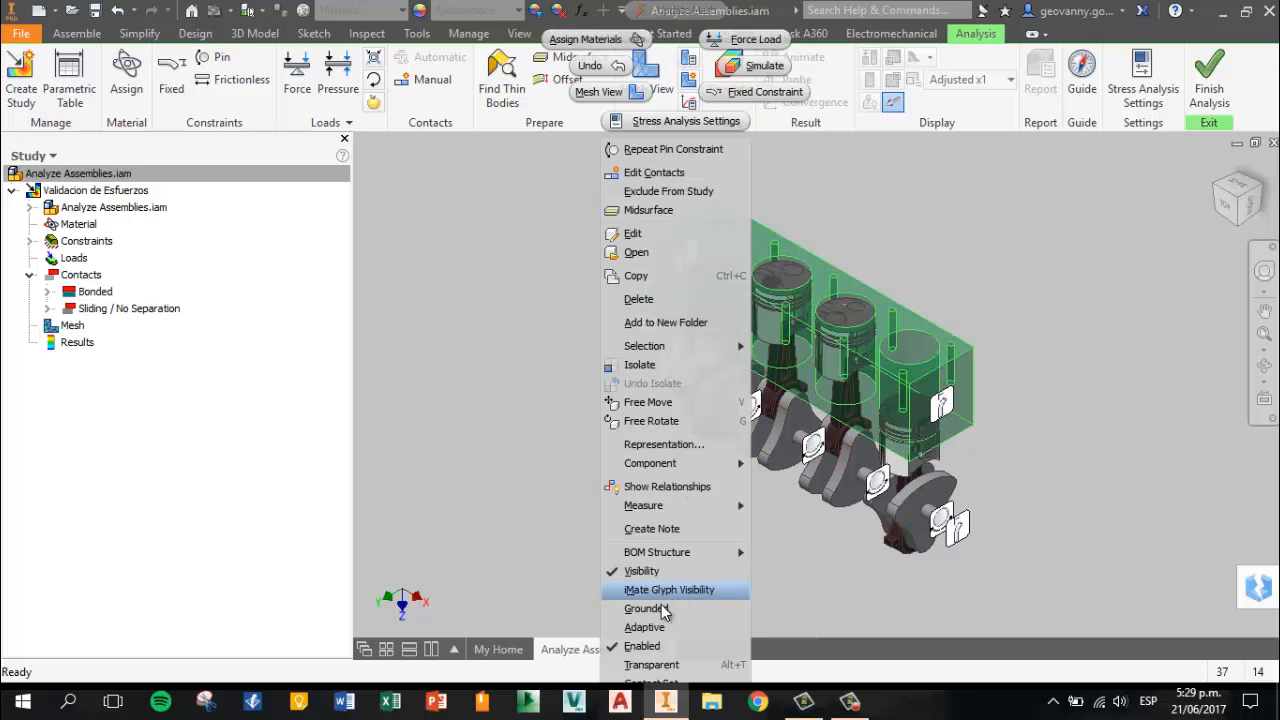
{"action": "left_click", "coordinate": [646, 575]}
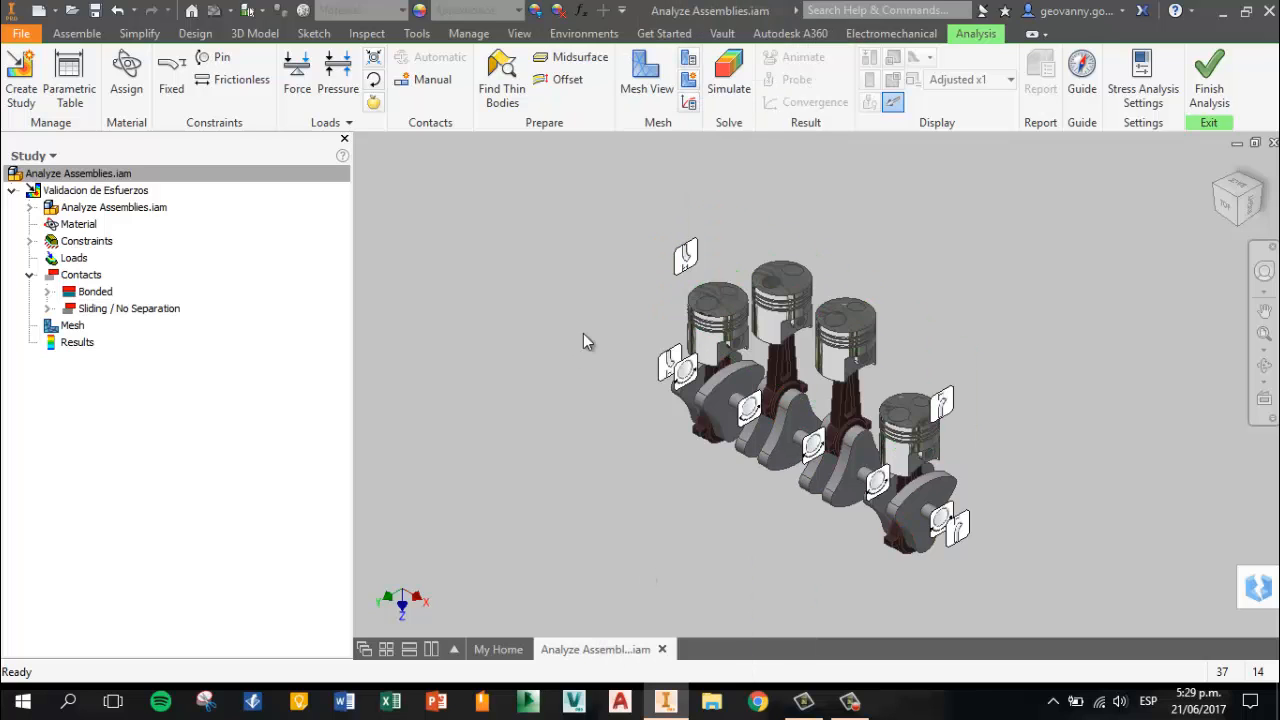
Start a Pressure load and select the crown face and both circular recesses of the second piston
{"action": "scroll", "coordinate": [827, 242], "scroll_direction": "down", "scroll_amount": 3}
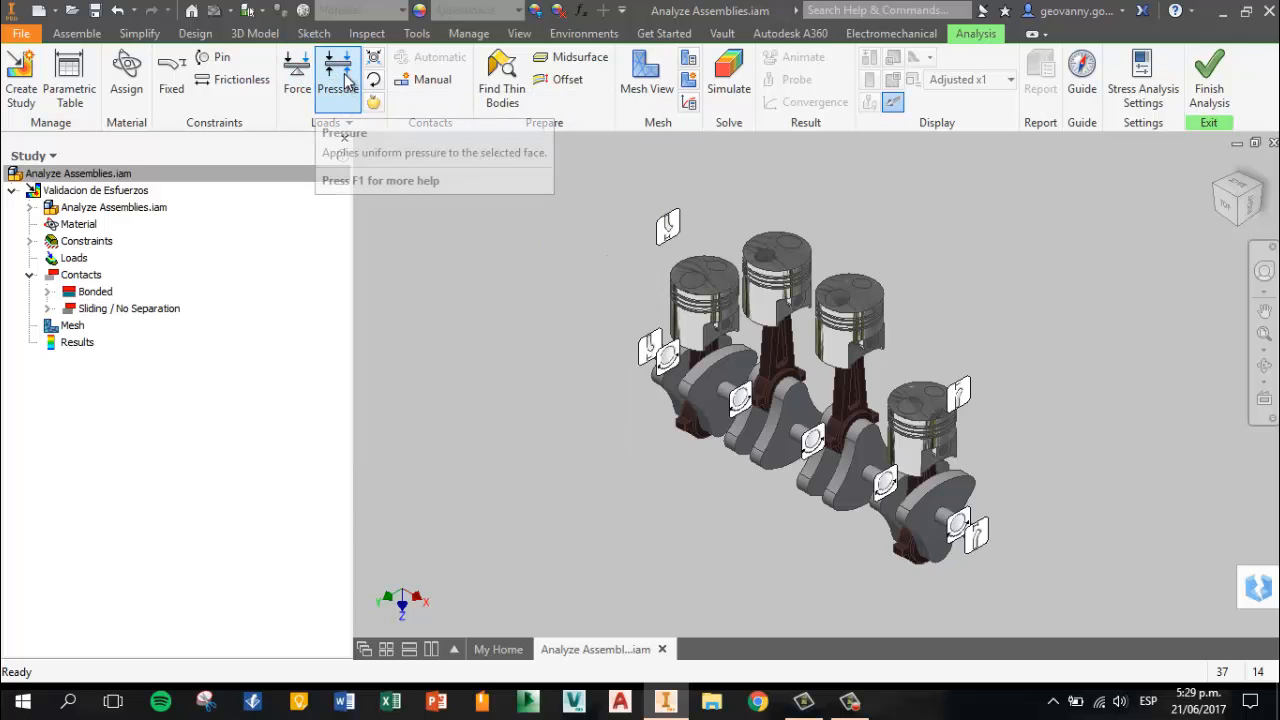
{"action": "left_click", "coordinate": [344, 82]}
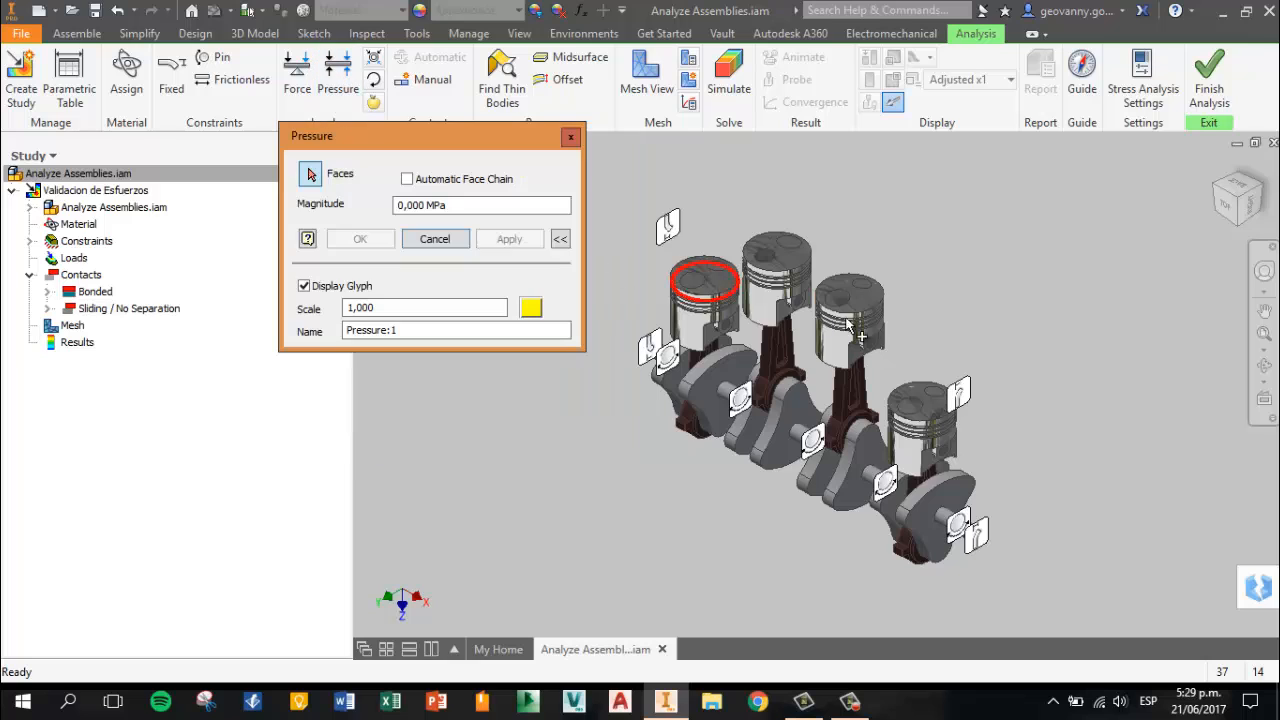
{"action": "scroll", "coordinate": [770, 285], "scroll_direction": "up", "scroll_amount": 5}
{"action": "scroll", "coordinate": [776, 284], "scroll_direction": "down", "scroll_amount": 3}
{"action": "scroll", "coordinate": [773, 284], "scroll_direction": "up", "scroll_amount": 2}
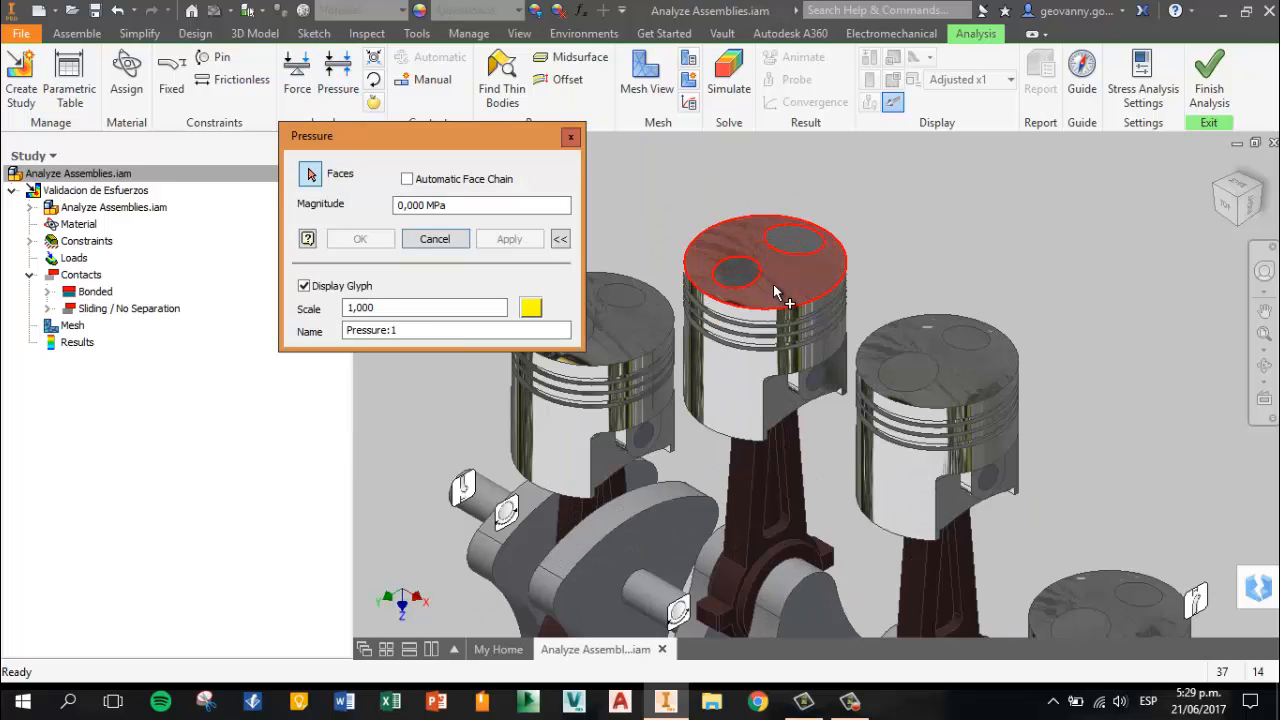
{"action": "left_click", "coordinate": [768, 282]}
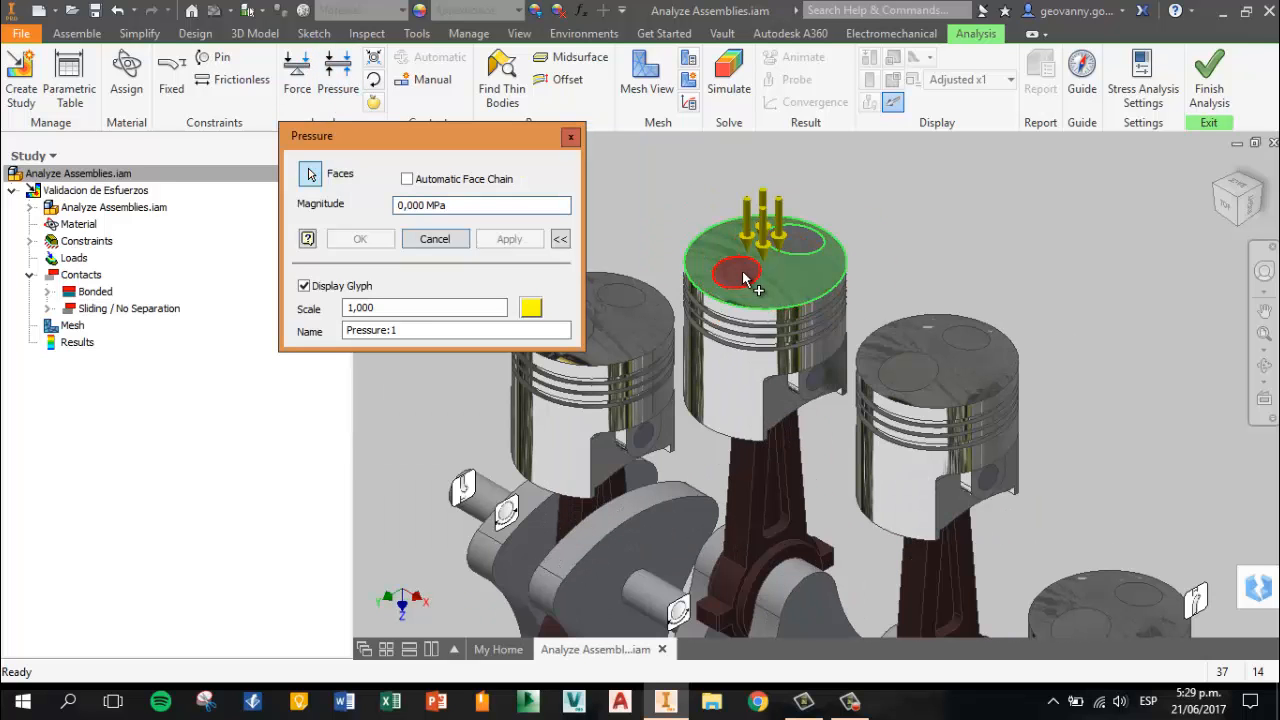
{"action": "mouse_move", "coordinate": [743, 273]}
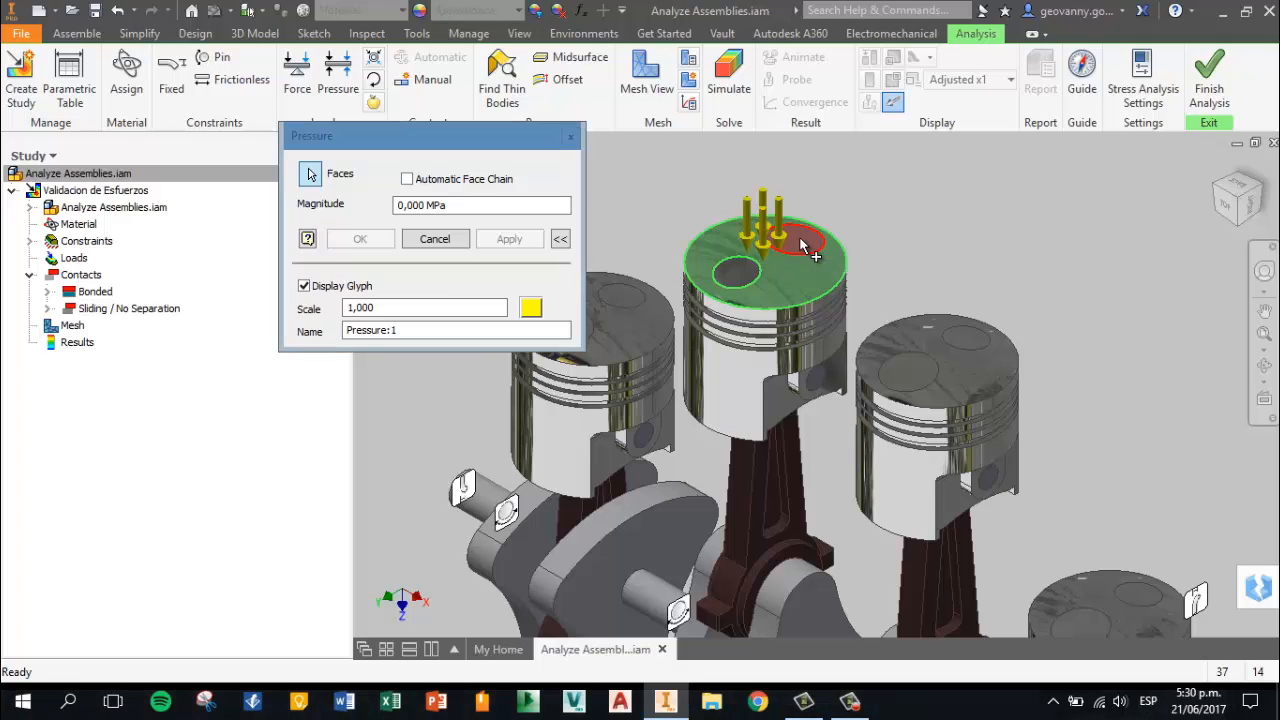
{"action": "left_click", "coordinate": [803, 241]}
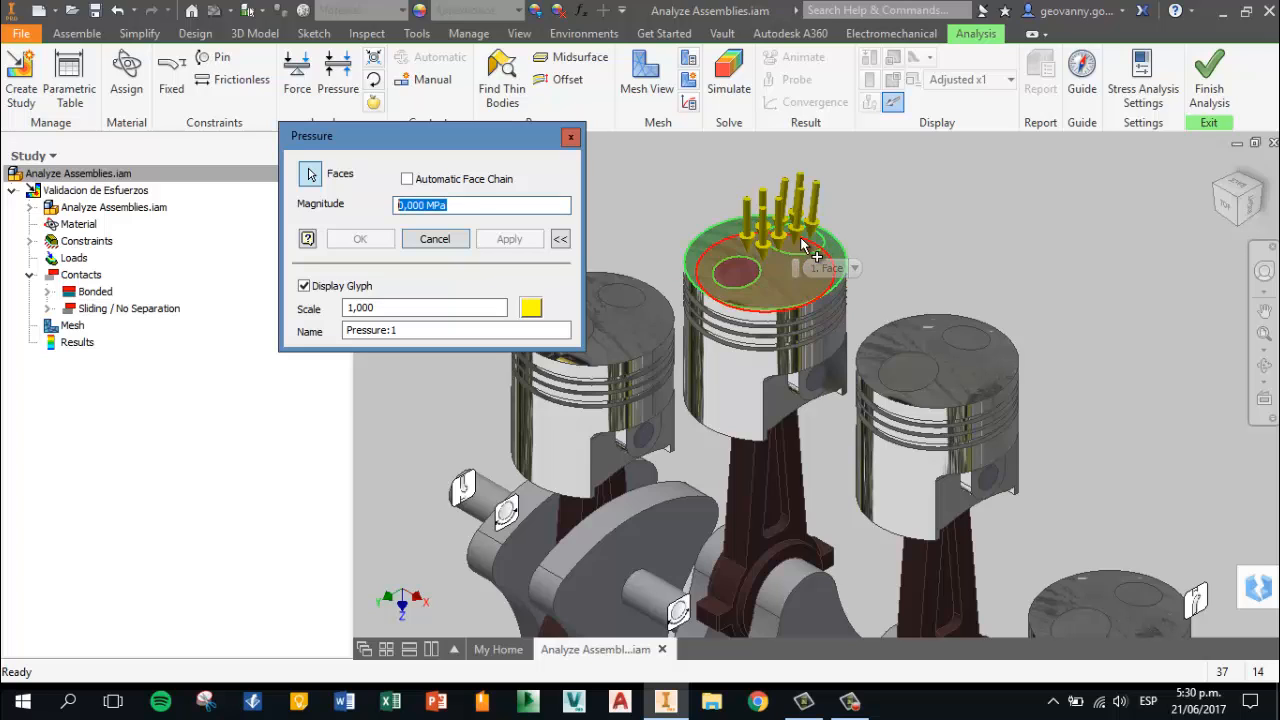
{"action": "left_click", "coordinate": [739, 279]}
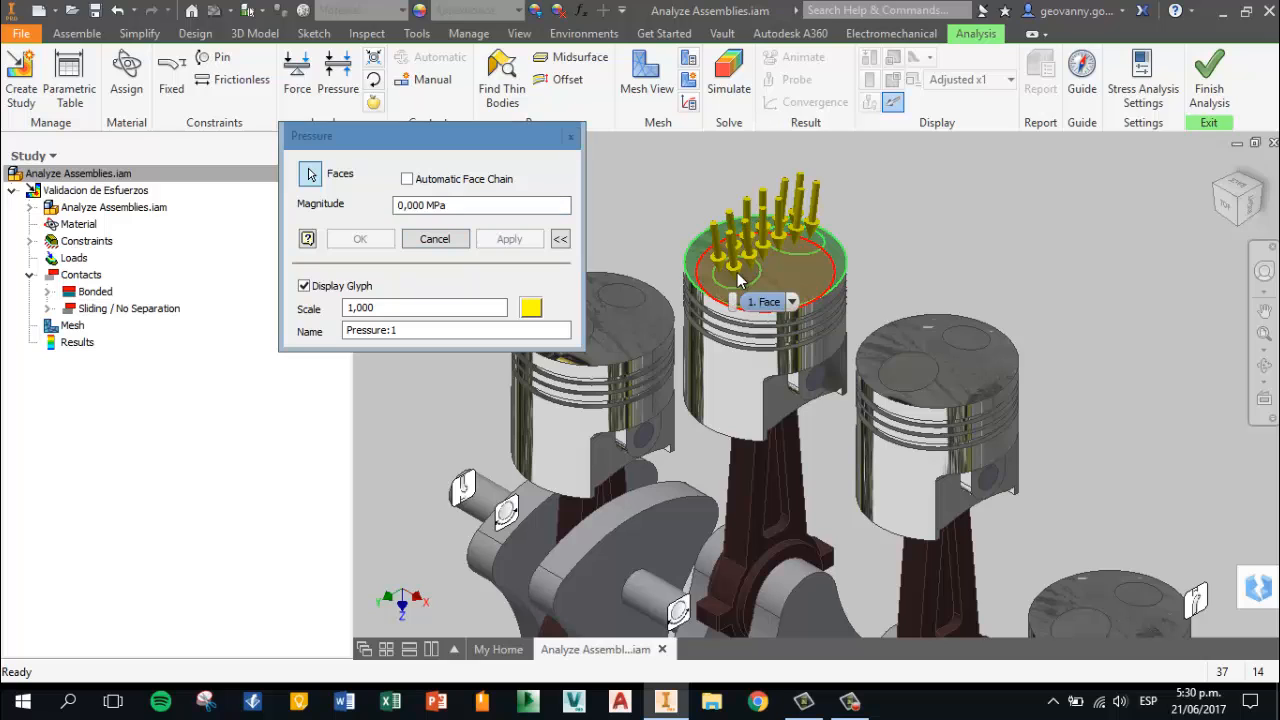
{"action": "left_click", "coordinate": [795, 260]}
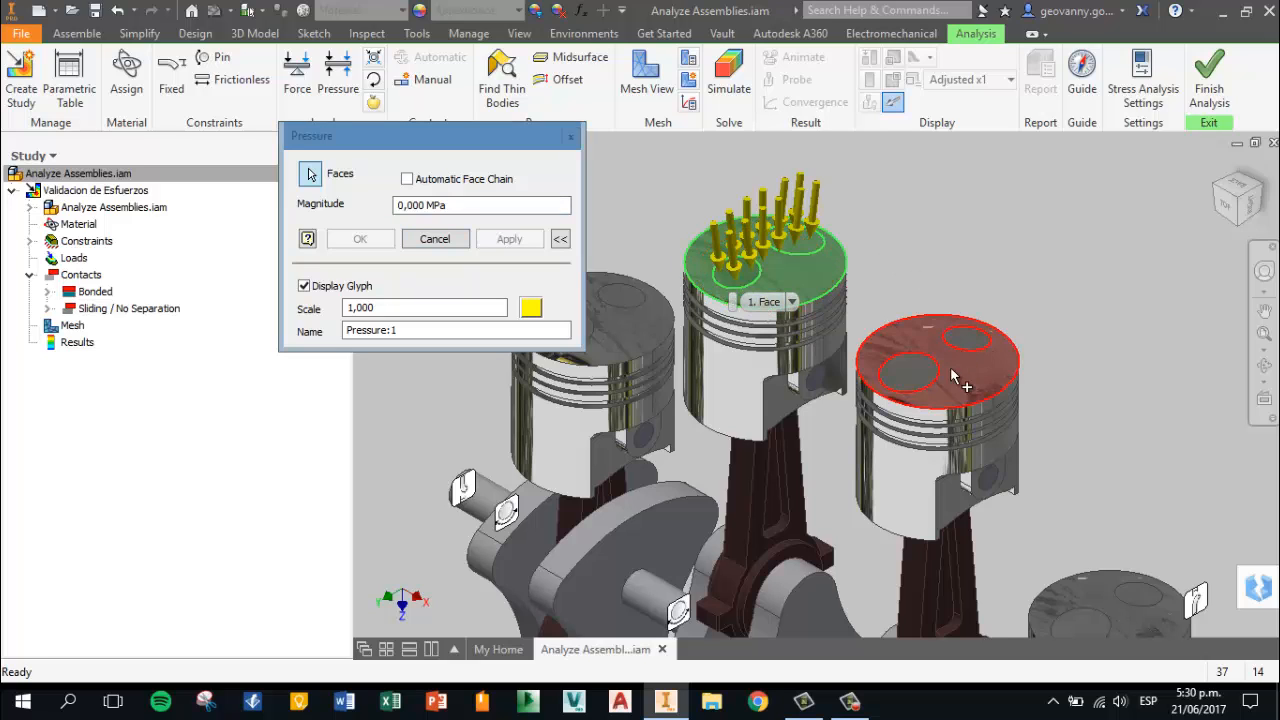
Add the third piston's crown and recess faces to the Pressure load and accept it with a magnitude of 10 MPa
{"action": "left_click", "coordinate": [958, 382]}
{"action": "left_click", "coordinate": [979, 343]}
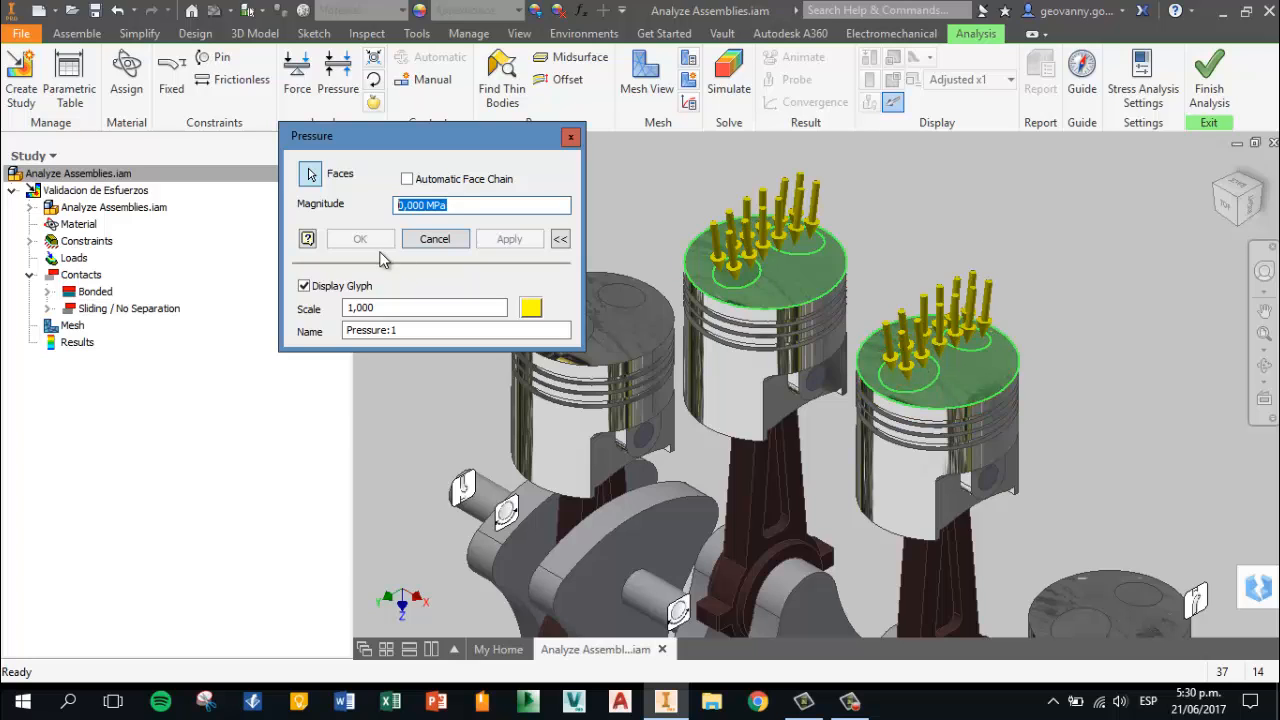
{"action": "left_click", "coordinate": [399, 204]}
{"action": "type", "text": "1"}
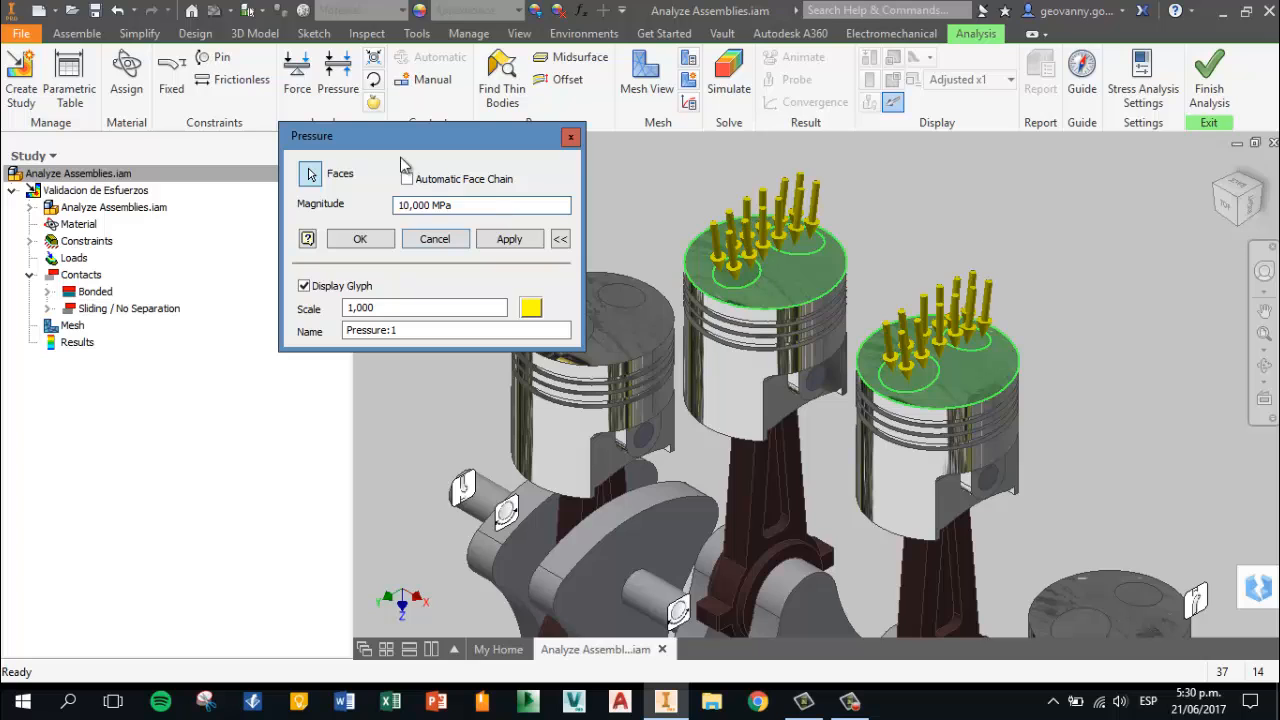
{"action": "left_click", "coordinate": [362, 242]}
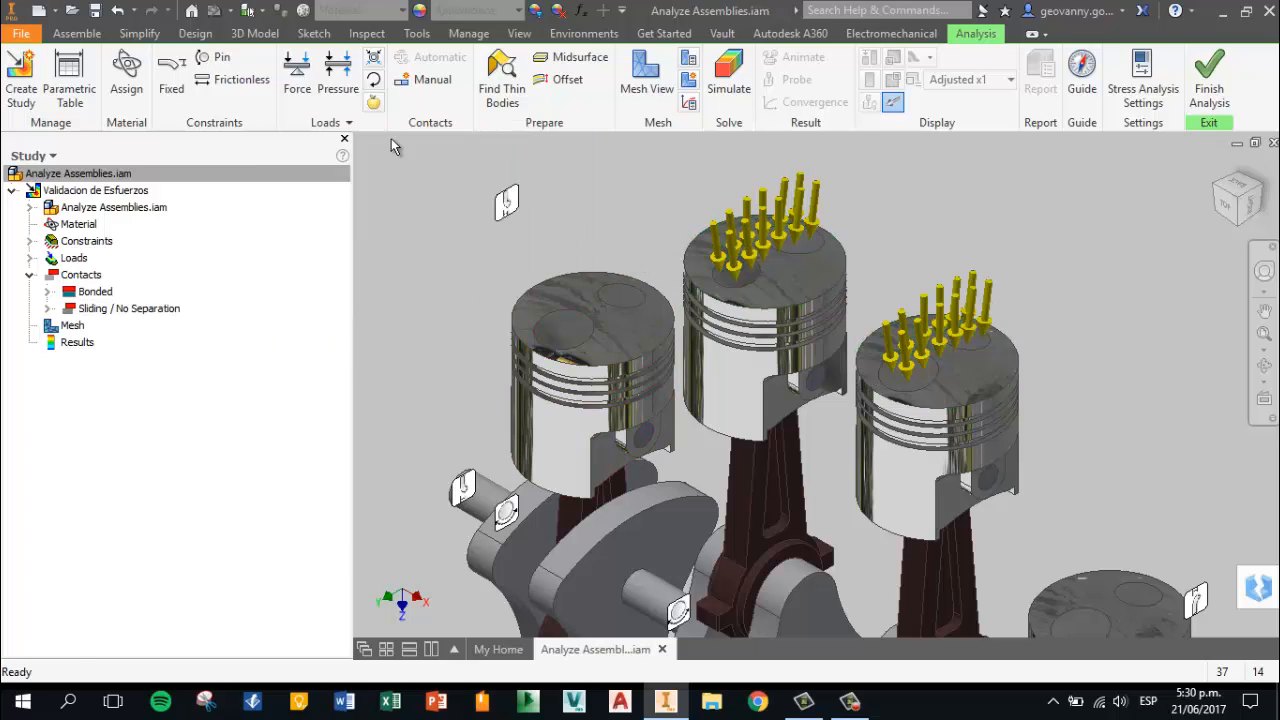
Apply a second Pressure load of -0.5 MPa to the crown and recess faces of the two outer pistons
{"action": "left_click", "coordinate": [335, 86]}
{"action": "scroll", "coordinate": [737, 360], "scroll_direction": "down", "scroll_amount": 5}
{"action": "scroll", "coordinate": [733, 364], "scroll_direction": "up", "scroll_amount": 3}
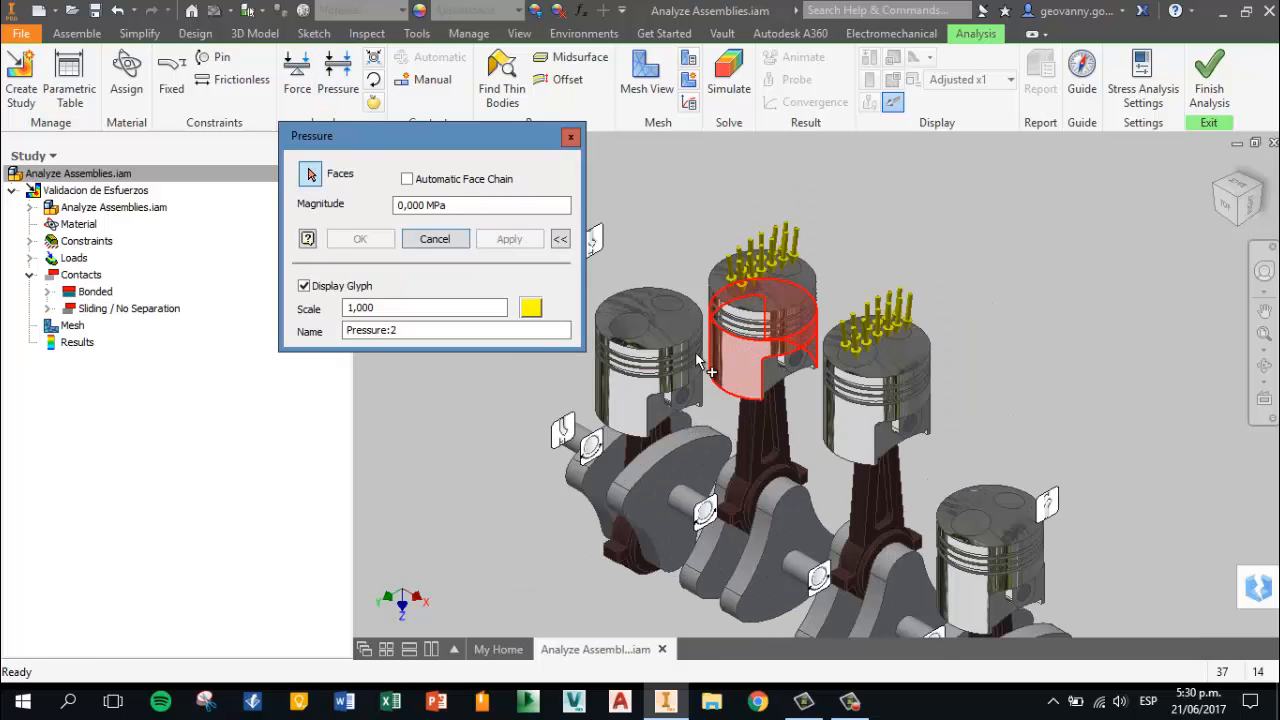
{"action": "left_click", "coordinate": [668, 312]}
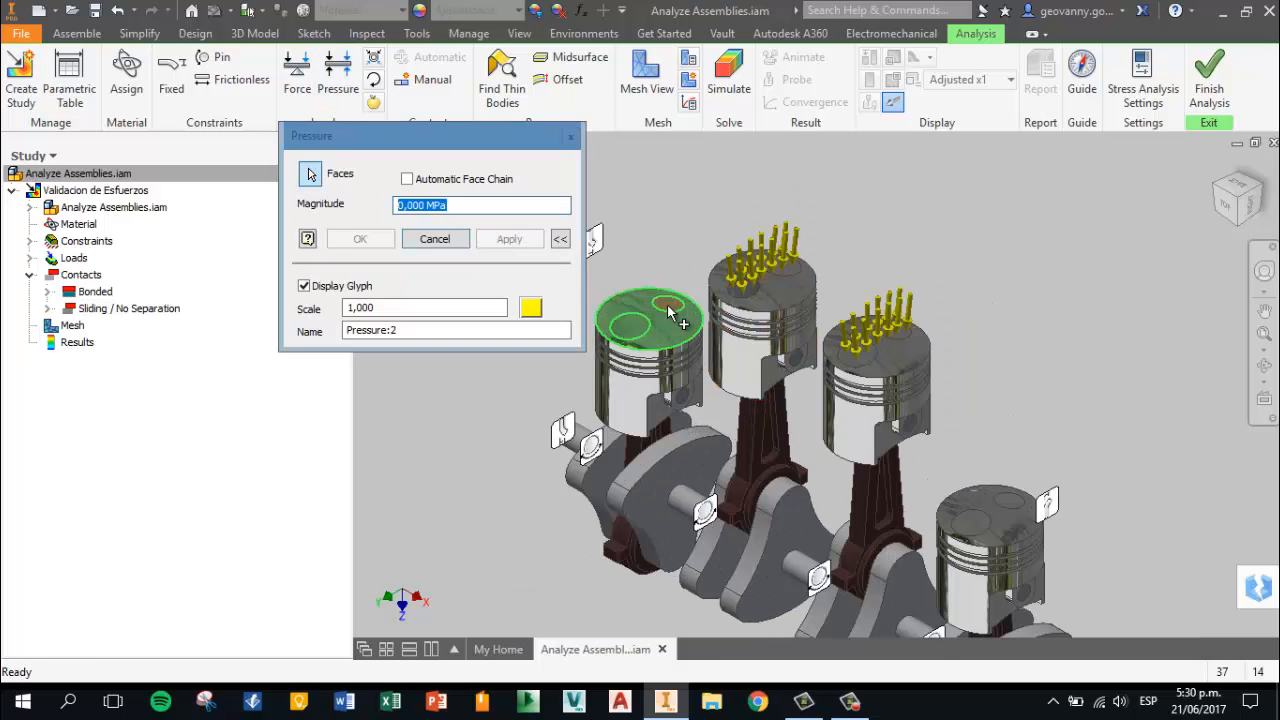
{"action": "left_click", "coordinate": [1000, 549]}
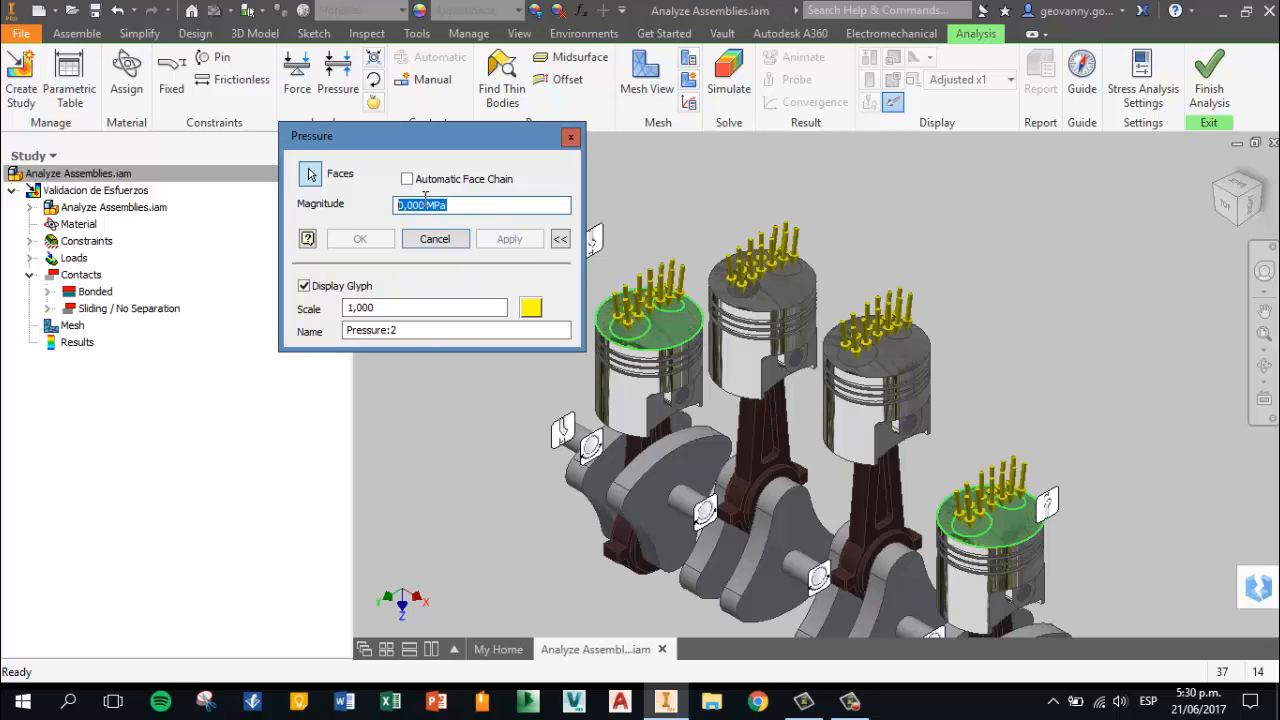
{"action": "type", "text": "-"}
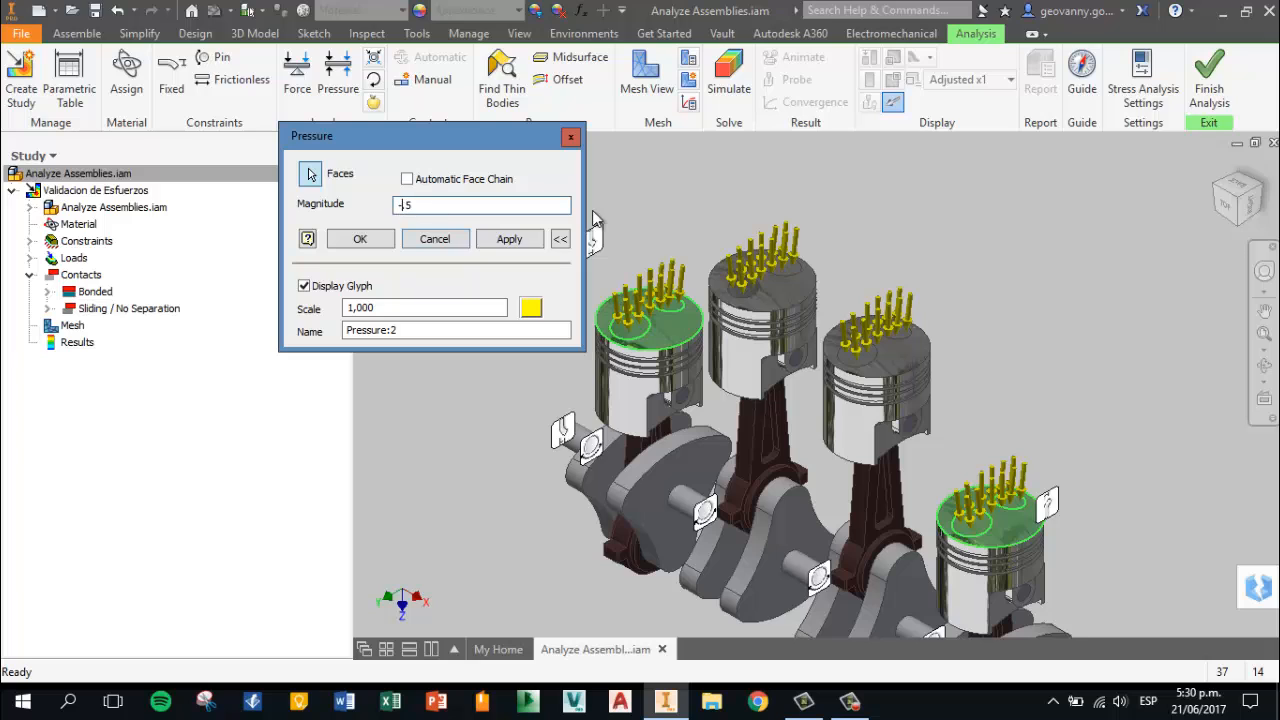
{"action": "type", "text": "0,500 MPa"}
{"action": "left_click", "coordinate": [508, 240]}
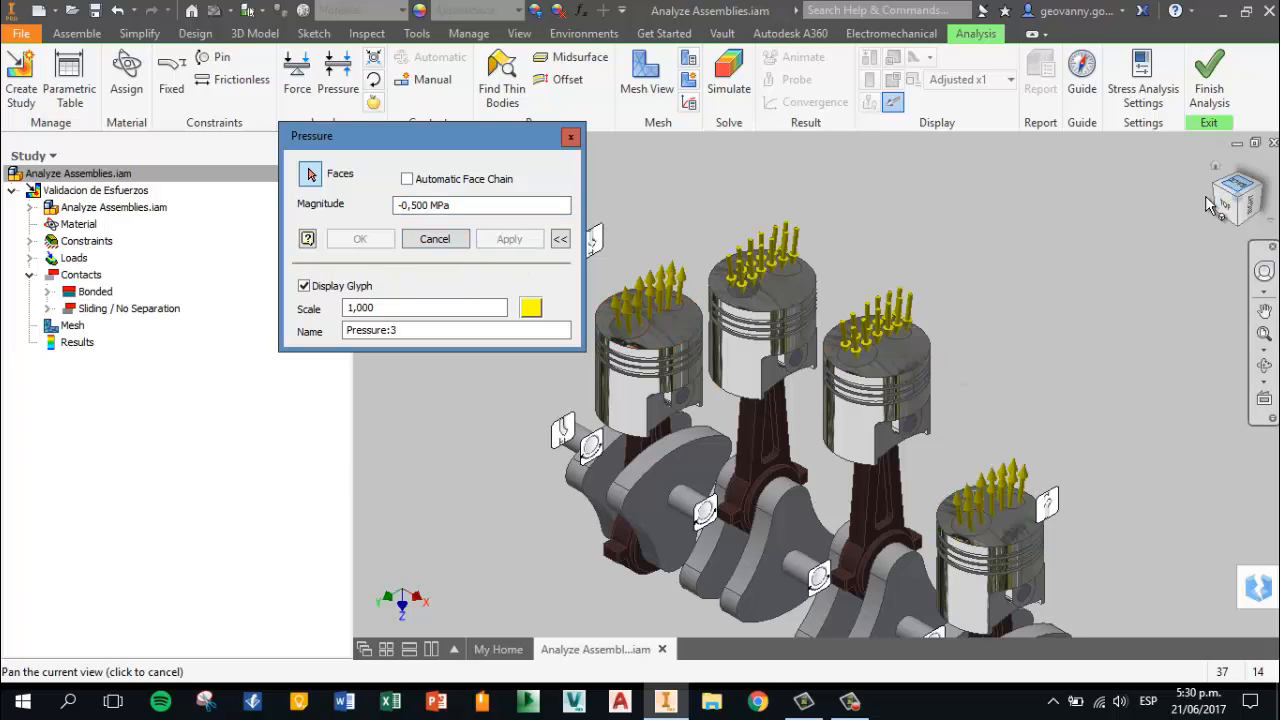
{"action": "scroll", "coordinate": [885, 370], "scroll_direction": "up", "scroll_amount": 3}
{"action": "scroll", "coordinate": [1031, 538], "scroll_direction": "down", "scroll_amount": 4}
{"action": "scroll", "coordinate": [1031, 463], "scroll_direction": "up", "scroll_amount": 4}
{"action": "scroll", "coordinate": [960, 460], "scroll_direction": "down", "scroll_amount": 5}
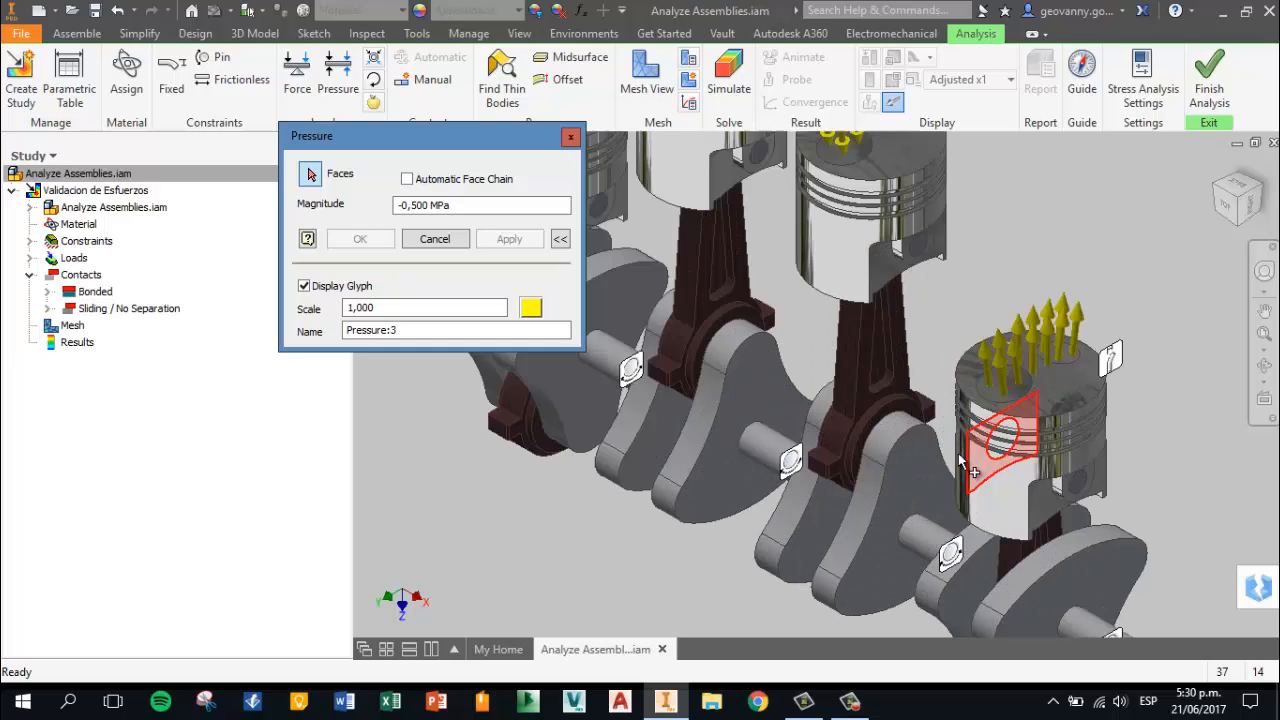
{"action": "scroll", "coordinate": [960, 458], "scroll_direction": "up", "scroll_amount": 3}
{"action": "scroll", "coordinate": [1054, 293], "scroll_direction": "up", "scroll_amount": 2}
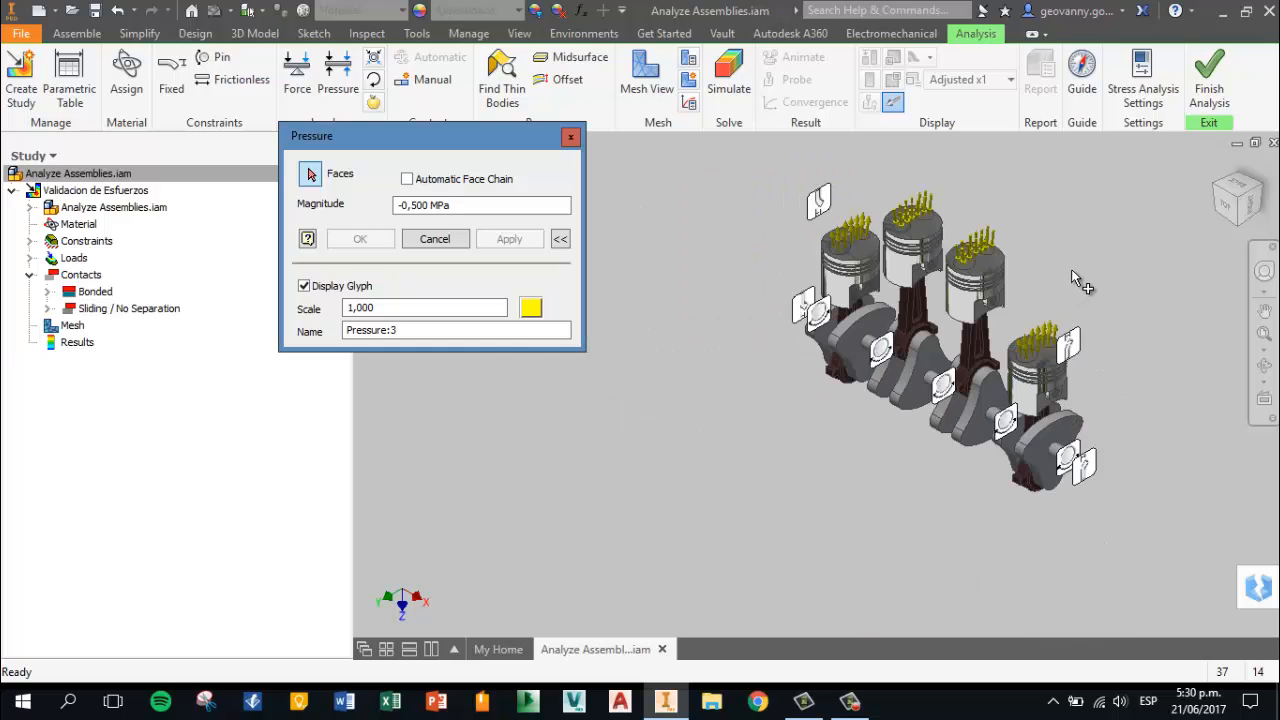
Close the Pressure load definition without adding a third load
{"action": "scroll", "coordinate": [1071, 275], "scroll_direction": "down", "scroll_amount": 4}
{"action": "scroll", "coordinate": [1062, 297], "scroll_direction": "up", "scroll_amount": 1}
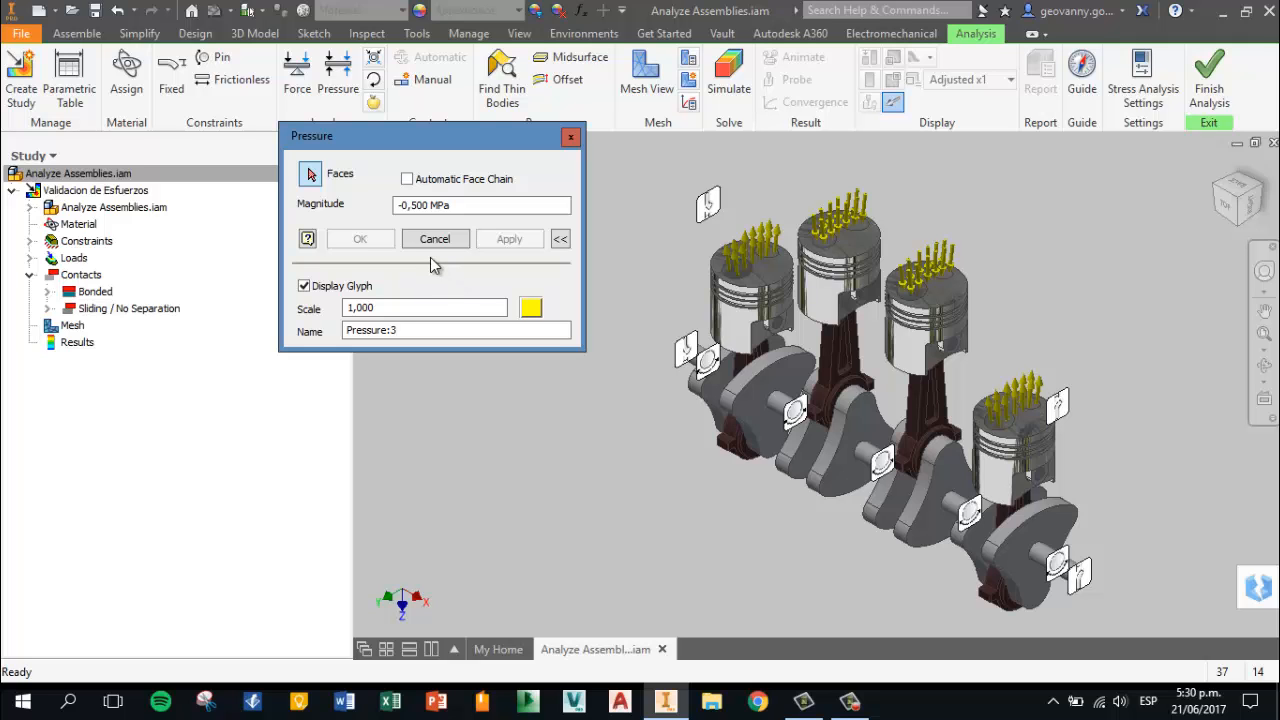
{"action": "left_click", "coordinate": [435, 243]}
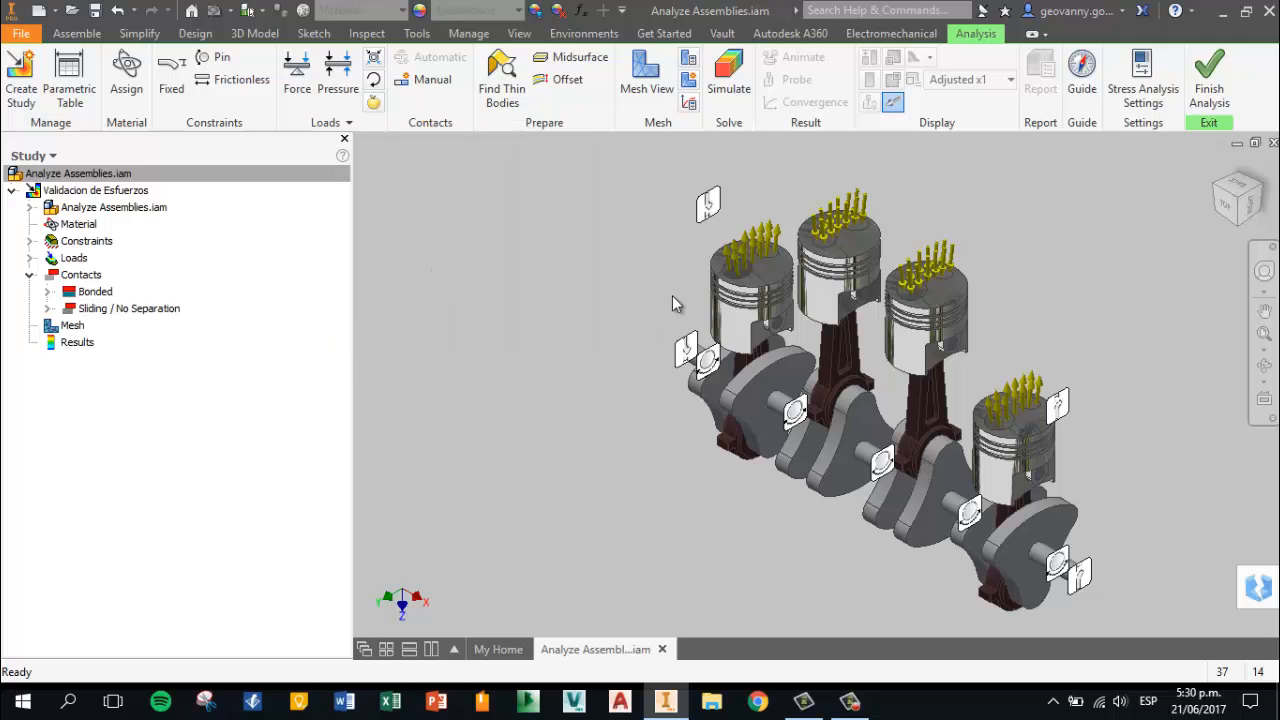
{"action": "scroll", "coordinate": [672, 297], "scroll_direction": "up", "scroll_amount": 2}
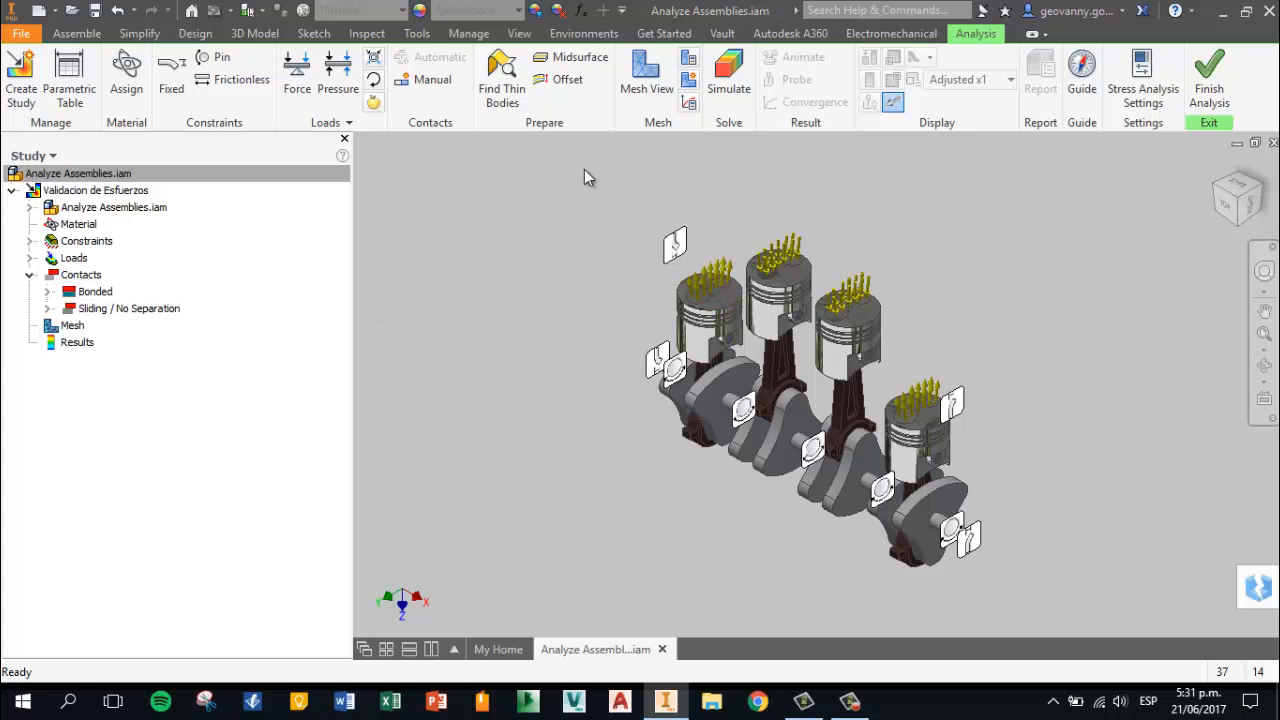
Generate the mesh of the crankshaft and piston assembly and examine the elements on the second piston's crown
{"action": "left_click", "coordinate": [645, 82]}
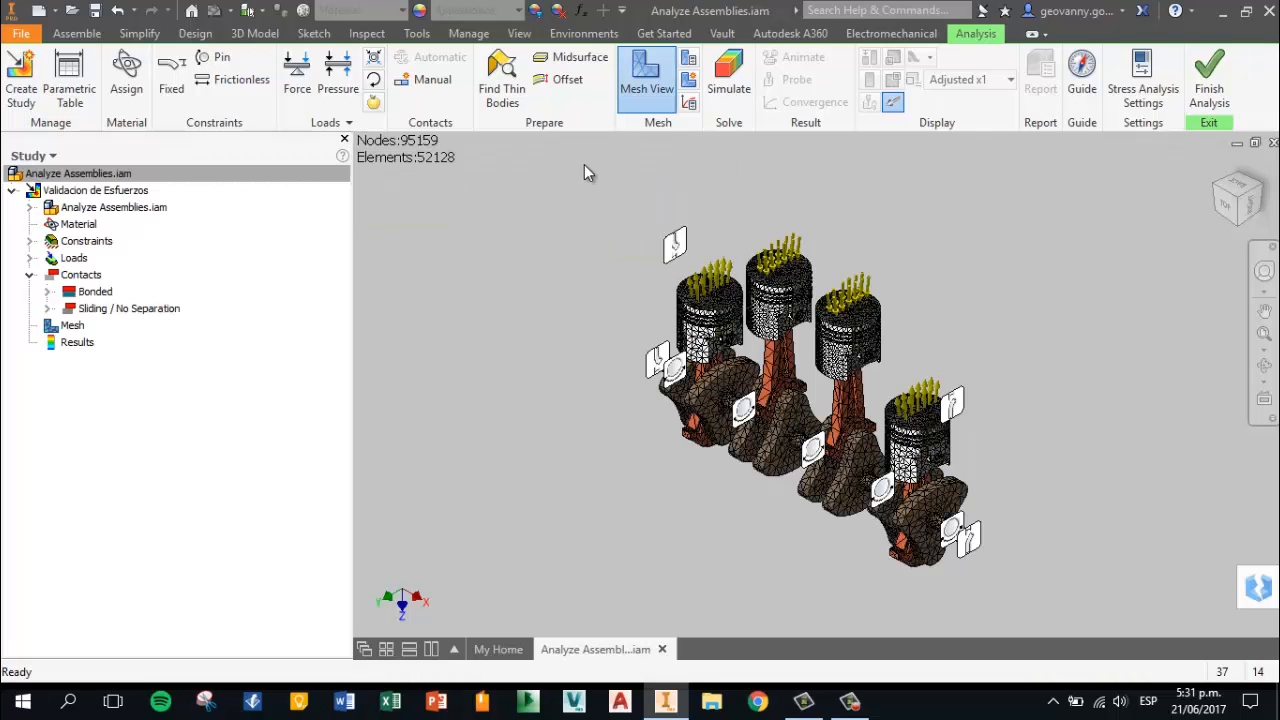
{"action": "scroll", "coordinate": [760, 282], "scroll_direction": "up", "scroll_amount": 5}
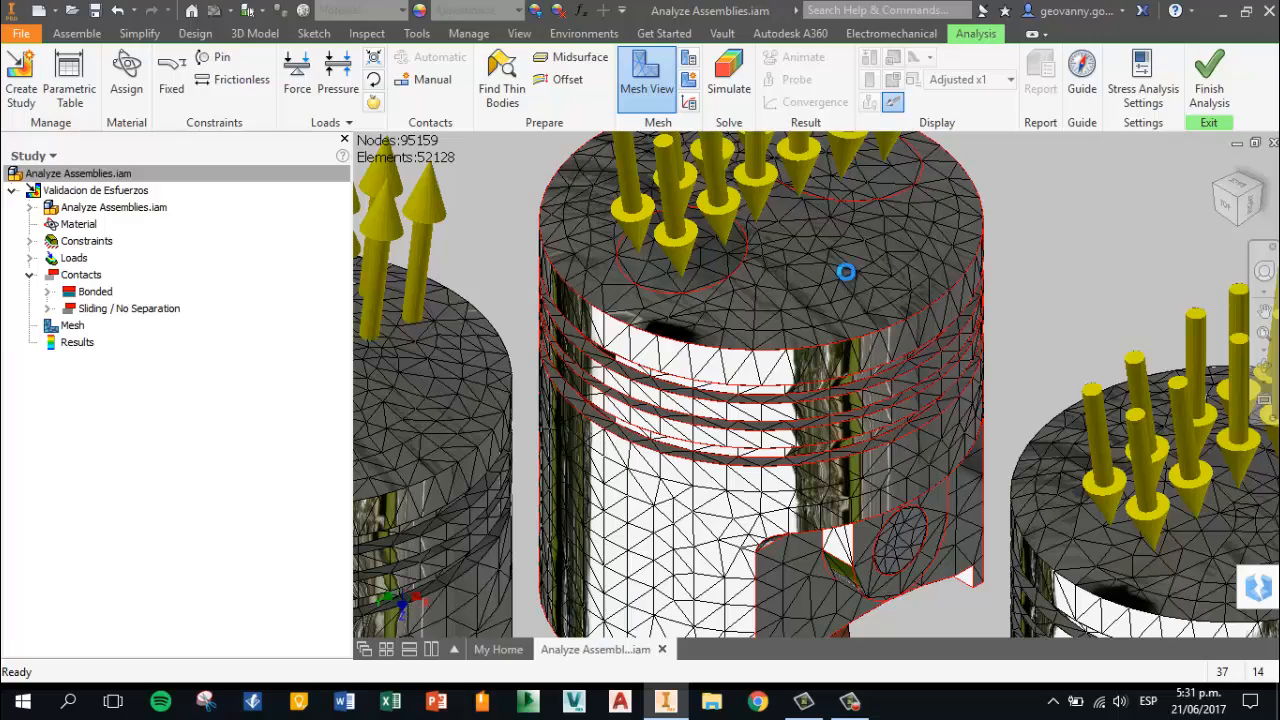
{"action": "scroll", "coordinate": [846, 272], "scroll_direction": "up", "scroll_amount": 1}
{"action": "scroll", "coordinate": [820, 291], "scroll_direction": "up", "scroll_amount": 5}
{"action": "scroll", "coordinate": [820, 291], "scroll_direction": "down", "scroll_amount": 6}
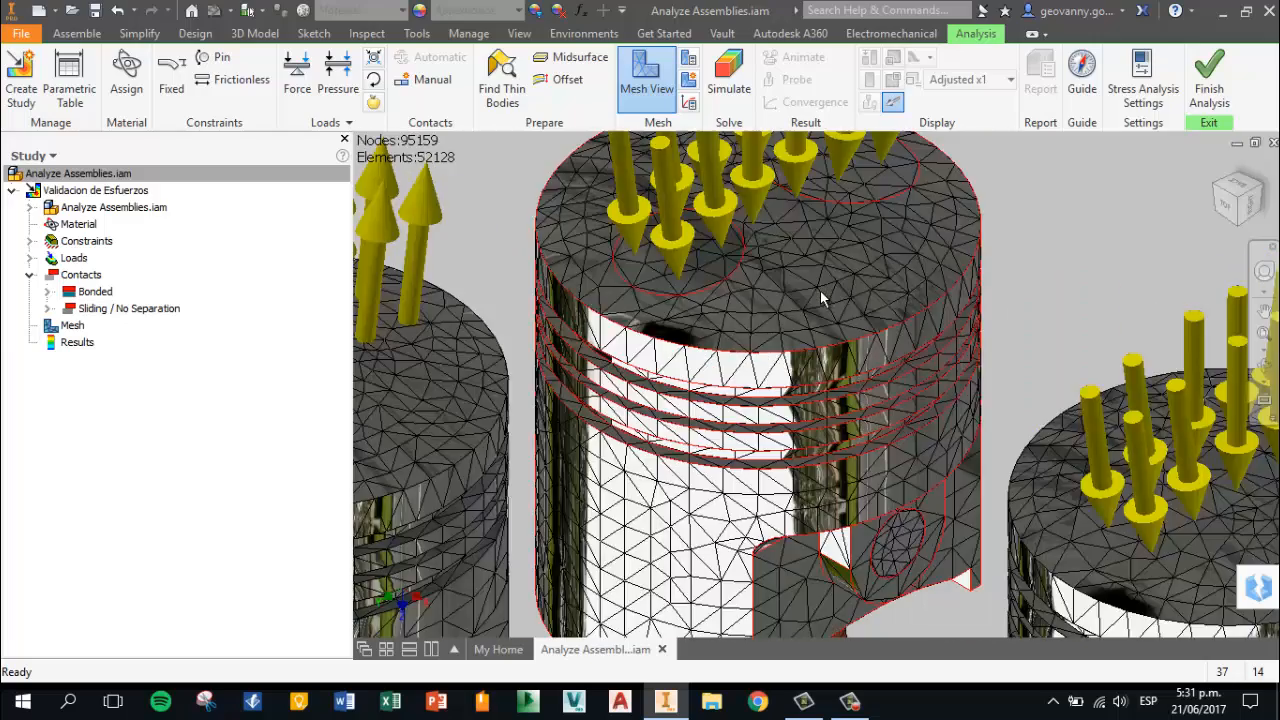
{"action": "scroll", "coordinate": [820, 291], "scroll_direction": "up", "scroll_amount": 5}
{"action": "scroll", "coordinate": [804, 322], "scroll_direction": "down", "scroll_amount": 2}
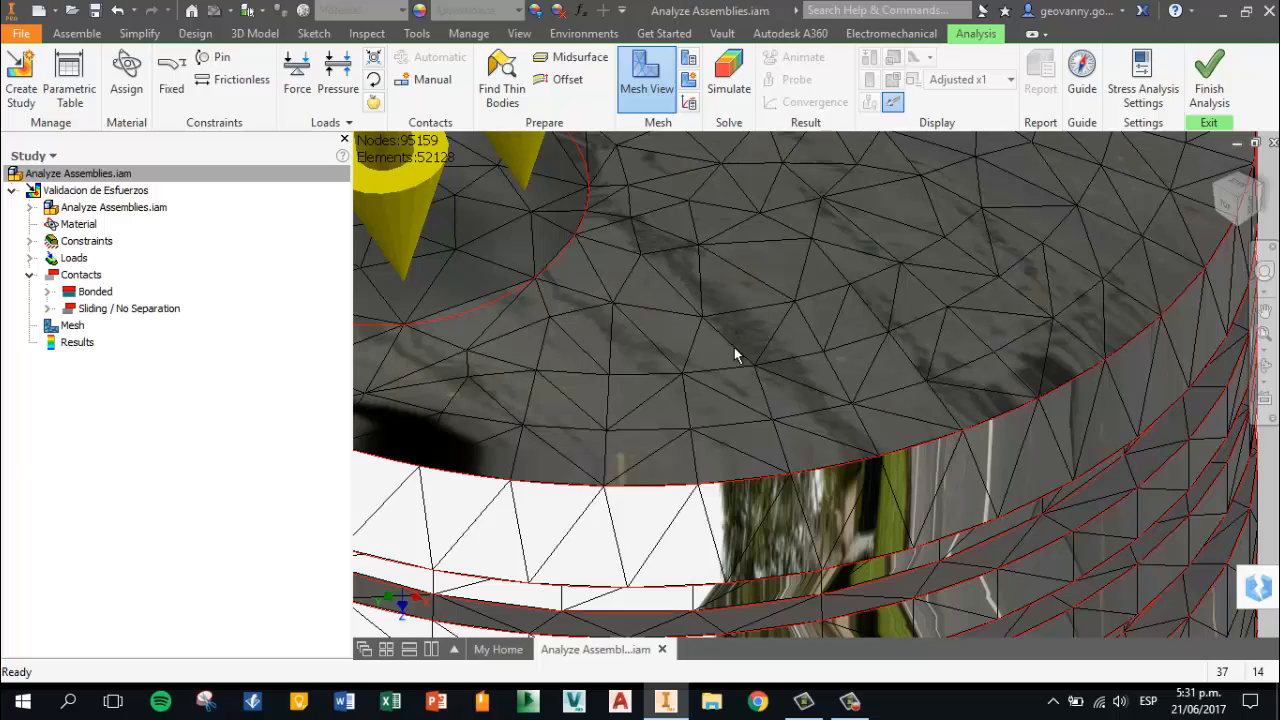
{"action": "scroll", "coordinate": [841, 329], "scroll_direction": "down", "scroll_amount": 8}
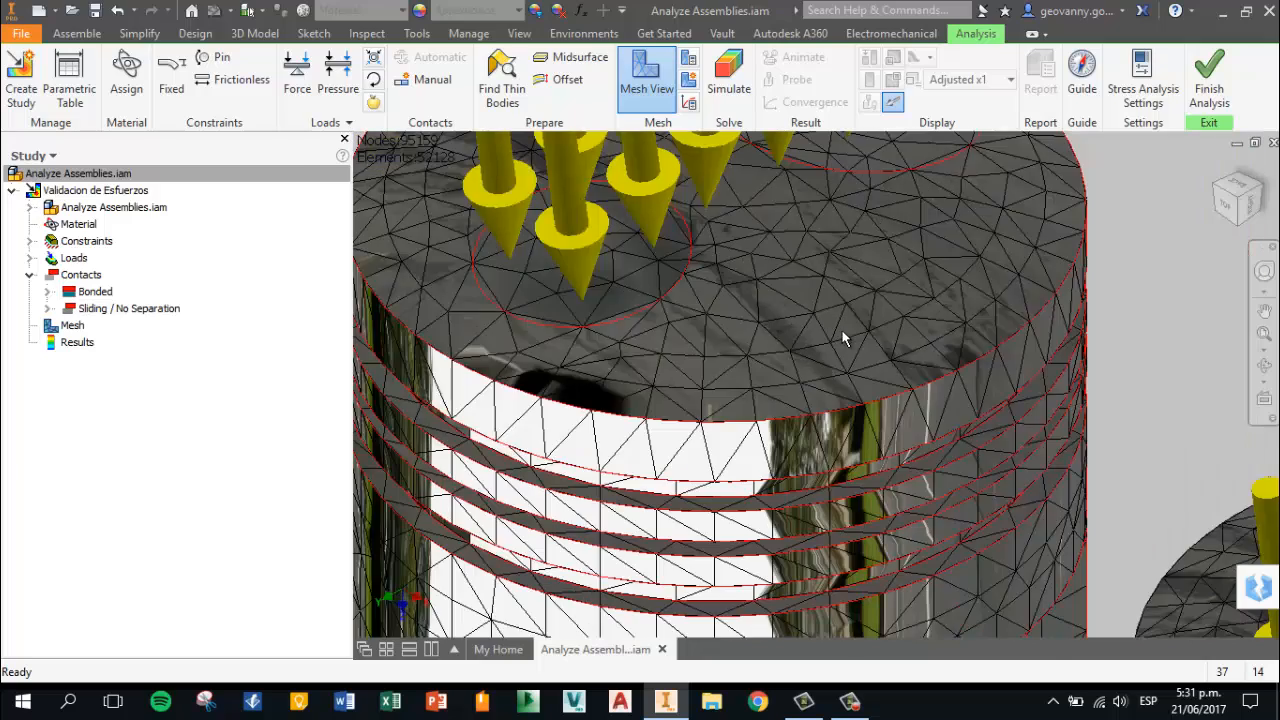
{"action": "scroll", "coordinate": [843, 344], "scroll_direction": "down", "scroll_amount": 3}
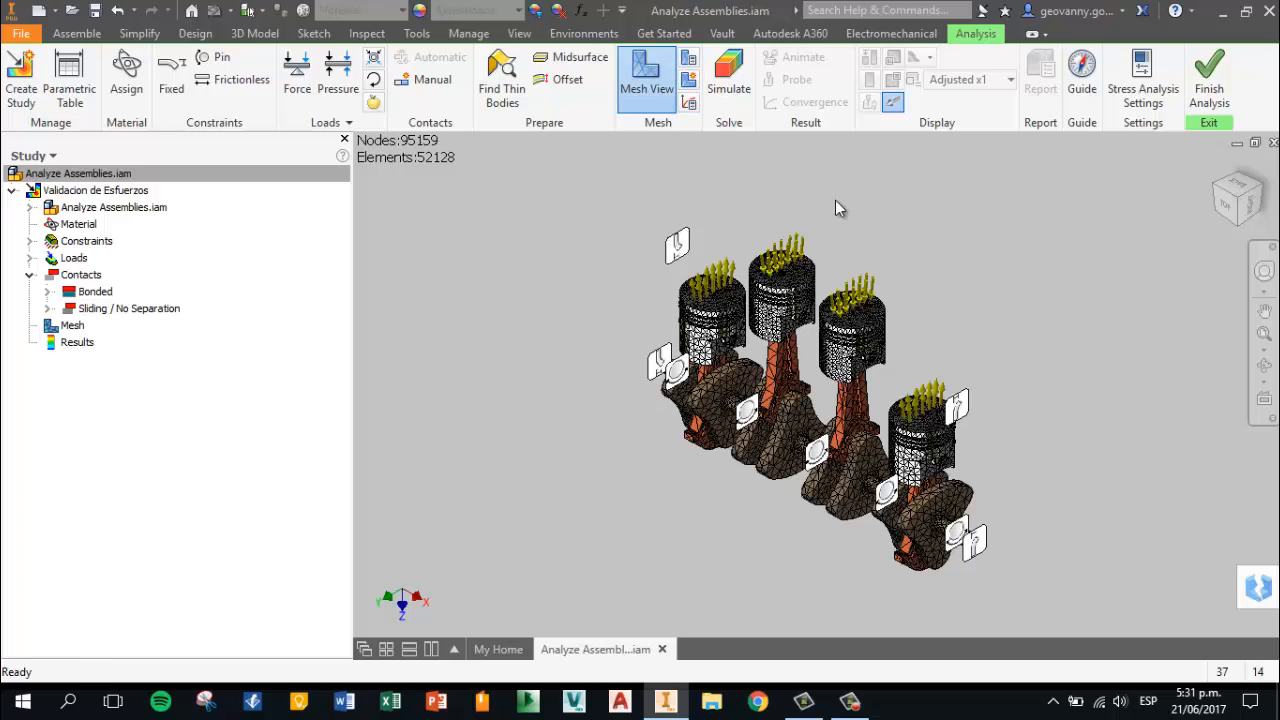
Run the simulation of the Validacion de Esfuerzos study for the current configuration, review the solver warning and close the Simulate dialog
{"action": "left_click", "coordinate": [732, 88]}
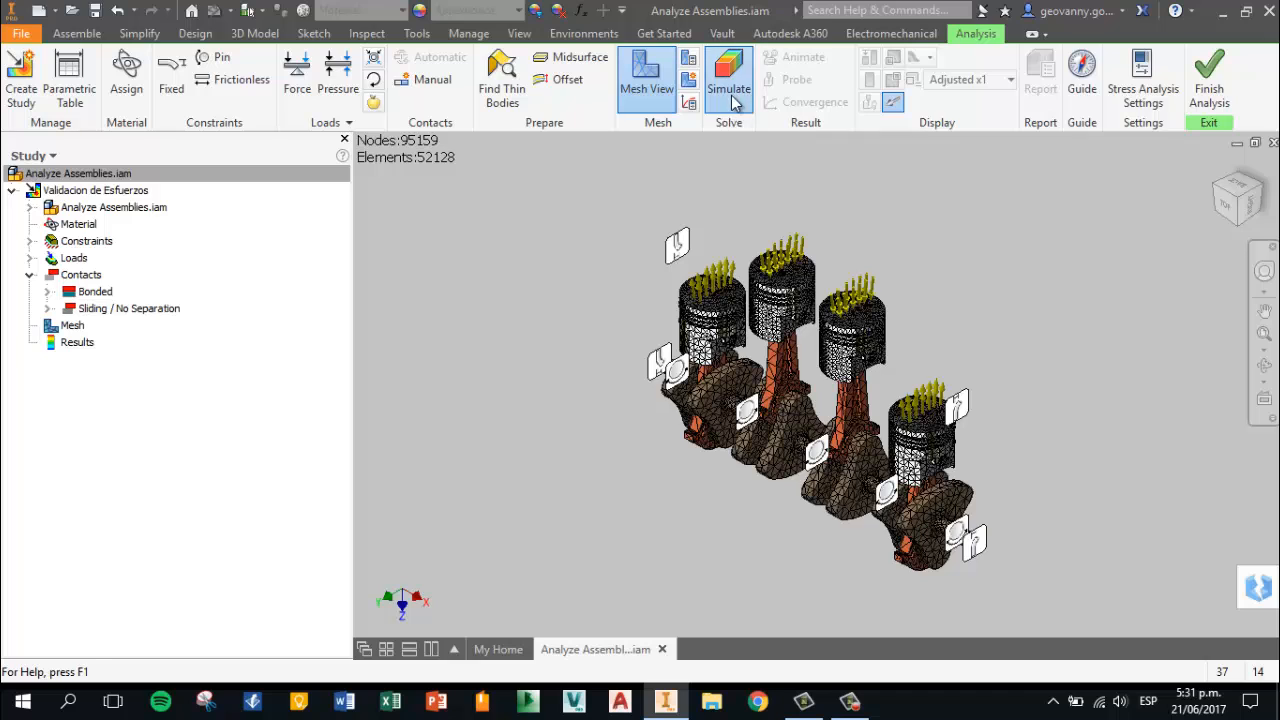
{"action": "mouse_move", "coordinate": [351, 127]}
{"action": "left_mouse_down"}
{"action": "mouse_move", "coordinate": [452, 161]}
{"action": "mouse_move", "coordinate": [360, 118]}
{"action": "mouse_move", "coordinate": [362, 107]}
{"action": "left_mouse_up"}
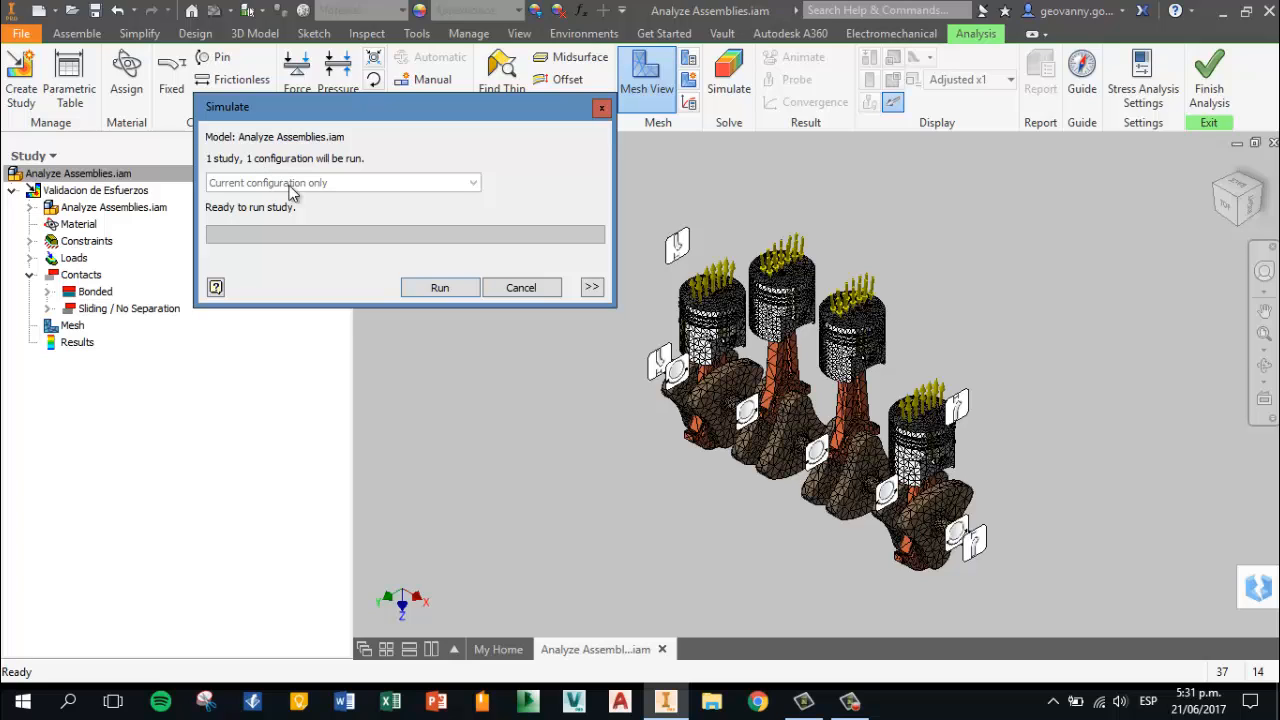
{"action": "left_click", "coordinate": [420, 287]}
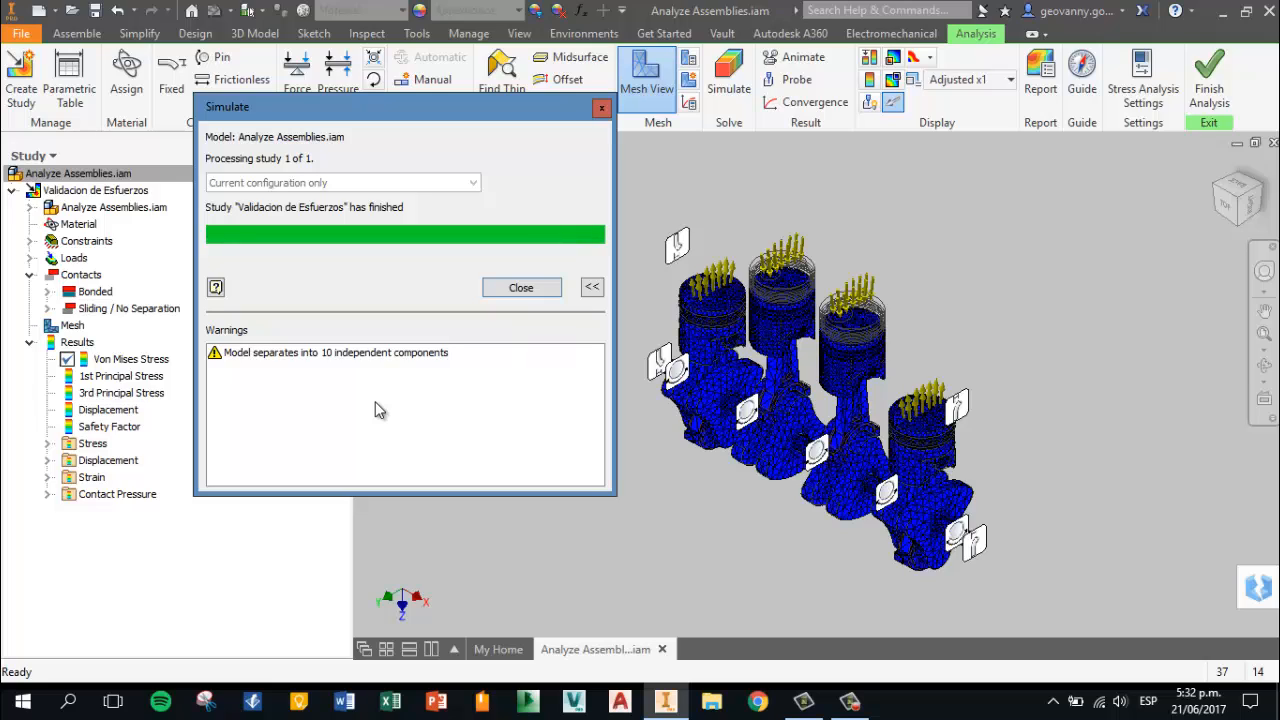
{"action": "left_click", "coordinate": [348, 358]}
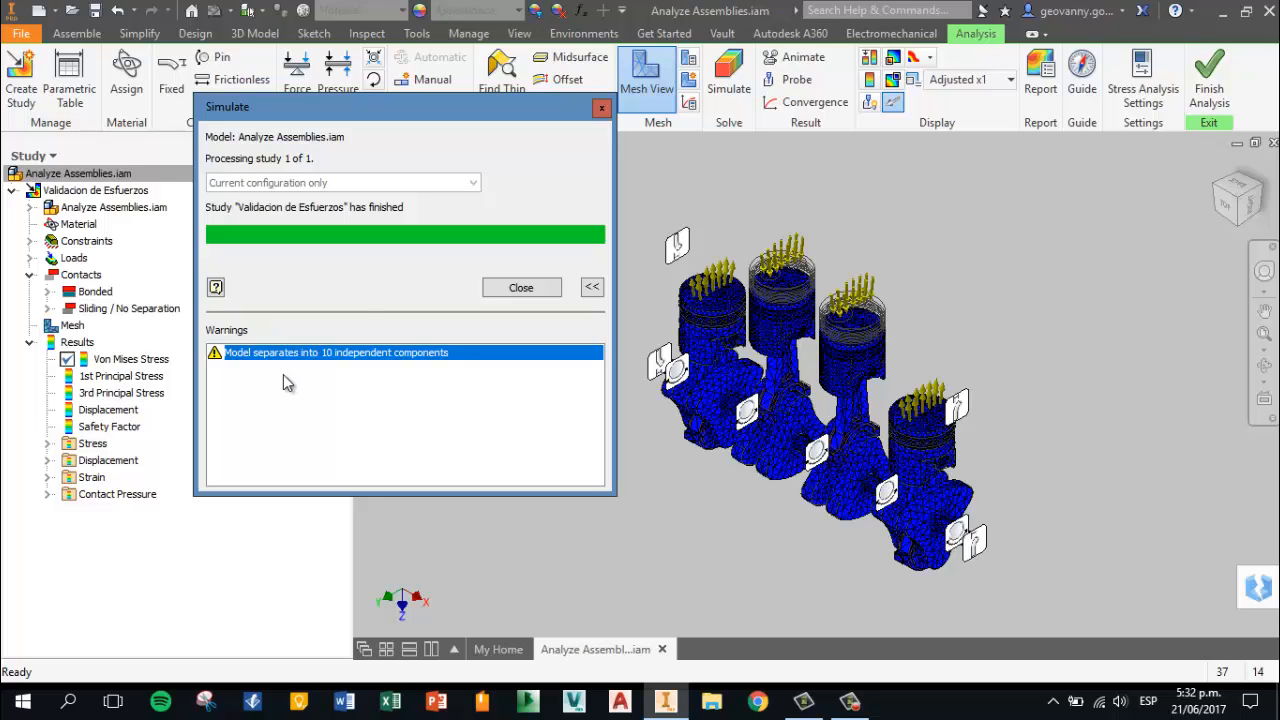
{"action": "left_click", "coordinate": [520, 290]}
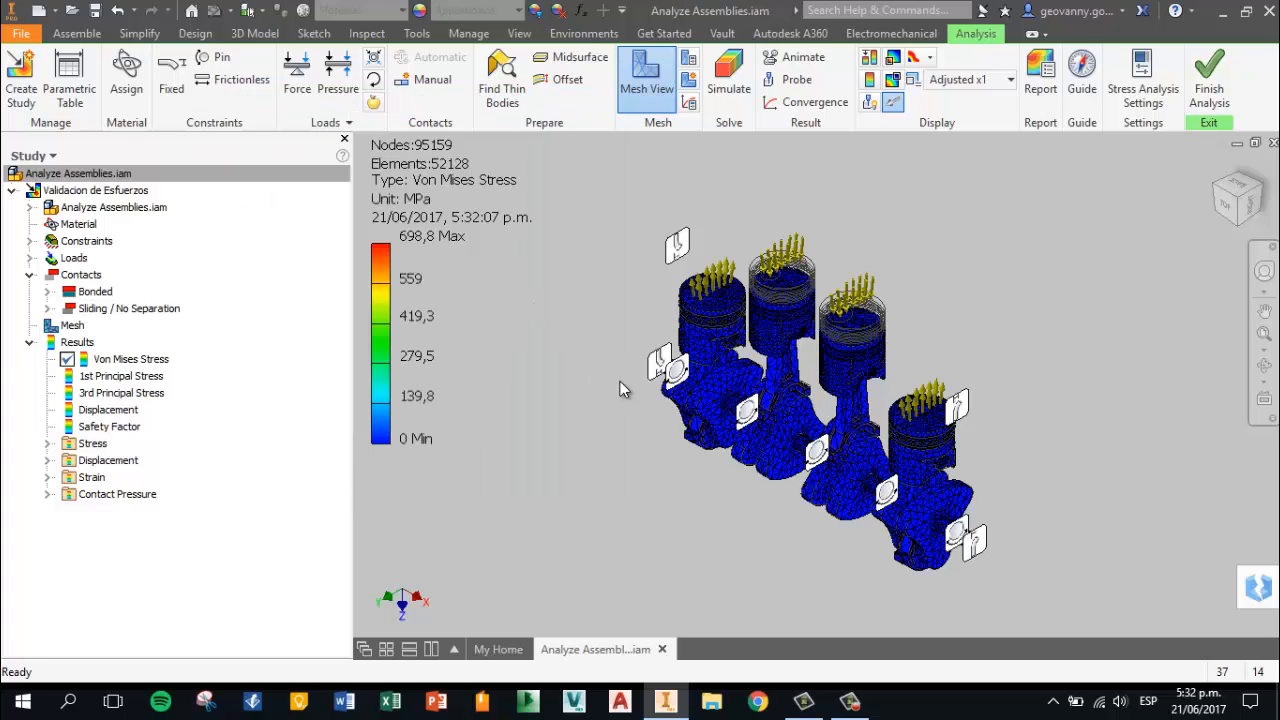
Turn off the glyph display of the Pressure:1 and Pressure:2 loads to clear the arrows from the piston crowns
{"action": "middle_click_drag", "start_coordinate": [572, 344], "coordinate": [578, 332], "text": "shift"}
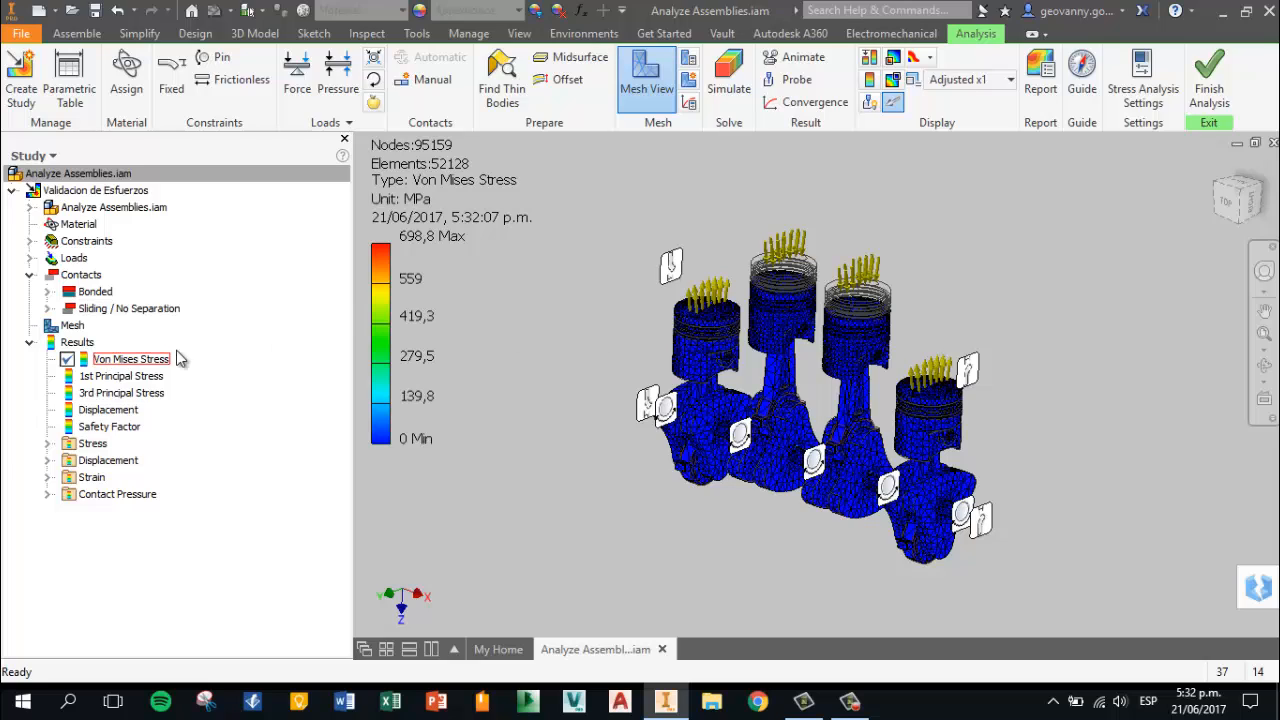
{"action": "left_click", "coordinate": [131, 359]}
{"action": "middle_click_drag", "start_coordinate": [562, 314], "coordinate": [555, 315], "text": "shift"}
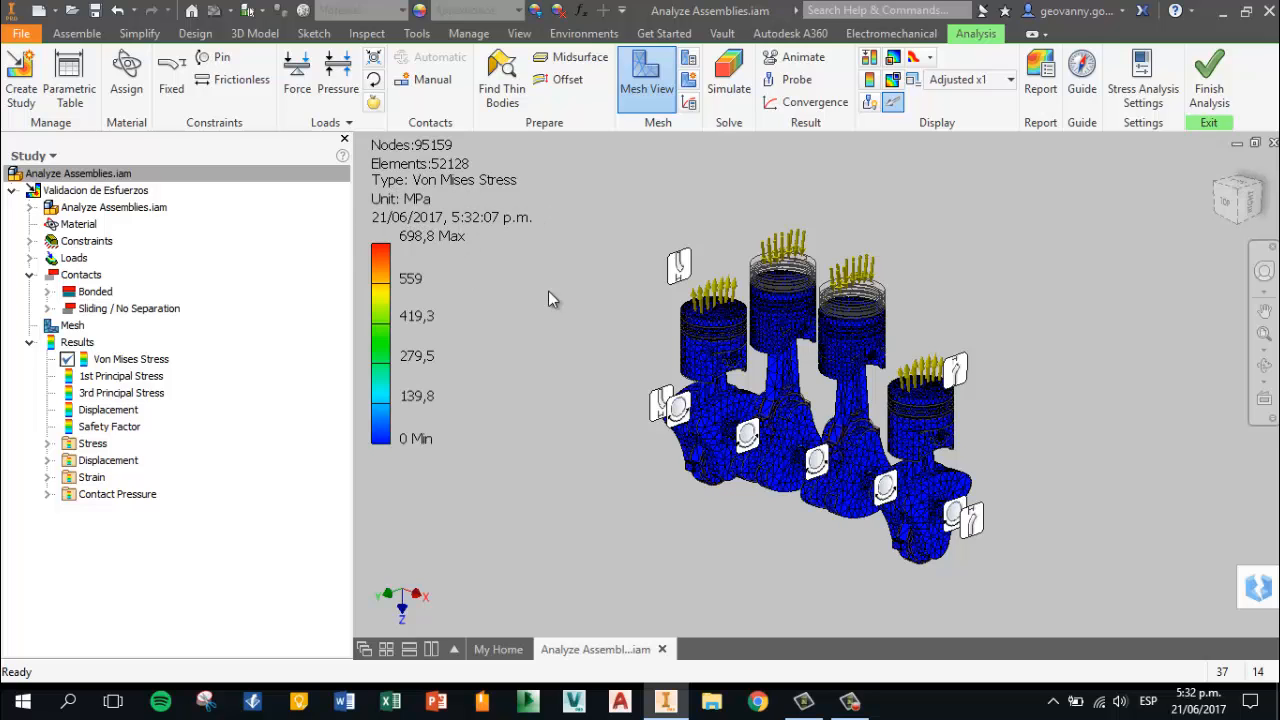
{"action": "mouse_move", "coordinate": [631, 309]}
{"action": "middle_mouse_down", "text": "shift"}
{"action": "mouse_move", "coordinate": [635, 319]}
{"action": "mouse_move", "coordinate": [635, 308]}
{"action": "middle_mouse_up", "text": "shift"}
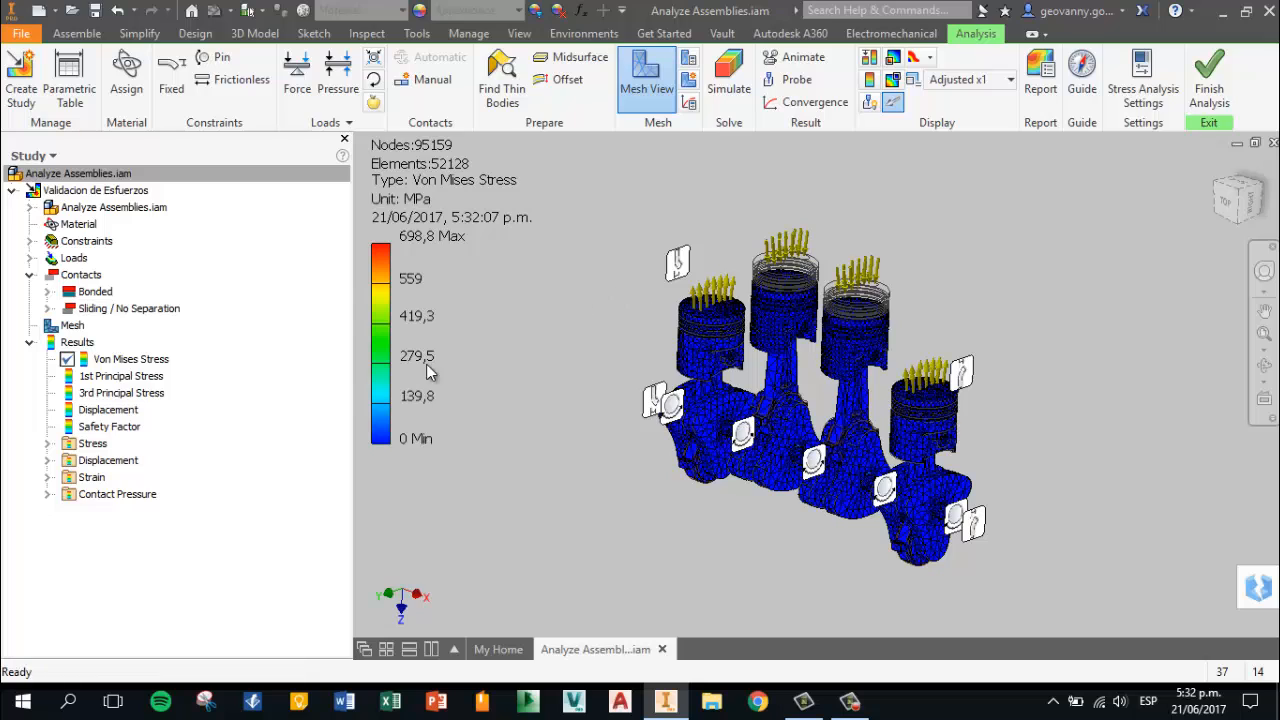
{"action": "left_click", "coordinate": [30, 258]}
{"action": "left_click", "coordinate": [68, 278]}
{"action": "double_click", "coordinate": [68, 280]}
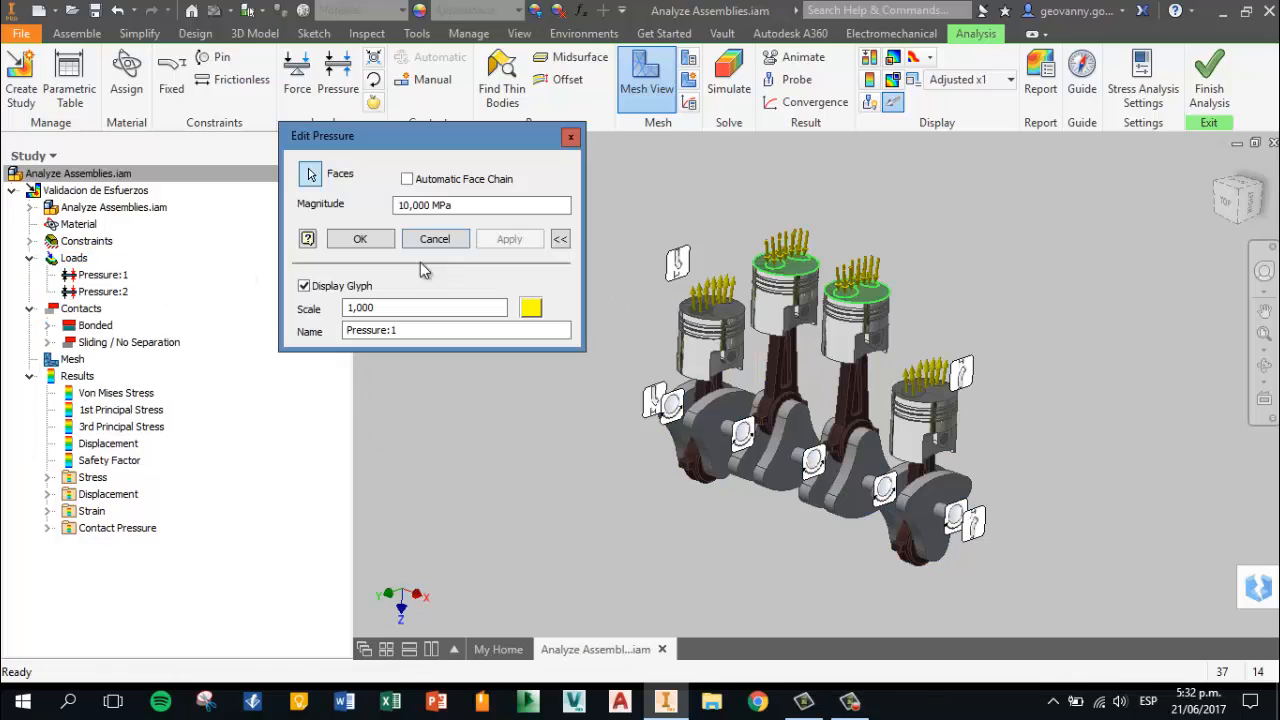
{"action": "left_click", "coordinate": [304, 287]}
{"action": "left_click", "coordinate": [366, 242]}
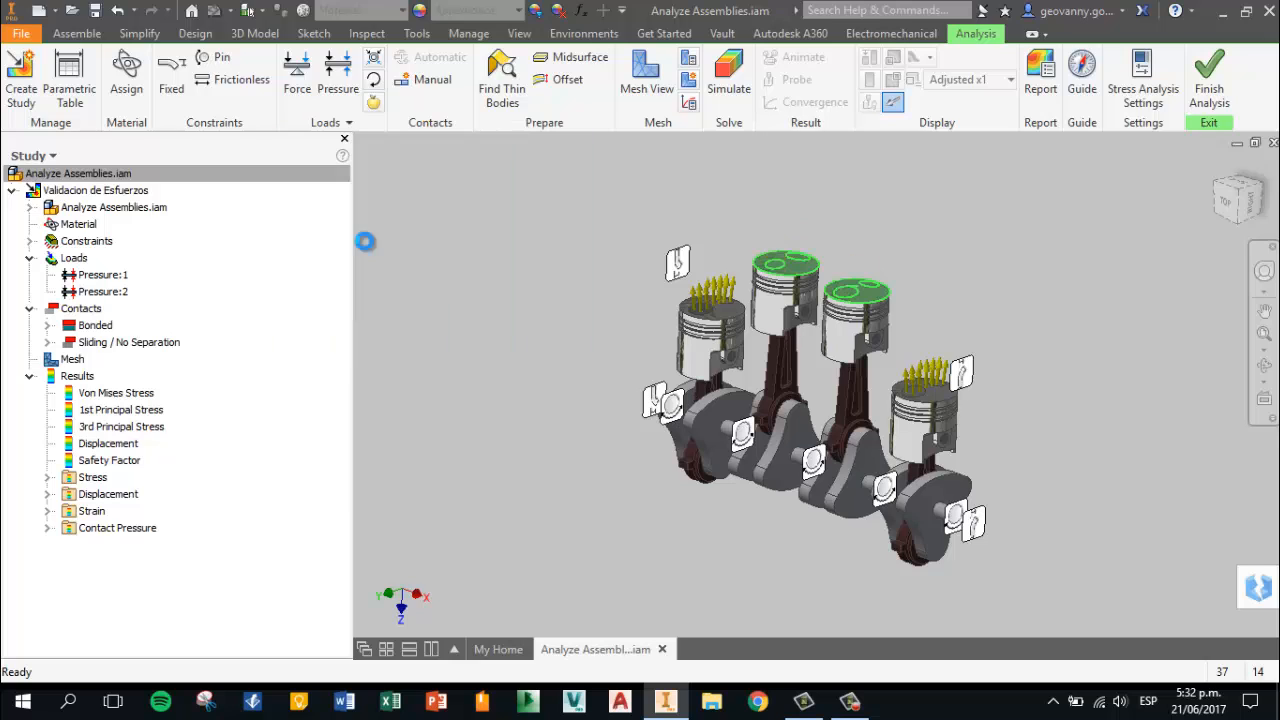
{"action": "double_click", "coordinate": [84, 291]}
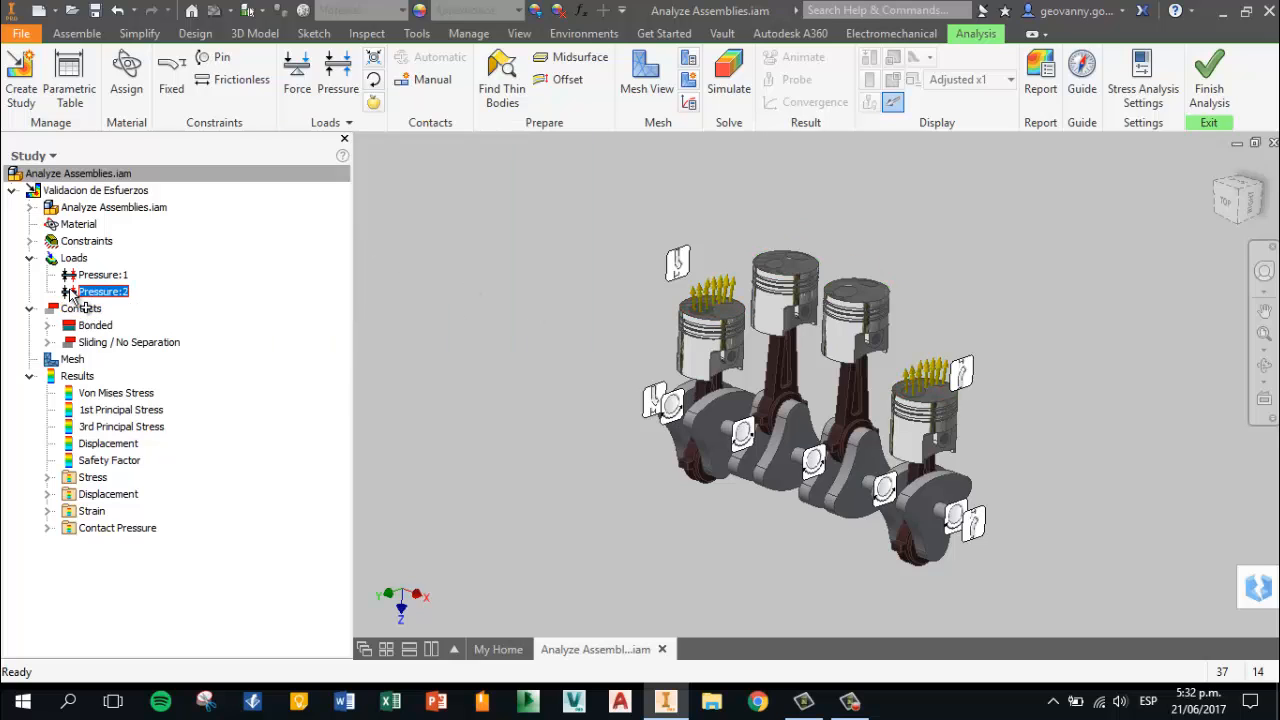
{"action": "left_click", "coordinate": [304, 286]}
{"action": "left_click", "coordinate": [360, 239]}
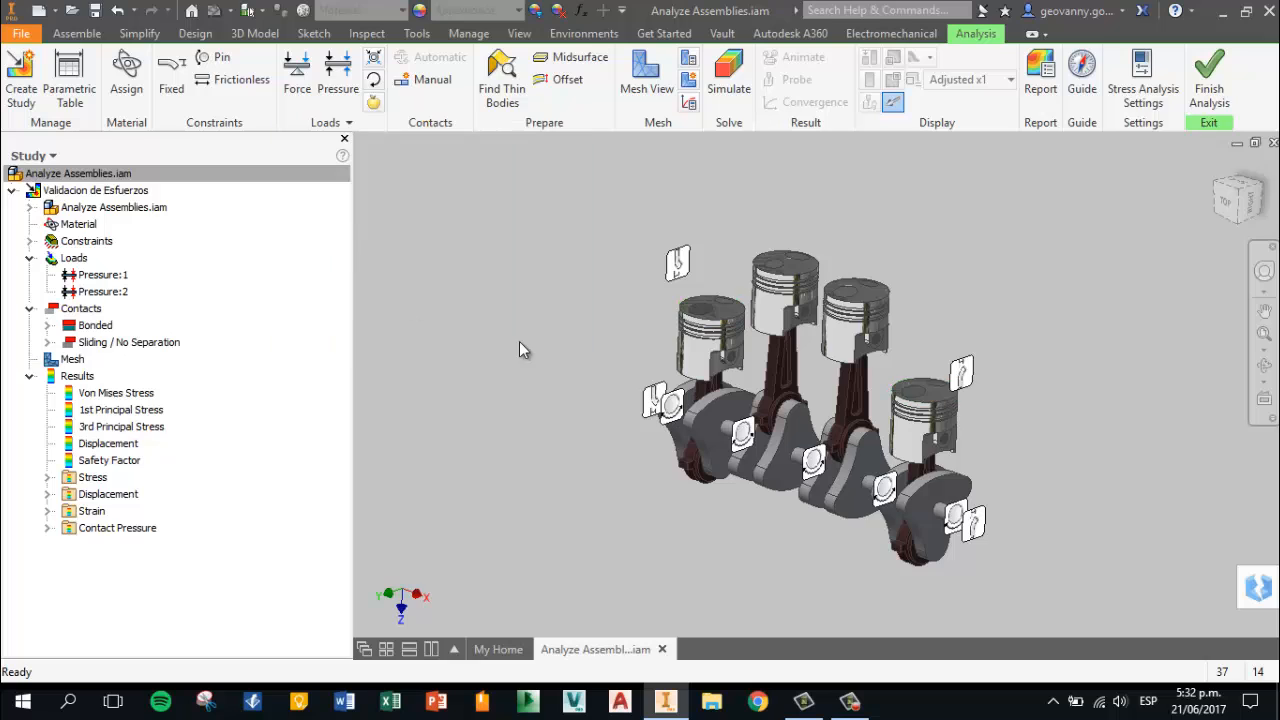
Display the Von Mises Stress result again and mark the location of its maximum value on the model
{"action": "middle_click_drag", "start_coordinate": [520, 349], "coordinate": [541, 376], "text": "shift"}
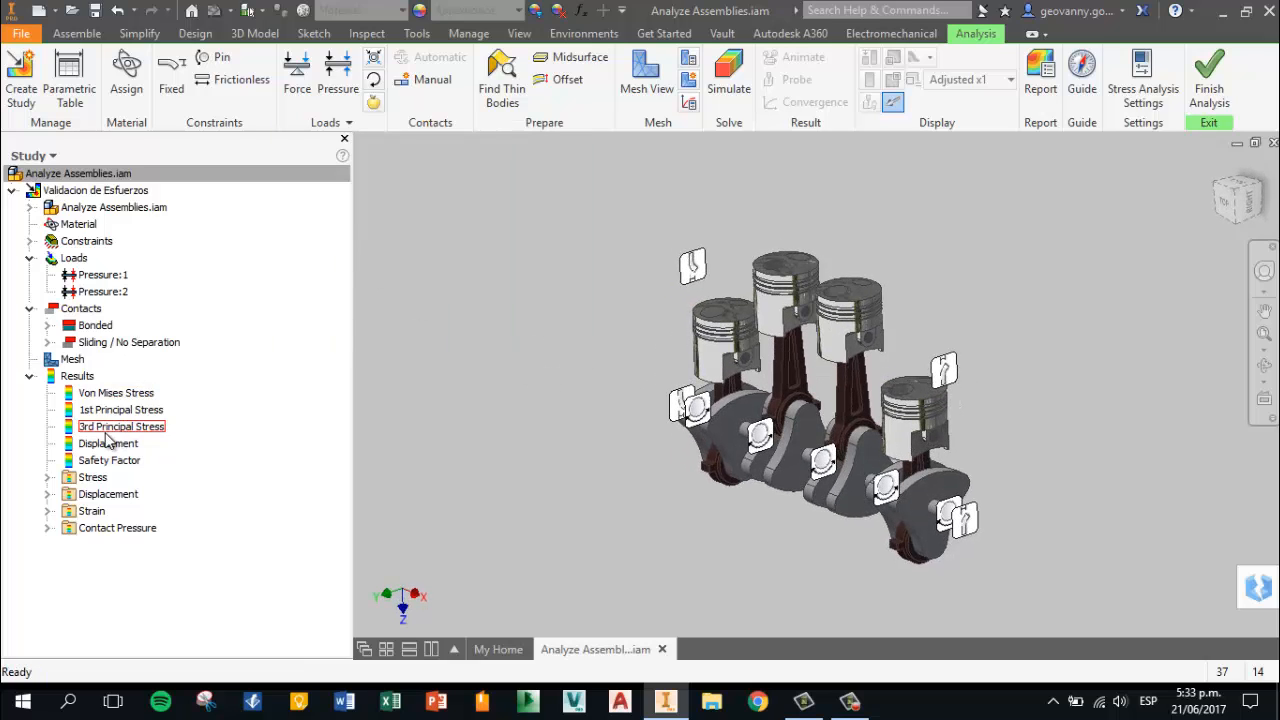
{"action": "double_click", "coordinate": [117, 395]}
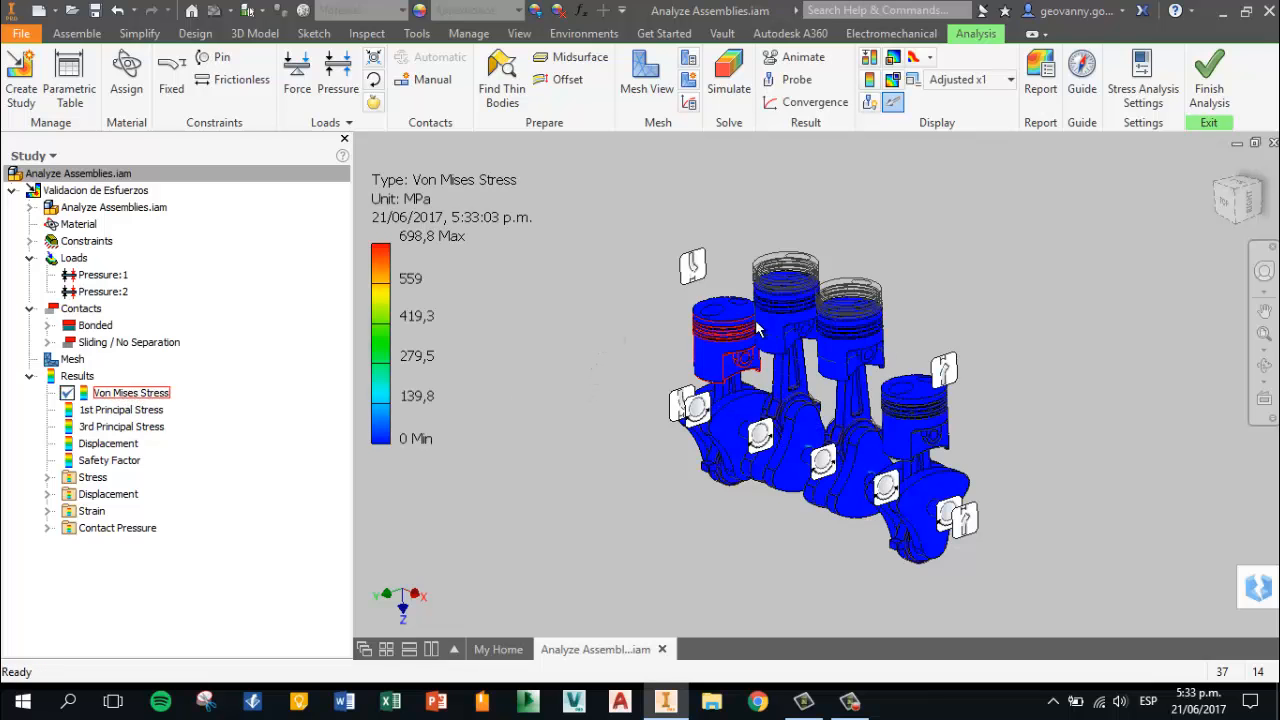
{"action": "middle_click_drag", "start_coordinate": [618, 362], "coordinate": [690, 363], "text": "shift"}
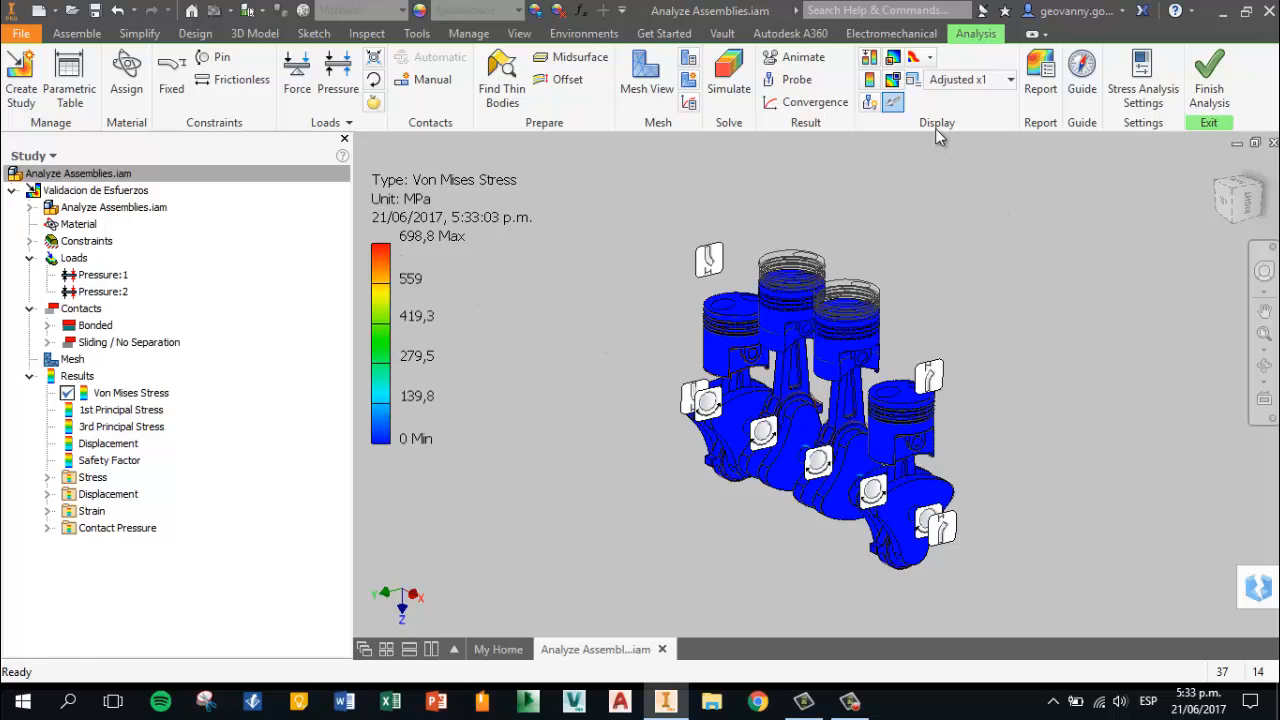
{"action": "middle_click_drag", "start_coordinate": [600, 350], "coordinate": [645, 358], "text": "shift"}
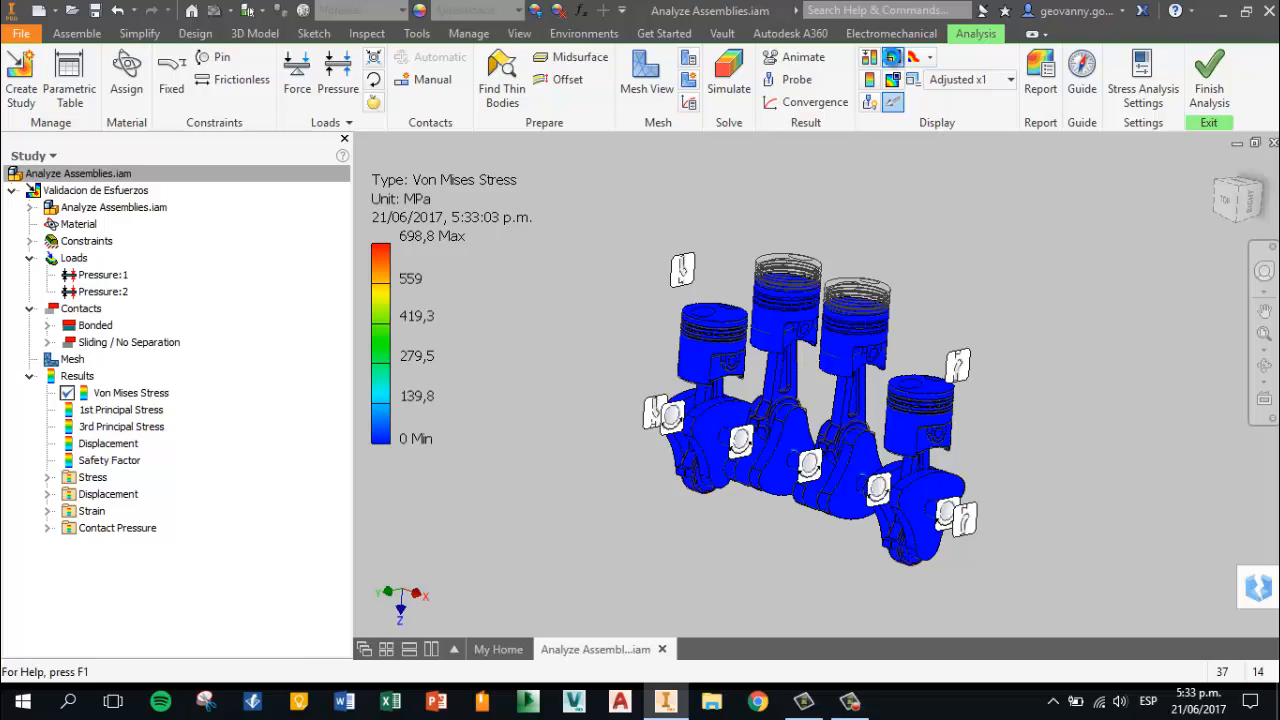
{"action": "left_click", "coordinate": [892, 57]}
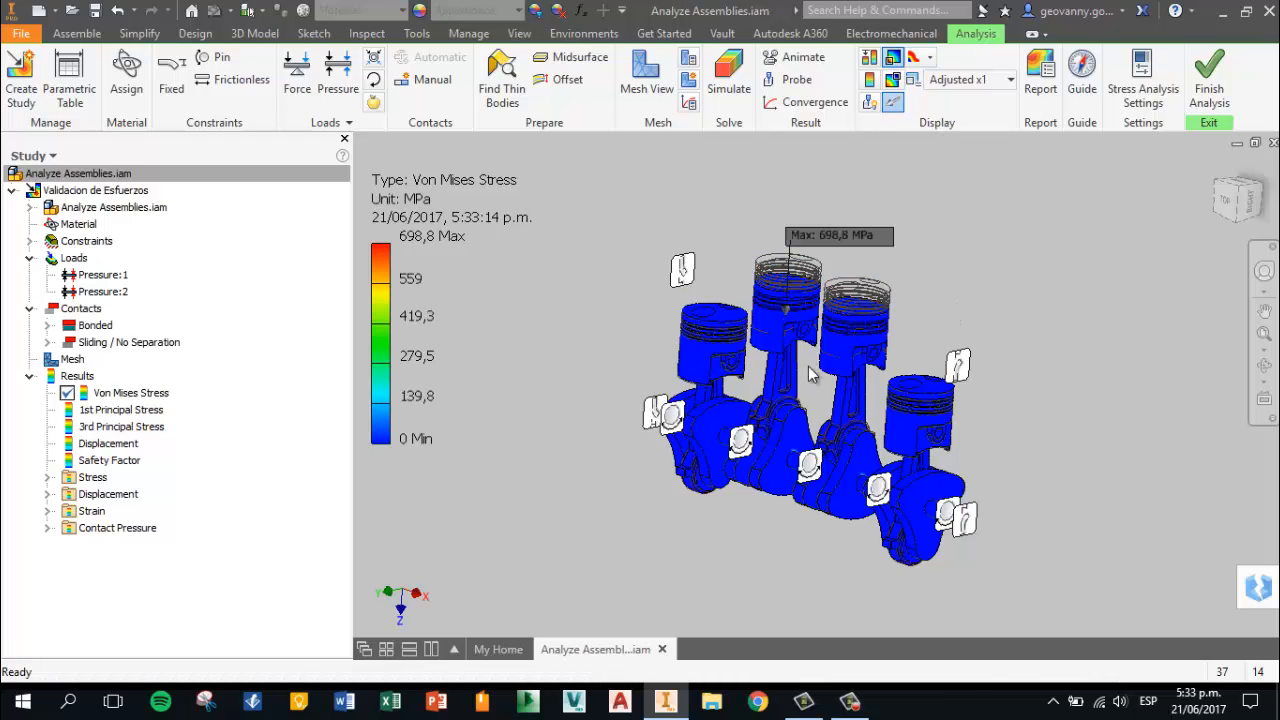
Hide the second piston, where the maximum stress marker points, to expose its pin and connecting rod
{"action": "middle_click_drag", "start_coordinate": [814, 375], "coordinate": [698, 380], "text": "shift"}
{"action": "scroll", "coordinate": [787, 342], "scroll_direction": "up", "scroll_amount": 5}
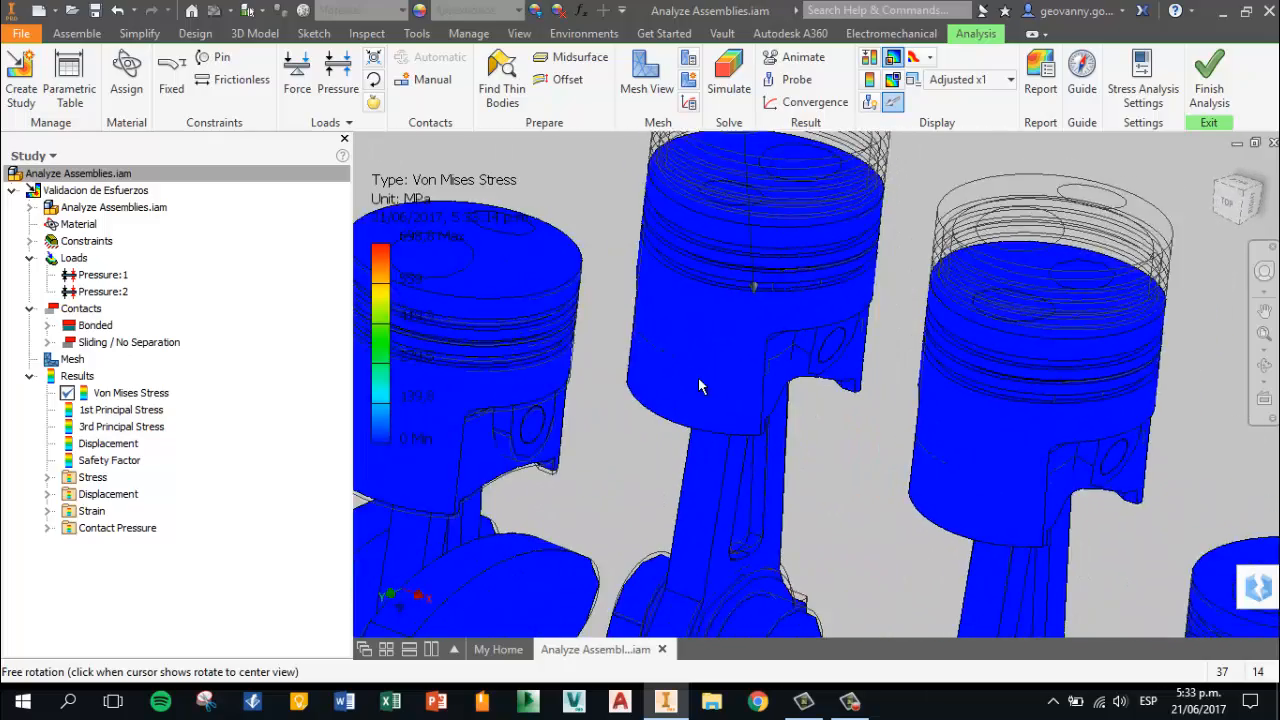
{"action": "scroll", "coordinate": [698, 380], "scroll_direction": "down", "scroll_amount": 3}
{"action": "left_click", "coordinate": [712, 347]}
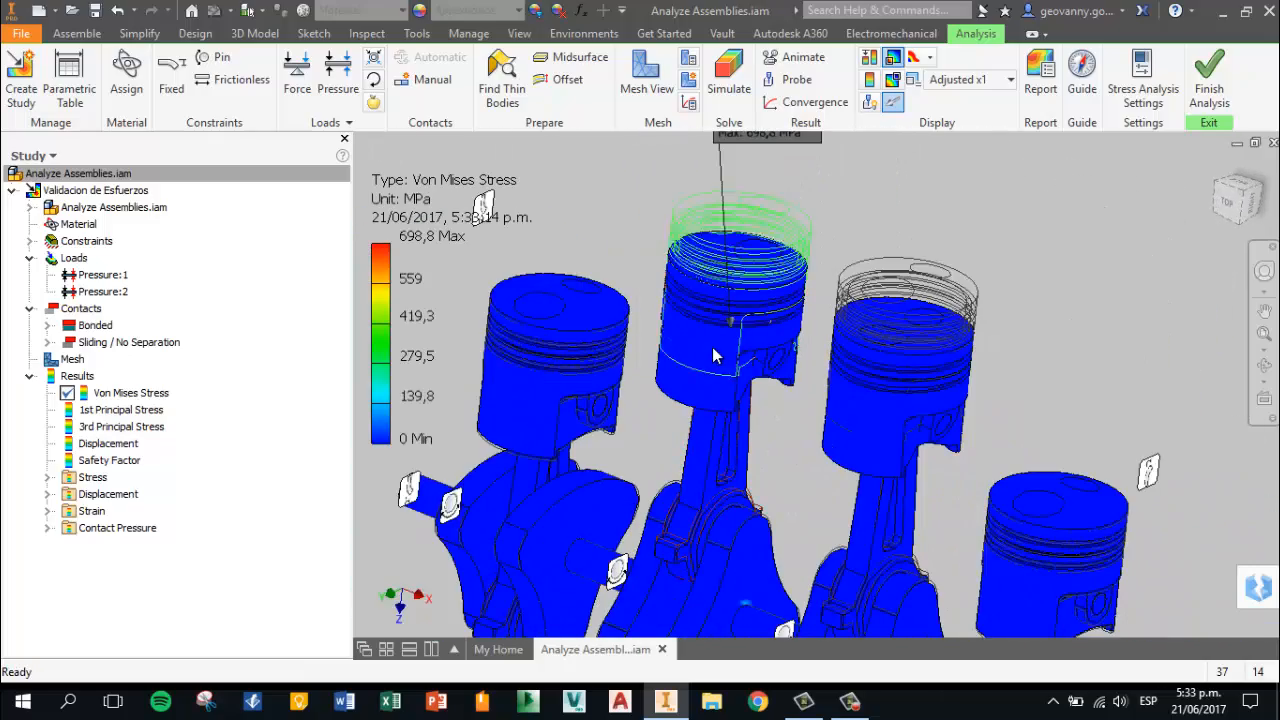
{"action": "right_click", "coordinate": [712, 347]}
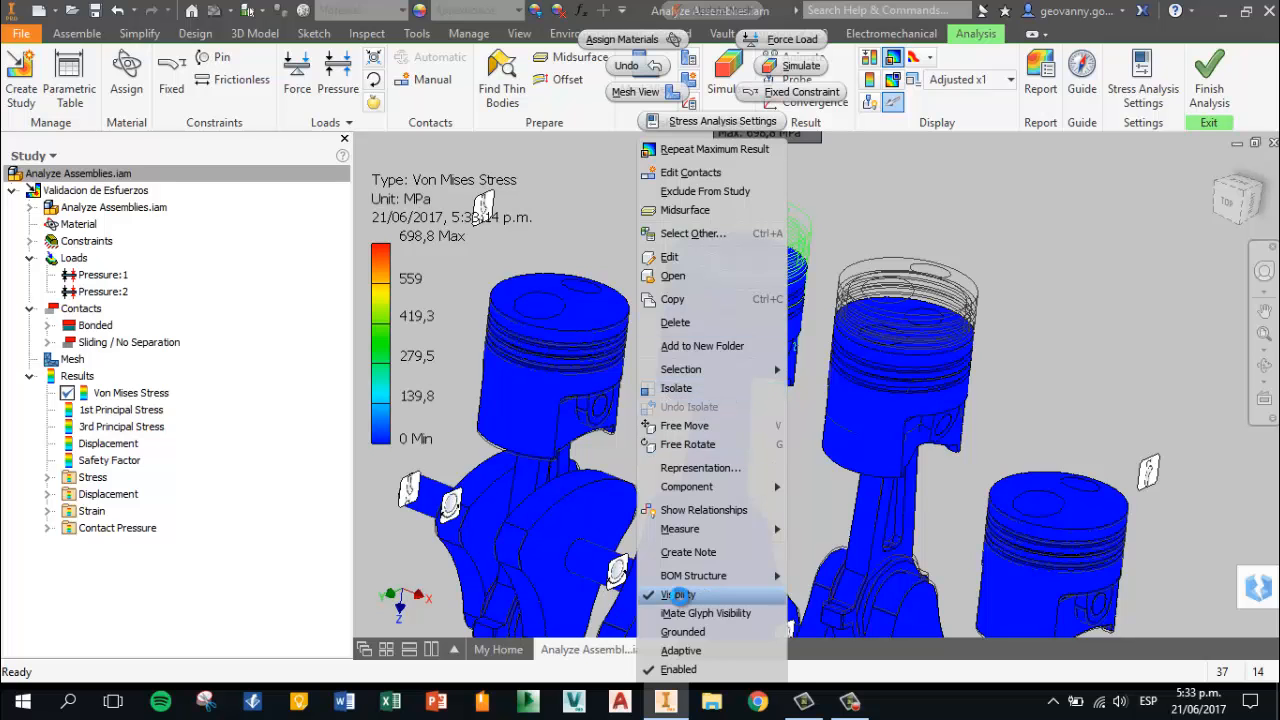
{"action": "left_click", "coordinate": [680, 595]}
Examine the stresses around the exposed piston pin and hide the second connecting rod to leave the pin uncovered
{"action": "scroll", "coordinate": [740, 362], "scroll_direction": "up", "scroll_amount": 3}
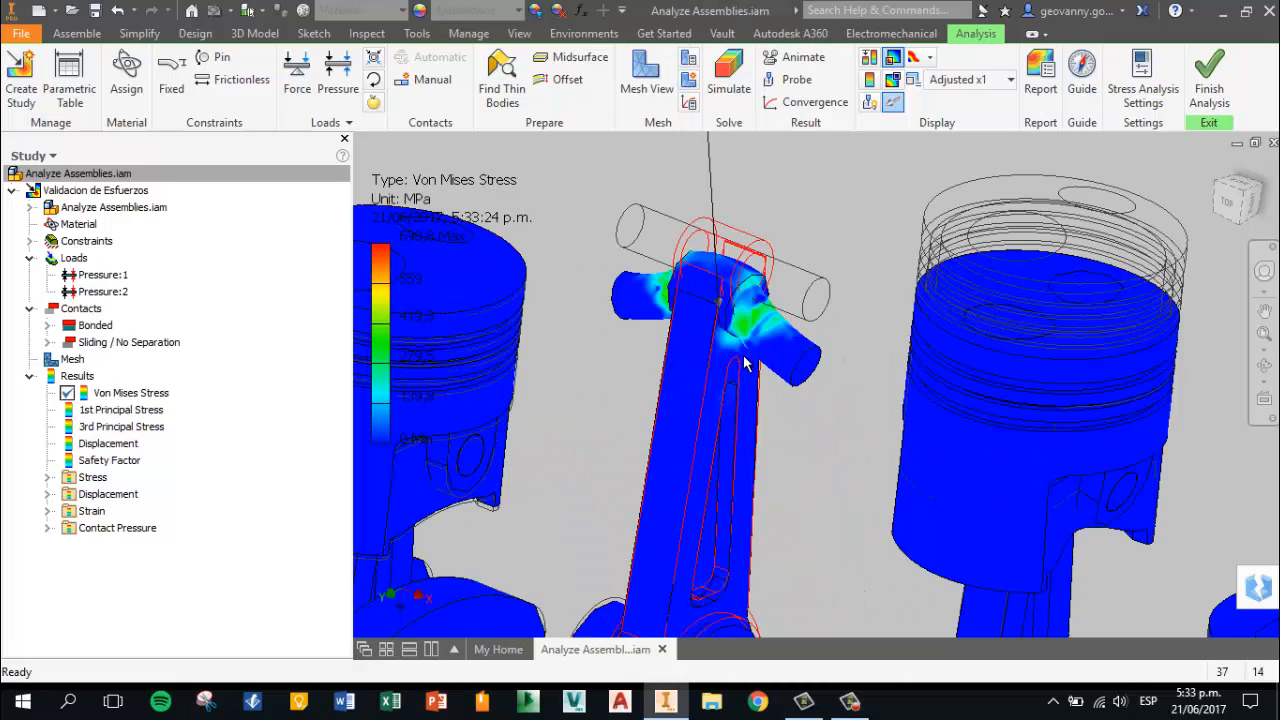
{"action": "scroll", "coordinate": [745, 365], "scroll_direction": "down", "scroll_amount": 3}
{"action": "scroll", "coordinate": [750, 366], "scroll_direction": "up", "scroll_amount": 4}
{"action": "scroll", "coordinate": [757, 366], "scroll_direction": "down", "scroll_amount": 3}
{"action": "scroll", "coordinate": [757, 366], "scroll_direction": "up", "scroll_amount": 3}
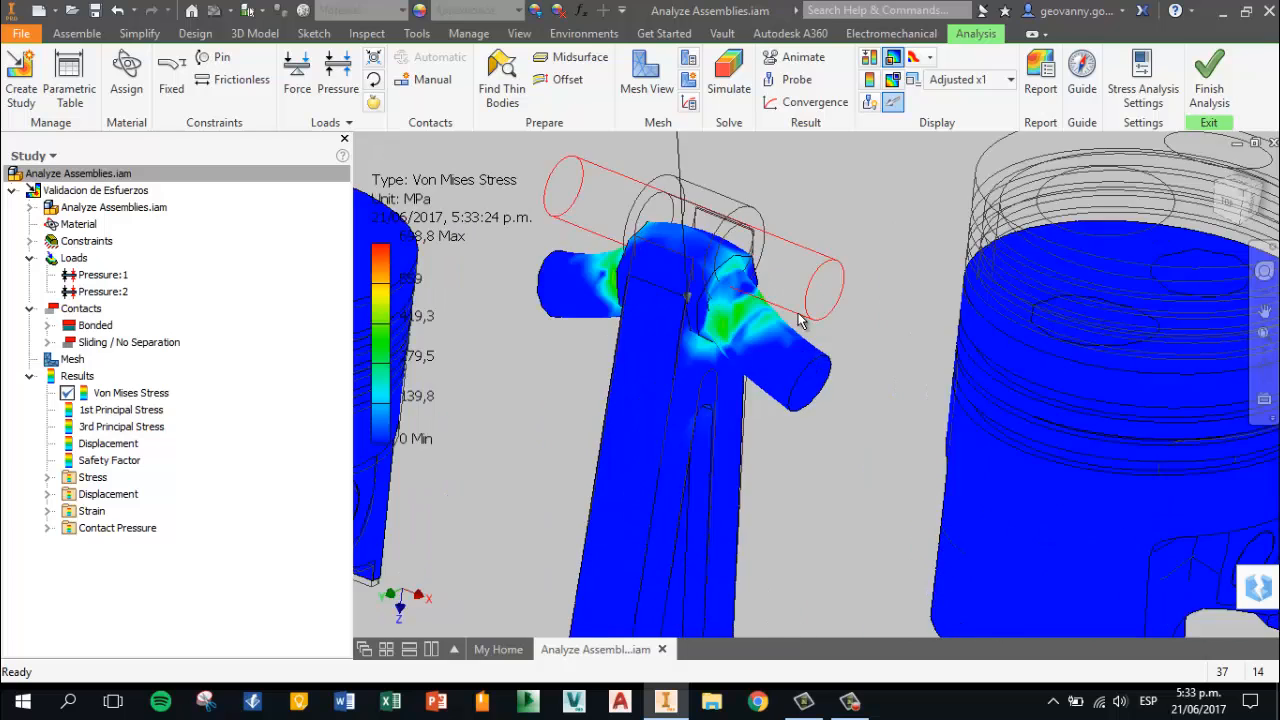
{"action": "scroll", "coordinate": [757, 366], "scroll_direction": "down", "scroll_amount": 3}
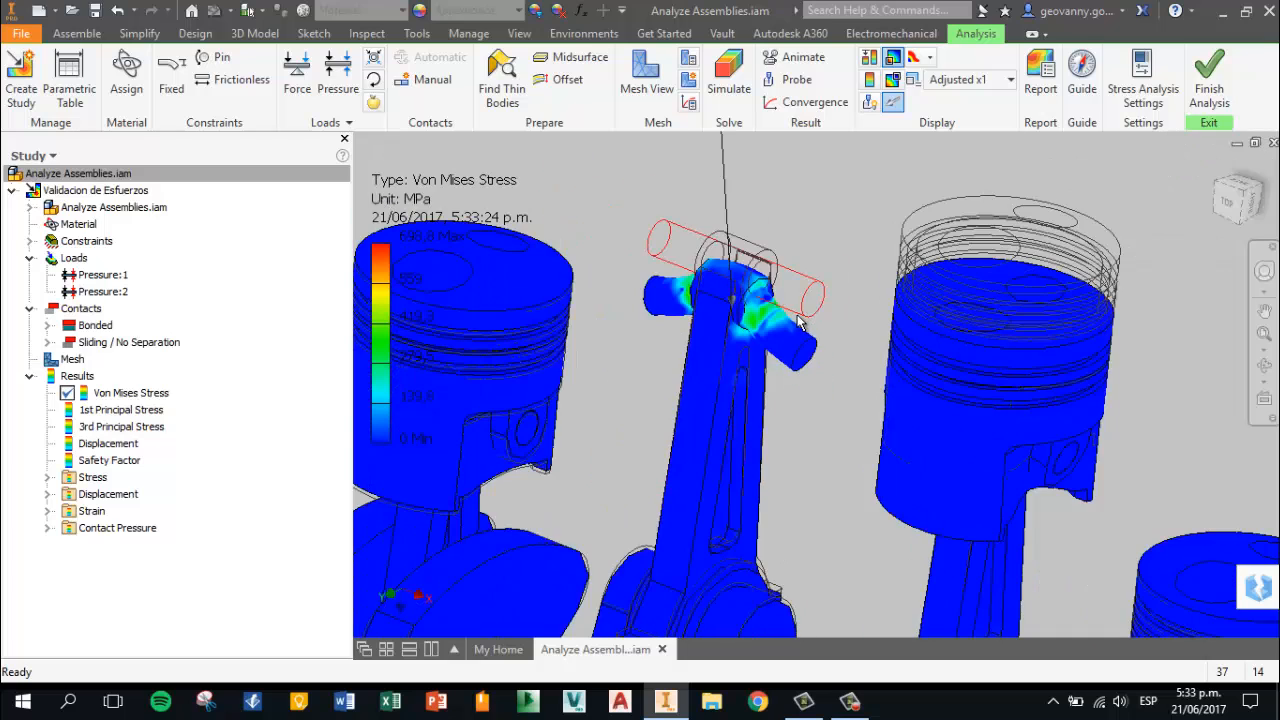
{"action": "right_click", "coordinate": [701, 390]}
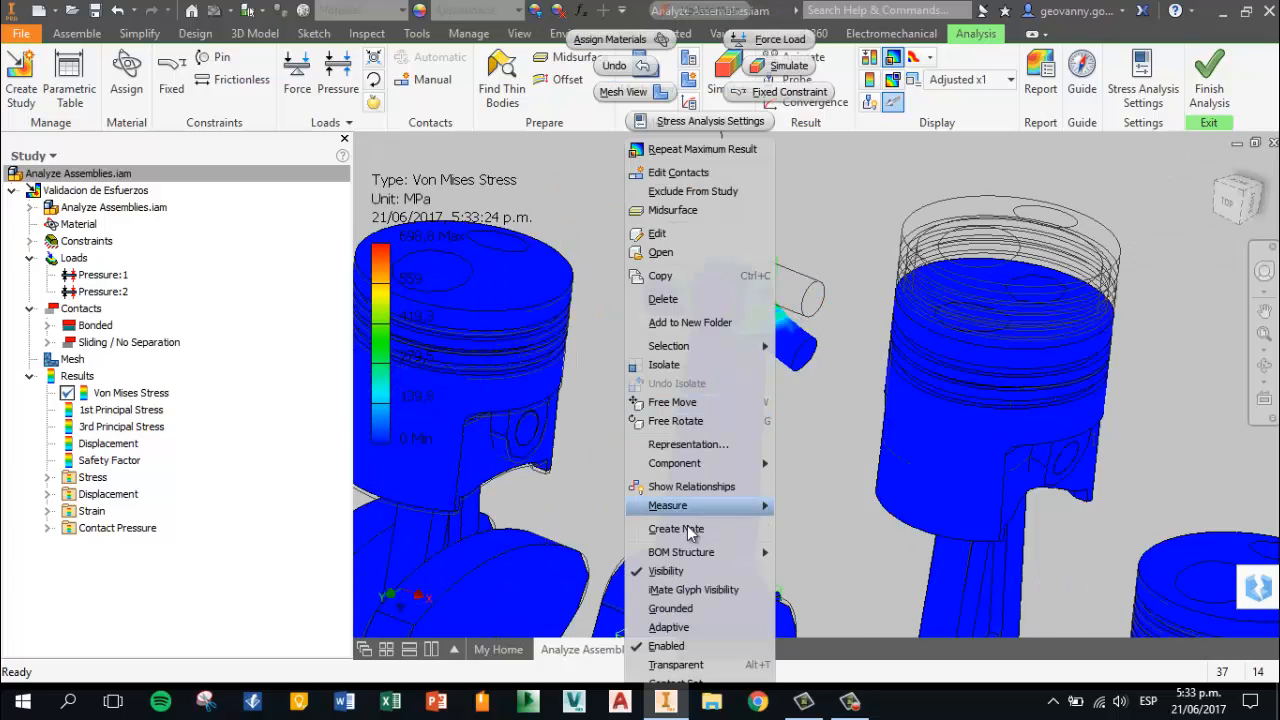
{"action": "left_click", "coordinate": [671, 574]}
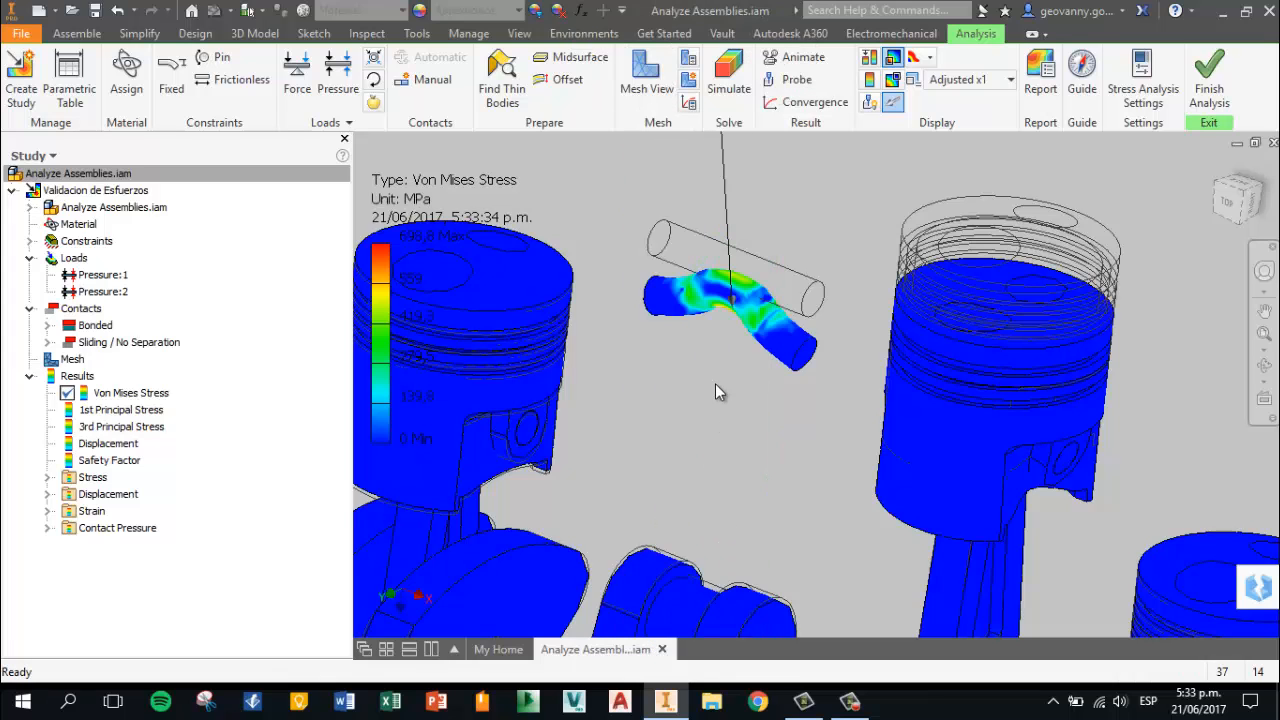
{"action": "scroll", "coordinate": [742, 415], "scroll_direction": "down", "scroll_amount": 4}
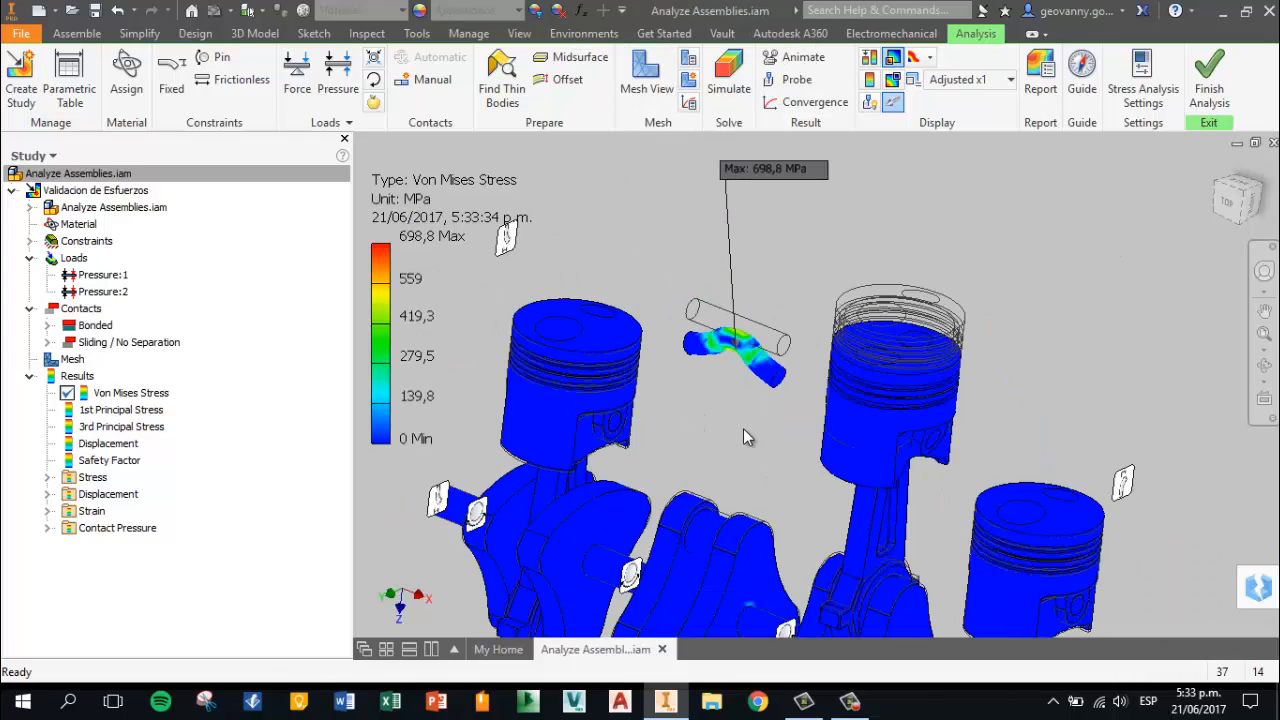
Examine the deformed shape and Von Mises stress distribution of the uncovered piston pin around its maximum marker
{"action": "scroll", "coordinate": [743, 450], "scroll_direction": "up", "scroll_amount": 2}
{"action": "middle_click_drag", "start_coordinate": [765, 397], "coordinate": [751, 420], "text": "shift"}
{"action": "scroll", "coordinate": [737, 343], "scroll_direction": "down", "scroll_amount": 5}
{"action": "scroll", "coordinate": [753, 419], "scroll_direction": "up", "scroll_amount": 4}
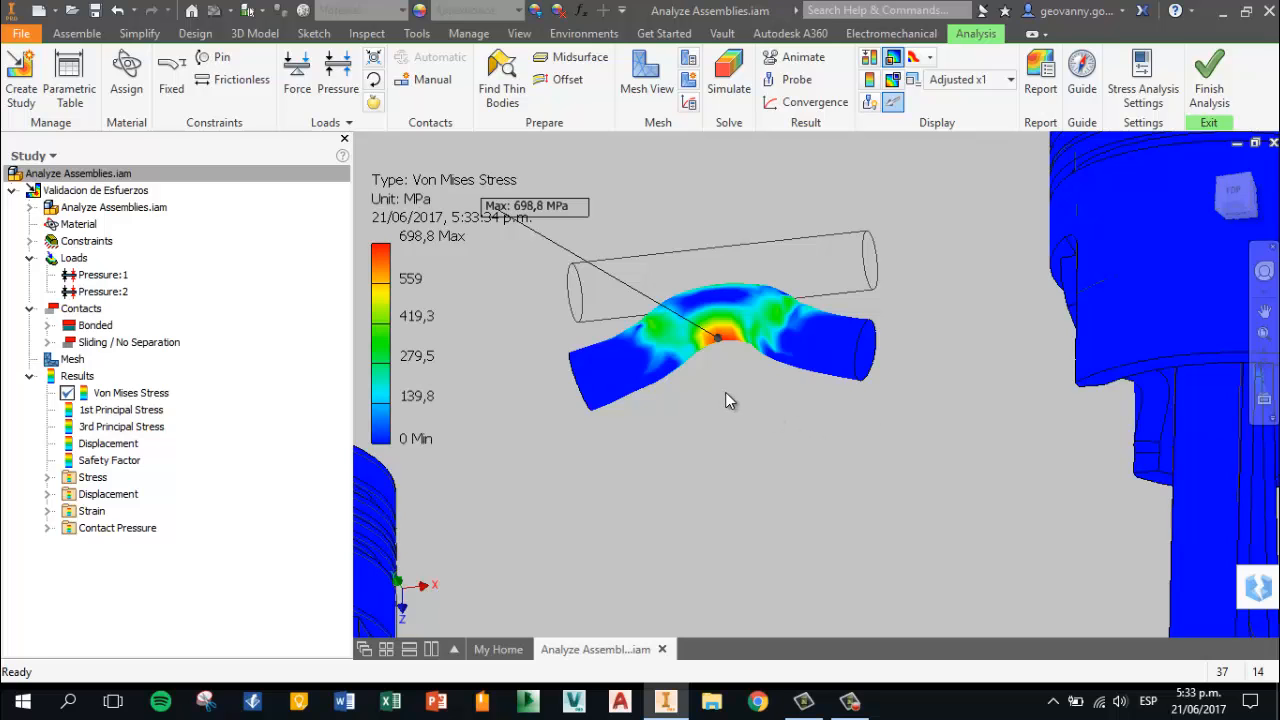
{"action": "middle_click_drag", "start_coordinate": [718, 395], "coordinate": [849, 443], "text": "shift"}
{"action": "scroll", "coordinate": [787, 397], "scroll_direction": "up", "scroll_amount": 5}
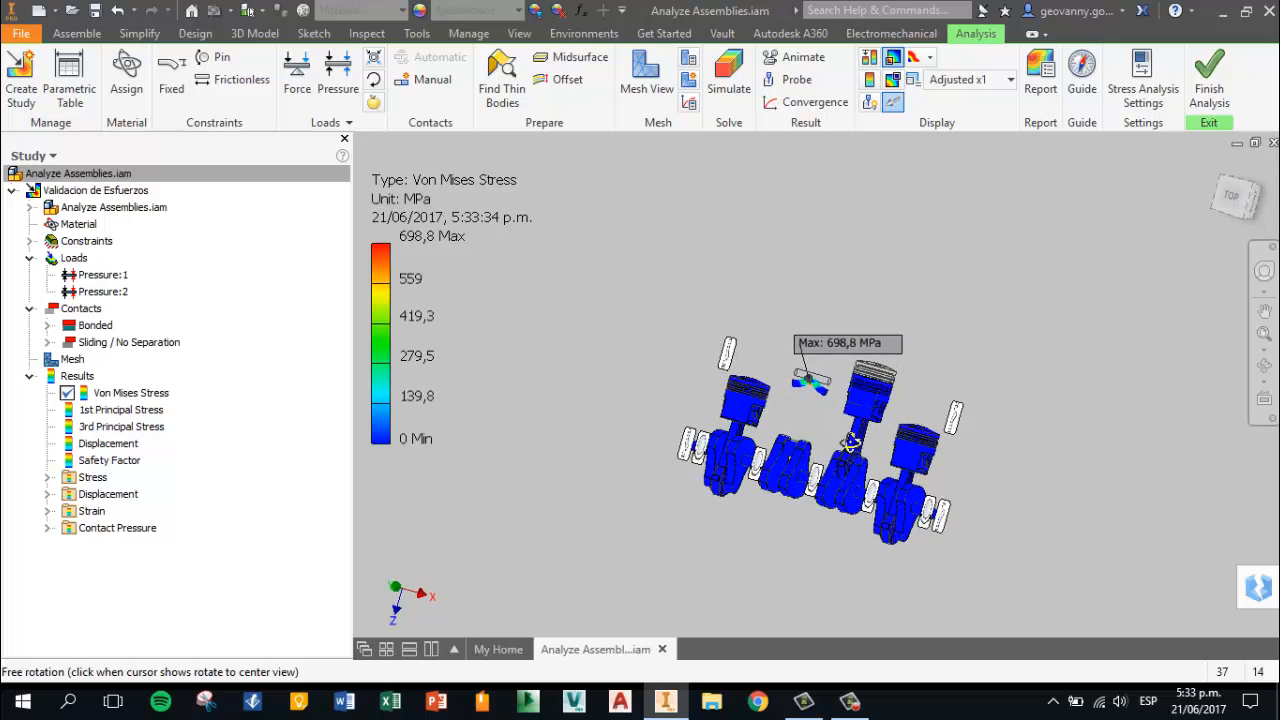
{"action": "scroll", "coordinate": [826, 410], "scroll_direction": "down", "scroll_amount": 5}
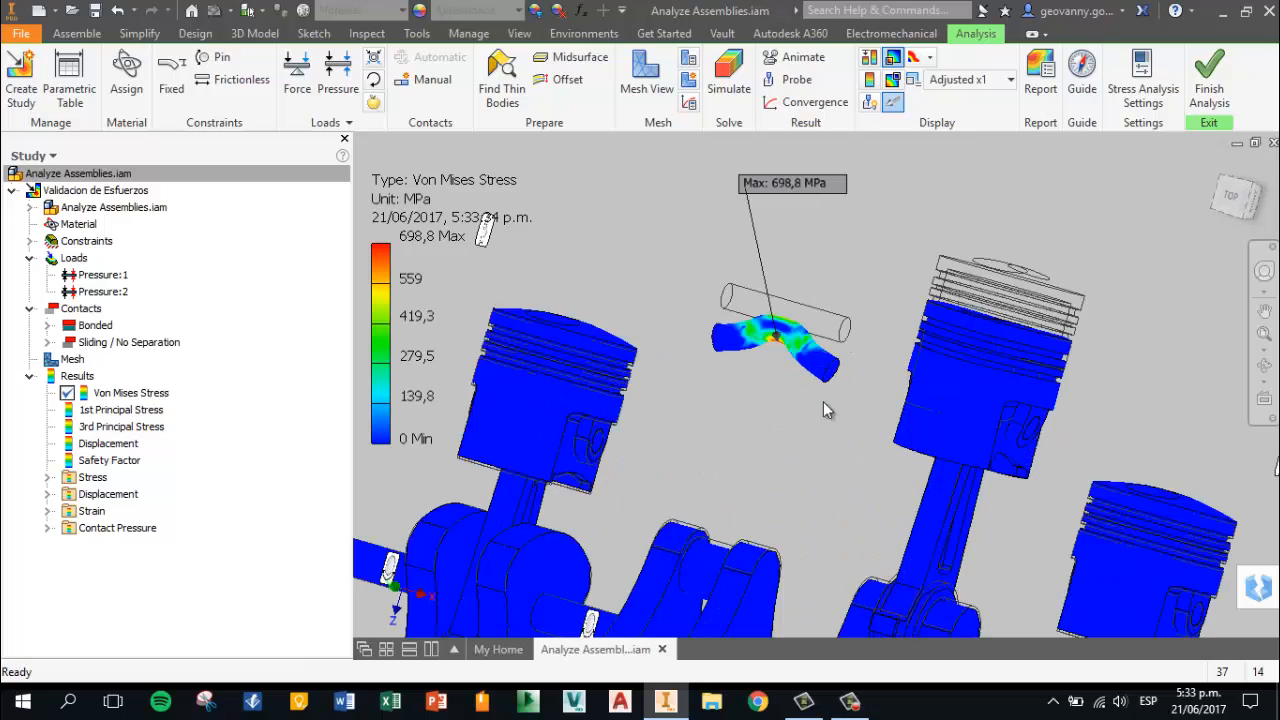
Play the results animation at Normal speed with 10 steps and the original shape shown, and close it
{"action": "left_click", "coordinate": [813, 60]}
{"action": "left_click", "coordinate": [154, 168]}
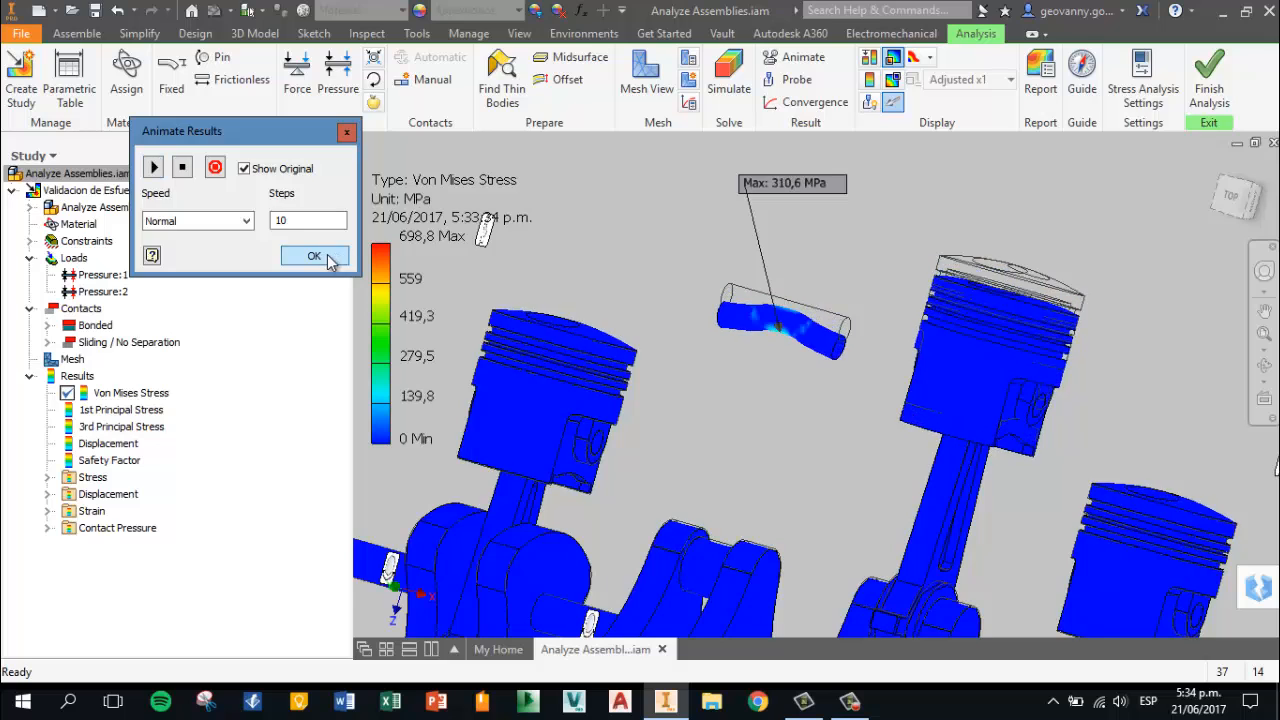
{"action": "left_click", "coordinate": [316, 256]}
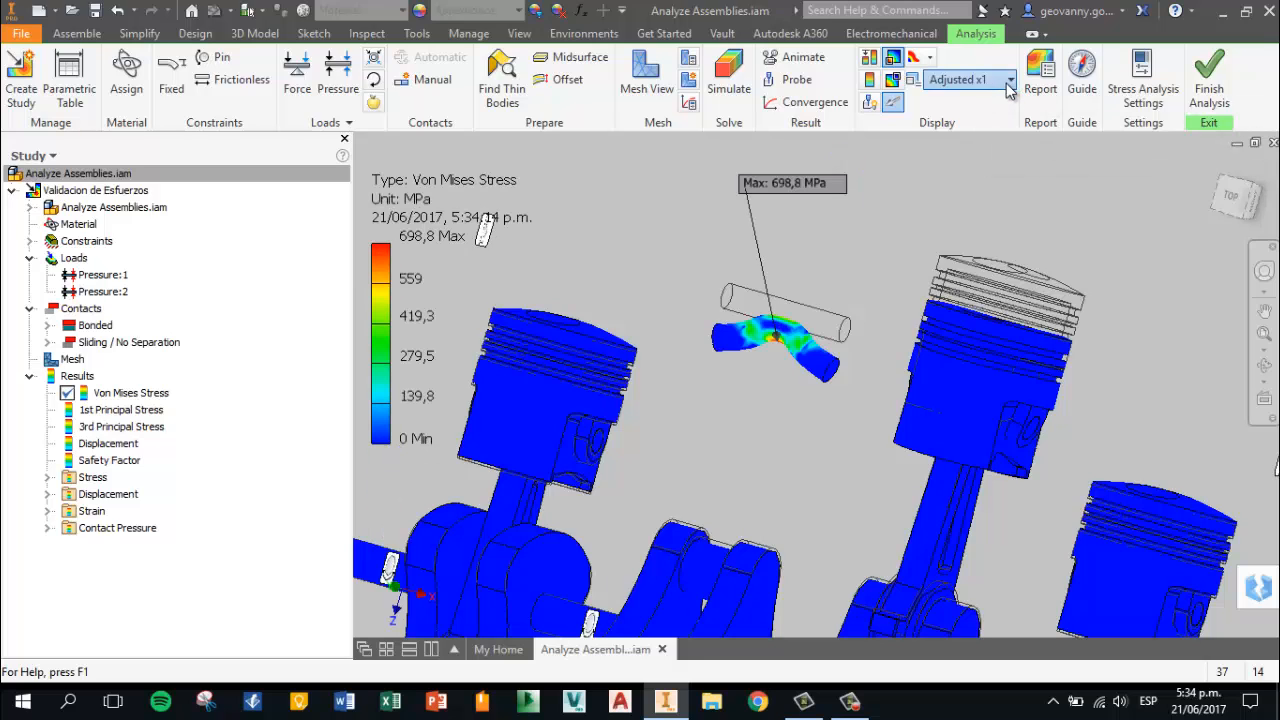
Set the displacement display scale to Actual and inspect the true deformation of the uncovered piston pin
{"action": "left_click", "coordinate": [1010, 80]}
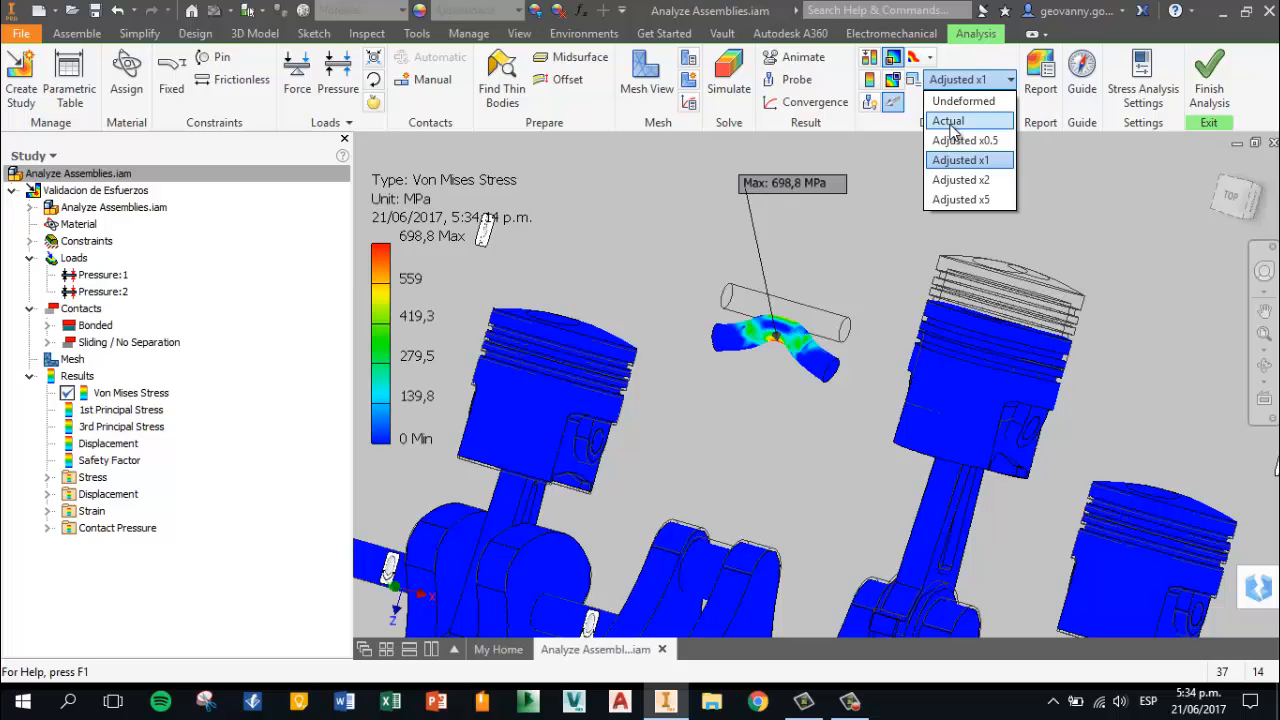
{"action": "left_click", "coordinate": [949, 121]}
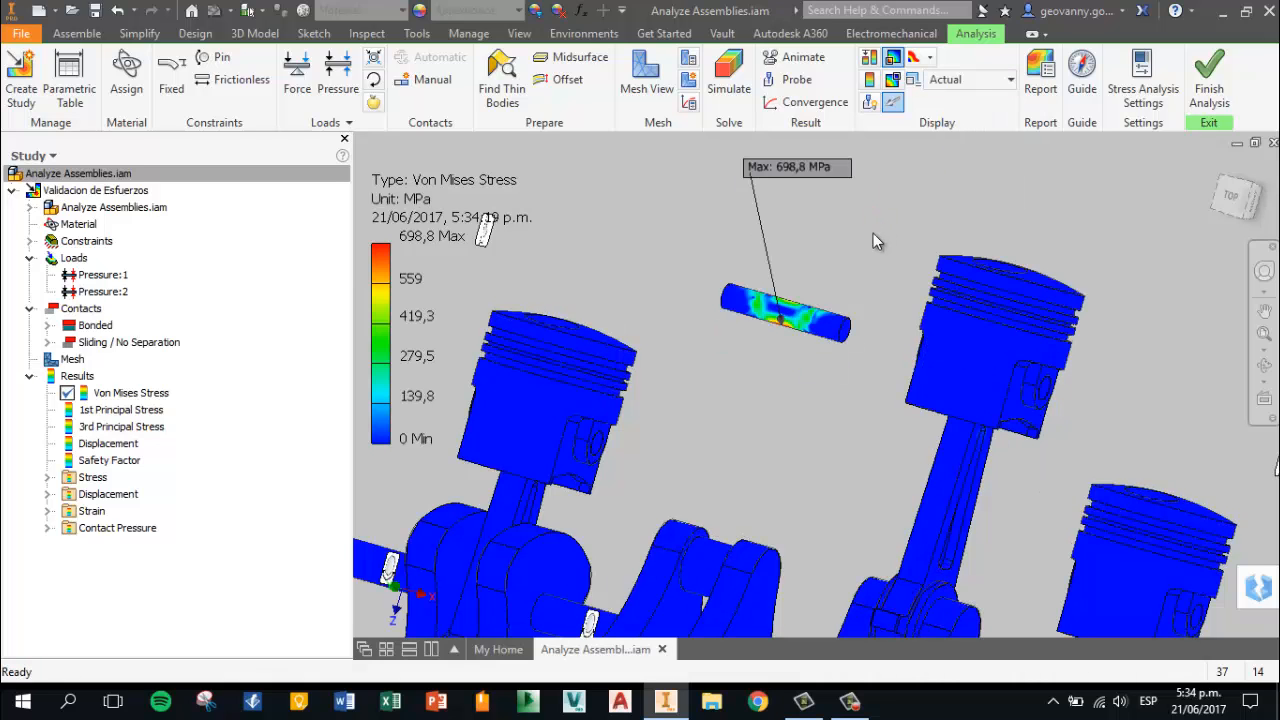
{"action": "scroll", "coordinate": [799, 316], "scroll_direction": "up", "scroll_amount": 3}
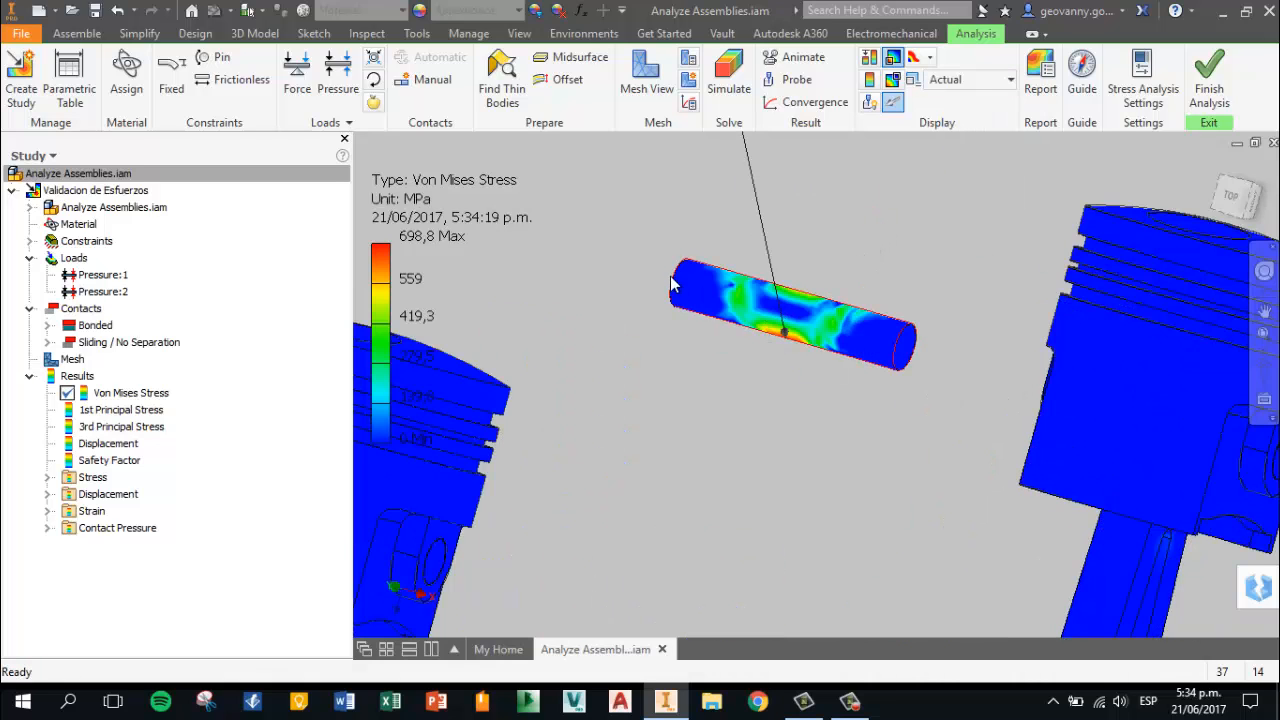
{"action": "scroll", "coordinate": [672, 285], "scroll_direction": "up", "scroll_amount": 2}
{"action": "scroll", "coordinate": [900, 295], "scroll_direction": "down", "scroll_amount": 6}
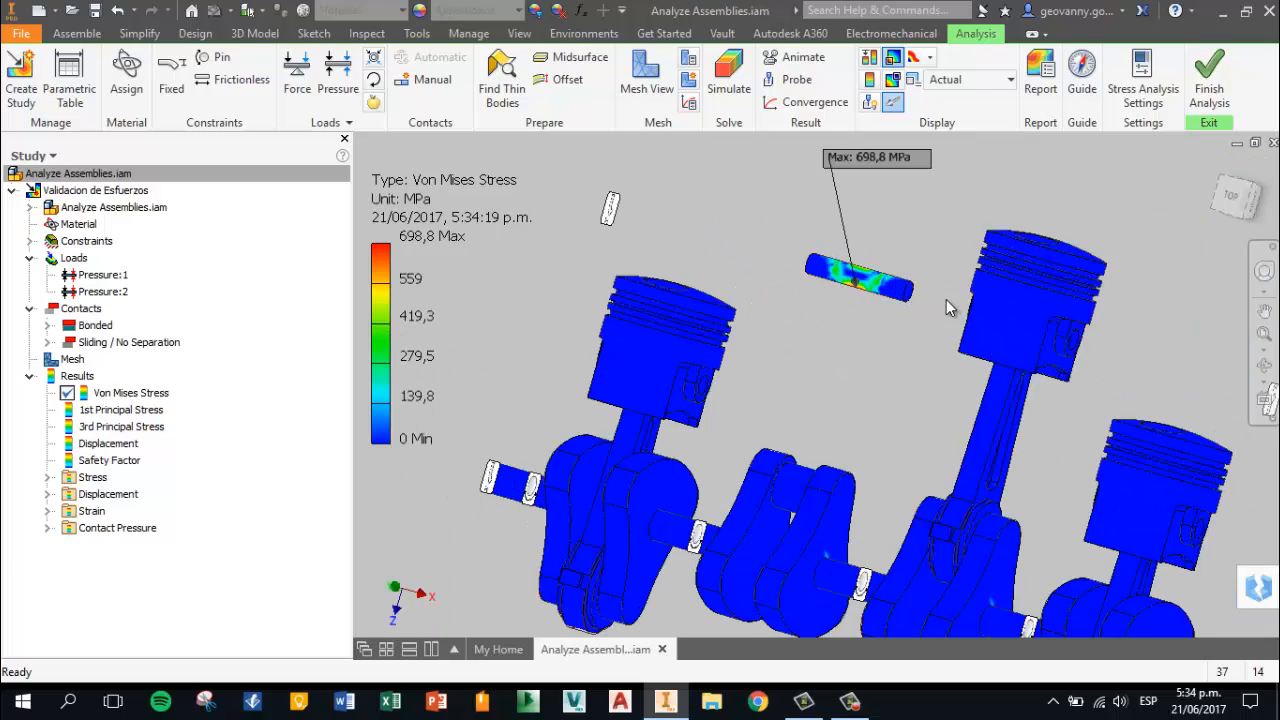
Hide the third piston and its connecting rod to uncover the second loaded pin for comparison
{"action": "scroll", "coordinate": [946, 299], "scroll_direction": "up", "scroll_amount": 1}
{"action": "right_click", "coordinate": [990, 286]}
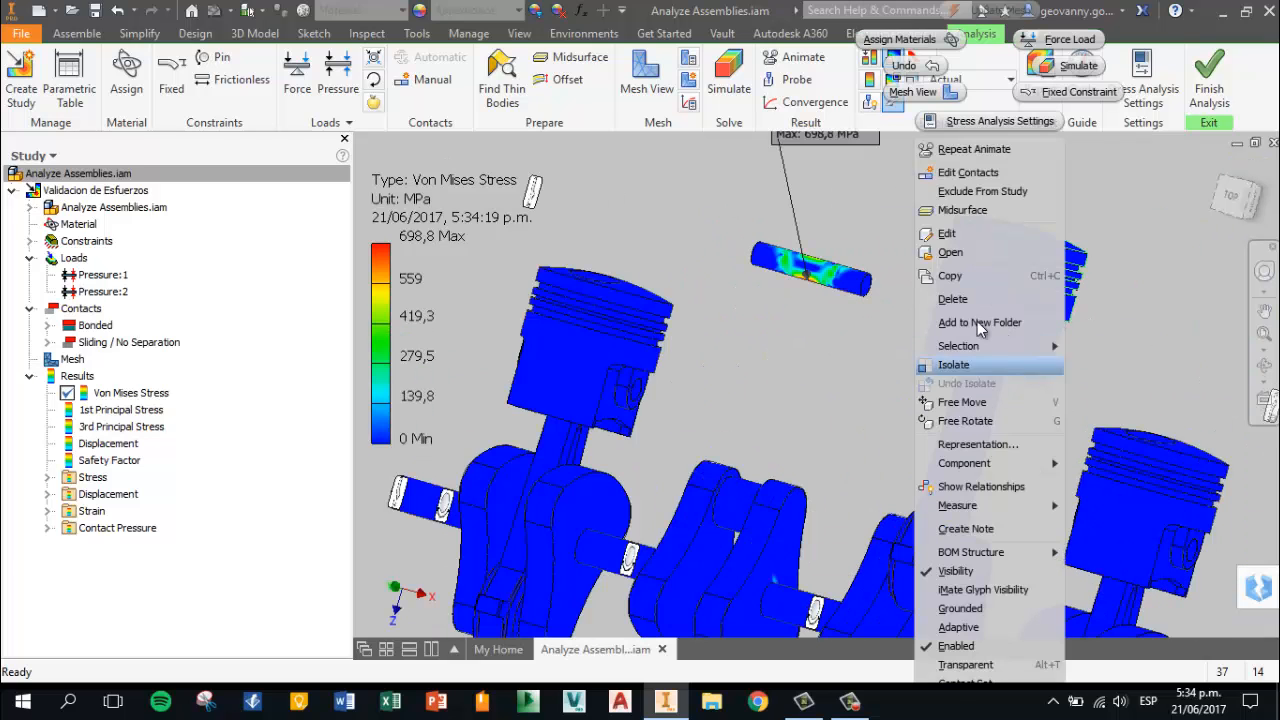
{"action": "left_click", "coordinate": [974, 573]}
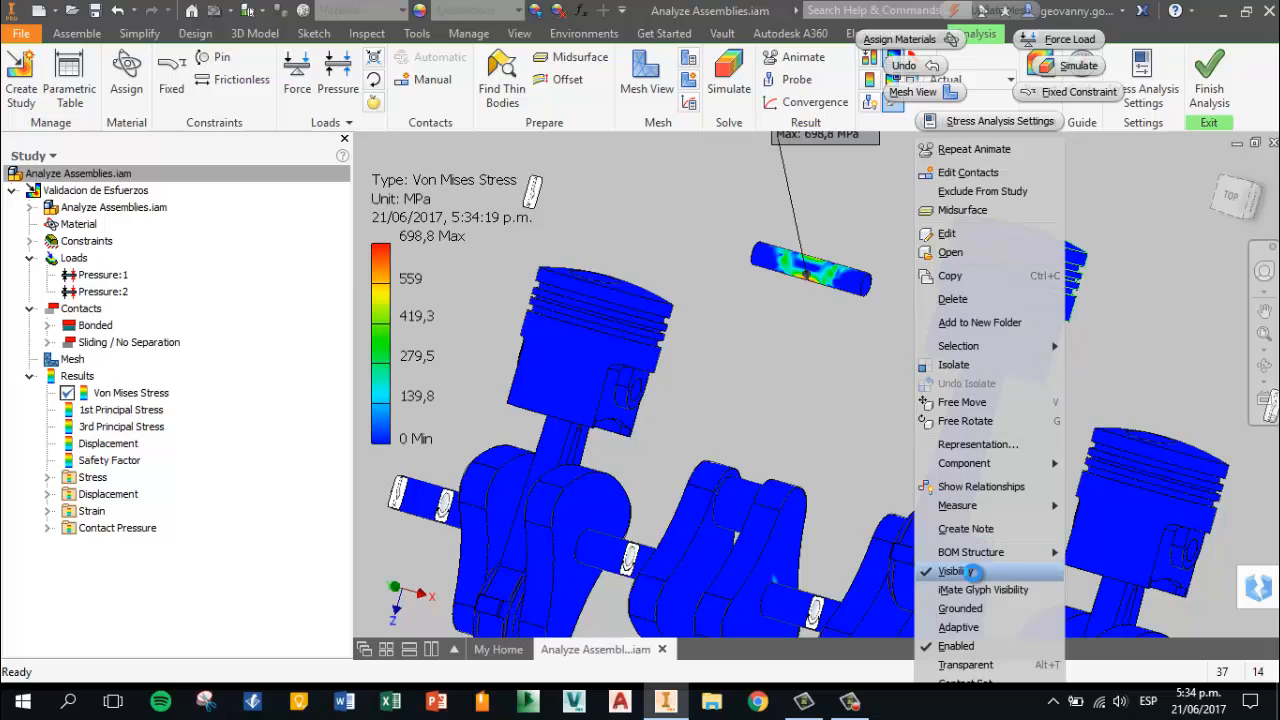
{"action": "right_click", "coordinate": [975, 421]}
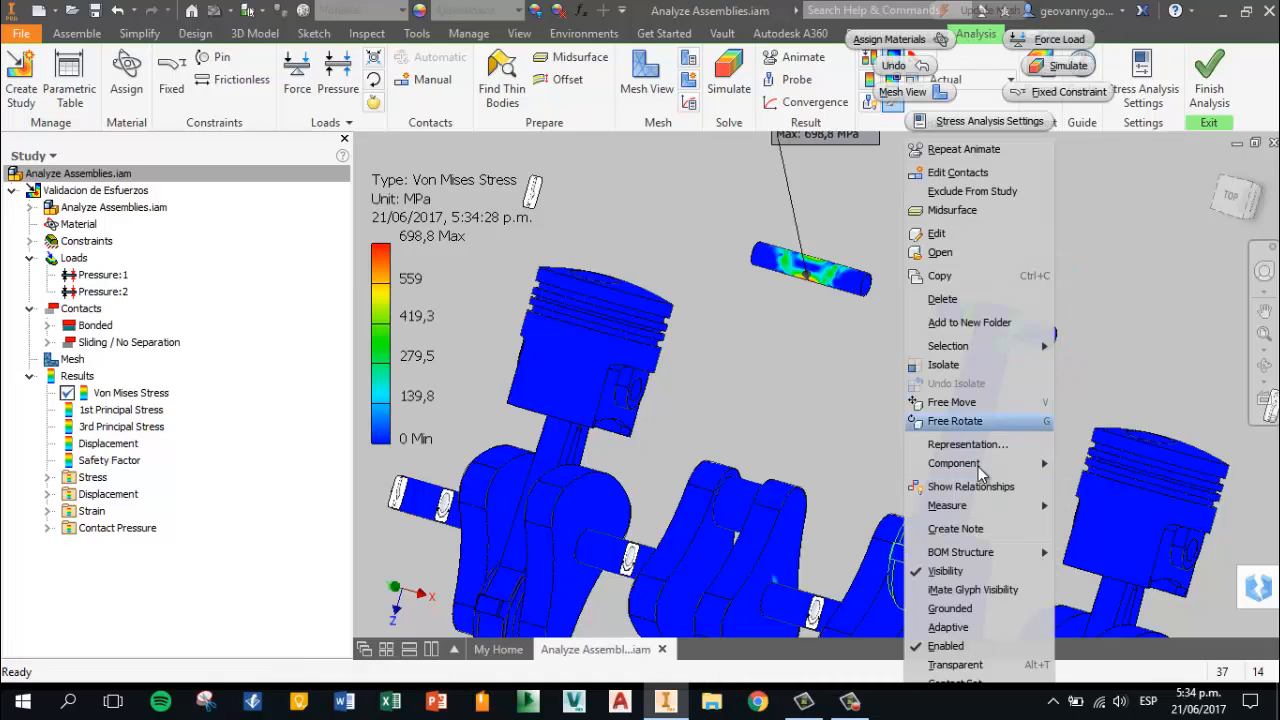
{"action": "left_click", "coordinate": [948, 571]}
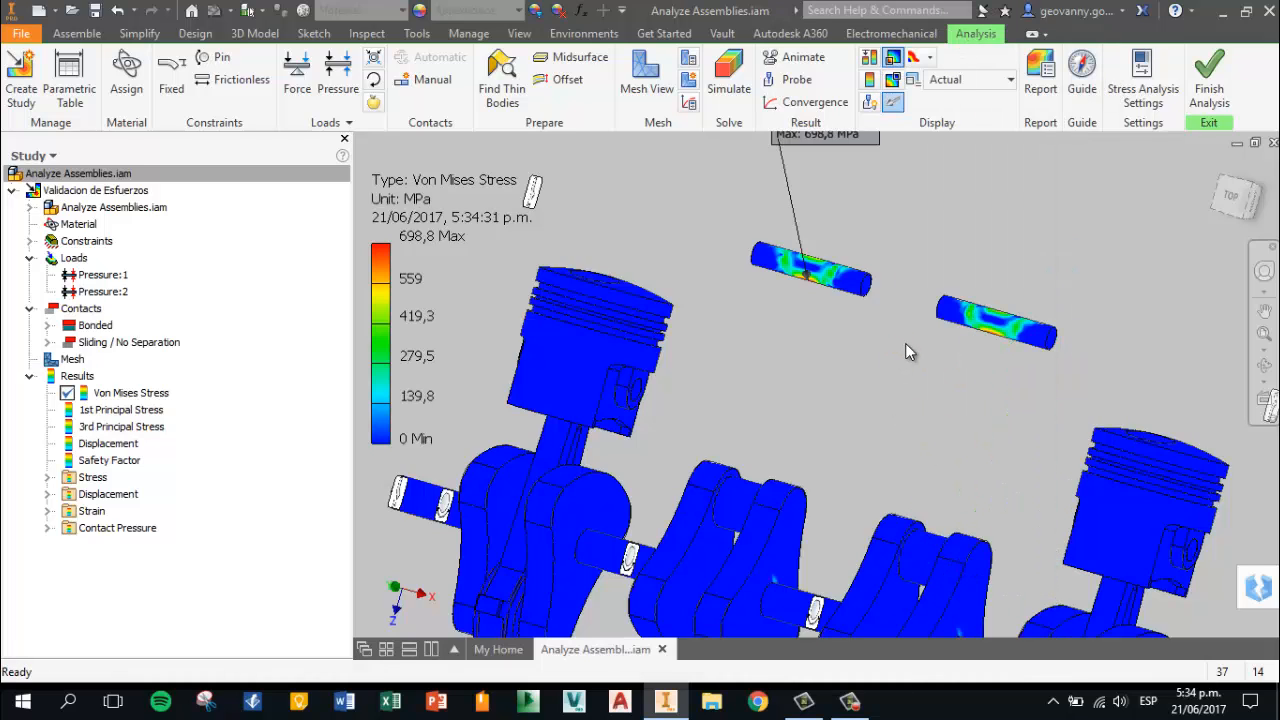
{"action": "mouse_move", "coordinate": [913, 363]}
{"action": "middle_mouse_down", "text": "shift"}
{"action": "mouse_move", "coordinate": [1006, 366]}
{"action": "mouse_move", "coordinate": [934, 334]}
{"action": "mouse_move", "coordinate": [905, 370]}
{"action": "mouse_move", "coordinate": [895, 356]}
{"action": "middle_mouse_up", "text": "shift"}
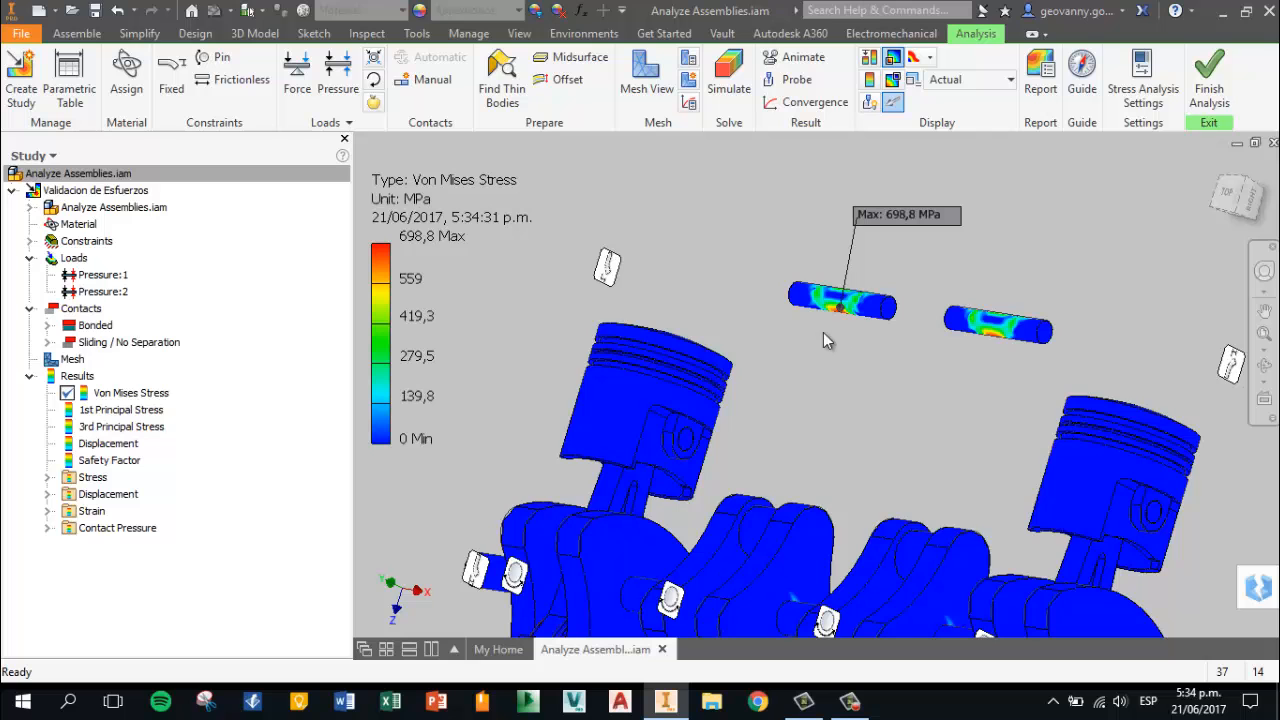
{"action": "middle_click_drag", "start_coordinate": [905, 401], "coordinate": [760, 366], "text": "shift"}
Display the 1st Principal Stress and the 3rd Principal Stress results in turn to review both uncovered pins
{"action": "double_click", "coordinate": [120, 410]}
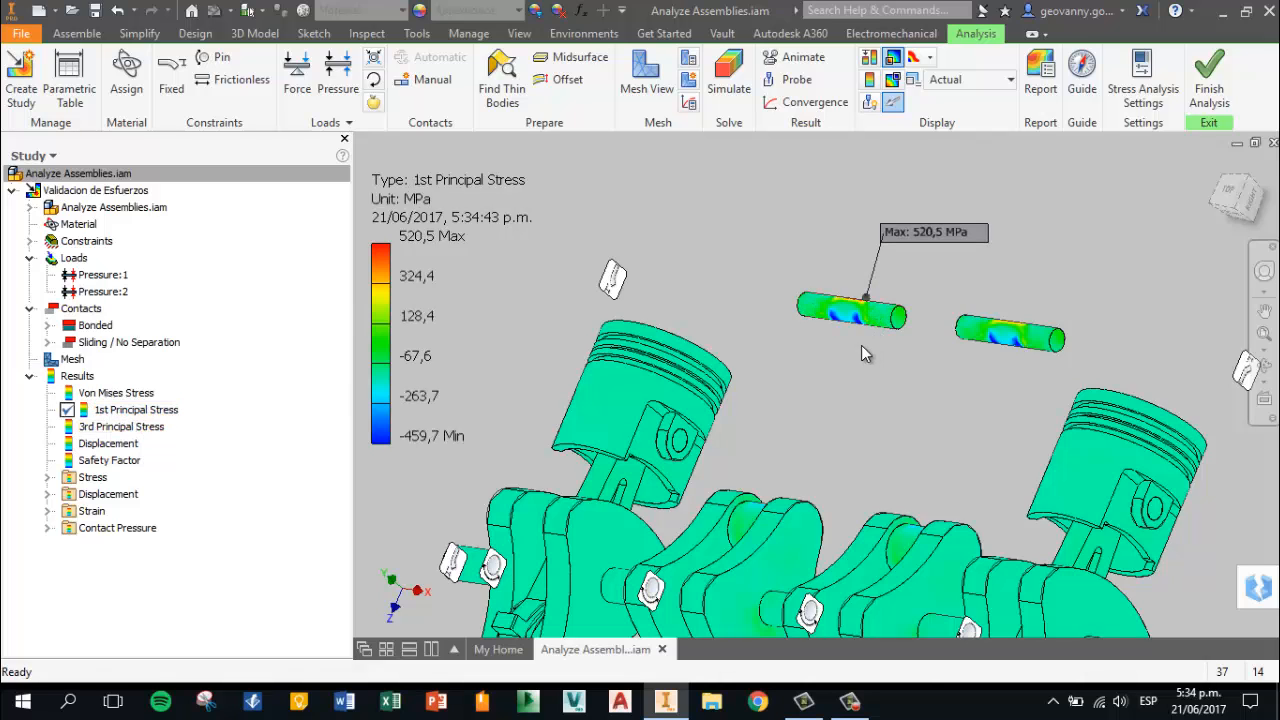
{"action": "middle_click_drag", "start_coordinate": [866, 345], "coordinate": [855, 385], "text": "shift"}
{"action": "scroll", "coordinate": [863, 231], "scroll_direction": "down", "scroll_amount": 3}
{"action": "scroll", "coordinate": [866, 360], "scroll_direction": "up", "scroll_amount": 7}
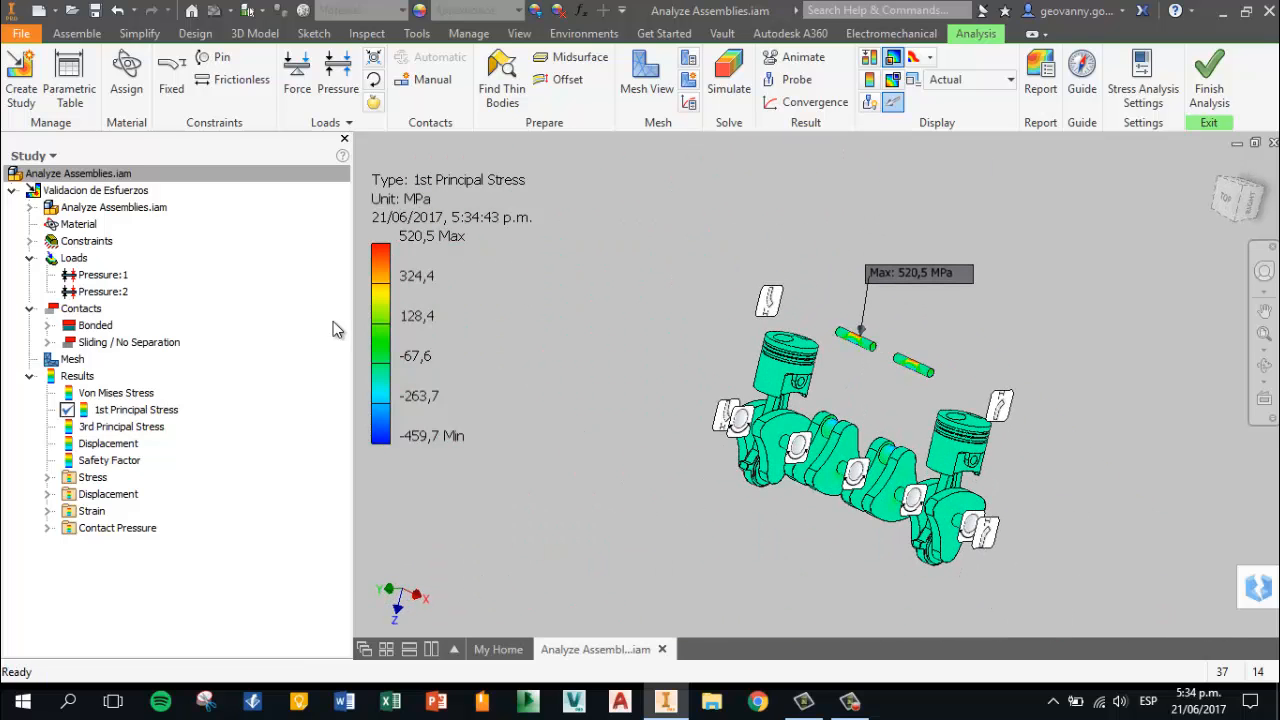
{"action": "double_click", "coordinate": [112, 427]}
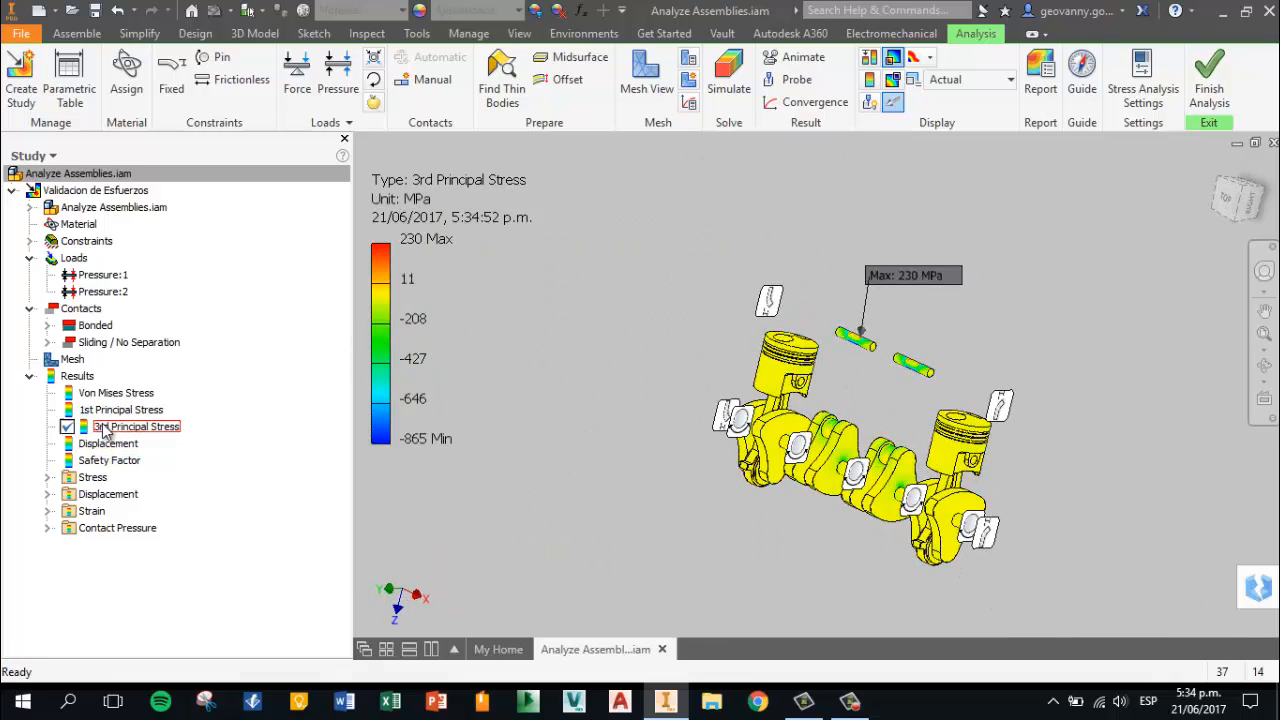
{"action": "scroll", "coordinate": [984, 368], "scroll_direction": "down", "scroll_amount": 3}
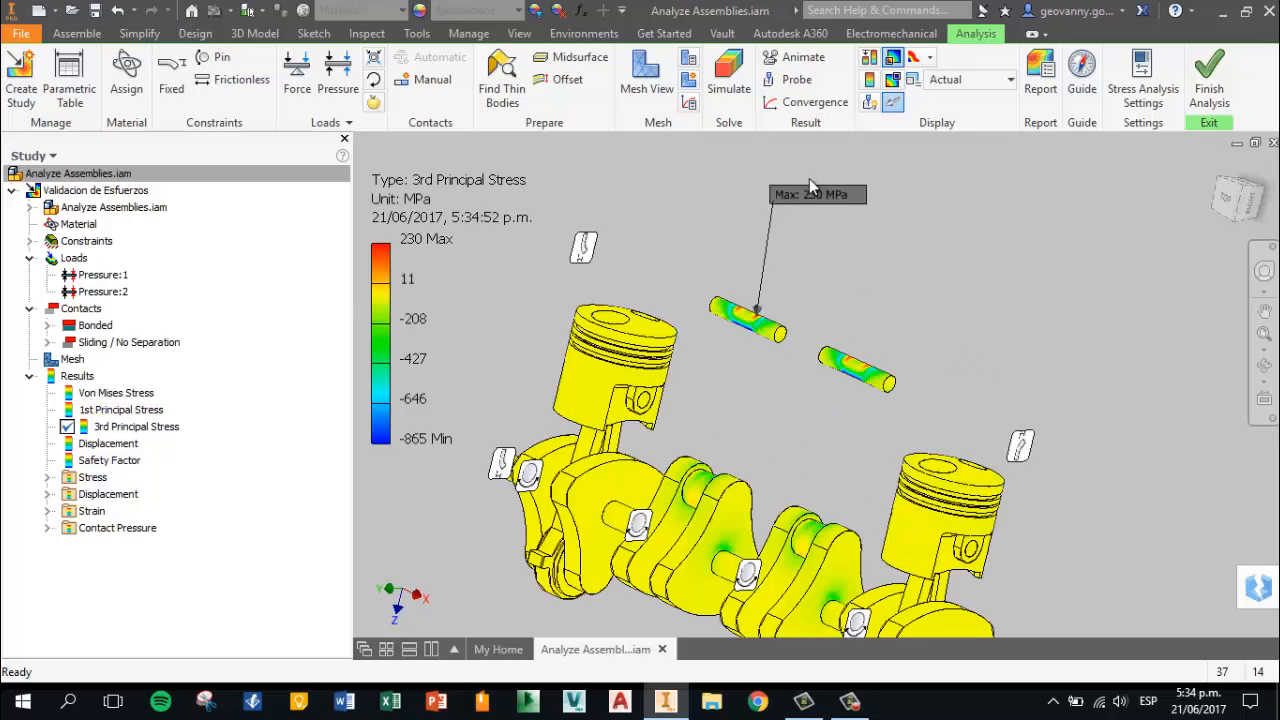
Display the Displacement result and examine its distribution along the two uncovered piston pins
{"action": "double_click", "coordinate": [100, 444]}
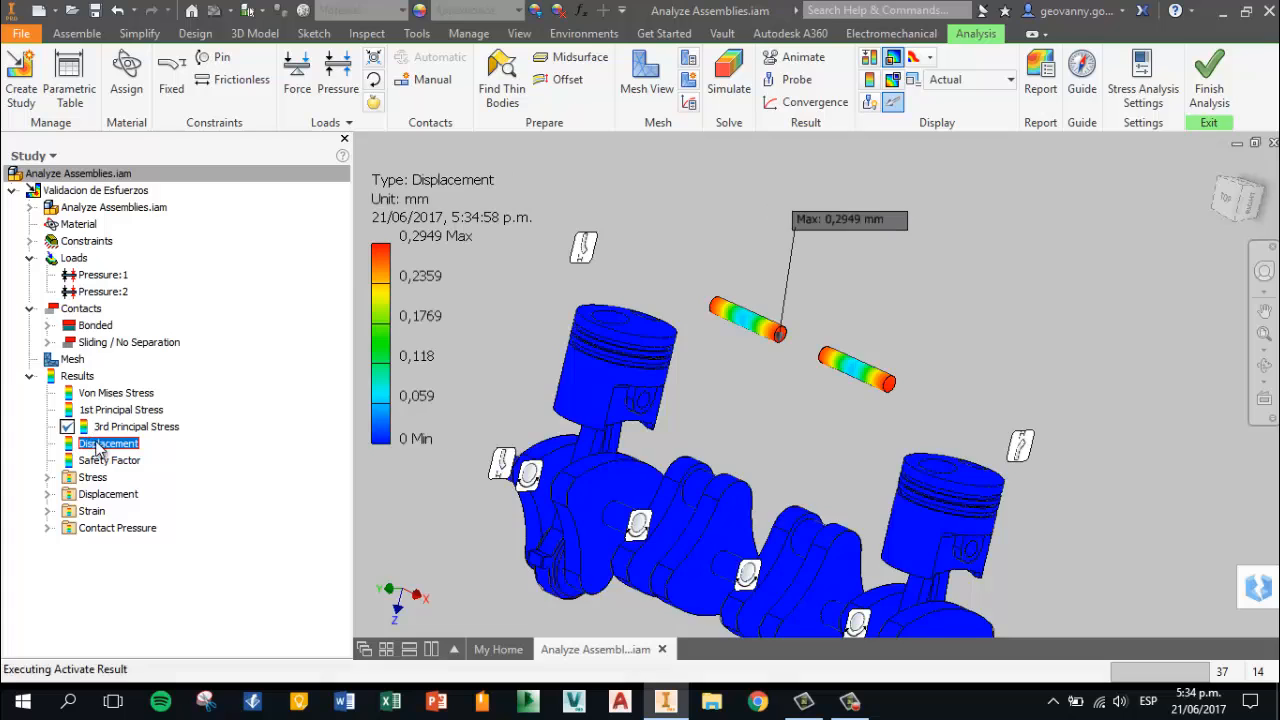
{"action": "middle_click_drag", "start_coordinate": [812, 338], "coordinate": [753, 364], "text": "shift"}
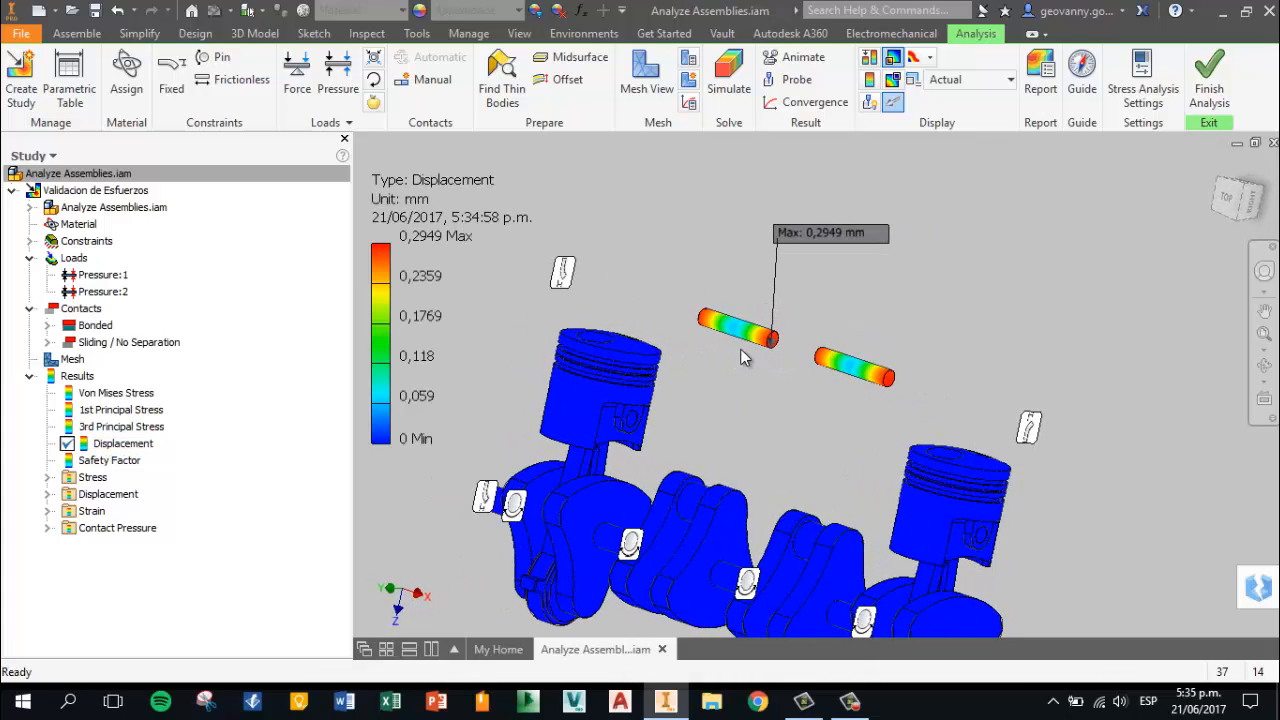
{"action": "scroll", "coordinate": [827, 283], "scroll_direction": "down", "scroll_amount": 3}
{"action": "scroll", "coordinate": [826, 281], "scroll_direction": "up", "scroll_amount": 4}
{"action": "scroll", "coordinate": [803, 311], "scroll_direction": "down", "scroll_amount": 2}
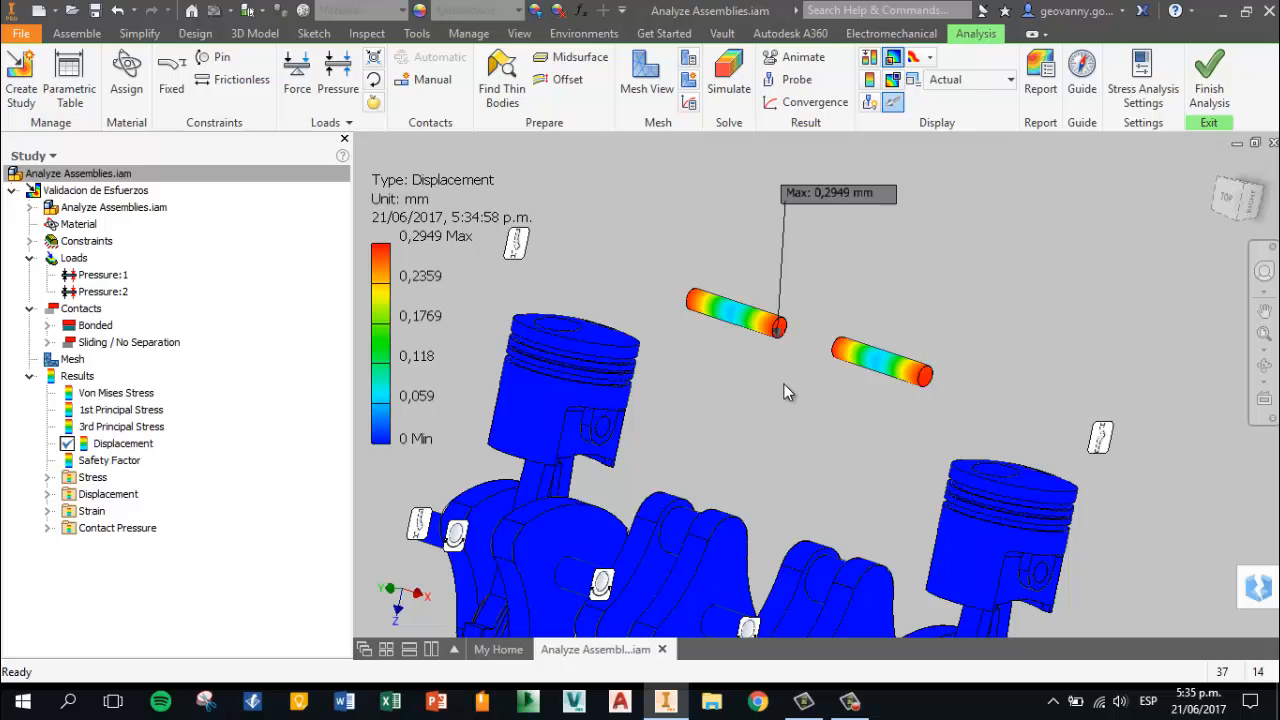
{"action": "scroll", "coordinate": [783, 386], "scroll_direction": "up", "scroll_amount": 5}
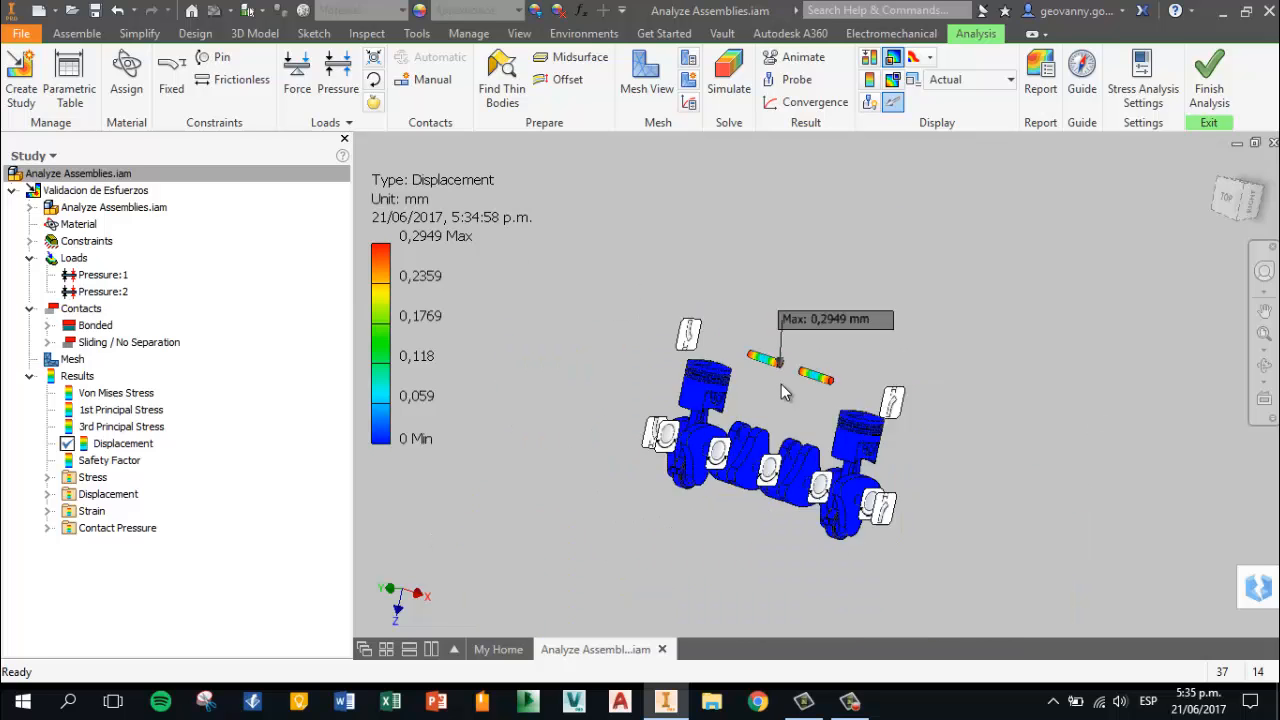
{"action": "scroll", "coordinate": [783, 385], "scroll_direction": "down", "scroll_amount": 4}
{"action": "scroll", "coordinate": [783, 385], "scroll_direction": "up", "scroll_amount": 3}
{"action": "scroll", "coordinate": [783, 385], "scroll_direction": "down", "scroll_amount": 2}
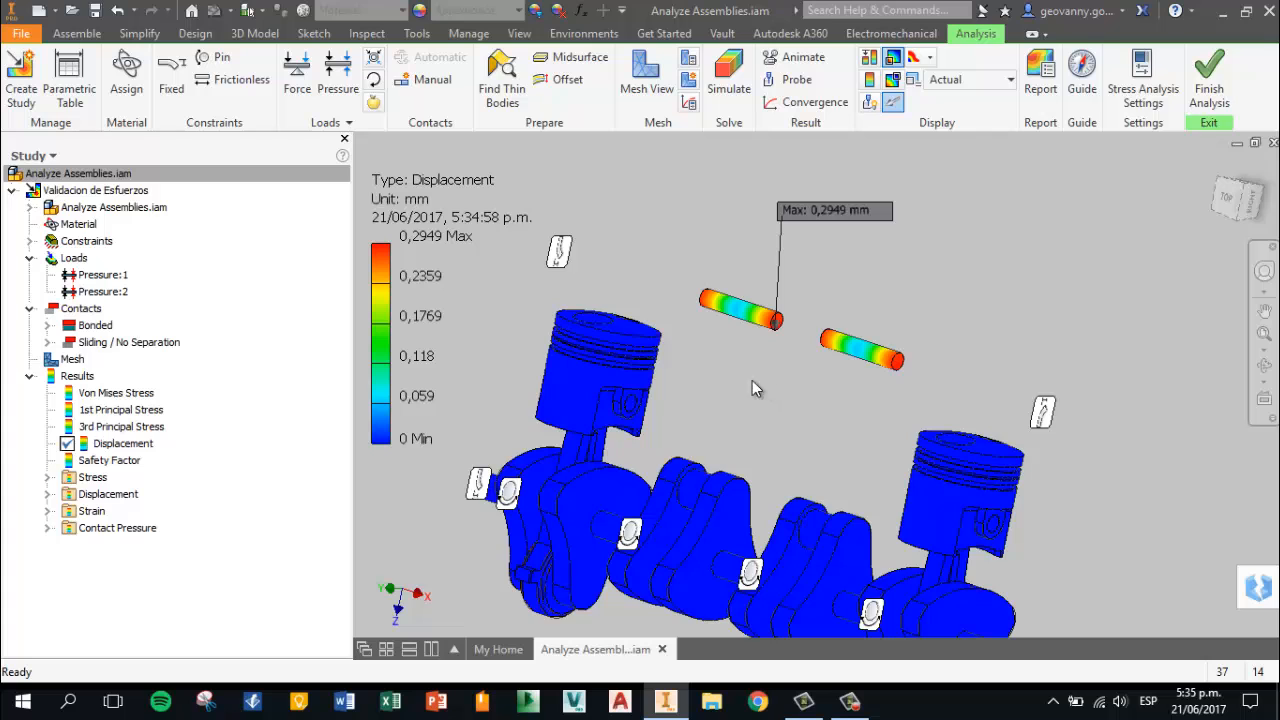
Display the Safety Factor result and mark the location of its minimum value on the model
{"action": "double_click", "coordinate": [140, 460]}
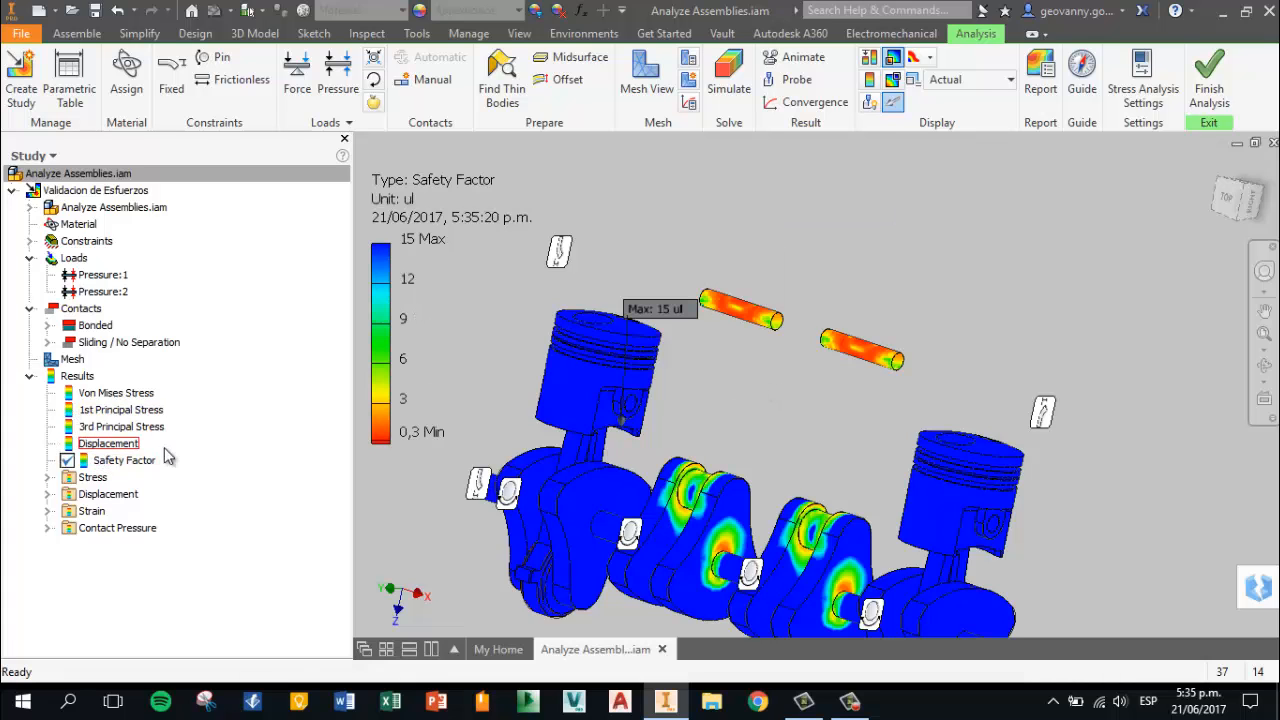
{"action": "middle_click_drag", "start_coordinate": [756, 393], "coordinate": [809, 396], "text": "shift"}
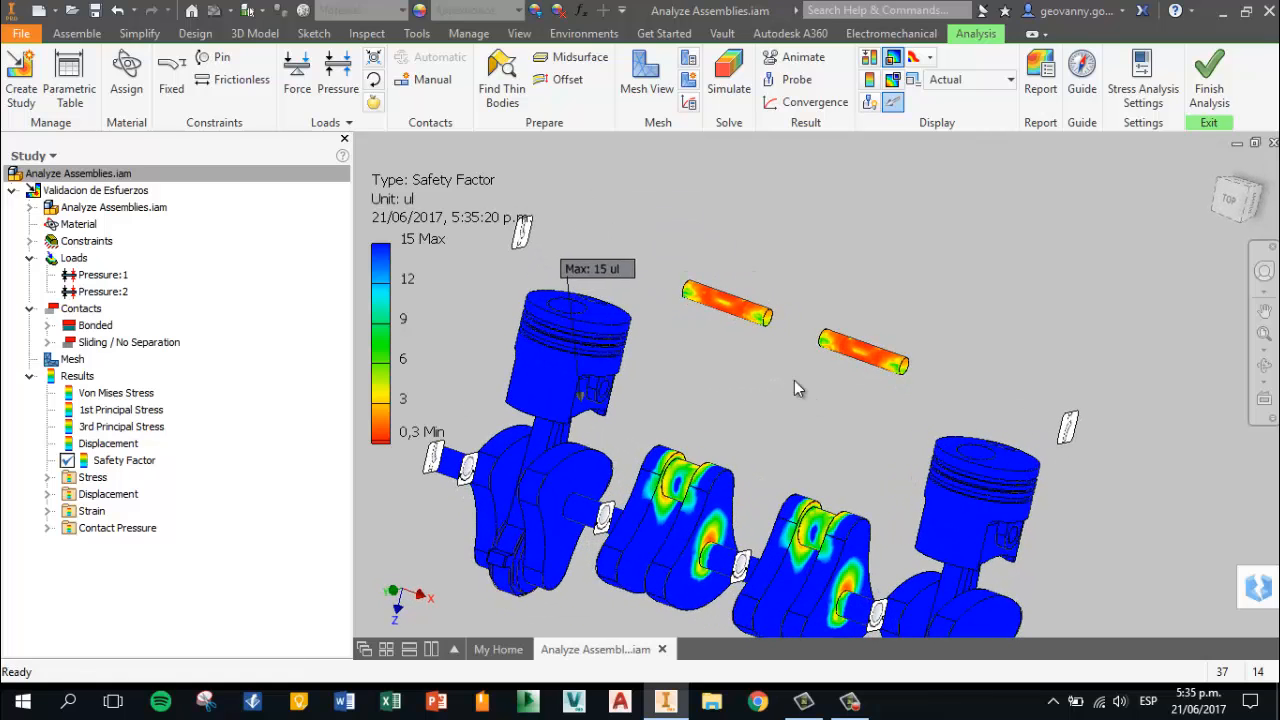
{"action": "left_click", "coordinate": [893, 79]}
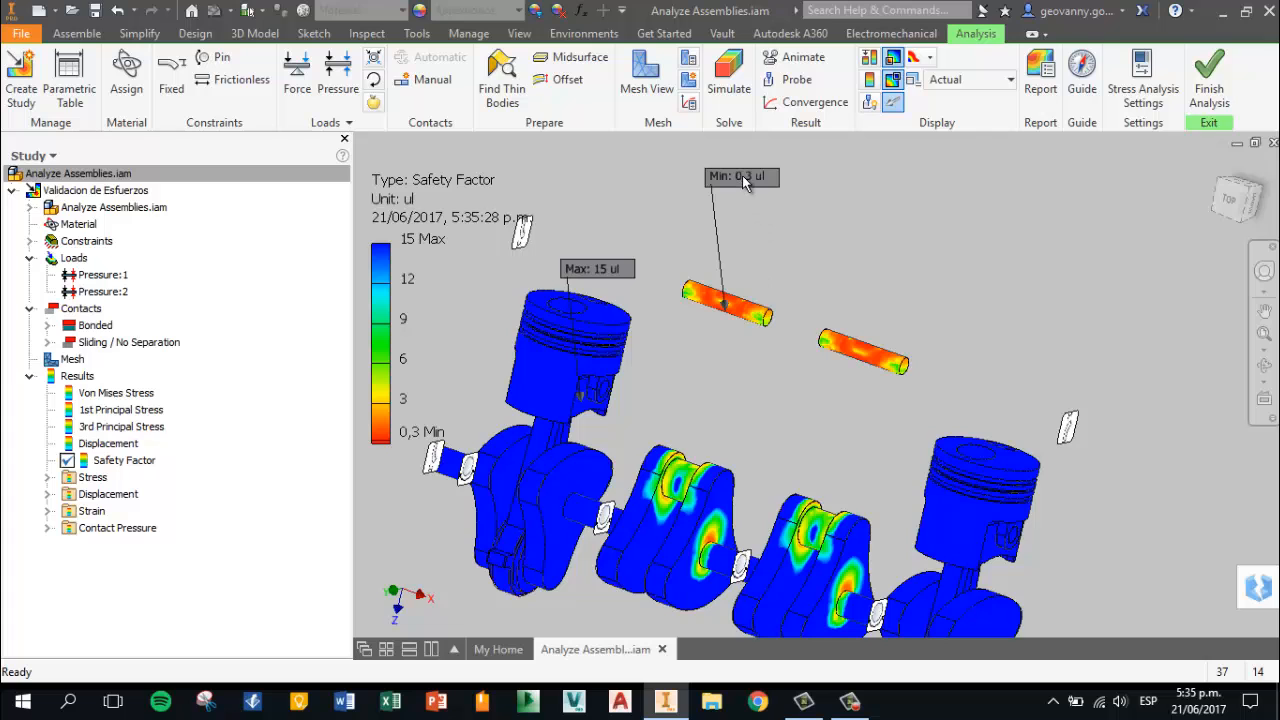
Examine the safety factor distribution on the uncovered piston pins and on the crankshaft
{"action": "scroll", "coordinate": [758, 315], "scroll_direction": "up", "scroll_amount": 4}
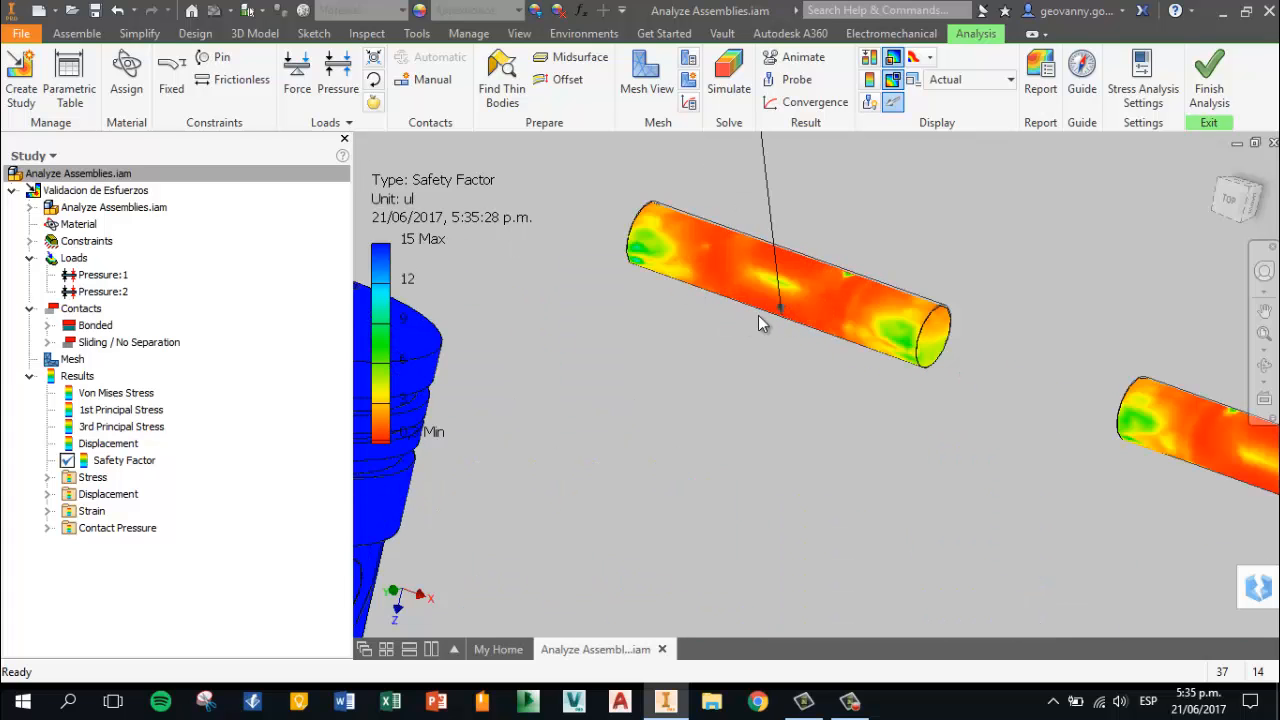
{"action": "scroll", "coordinate": [765, 318], "scroll_direction": "down", "scroll_amount": 5}
{"action": "middle_click_drag", "start_coordinate": [826, 339], "coordinate": [828, 306]}
{"action": "scroll", "coordinate": [827, 338], "scroll_direction": "down", "scroll_amount": 1}
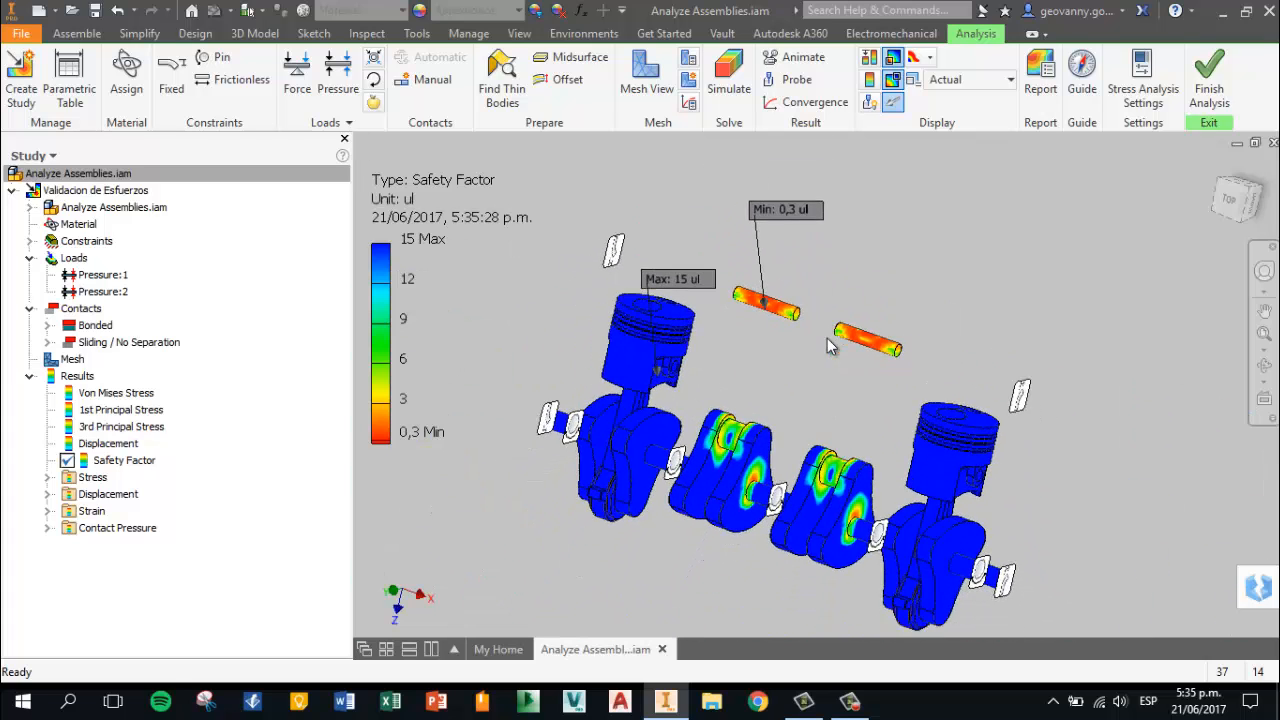
{"action": "scroll", "coordinate": [827, 338], "scroll_direction": "down", "scroll_amount": 1}
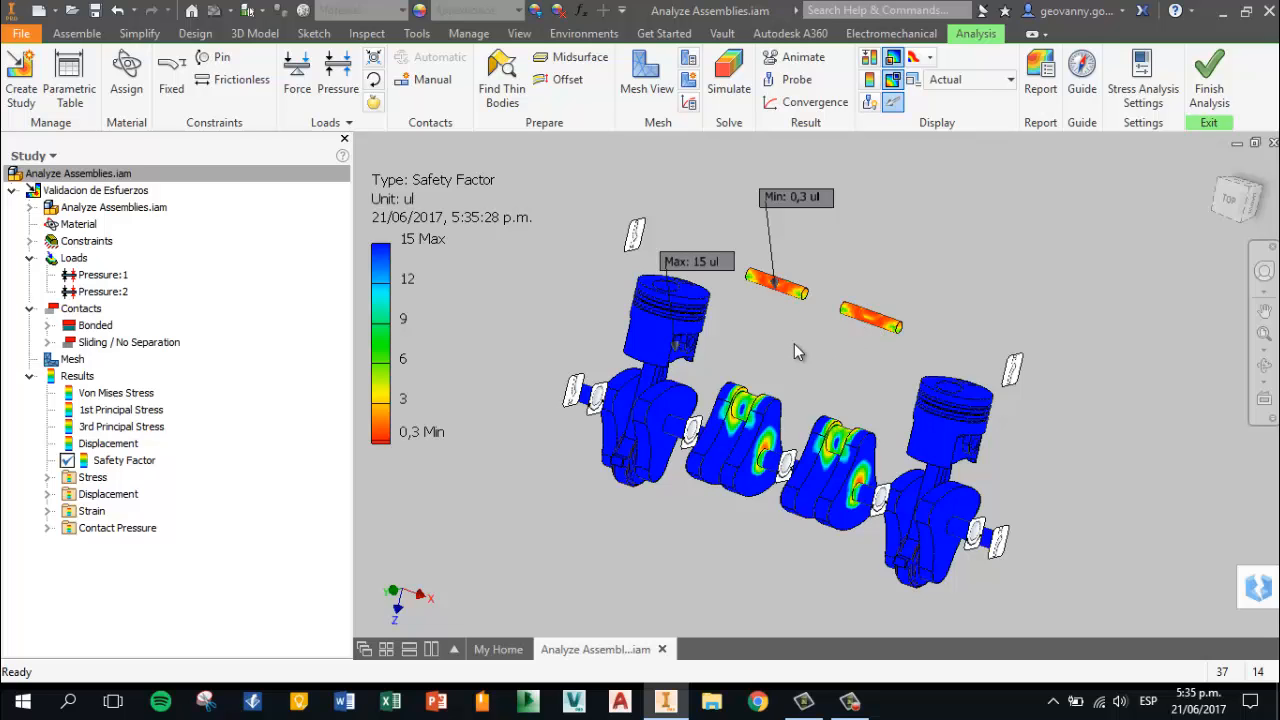
{"action": "mouse_move", "coordinate": [958, 227]}
{"action": "middle_mouse_down", "text": "shift"}
{"action": "mouse_move", "coordinate": [966, 239]}
{"action": "mouse_move", "coordinate": [953, 245]}
{"action": "middle_mouse_up", "text": "shift"}
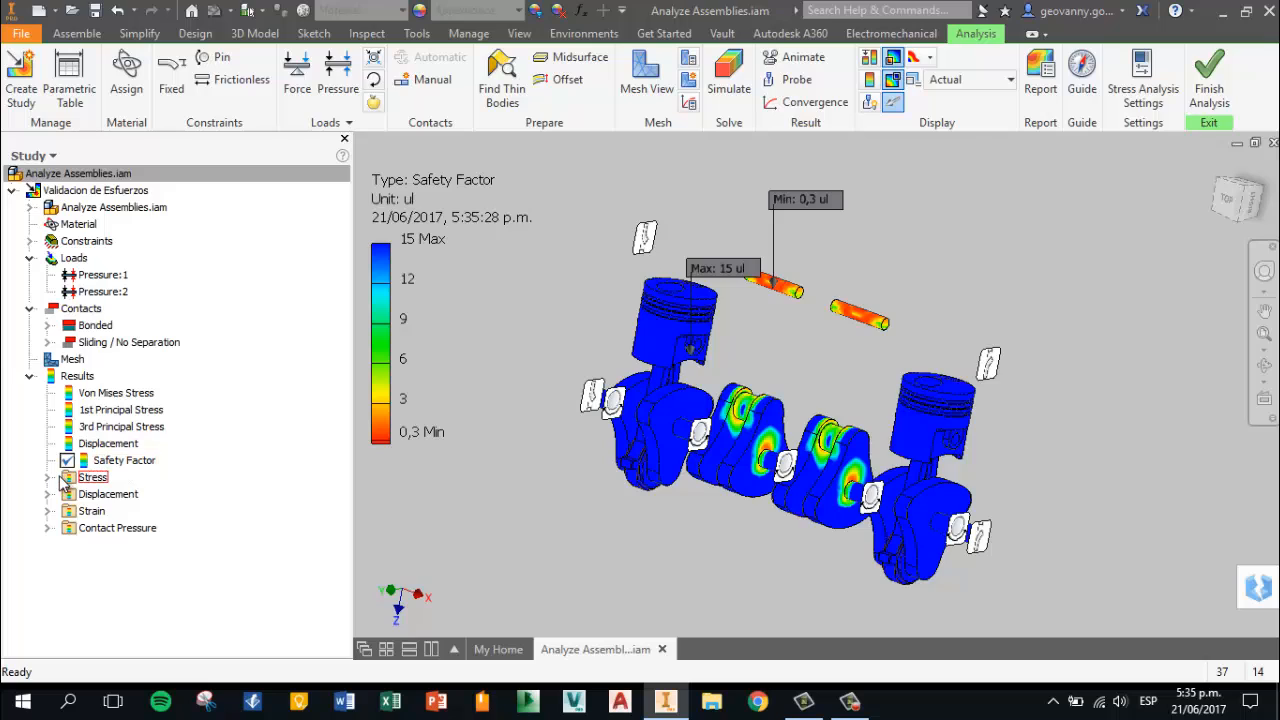
Display the overall Contact Pressure result and examine the crankshaft journal around the maximum value marker
{"action": "left_click", "coordinate": [47, 528]}
{"action": "double_click", "coordinate": [112, 544]}
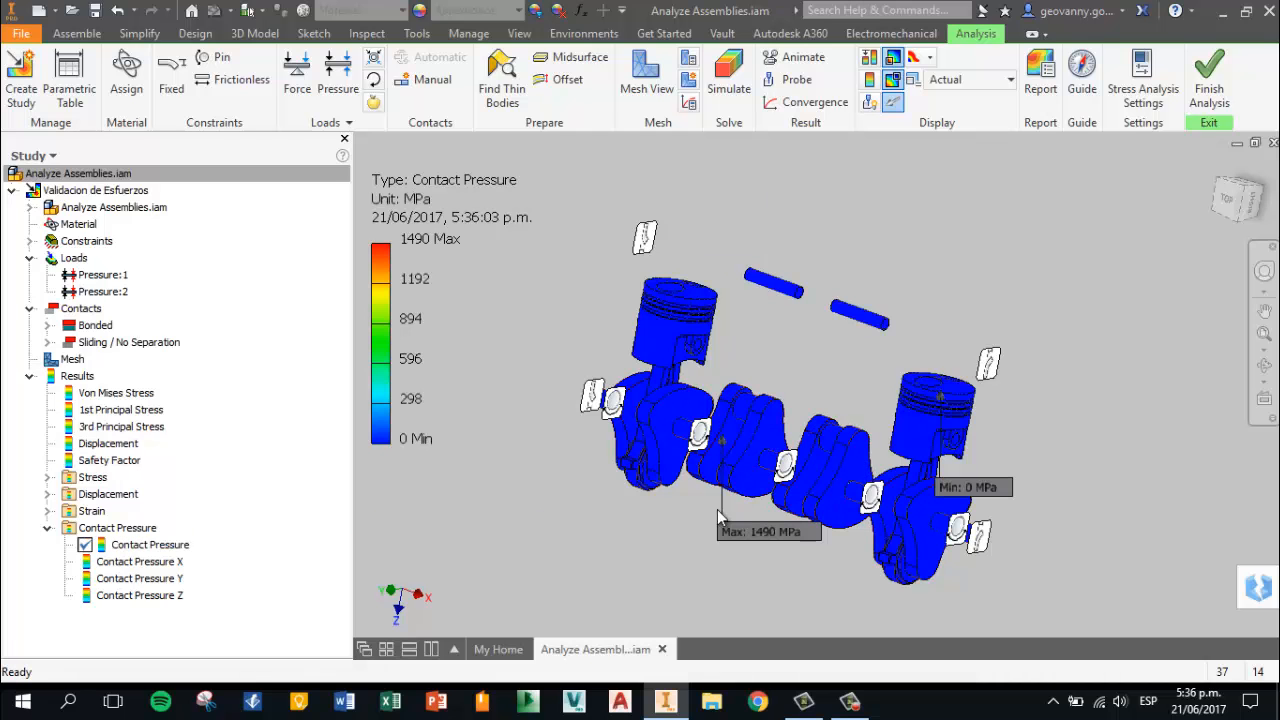
{"action": "middle_click_drag", "start_coordinate": [650, 522], "coordinate": [762, 548], "text": "shift"}
{"action": "scroll", "coordinate": [749, 524], "scroll_direction": "up", "scroll_amount": 5}
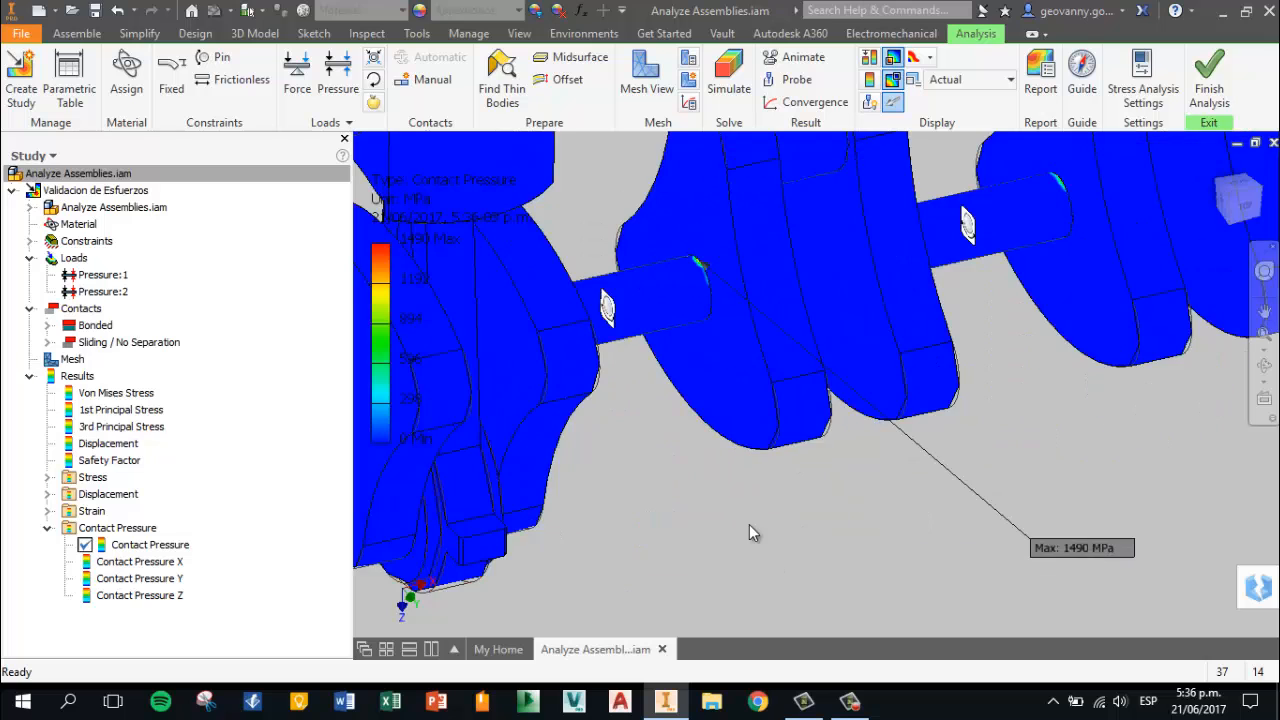
{"action": "scroll", "coordinate": [688, 265], "scroll_direction": "down", "scroll_amount": 4}
{"action": "scroll", "coordinate": [532, 370], "scroll_direction": "up", "scroll_amount": 3}
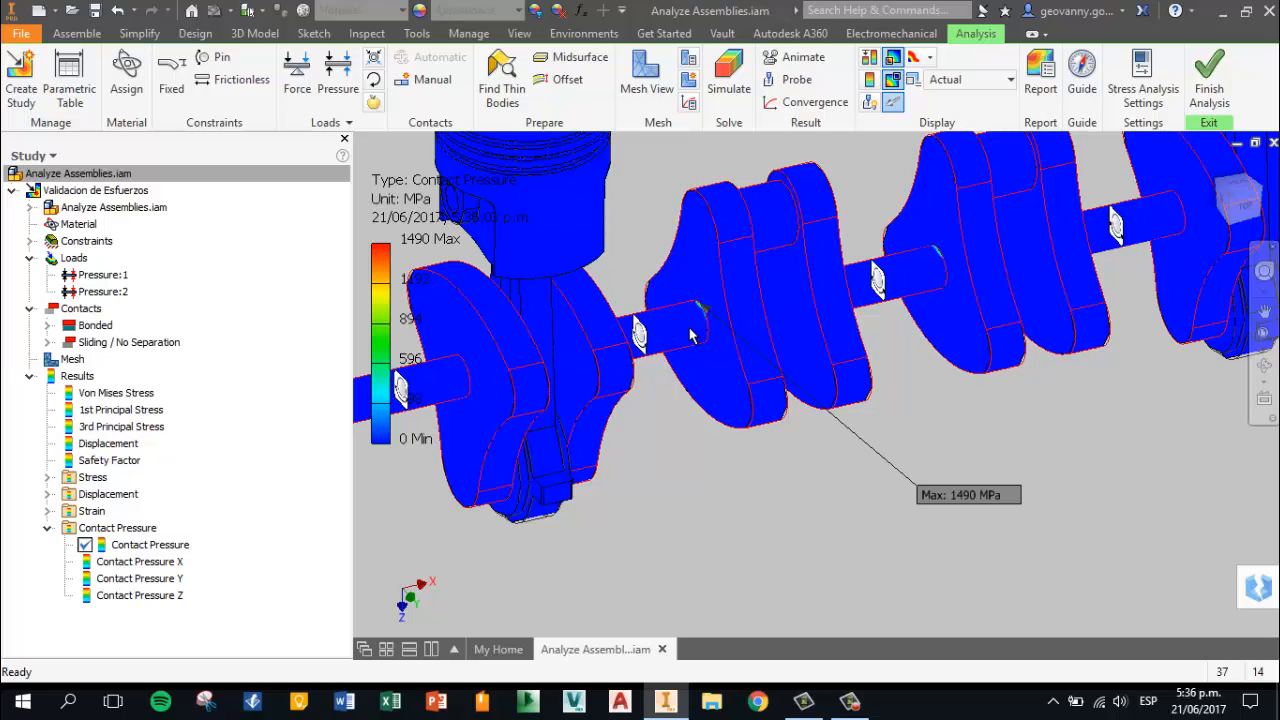
{"action": "scroll", "coordinate": [690, 335], "scroll_direction": "up", "scroll_amount": 4}
{"action": "scroll", "coordinate": [700, 320], "scroll_direction": "down", "scroll_amount": 3}
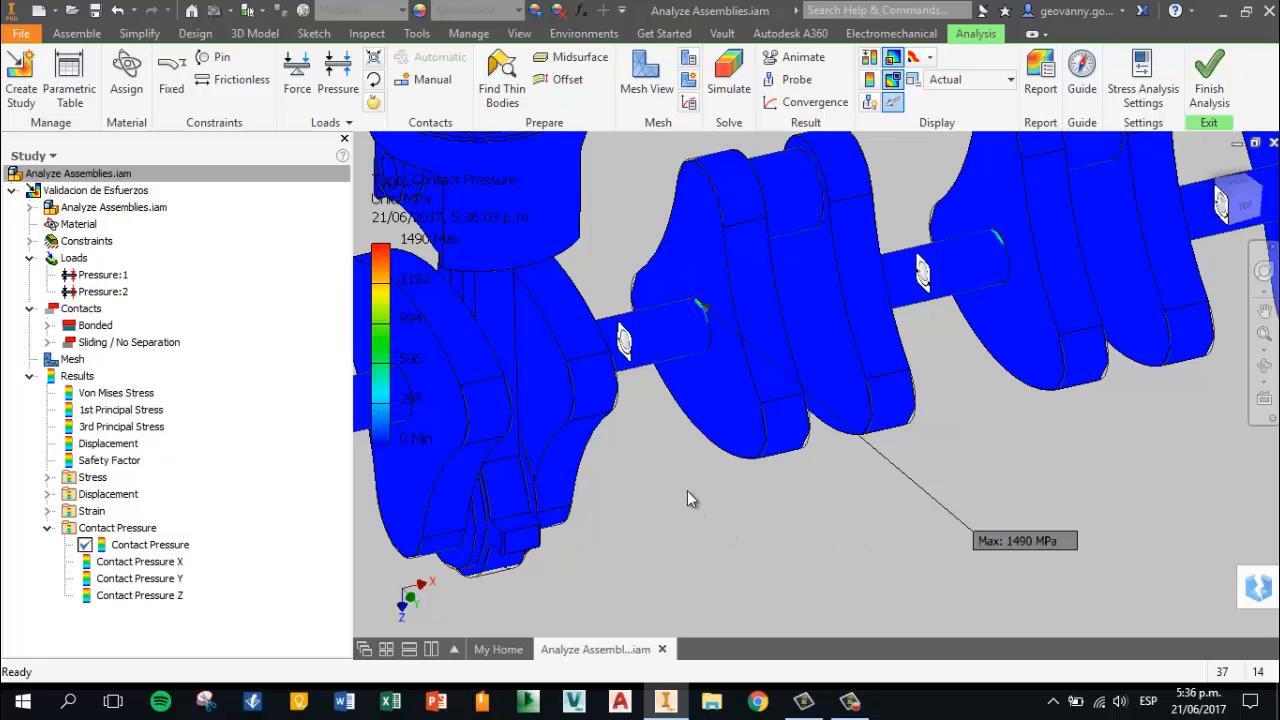
{"action": "scroll", "coordinate": [688, 486], "scroll_direction": "down", "scroll_amount": 5}
{"action": "scroll", "coordinate": [689, 483], "scroll_direction": "up", "scroll_amount": 2}
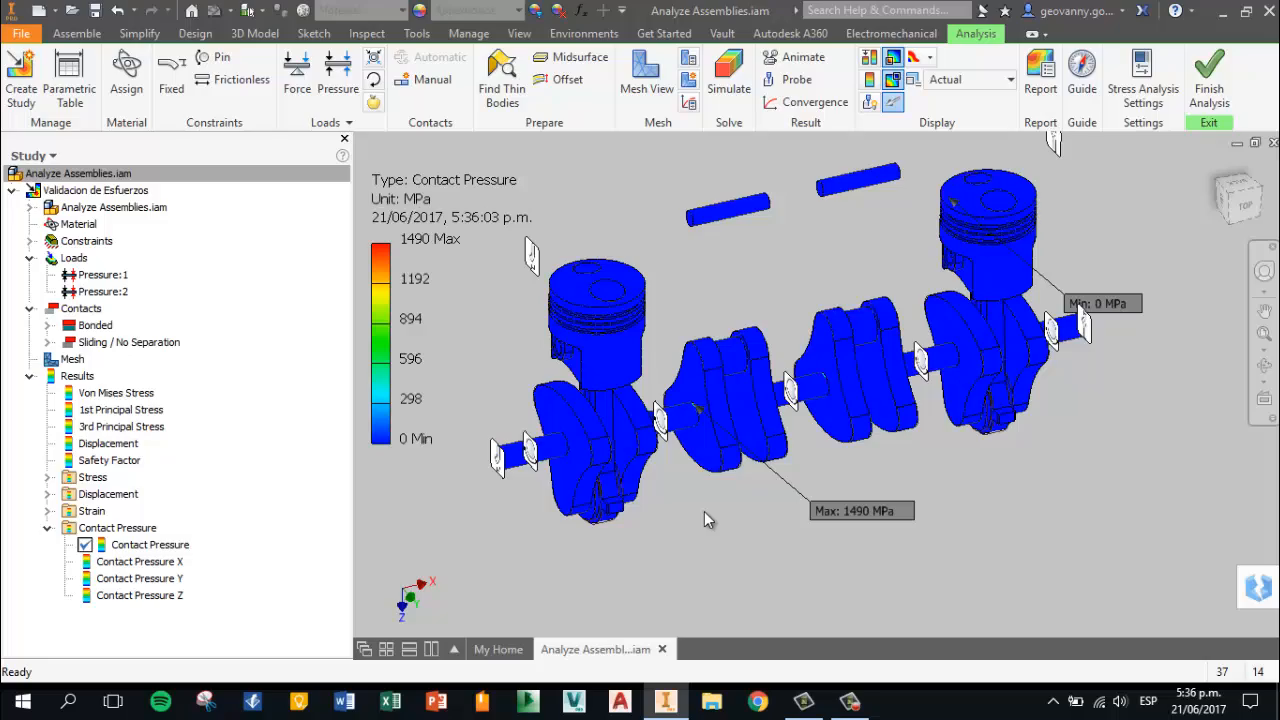
Check the reaction forces and moments of the pin constraint on the crankshaft journals
{"action": "mouse_move", "coordinate": [705, 511]}
{"action": "middle_mouse_down", "text": "shift"}
{"action": "mouse_move", "coordinate": [738, 499]}
{"action": "mouse_move", "coordinate": [711, 510]}
{"action": "middle_mouse_up", "text": "shift"}
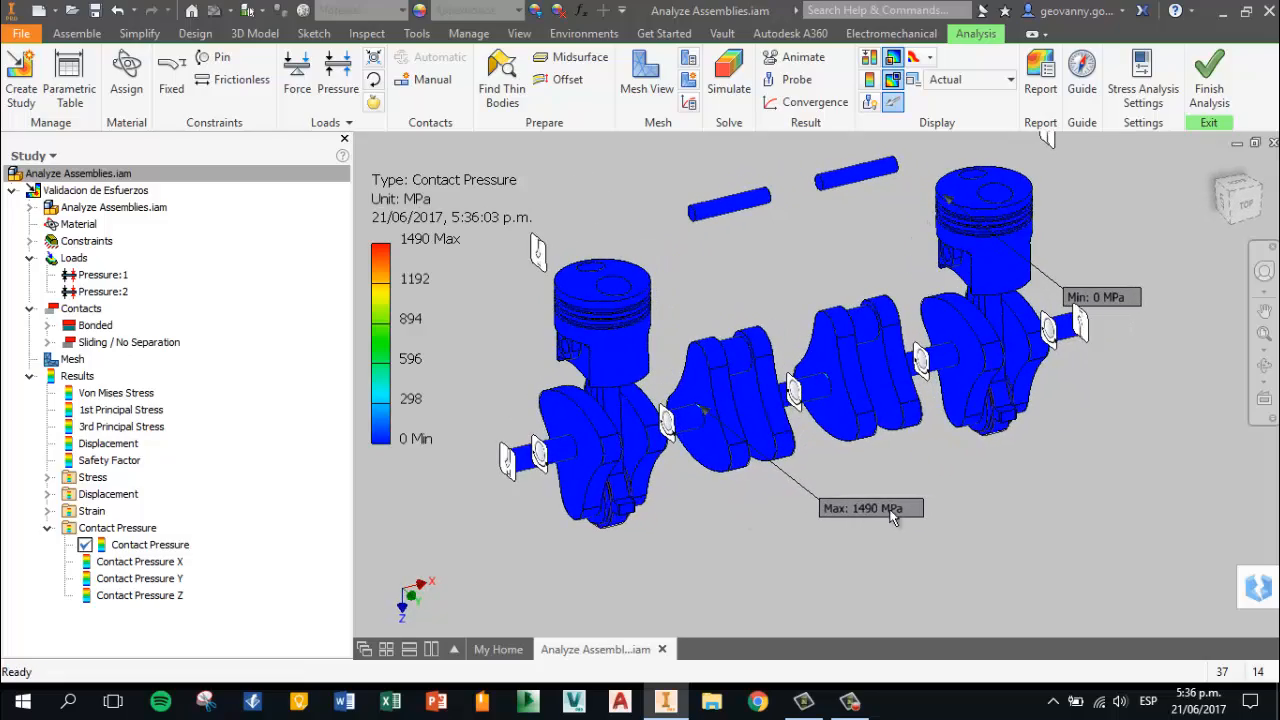
{"action": "middle_click_drag", "start_coordinate": [893, 515], "coordinate": [1090, 490], "text": "shift"}
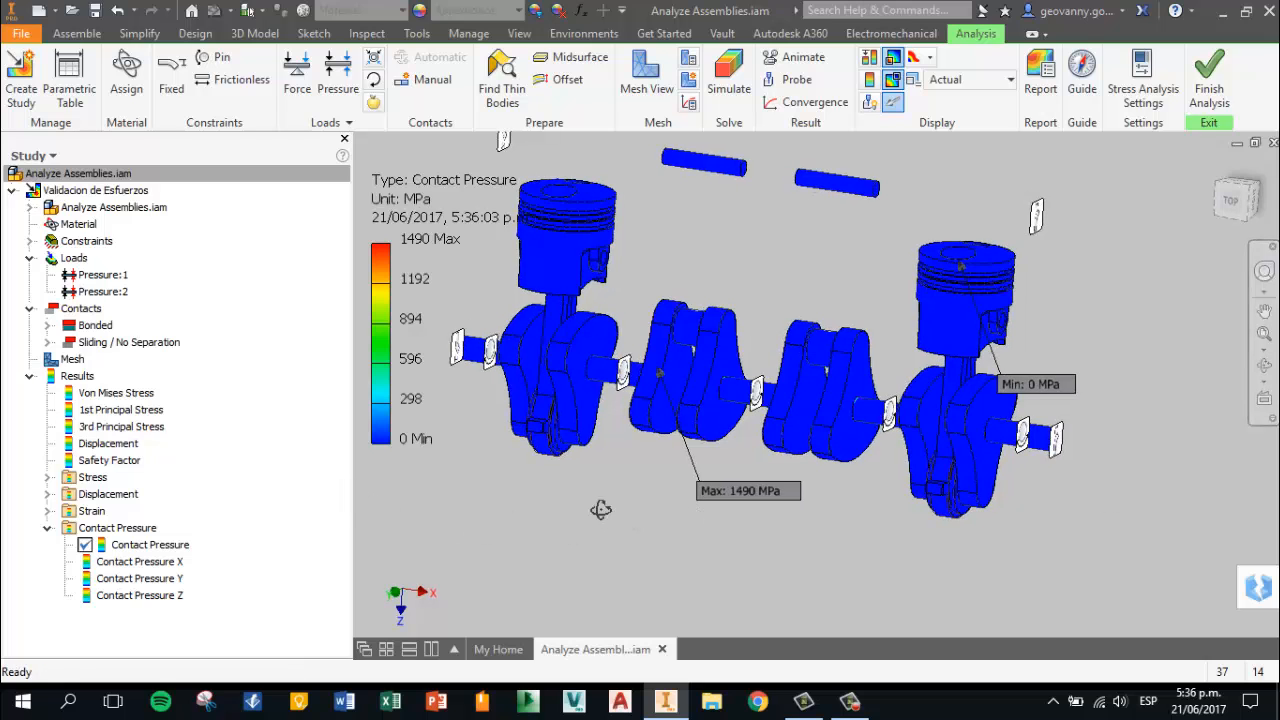
{"action": "middle_click_drag", "start_coordinate": [600, 509], "coordinate": [708, 505], "text": "shift"}
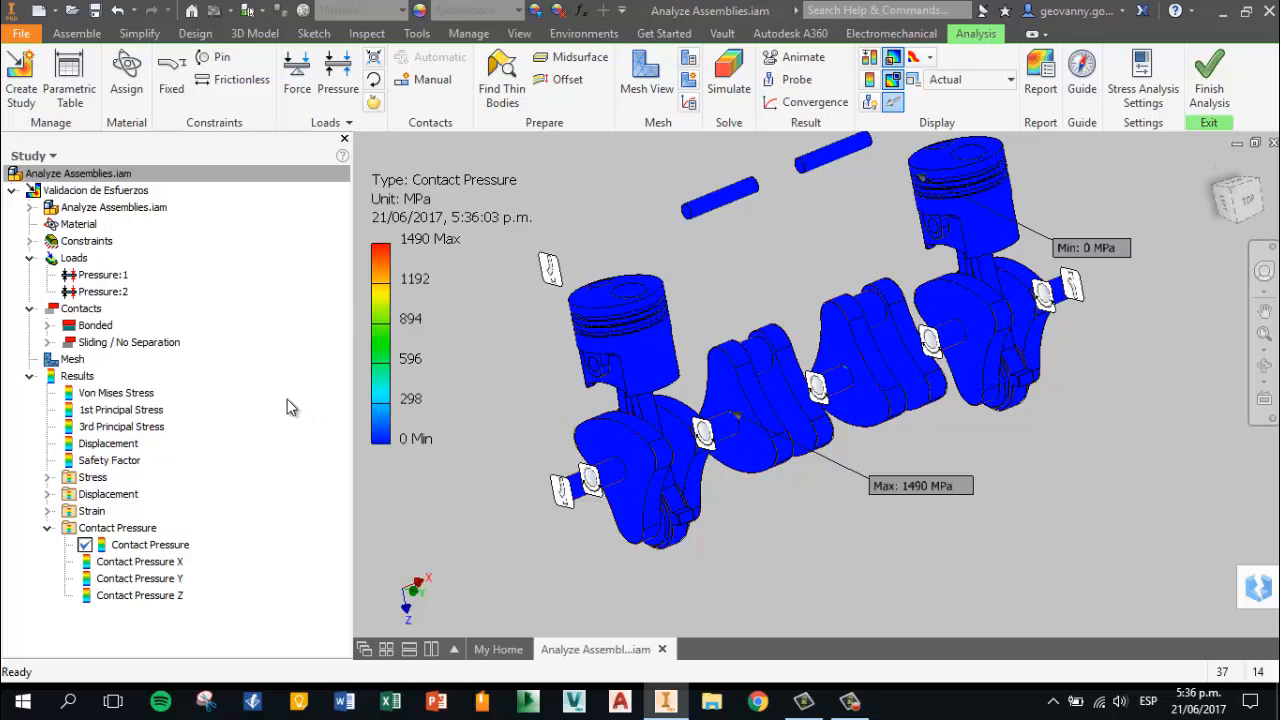
{"action": "left_click", "coordinate": [30, 242]}
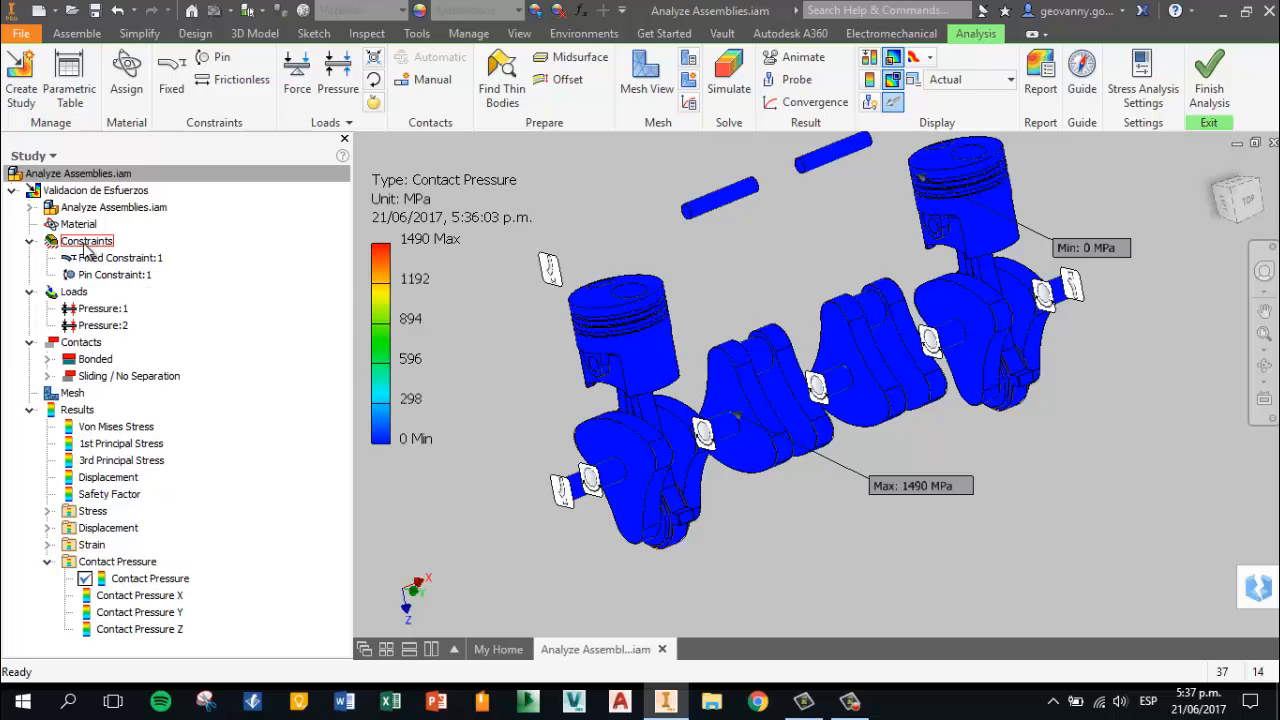
{"action": "left_click", "coordinate": [113, 280]}
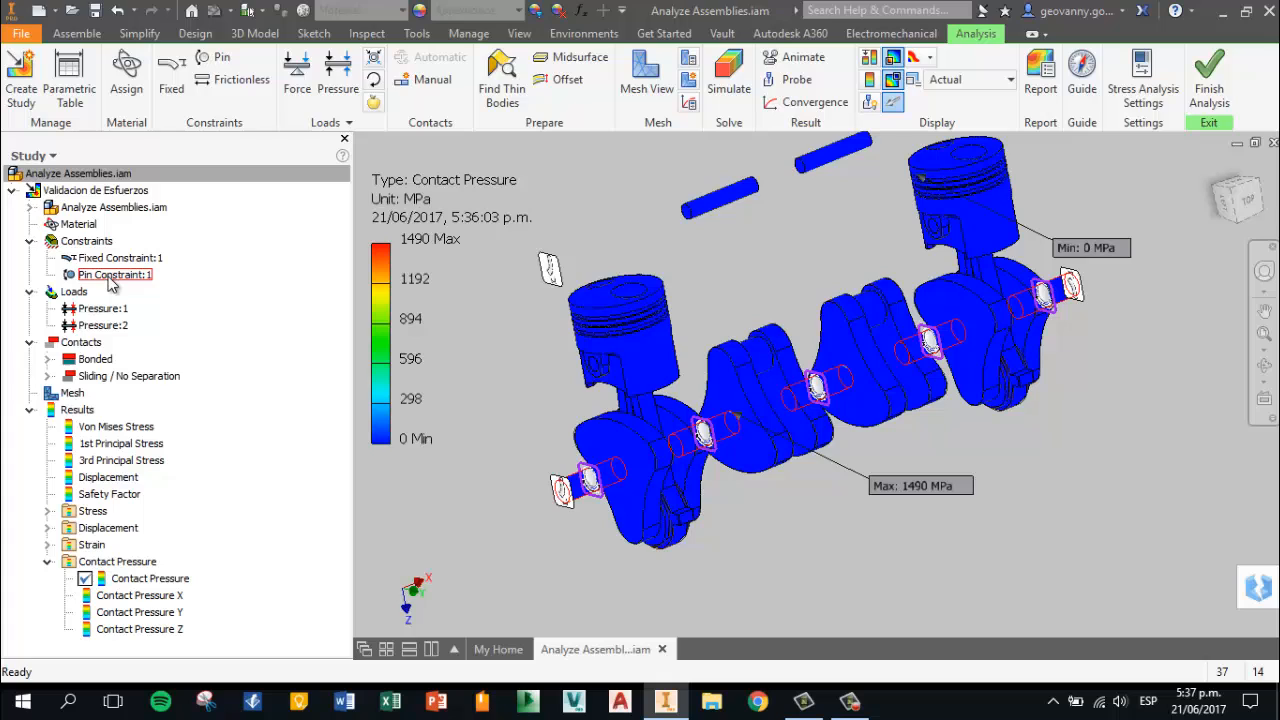
{"action": "right_click", "coordinate": [112, 281]}
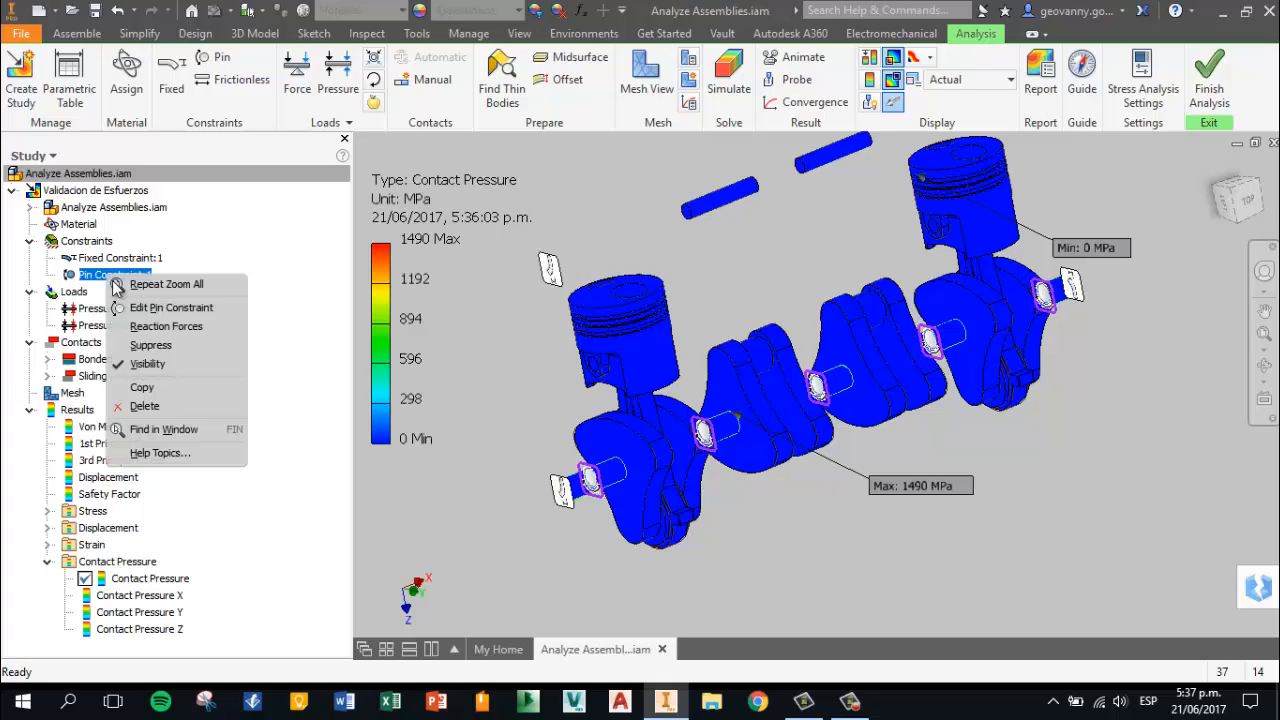
{"action": "left_click", "coordinate": [193, 328]}
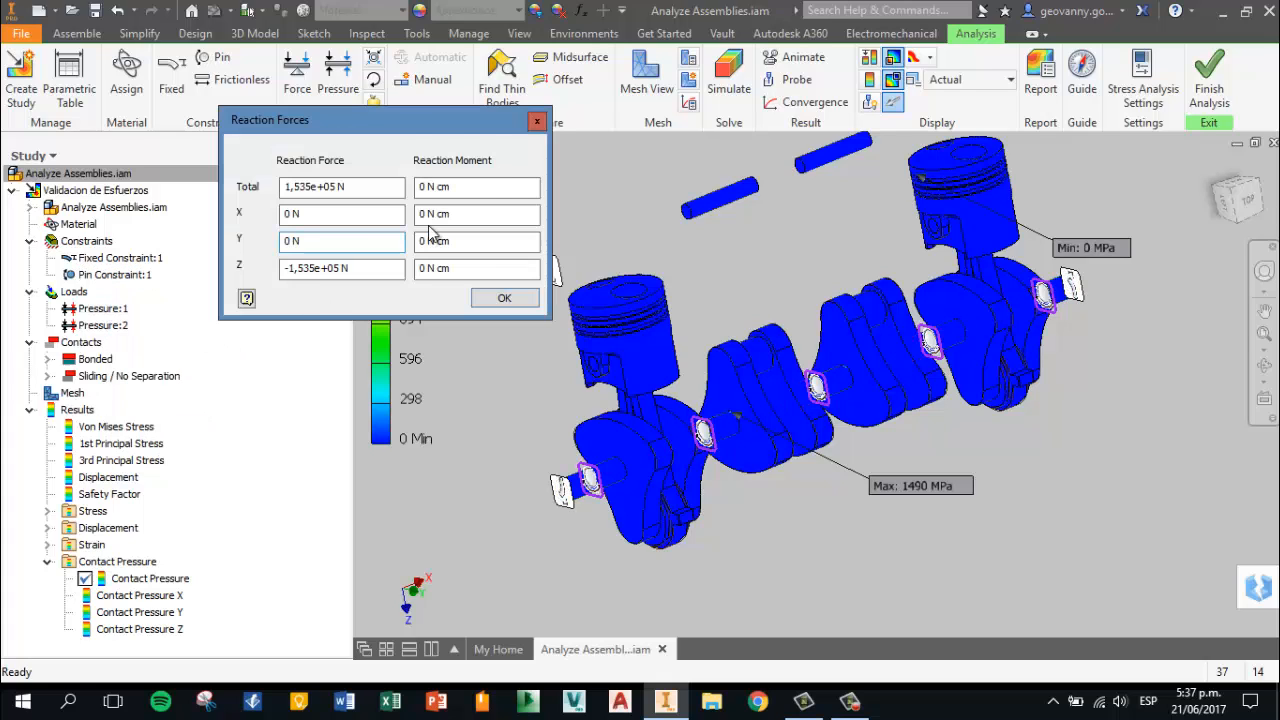
{"action": "left_click_drag", "start_coordinate": [392, 121], "coordinate": [456, 106]}
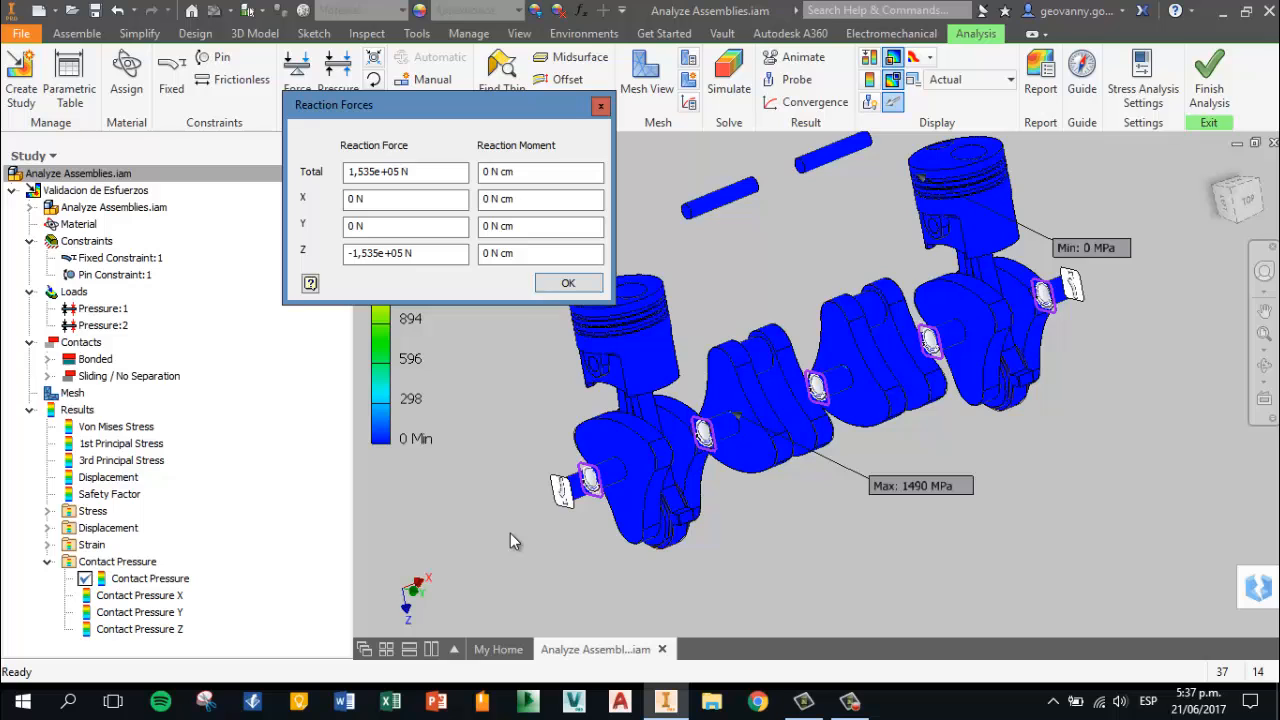
{"action": "left_click", "coordinate": [566, 284]}
Examine the contact pressure along the crankshaft journals, then return the model to its isometric home view and dismiss the save reminder
{"action": "scroll", "coordinate": [600, 522], "scroll_direction": "up", "scroll_amount": 5}
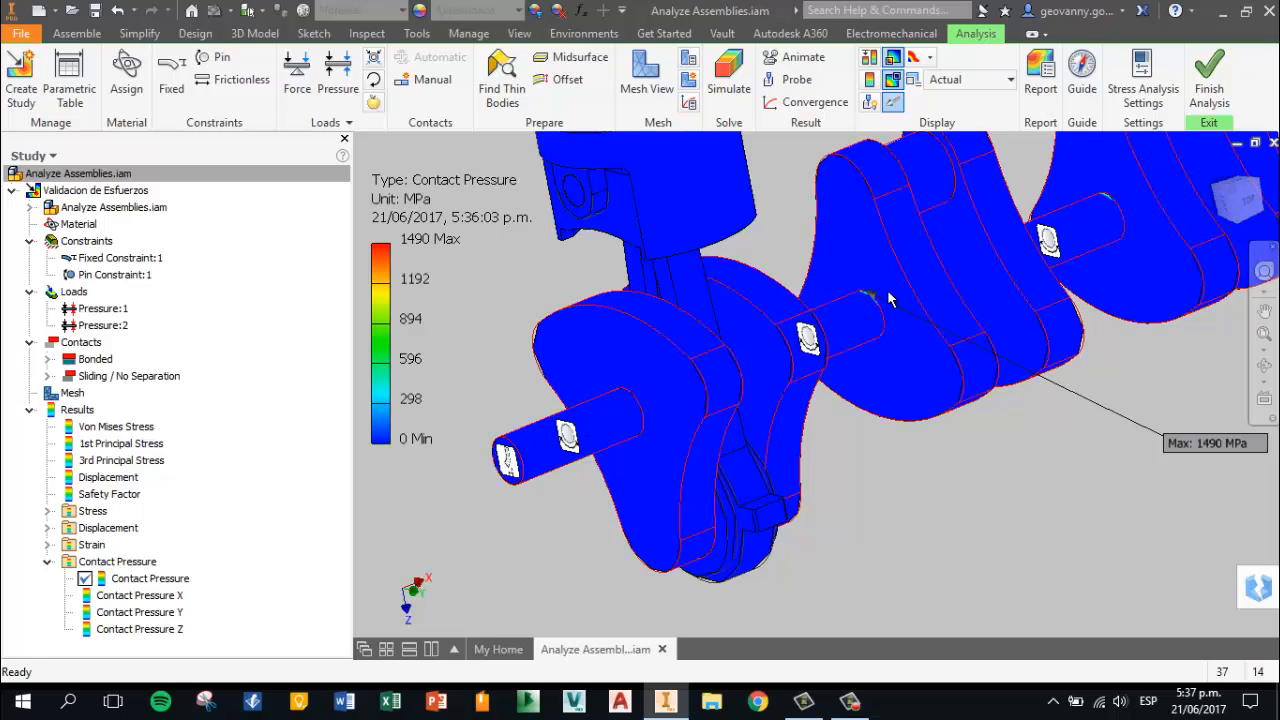
{"action": "scroll", "coordinate": [876, 318], "scroll_direction": "down", "scroll_amount": 4}
{"action": "scroll", "coordinate": [891, 431], "scroll_direction": "up", "scroll_amount": 2}
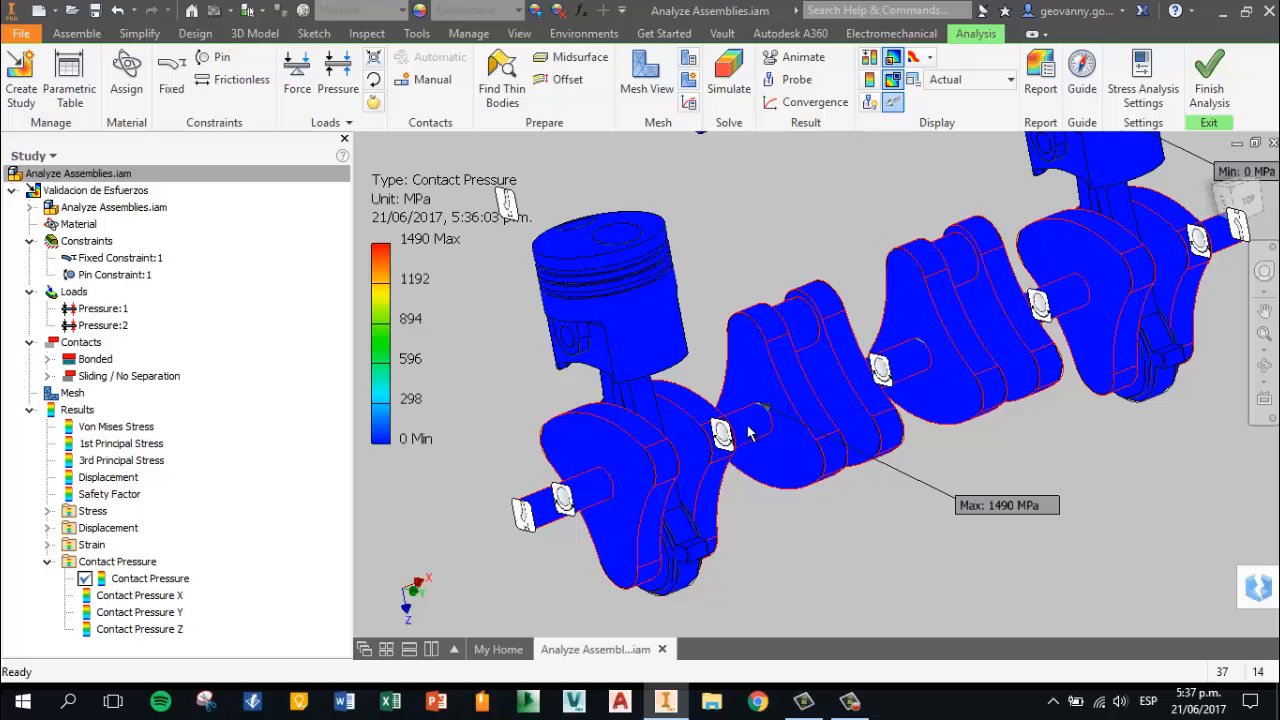
{"action": "scroll", "coordinate": [998, 352], "scroll_direction": "up", "scroll_amount": 5}
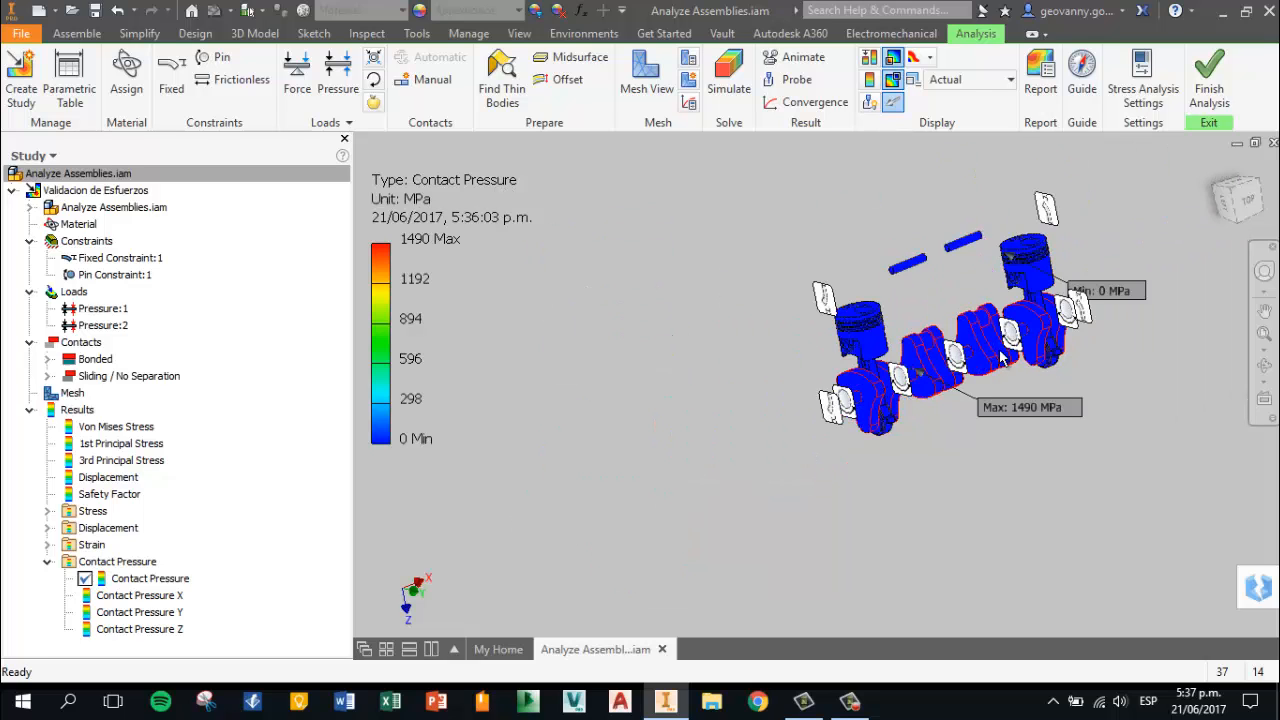
{"action": "scroll", "coordinate": [1110, 325], "scroll_direction": "down", "scroll_amount": 3}
{"action": "middle_click", "coordinate": [1110, 325]}
{"action": "middle_click", "coordinate": [1110, 325]}
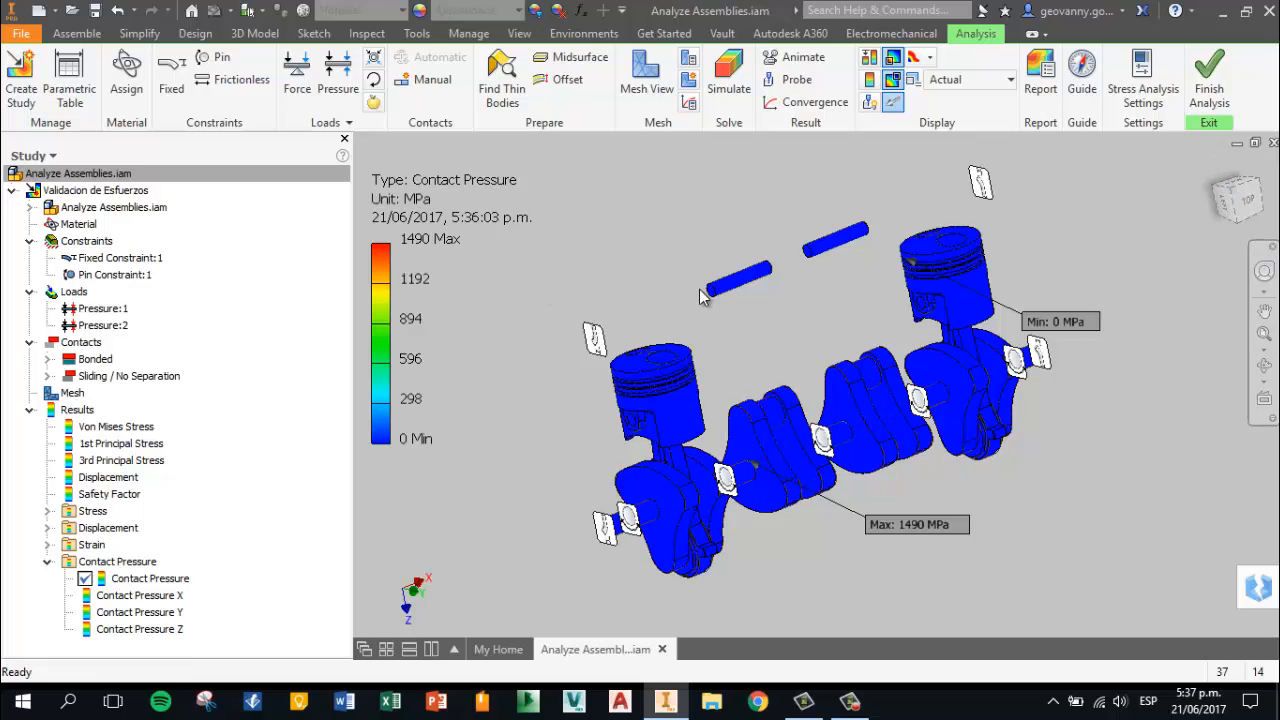
{"action": "left_click", "coordinate": [1207, 168]}
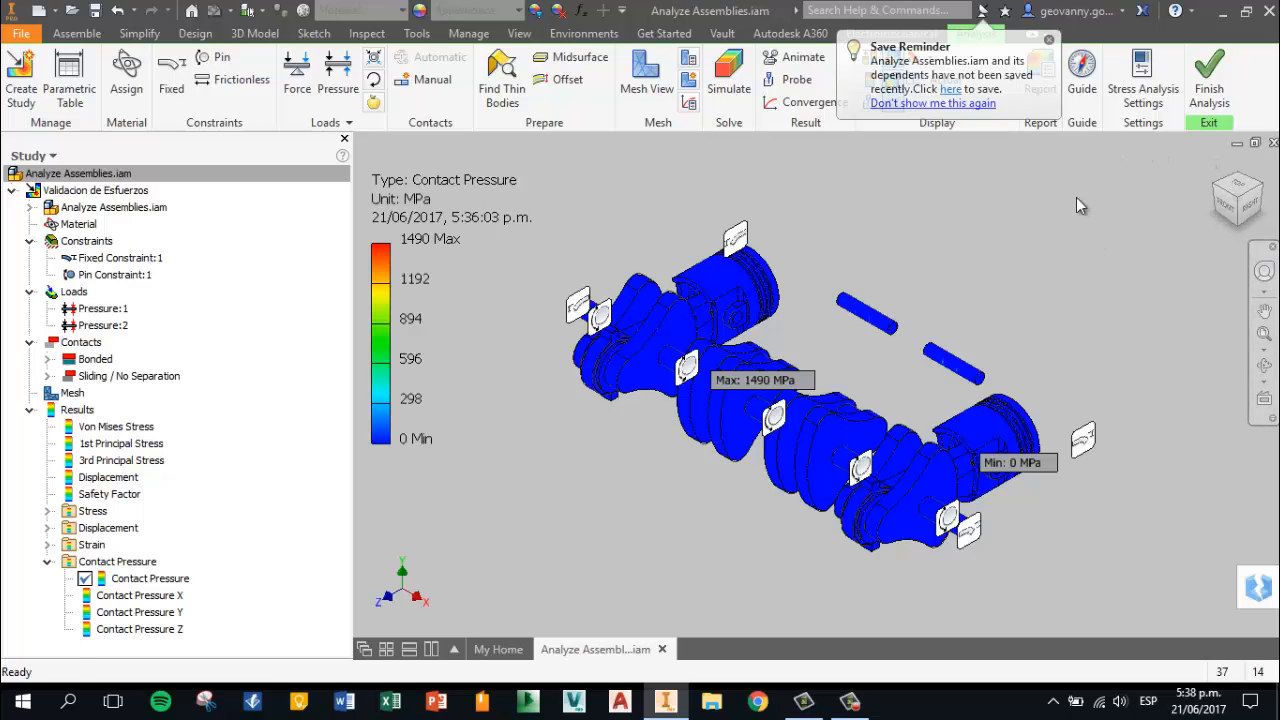
{"action": "left_click", "coordinate": [1048, 40]}
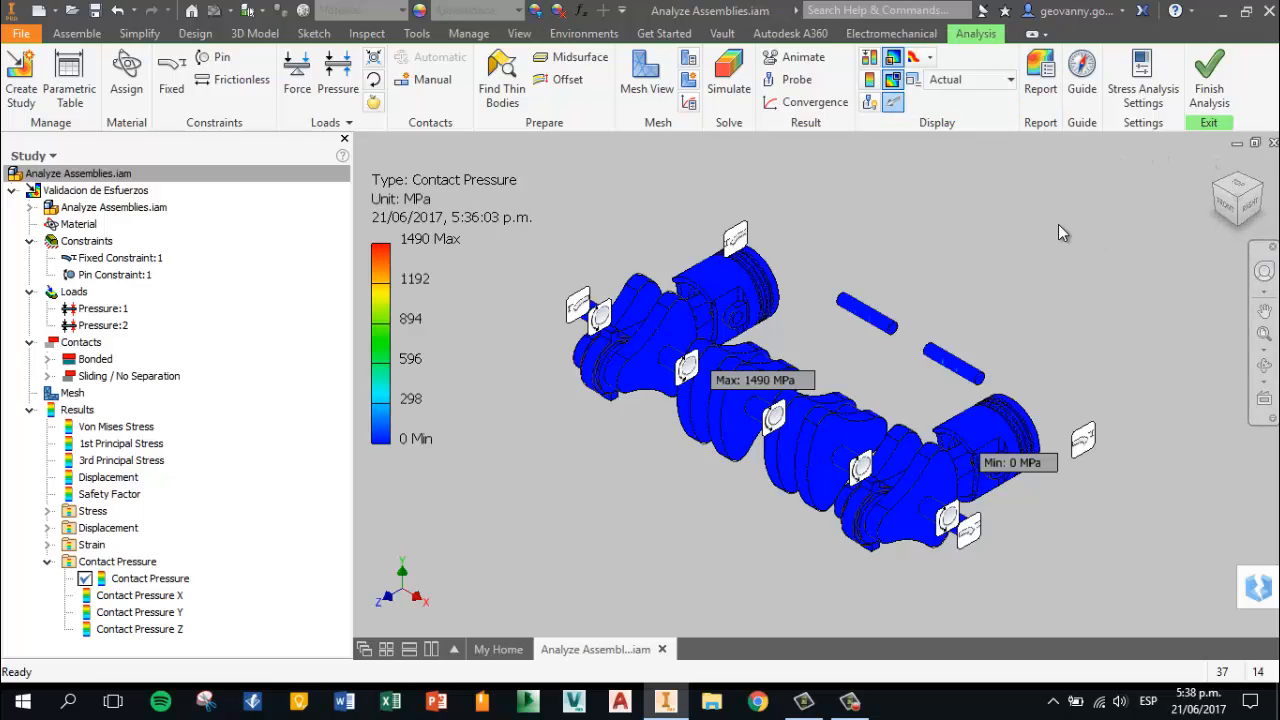
Start a custom stress analysis report with 640 x 480 images in the Web Page - multiple files (*.html) format
{"action": "left_click", "coordinate": [1040, 87]}
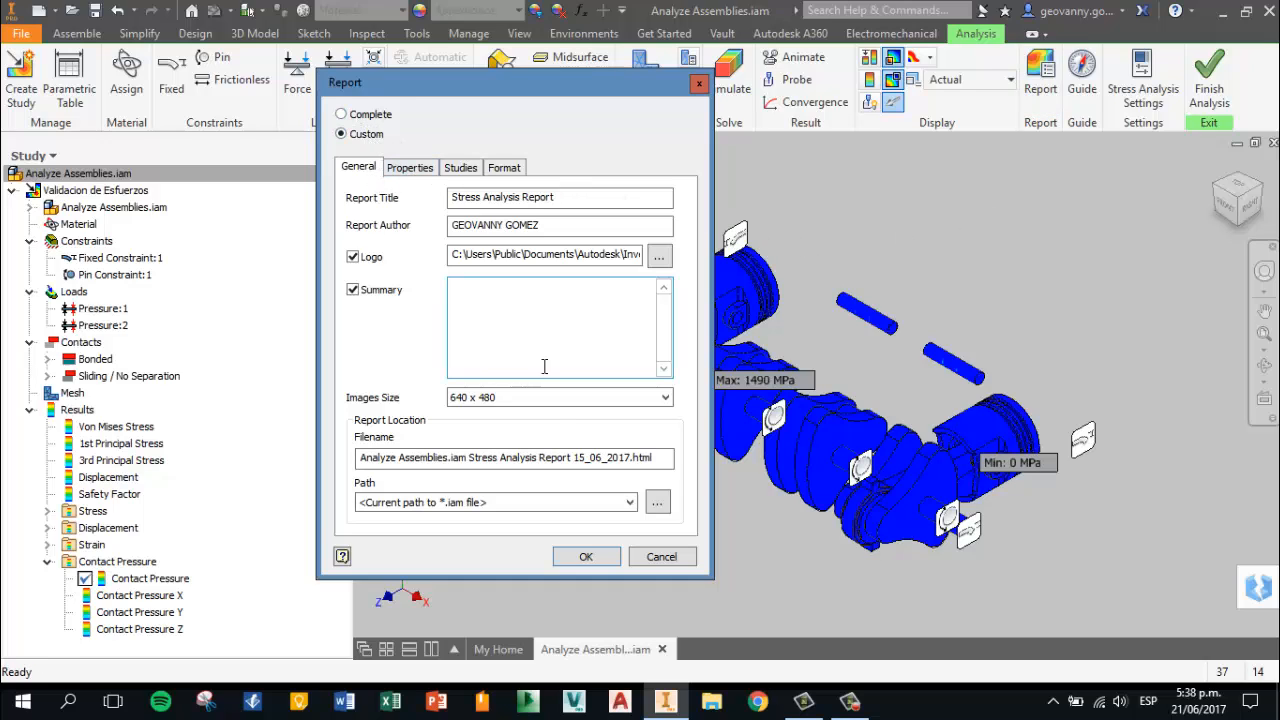
{"action": "left_click", "coordinate": [527, 399]}
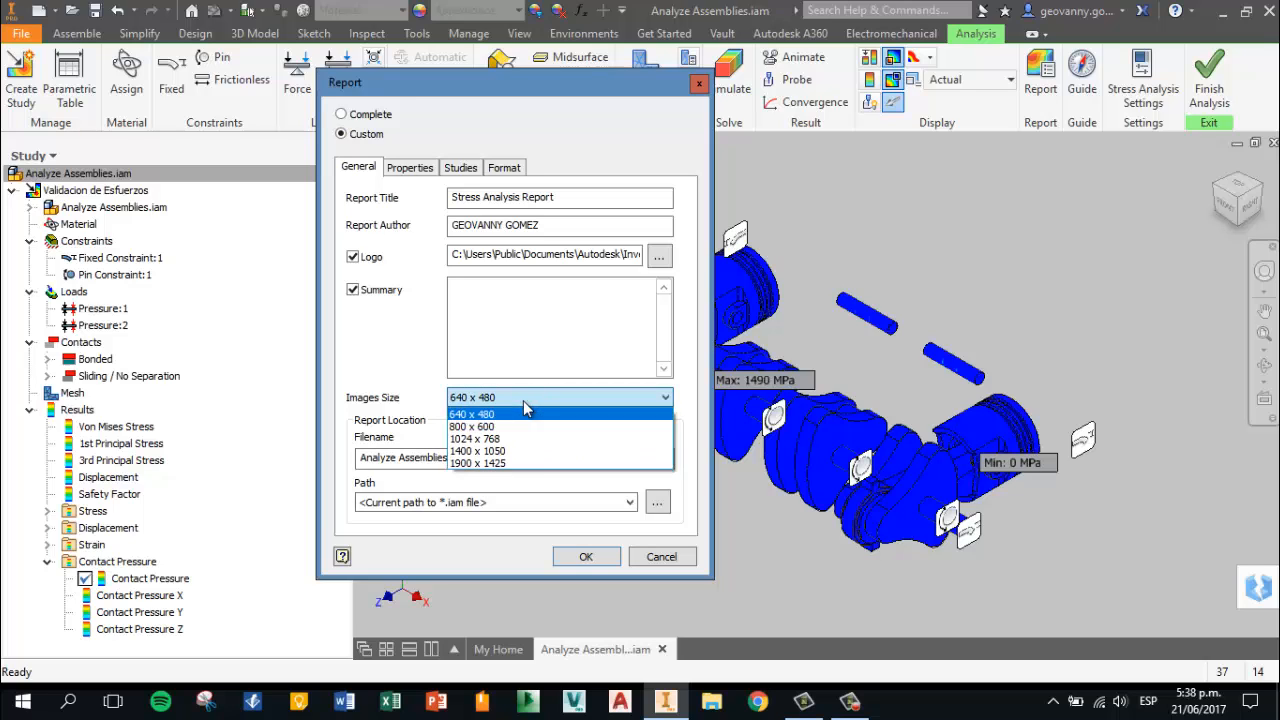
{"action": "left_click", "coordinate": [520, 413]}
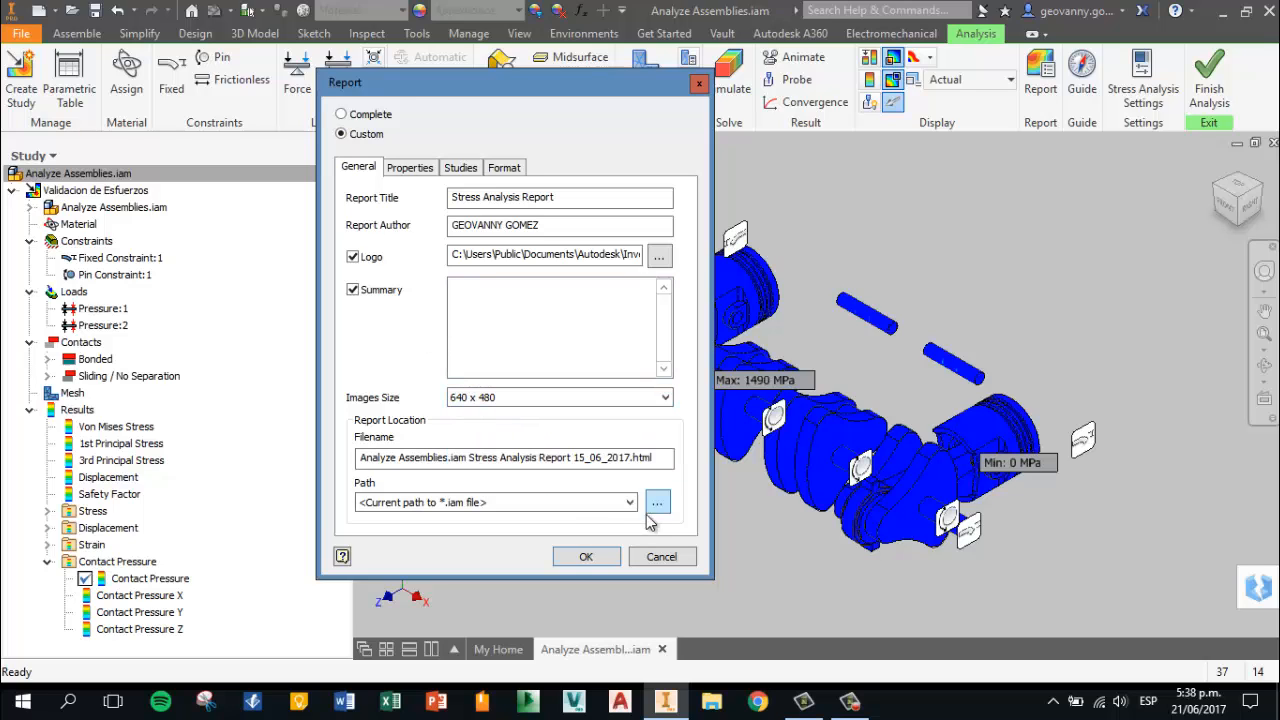
{"action": "left_click", "coordinate": [502, 168]}
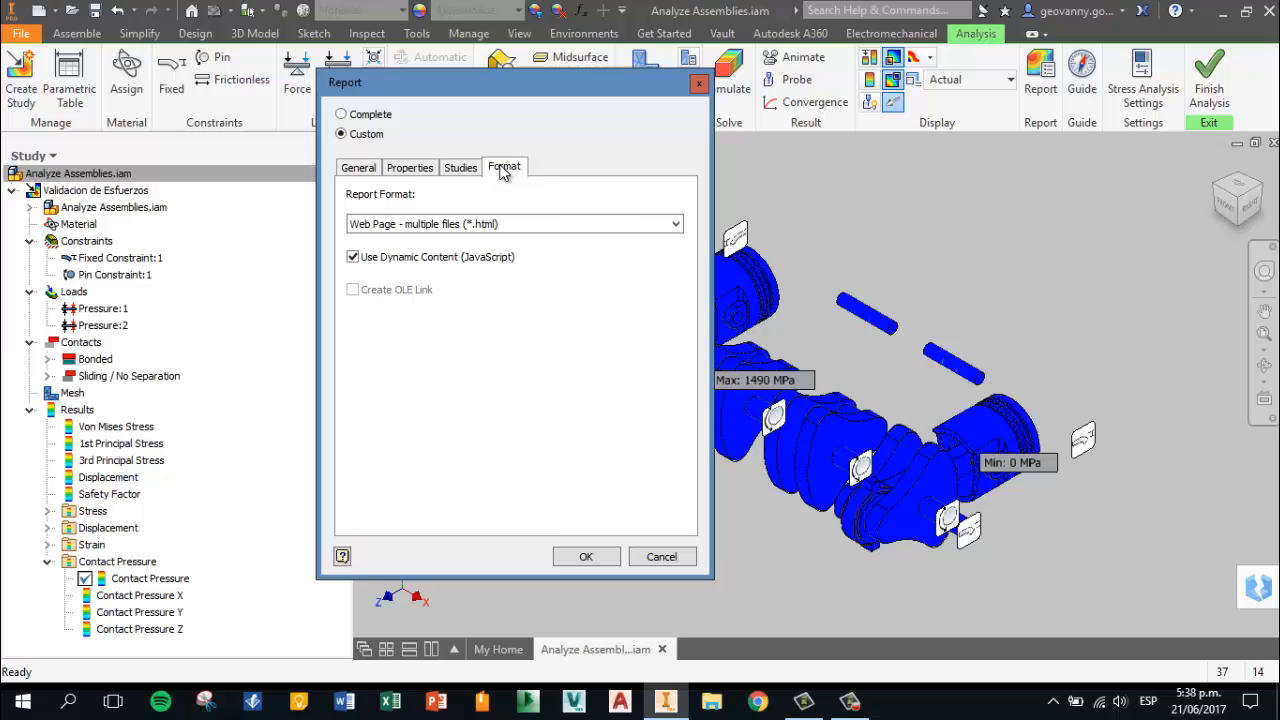
{"action": "left_click", "coordinate": [674, 224]}
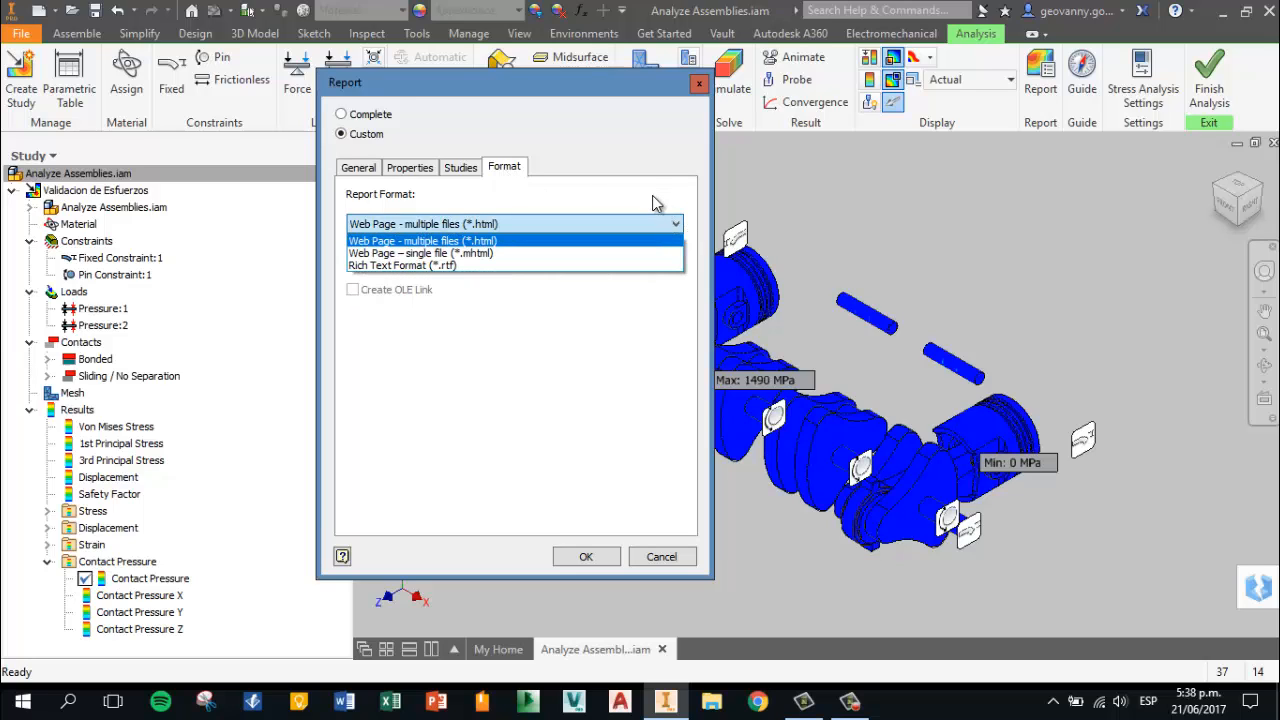
{"action": "left_click", "coordinate": [663, 214]}
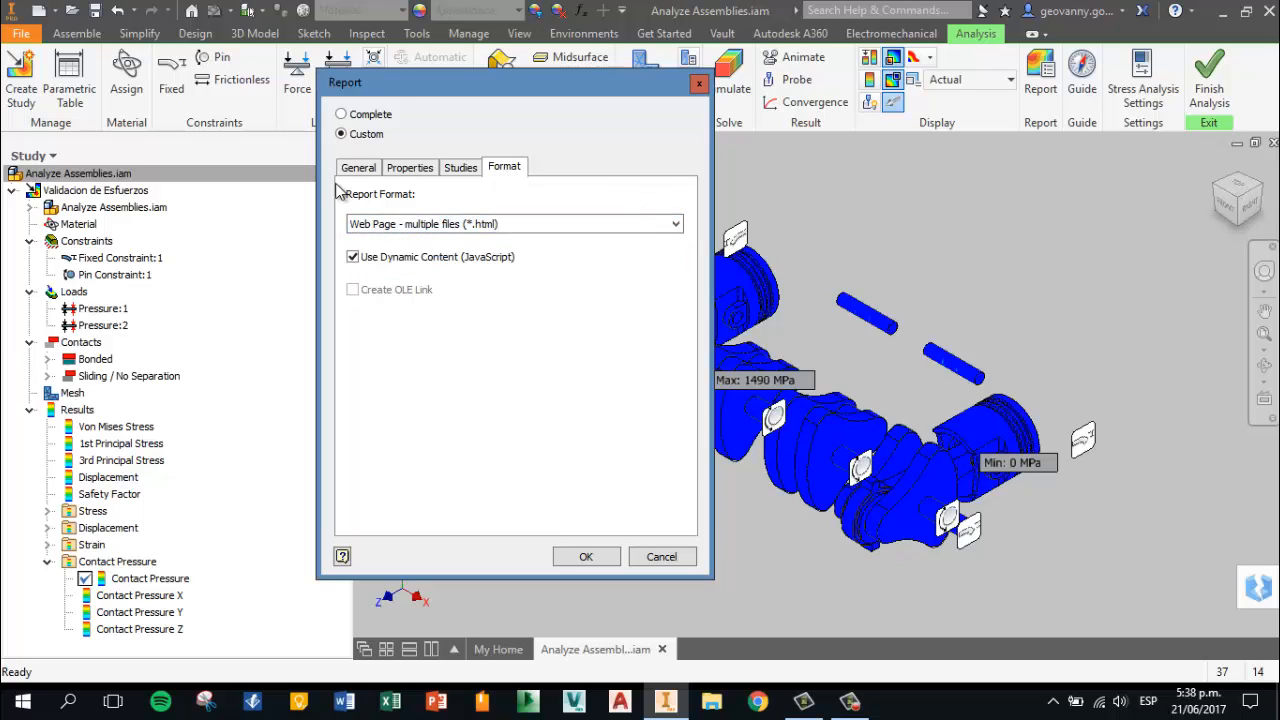
Set the report to include all properties with values
{"action": "left_click", "coordinate": [367, 172]}
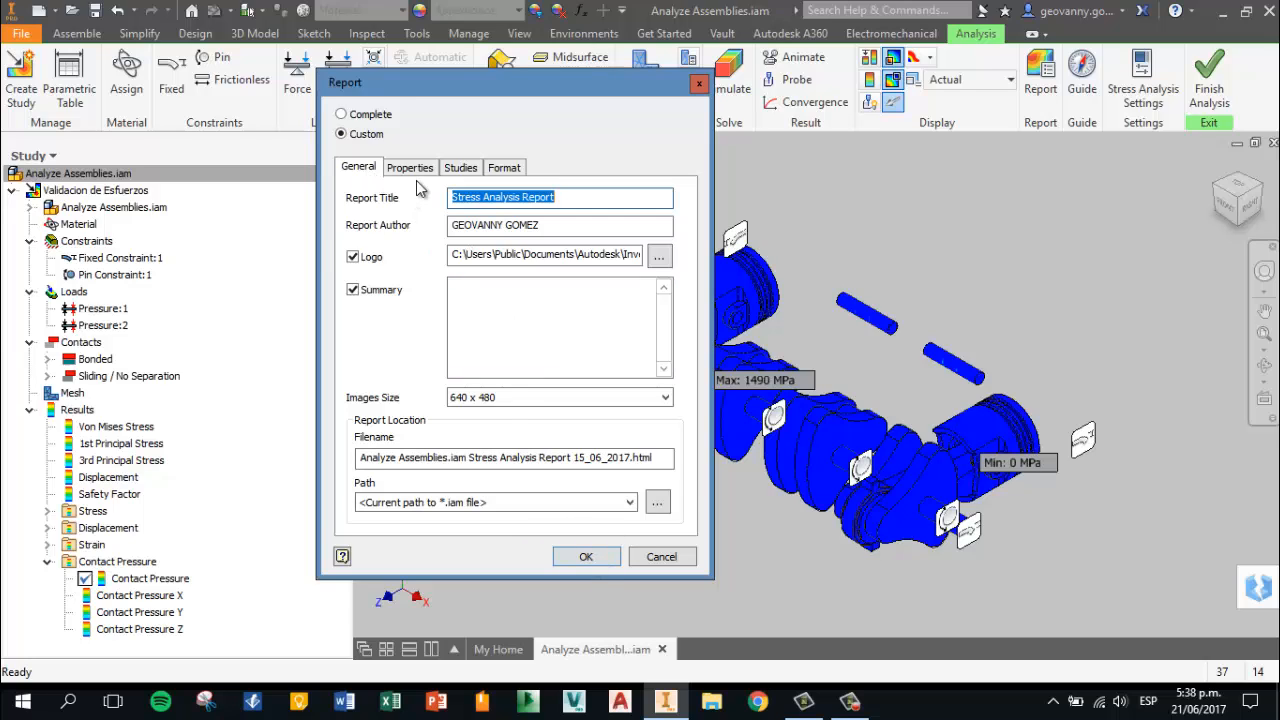
{"action": "left_click", "coordinate": [410, 168]}
{"action": "left_click", "coordinate": [348, 221]}
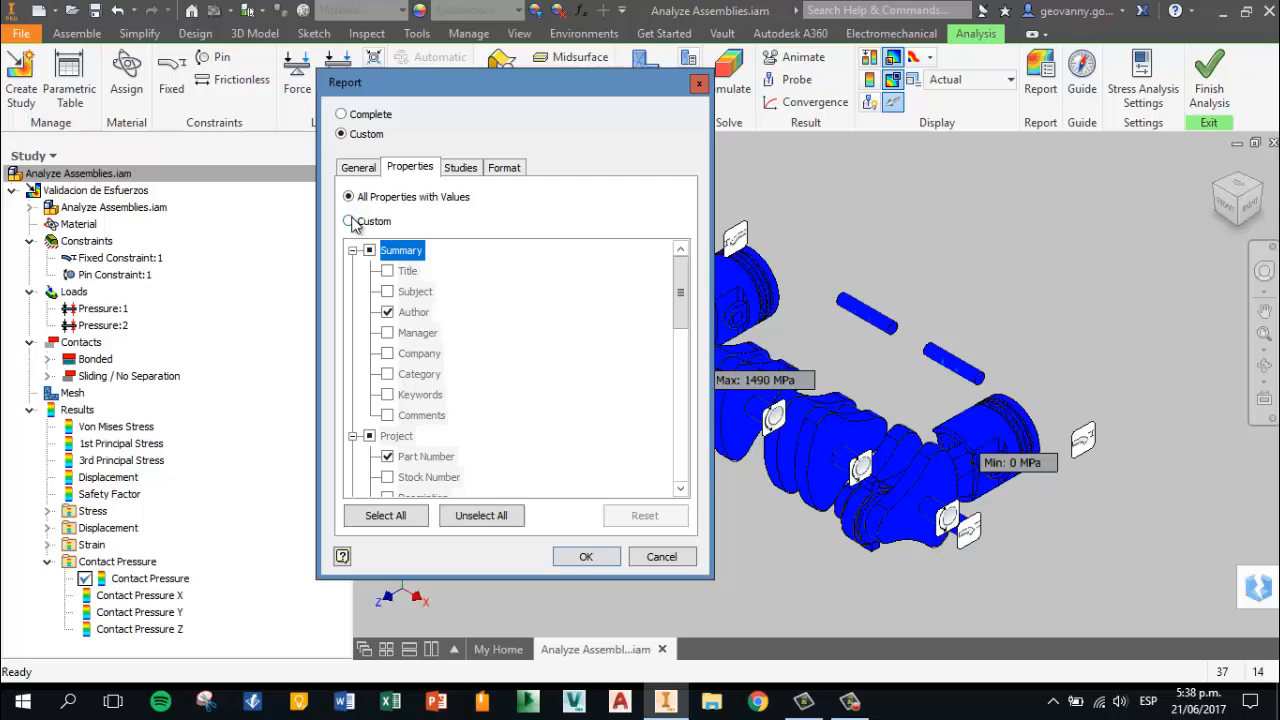
{"action": "left_click", "coordinate": [349, 197]}
{"action": "left_click", "coordinate": [360, 168]}
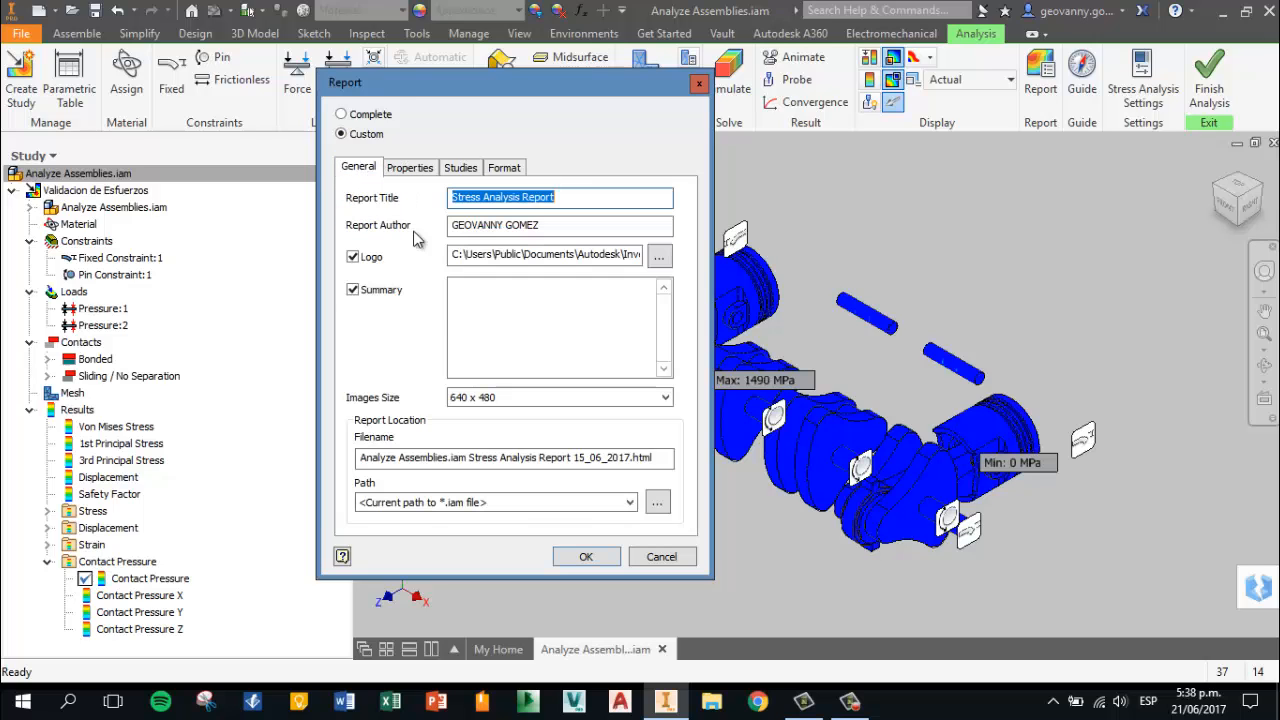
{"action": "left_click", "coordinate": [413, 172]}
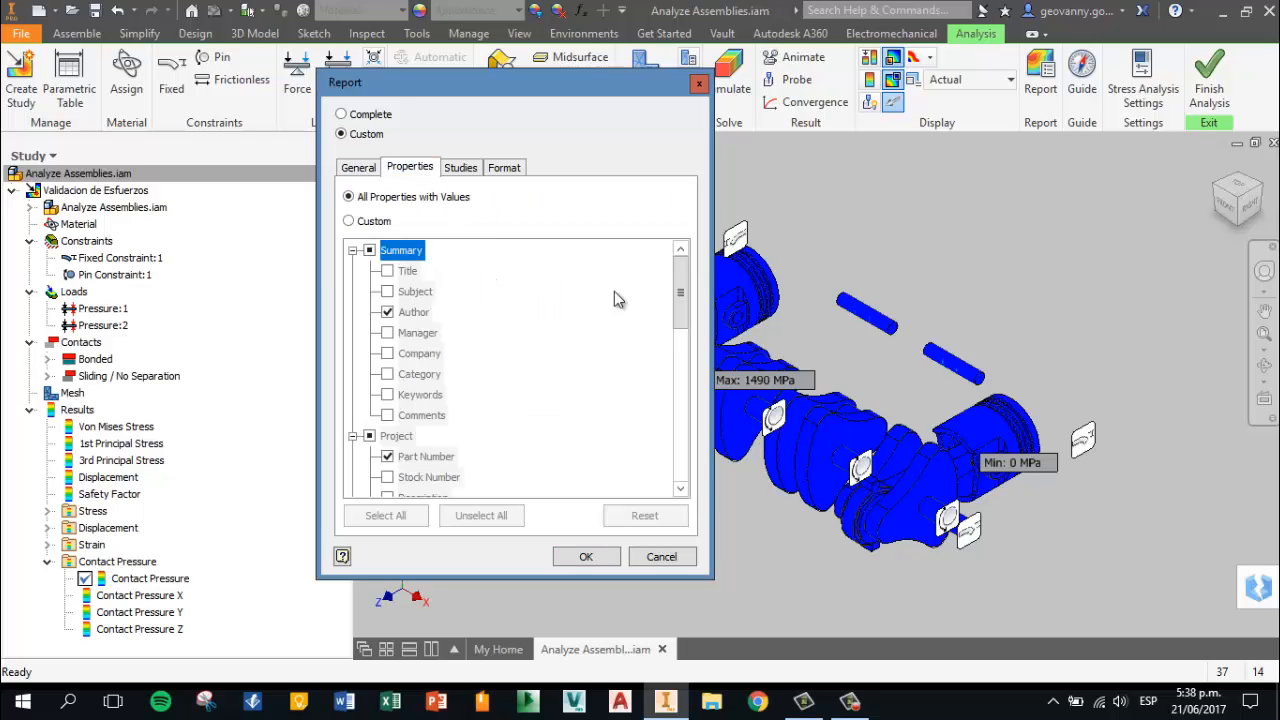
Exclude the constraints of the Validacion de Esfuerzos study from the report, keeping its material and loads
{"action": "left_click", "coordinate": [460, 168]}
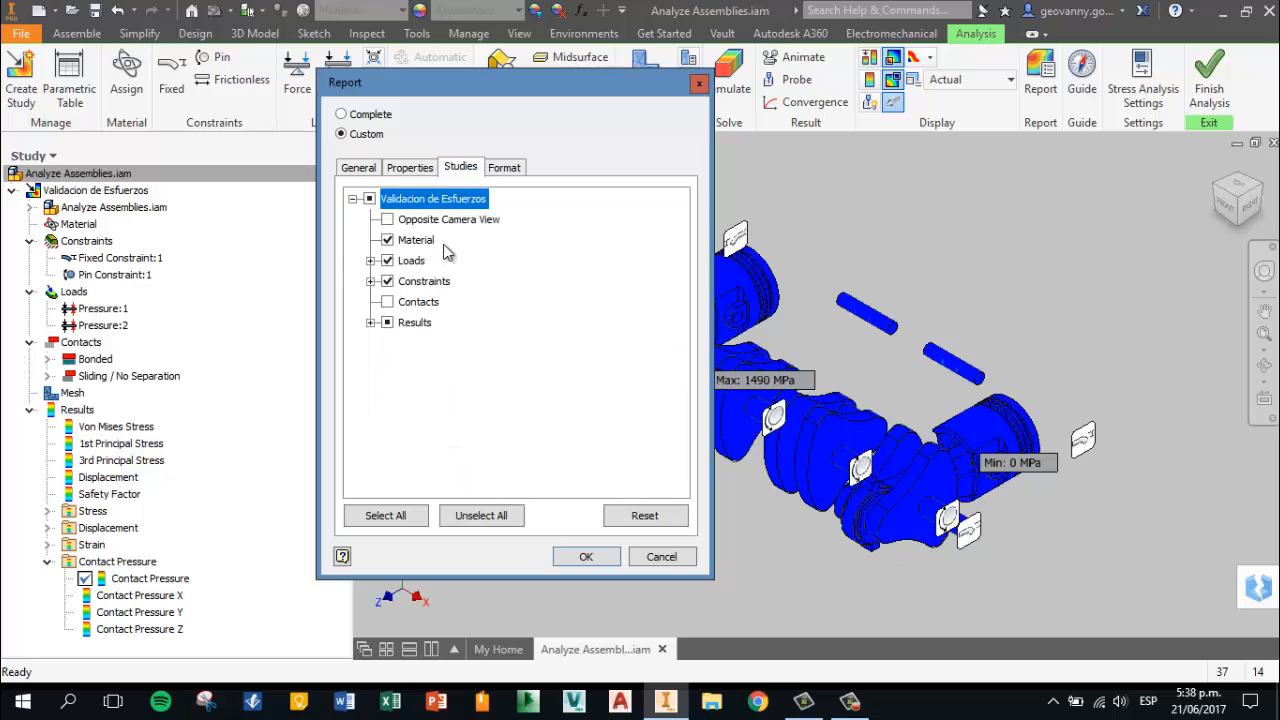
{"action": "left_click", "coordinate": [371, 261]}
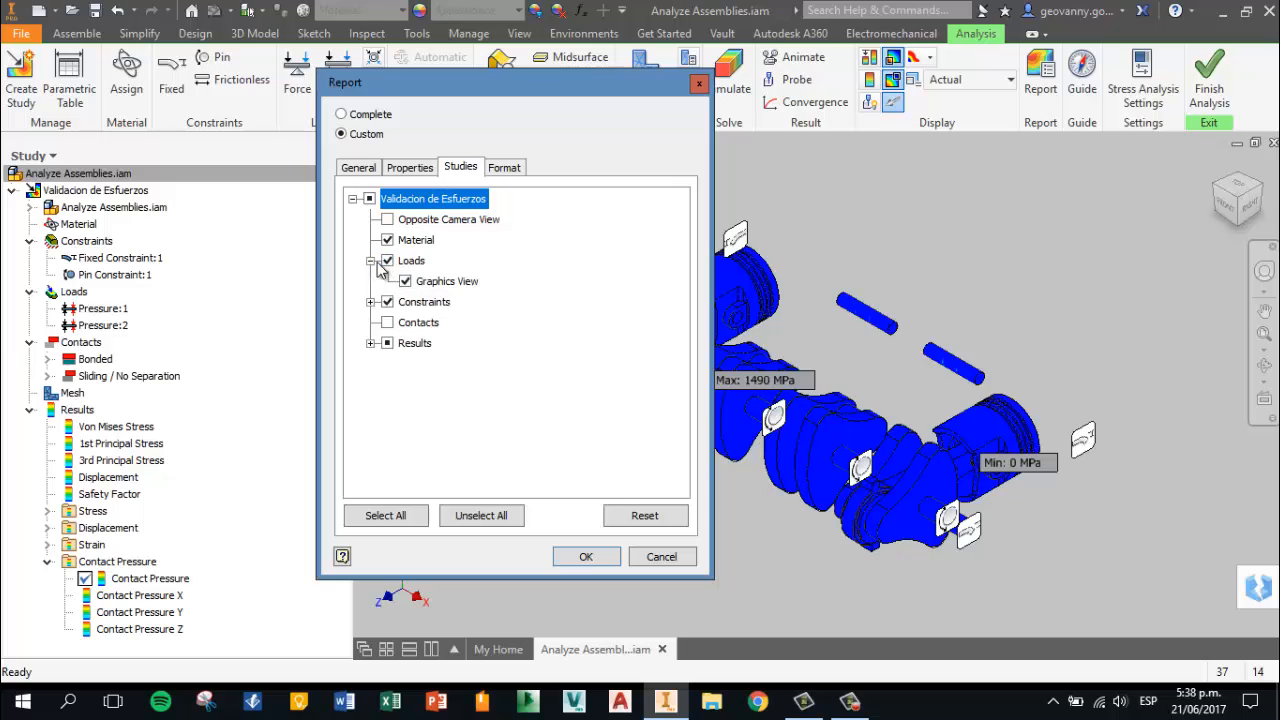
{"action": "left_click", "coordinate": [371, 261]}
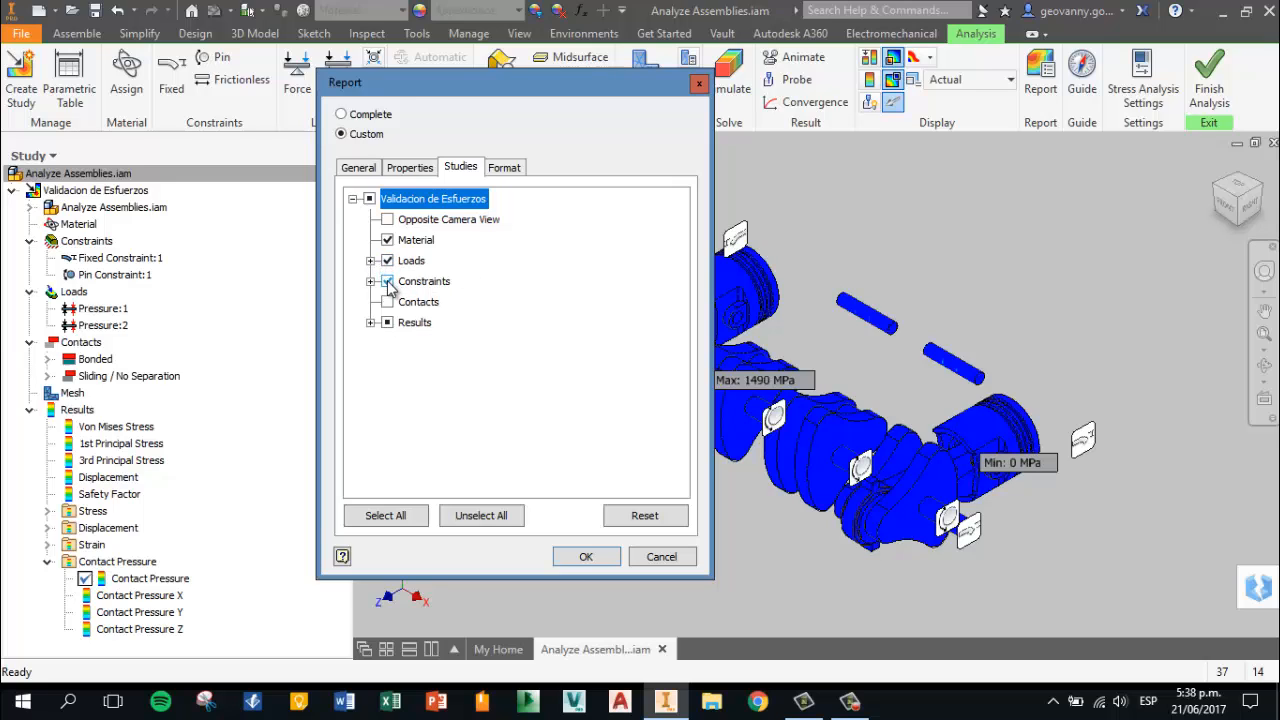
{"action": "left_click", "coordinate": [371, 281]}
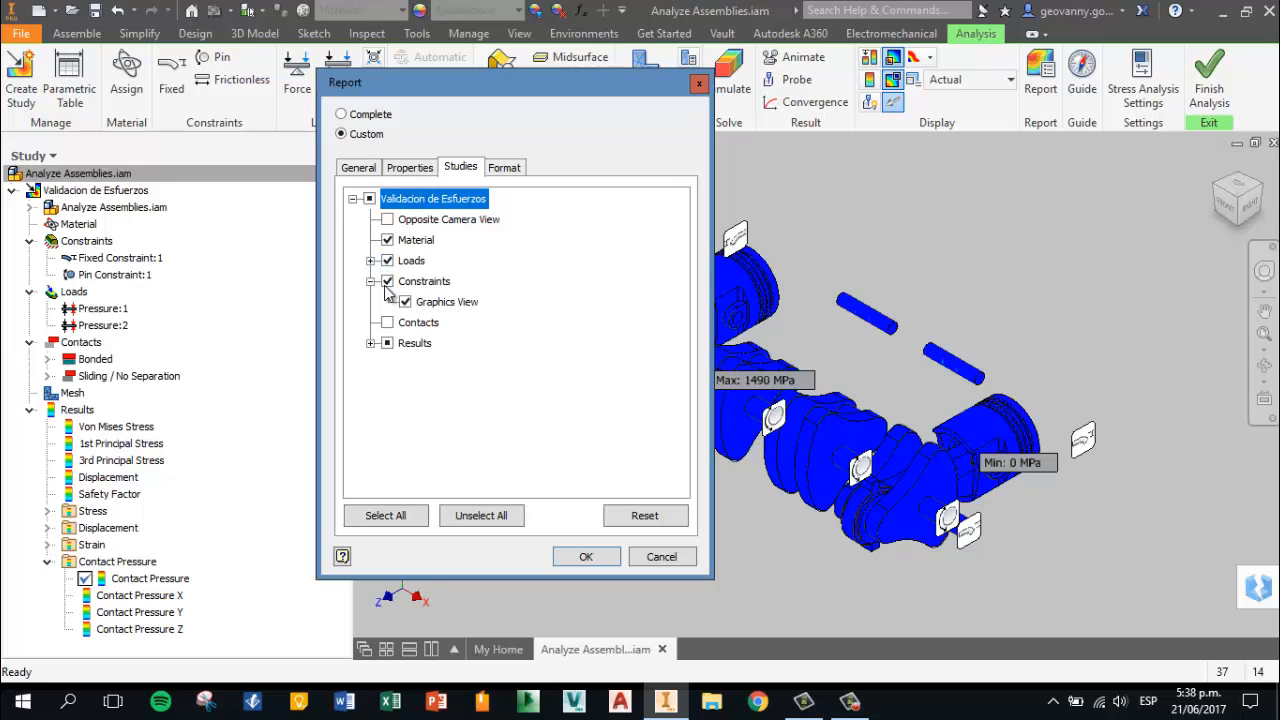
{"action": "left_click", "coordinate": [387, 282]}
{"action": "left_click", "coordinate": [372, 282]}
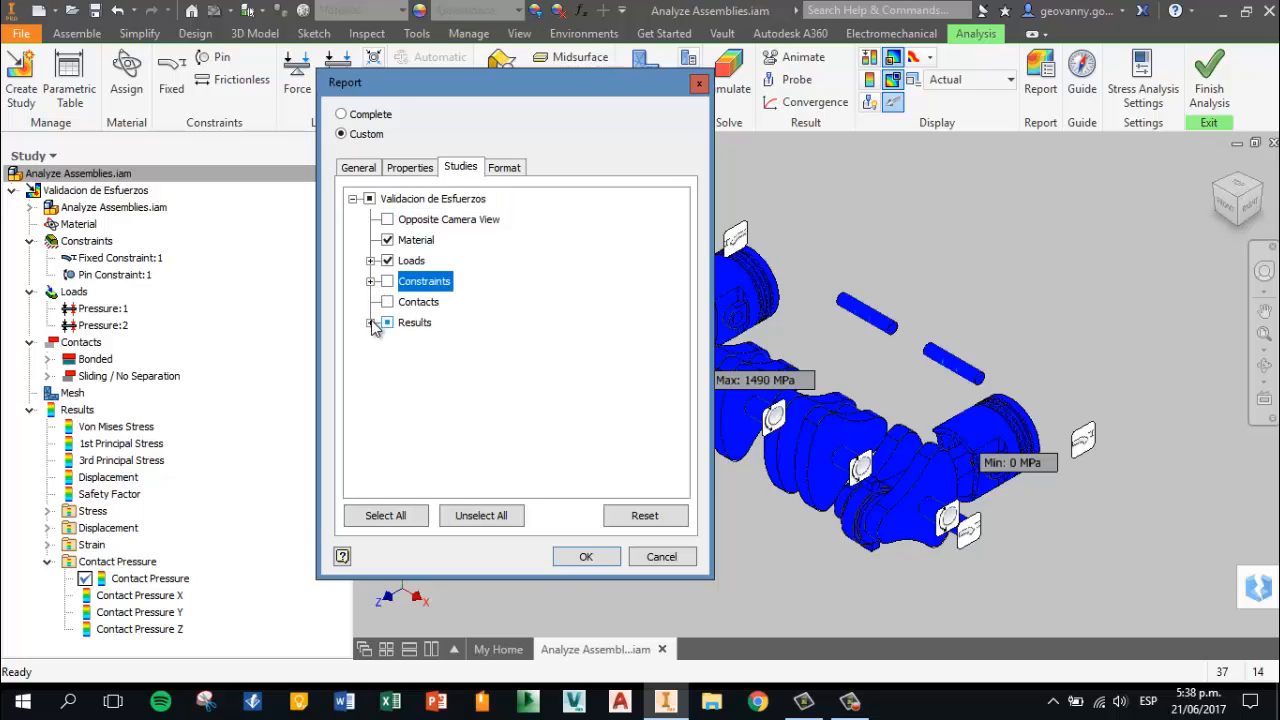
Exclude the 1st Principal Stress, 3rd Principal Stress and Safety Factor results from the report, keeping Von Mises Stress, Displacement and Reaction Force
{"action": "left_click", "coordinate": [371, 322]}
{"action": "left_click", "coordinate": [405, 302]}
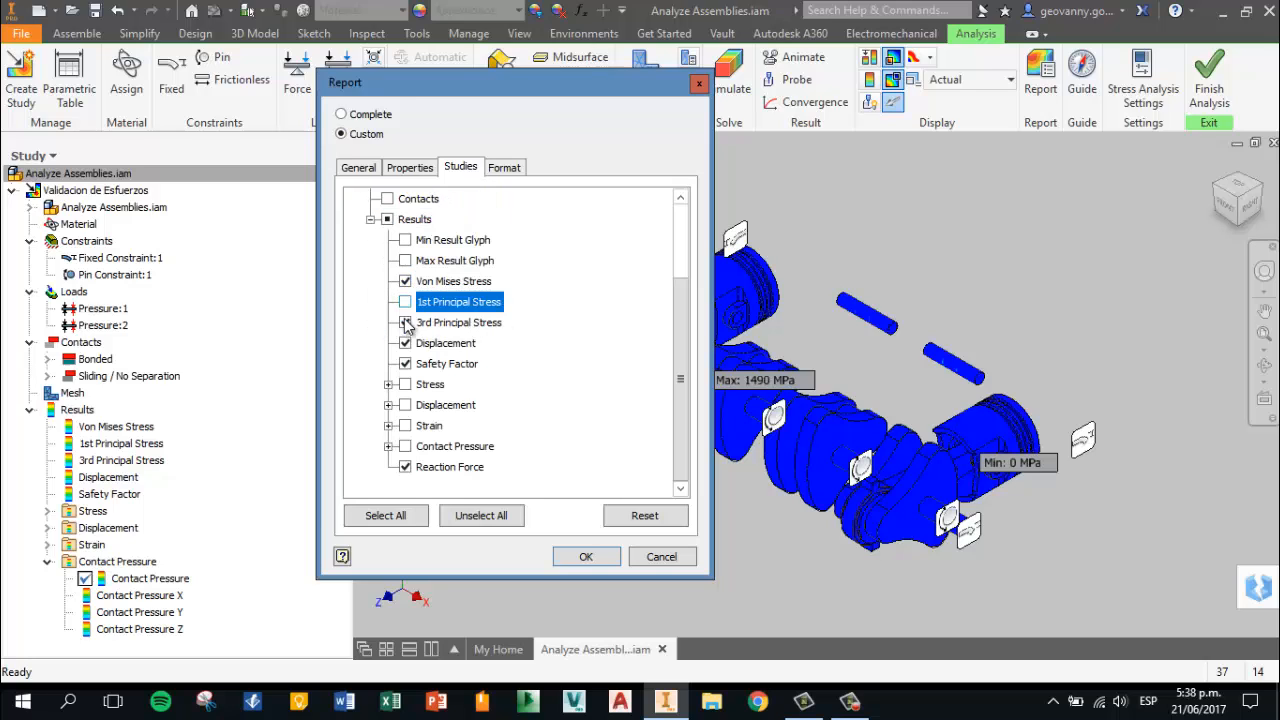
{"action": "left_click", "coordinate": [405, 322]}
{"action": "left_click", "coordinate": [406, 343]}
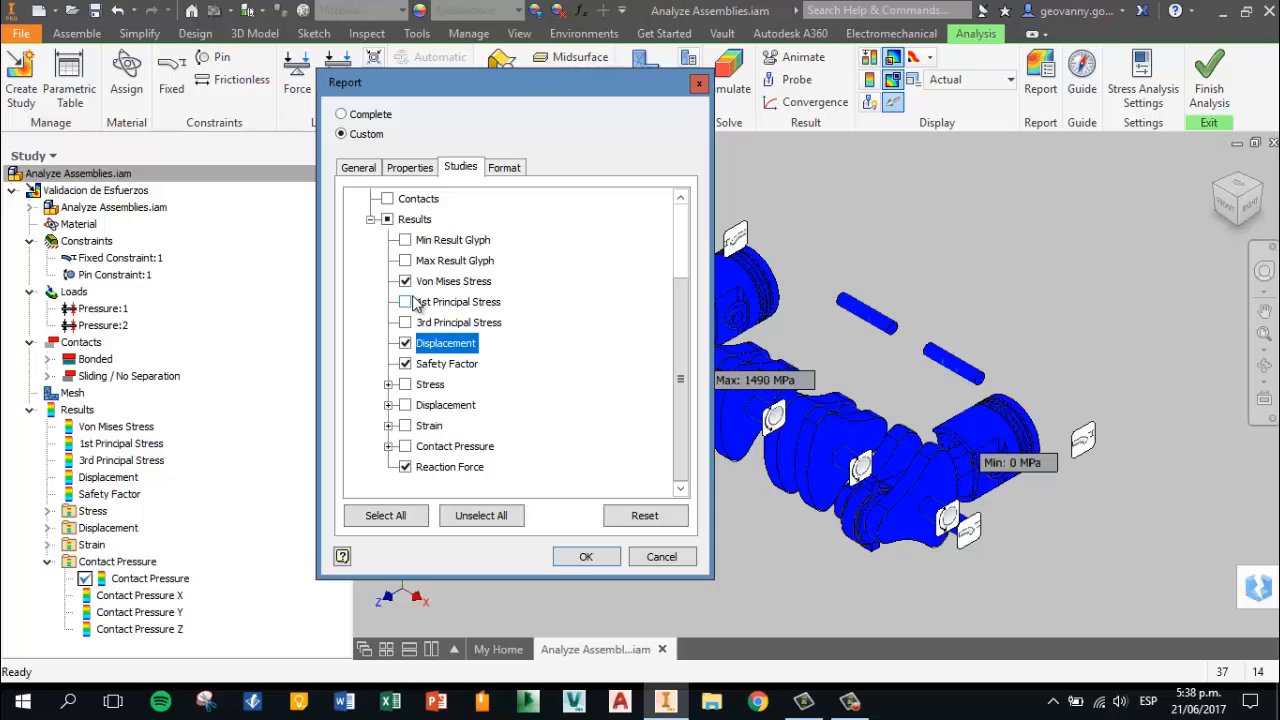
{"action": "left_click", "coordinate": [405, 364]}
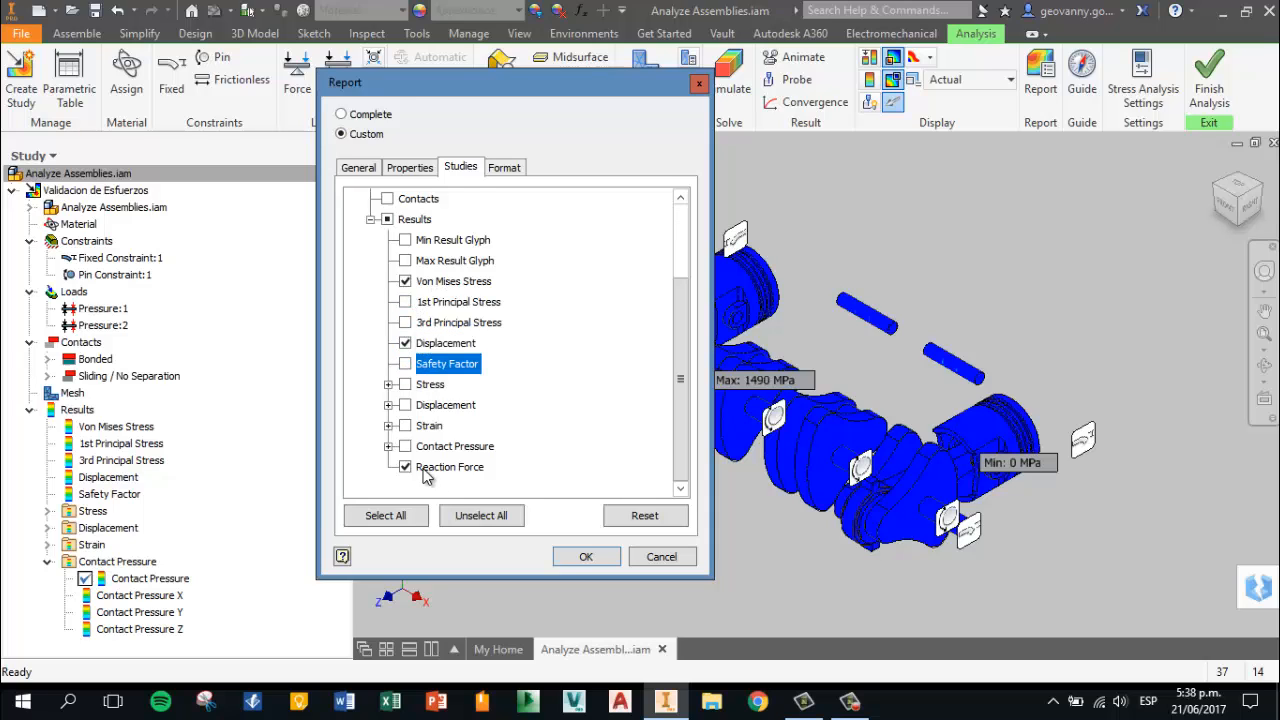
Generate the custom stress analysis report, overwriting the existing file Analyze Assemblies.iam Stress Analysis Report 15_06_2017.html
{"action": "scroll", "coordinate": [458, 313], "scroll_direction": "up", "scroll_amount": 2}
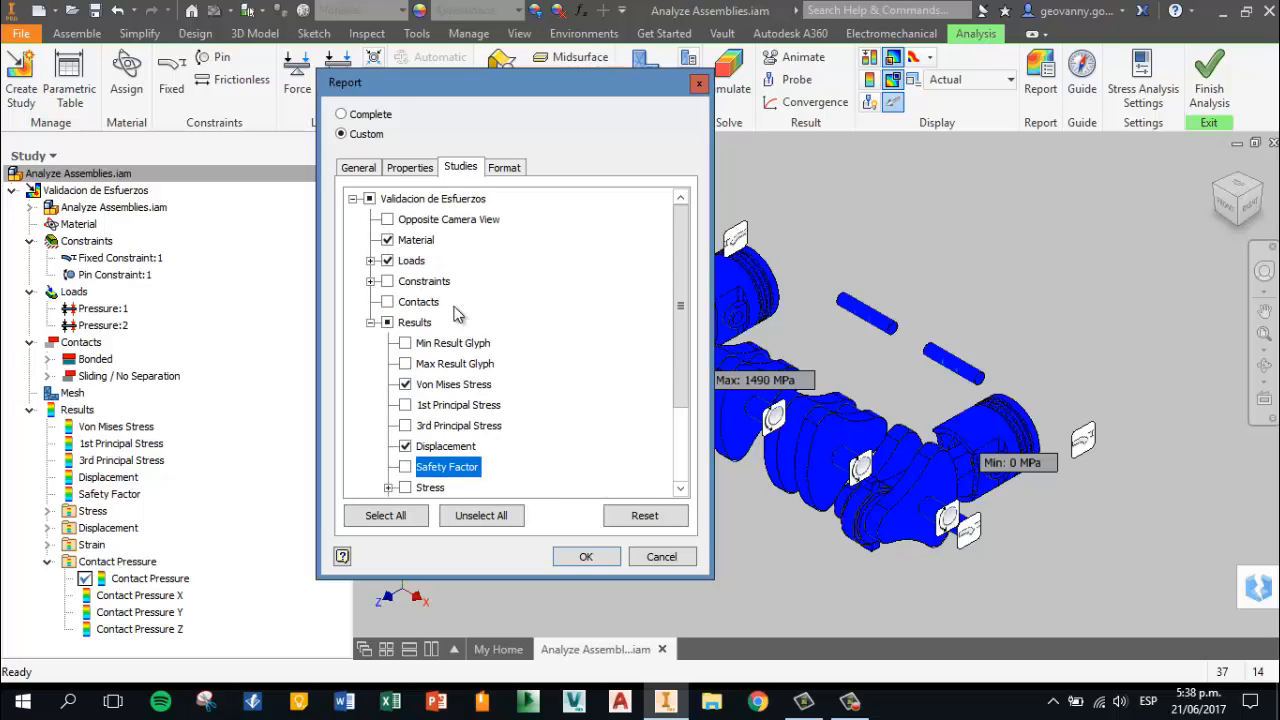
{"action": "left_click", "coordinate": [360, 168]}
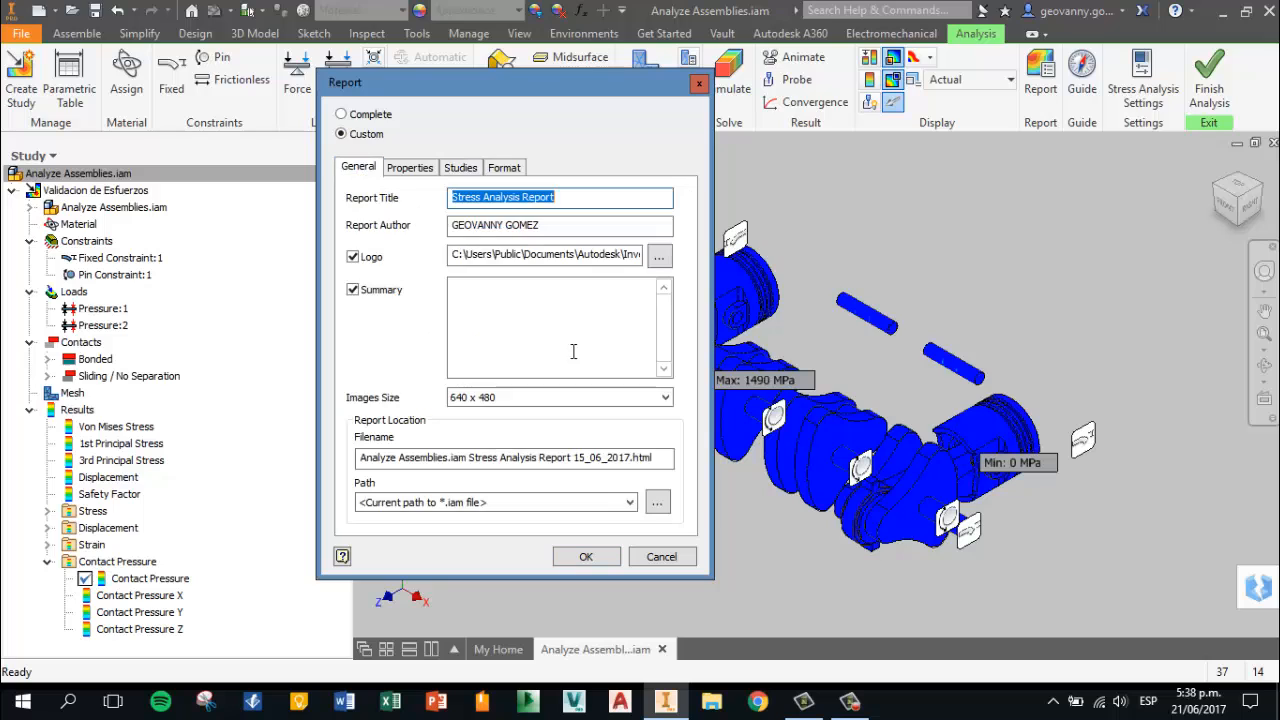
{"action": "left_click", "coordinate": [585, 558]}
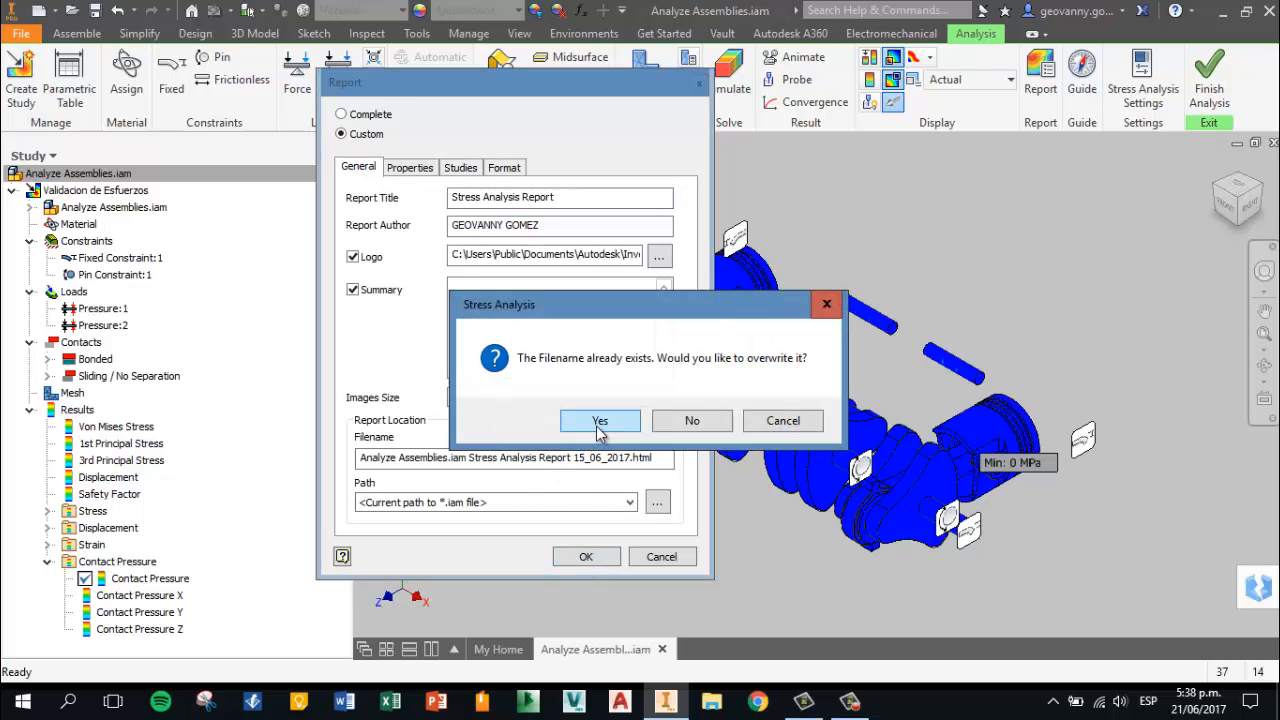
{"action": "left_click", "coordinate": [598, 421]}
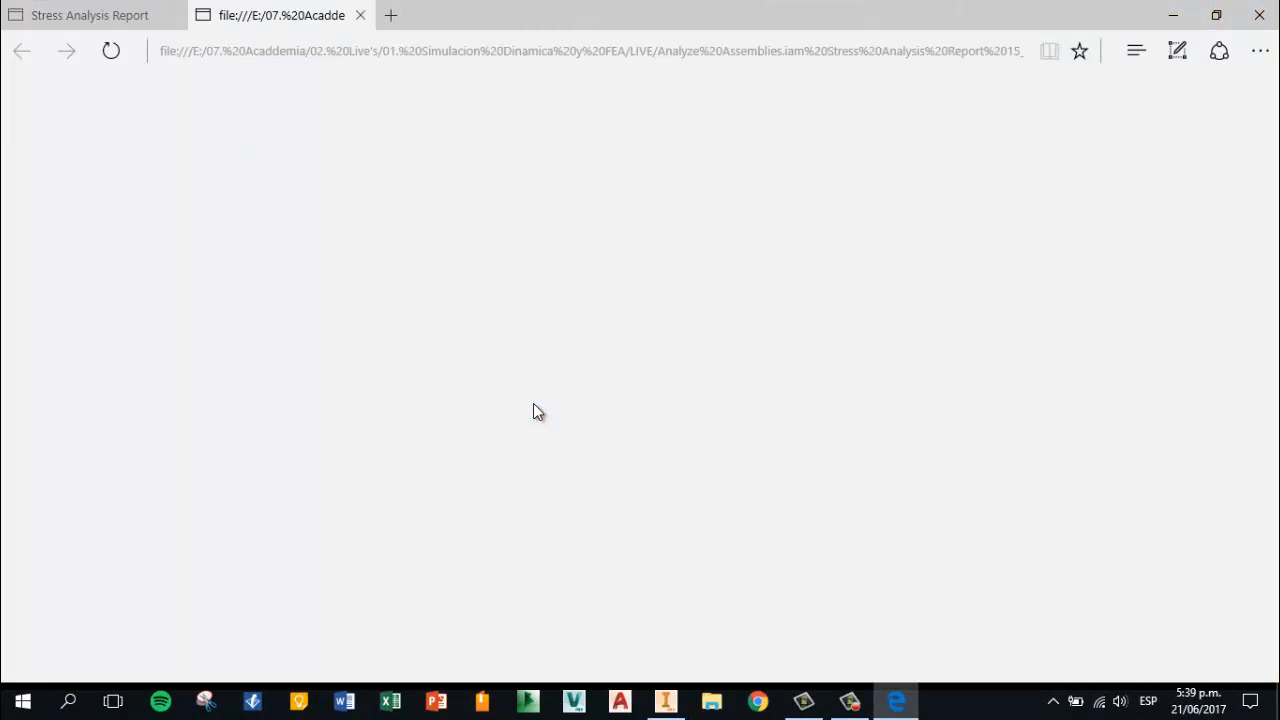
Examine the generated report's study settings, loads, result summary and the Von Mises Stress and Displacement figures, and close the report
{"action": "scroll", "coordinate": [455, 364], "scroll_direction": "down", "scroll_amount": 15}
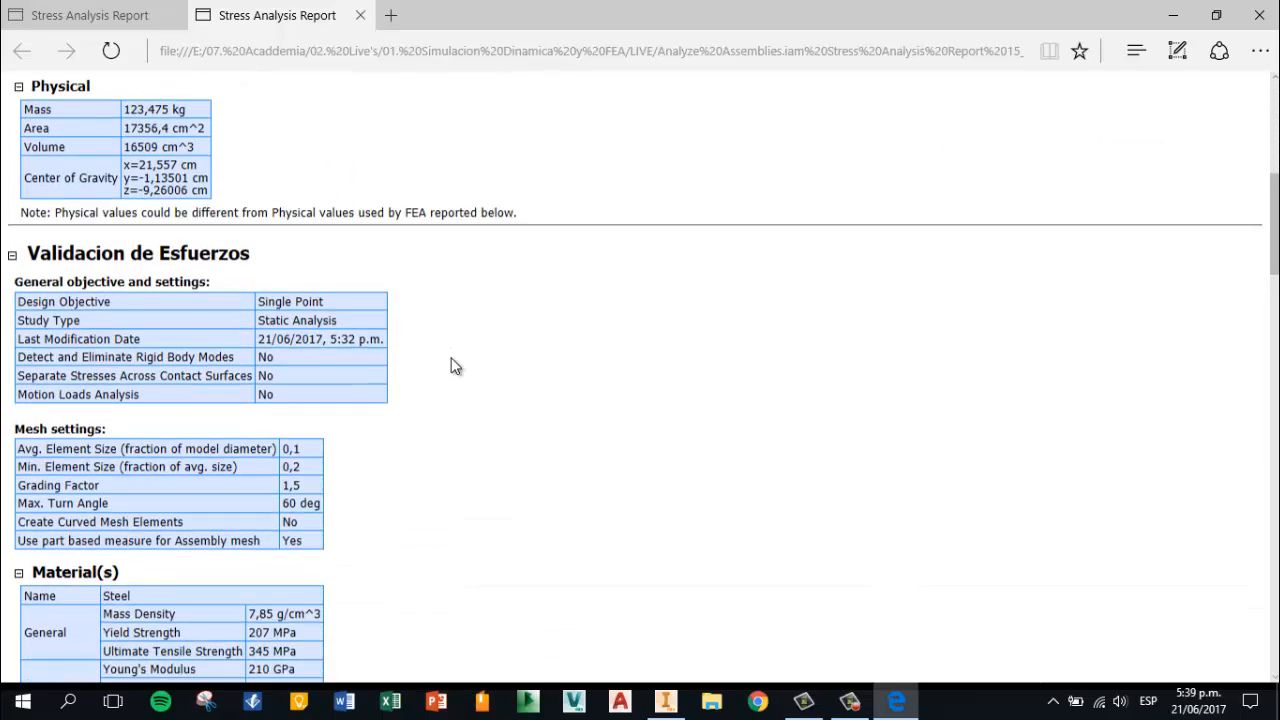
{"action": "scroll", "coordinate": [452, 366], "scroll_direction": "down", "scroll_amount": 2}
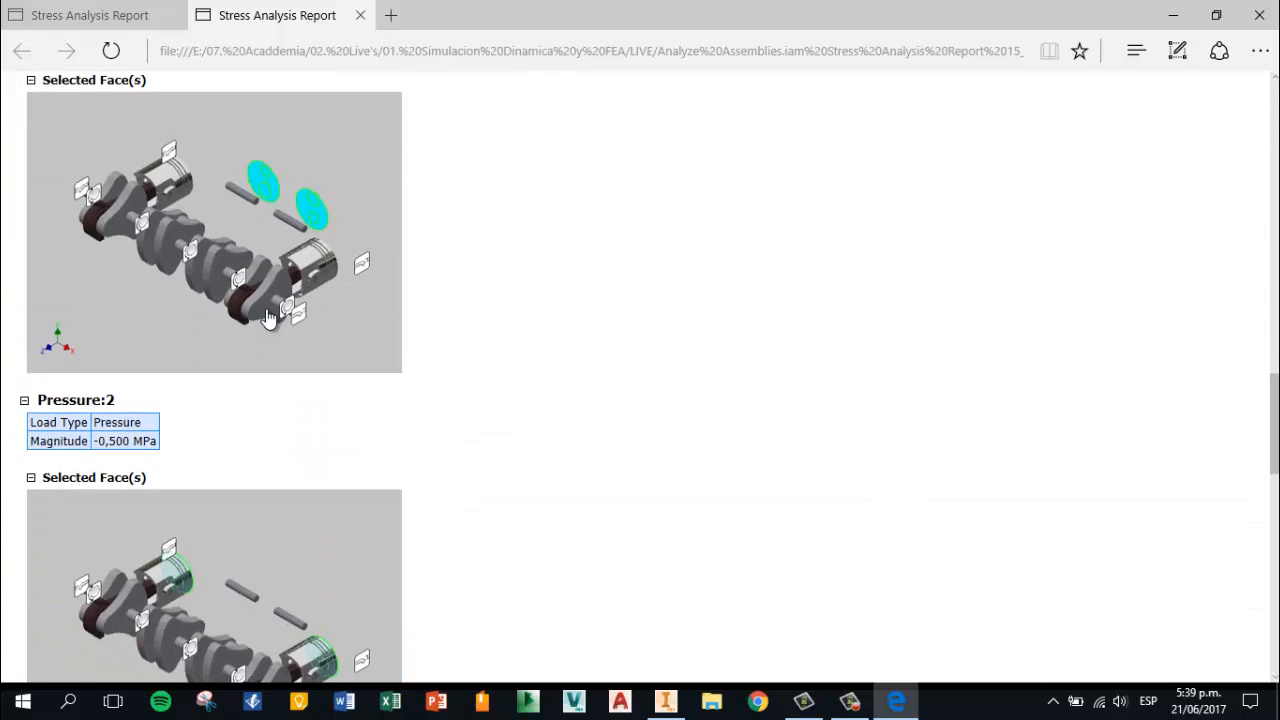
{"action": "scroll", "coordinate": [610, 388], "scroll_direction": "down", "scroll_amount": 10}
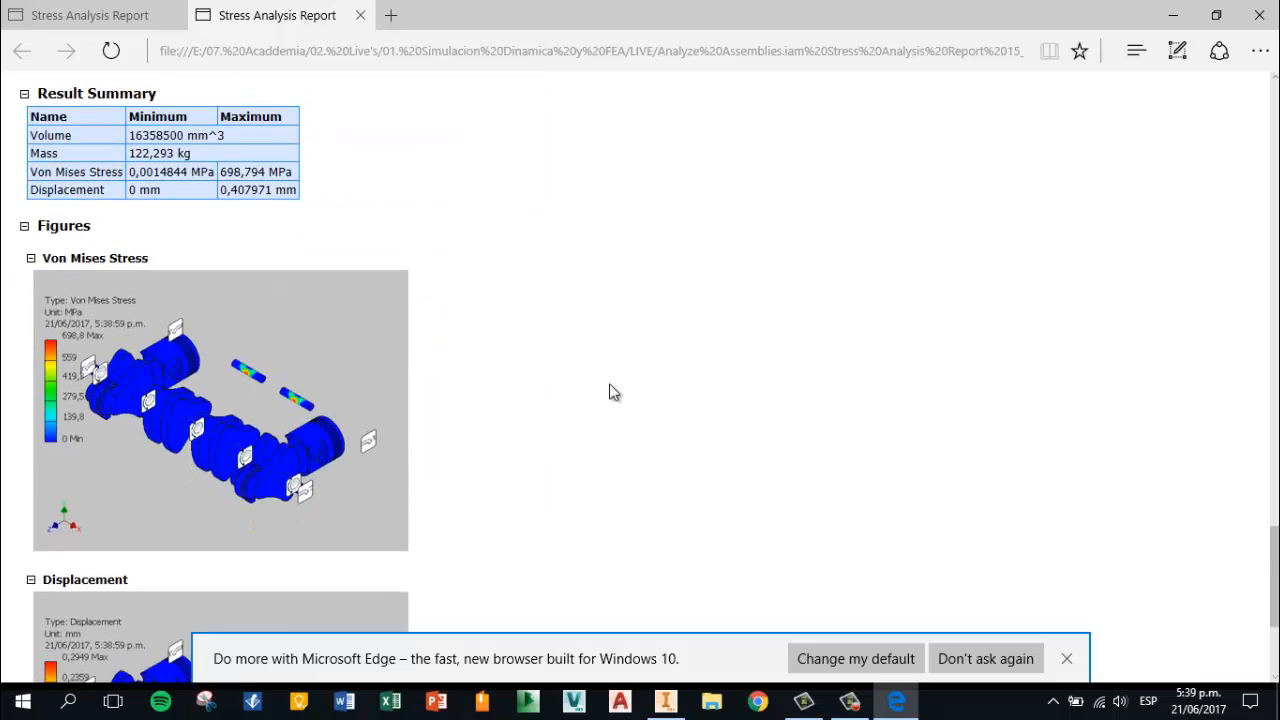
{"action": "scroll", "coordinate": [613, 392], "scroll_direction": "down", "scroll_amount": 3}
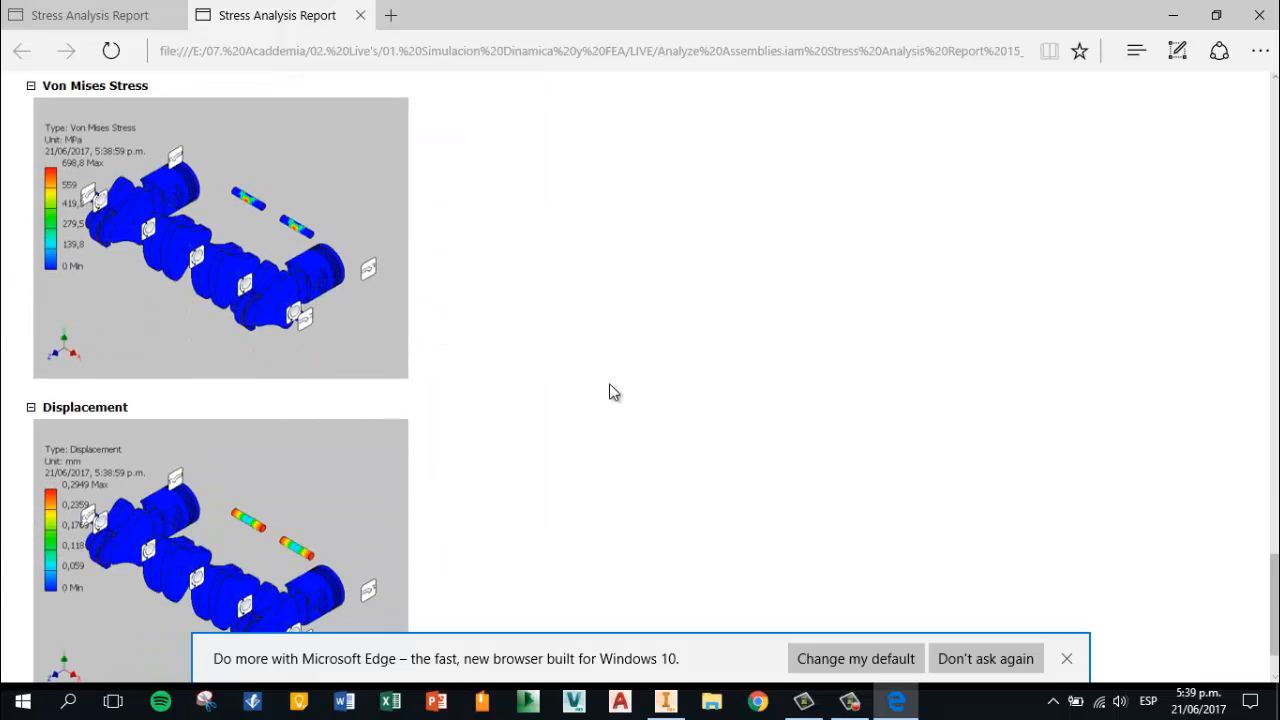
{"action": "scroll", "coordinate": [613, 392], "scroll_direction": "down", "scroll_amount": 2}
{"action": "scroll", "coordinate": [490, 377], "scroll_direction": "up", "scroll_amount": 20}
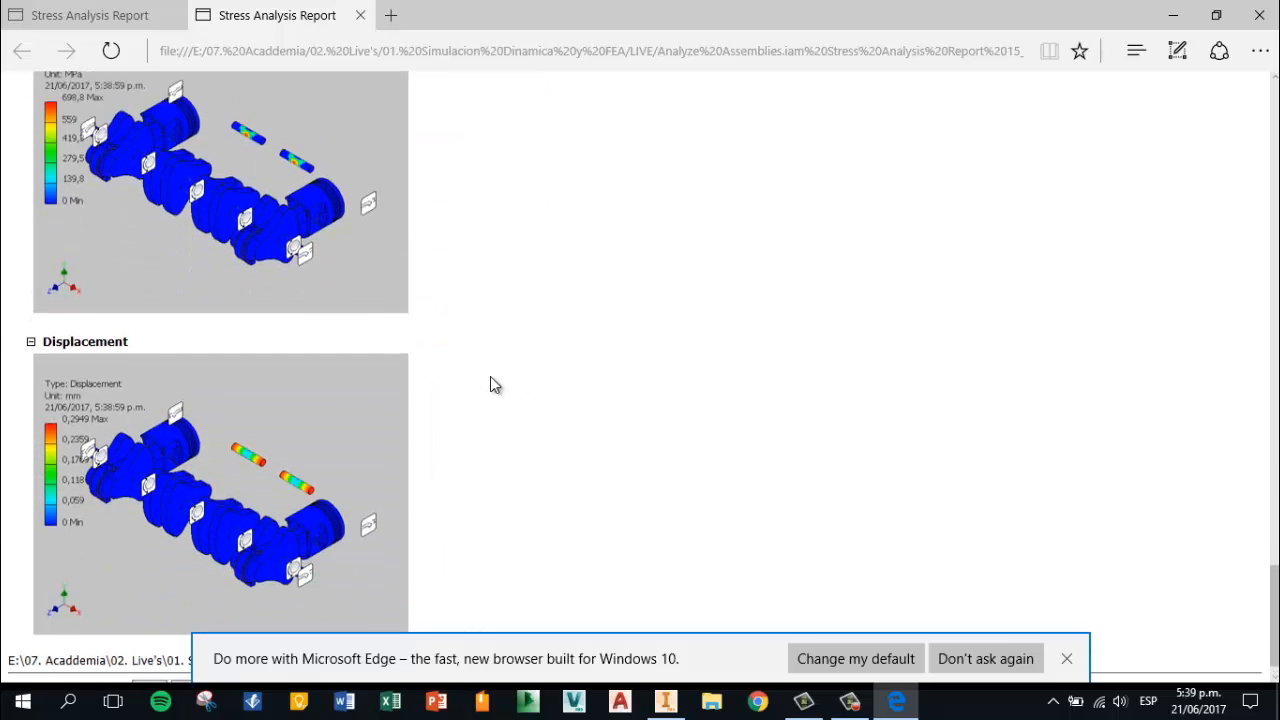
{"action": "scroll", "coordinate": [491, 377], "scroll_direction": "up", "scroll_amount": 2}
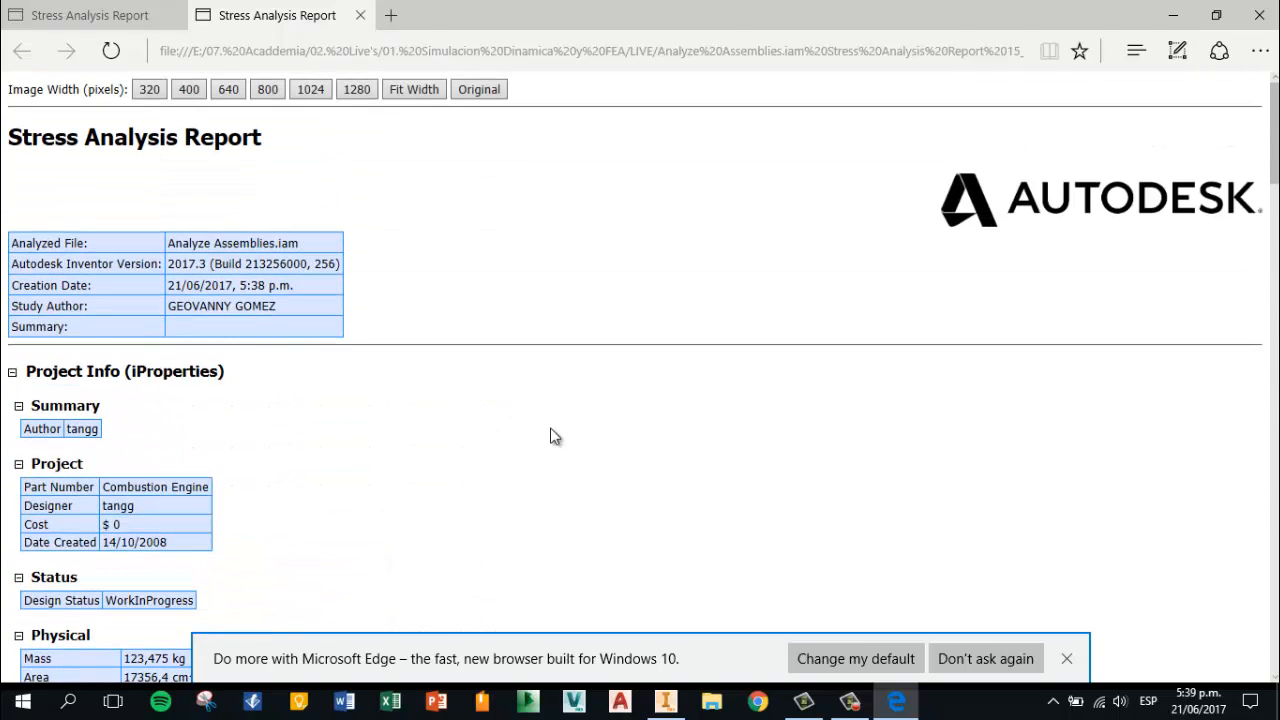
{"action": "left_click", "coordinate": [1067, 661]}
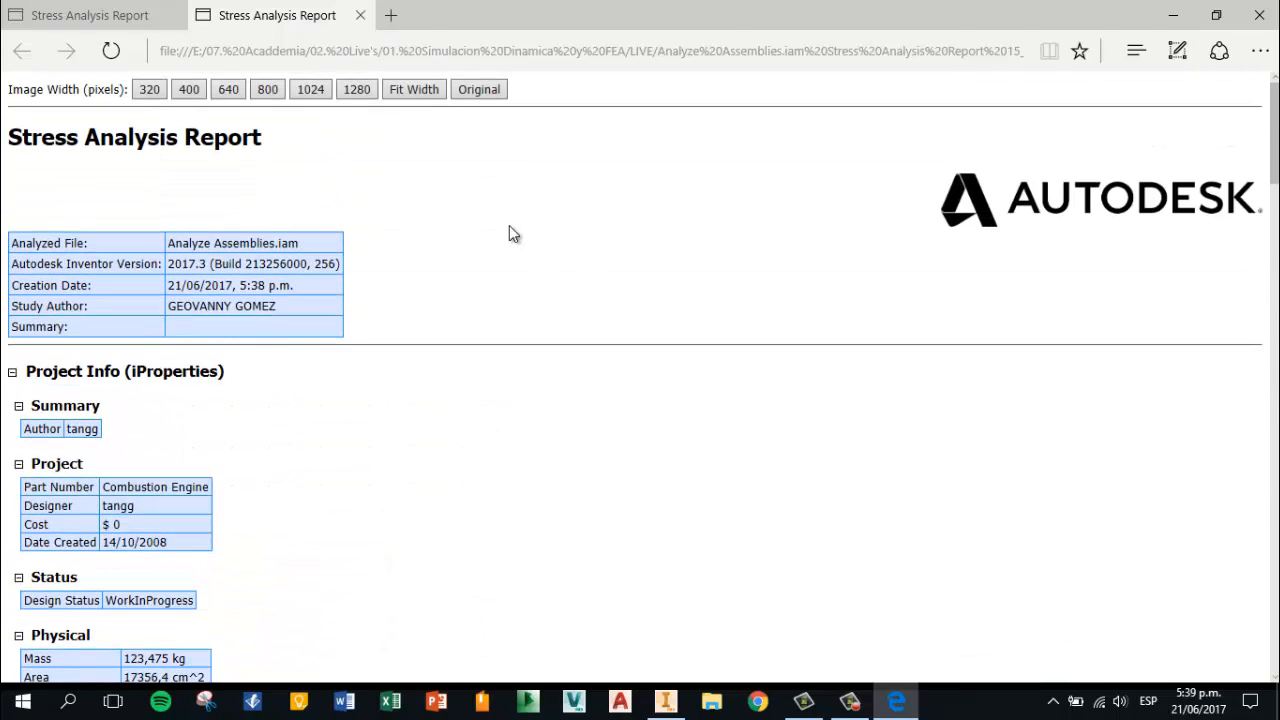
{"action": "left_click", "coordinate": [360, 15]}
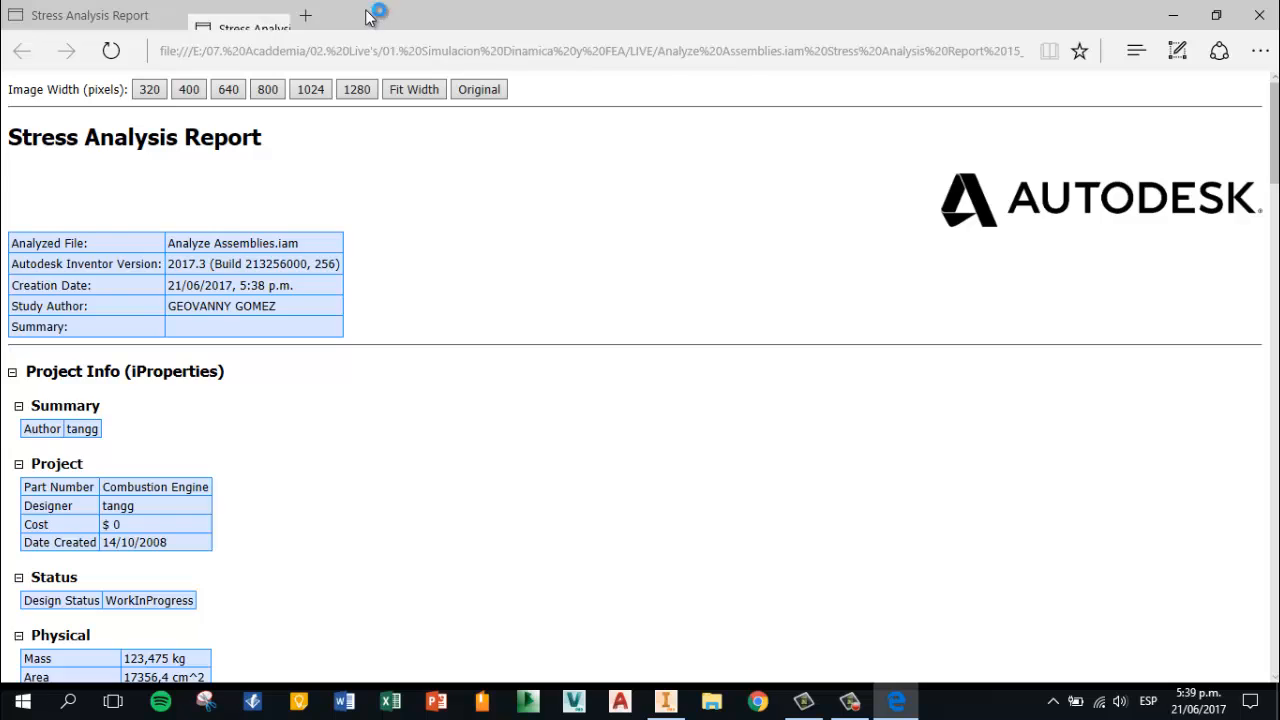
{"action": "left_click", "coordinate": [172, 15]}
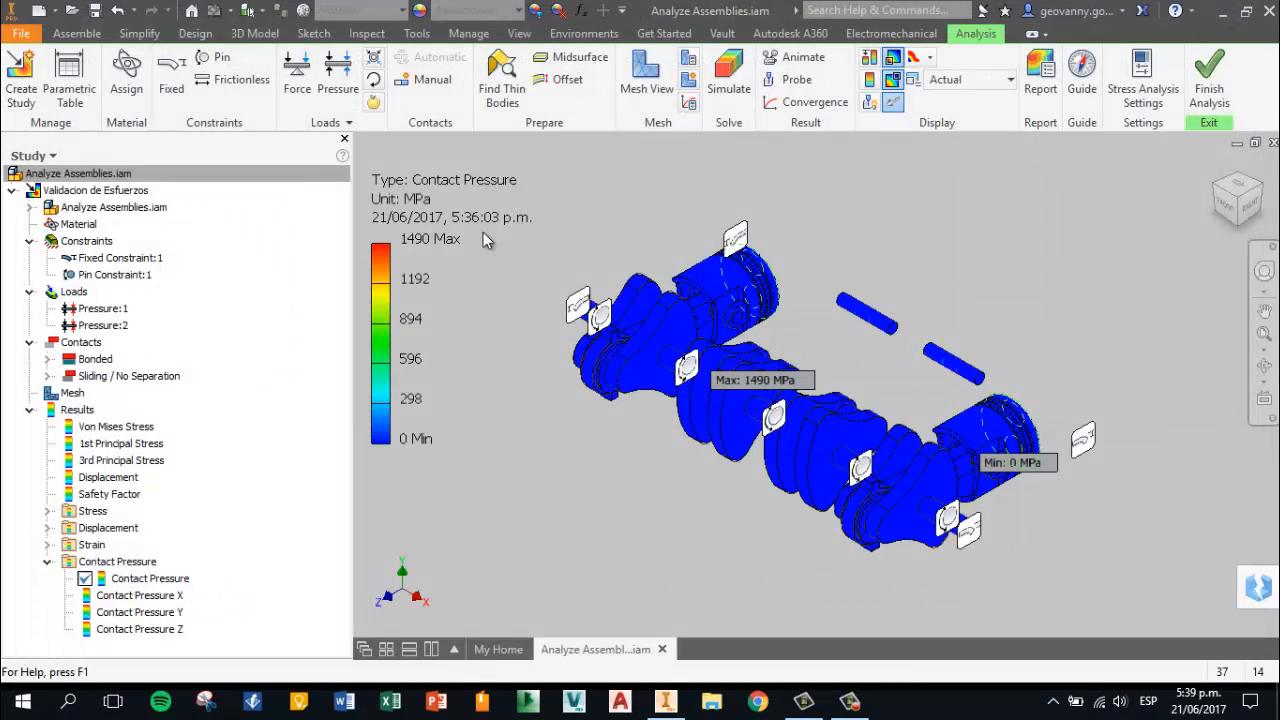
Display the Von Mises Stress results on the engine assembly in place of the contact pressure plot
{"action": "left_click", "coordinate": [1217, 187]}
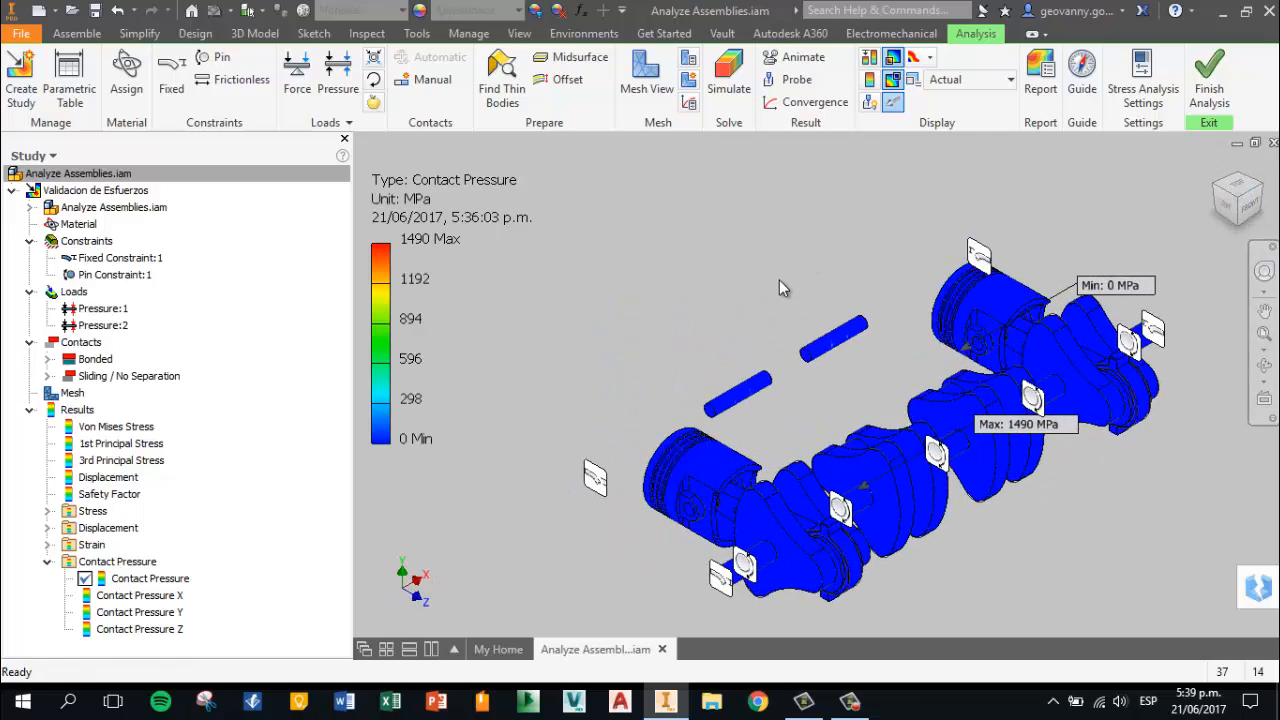
{"action": "mouse_move", "coordinate": [779, 280]}
{"action": "middle_mouse_down", "text": "shift"}
{"action": "mouse_move", "coordinate": [889, 275]}
{"action": "mouse_move", "coordinate": [789, 220]}
{"action": "mouse_move", "coordinate": [708, 301]}
{"action": "mouse_move", "coordinate": [704, 277]}
{"action": "mouse_move", "coordinate": [802, 278]}
{"action": "middle_mouse_up", "text": "shift"}
{"action": "left_click", "coordinate": [1215, 170]}
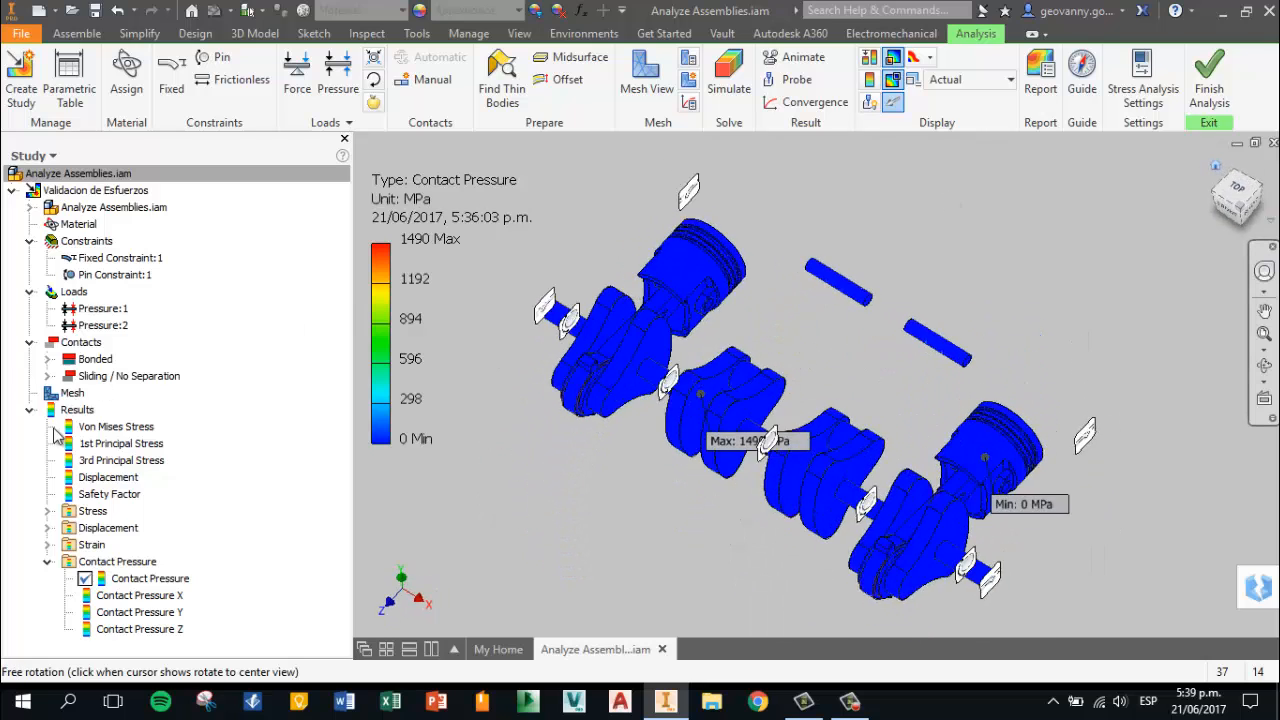
{"action": "double_click", "coordinate": [120, 426]}
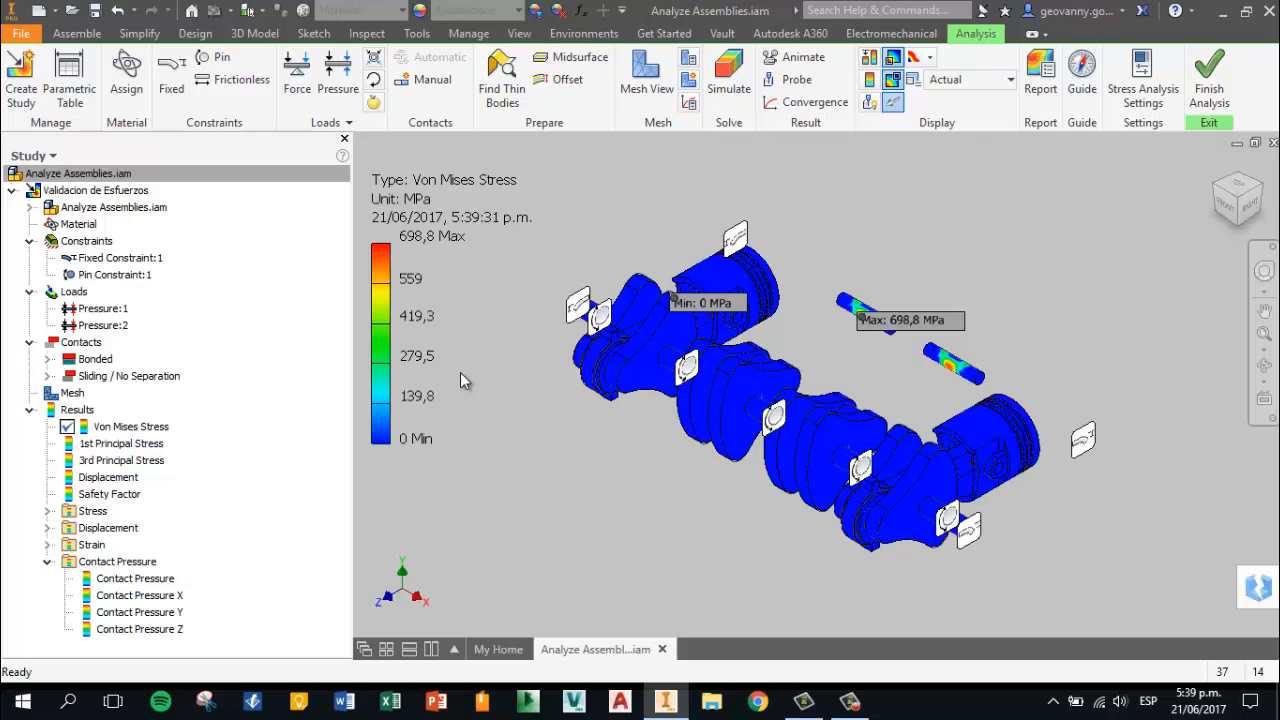
Finish the stress analysis and return to the assembly environment
{"action": "left_click", "coordinate": [584, 33]}
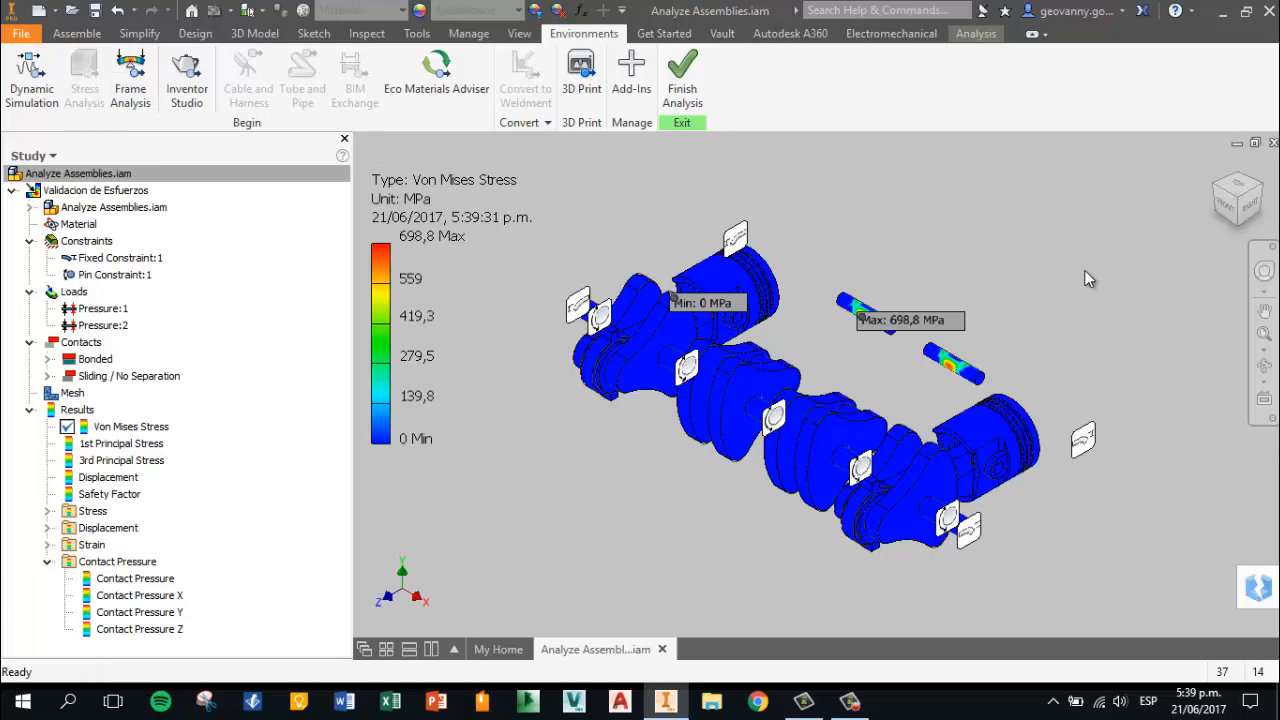
{"action": "left_click", "coordinate": [683, 80]}
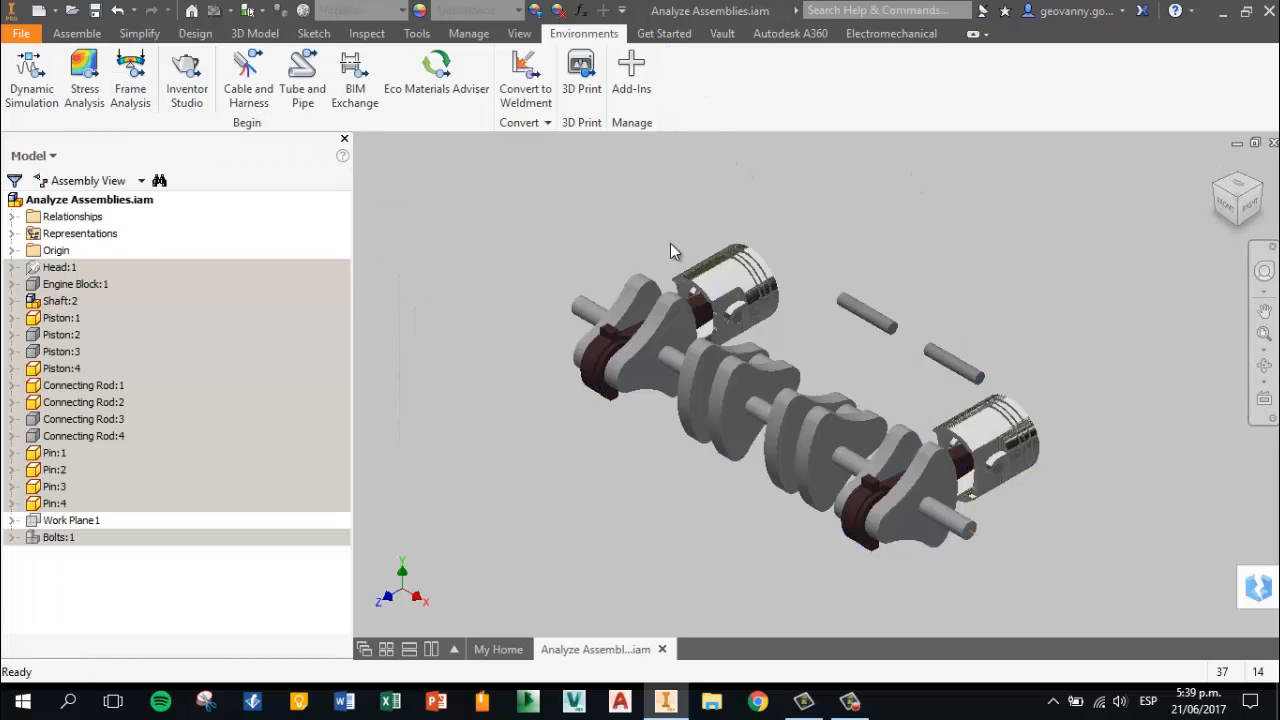
{"action": "left_click", "coordinate": [1216, 161]}
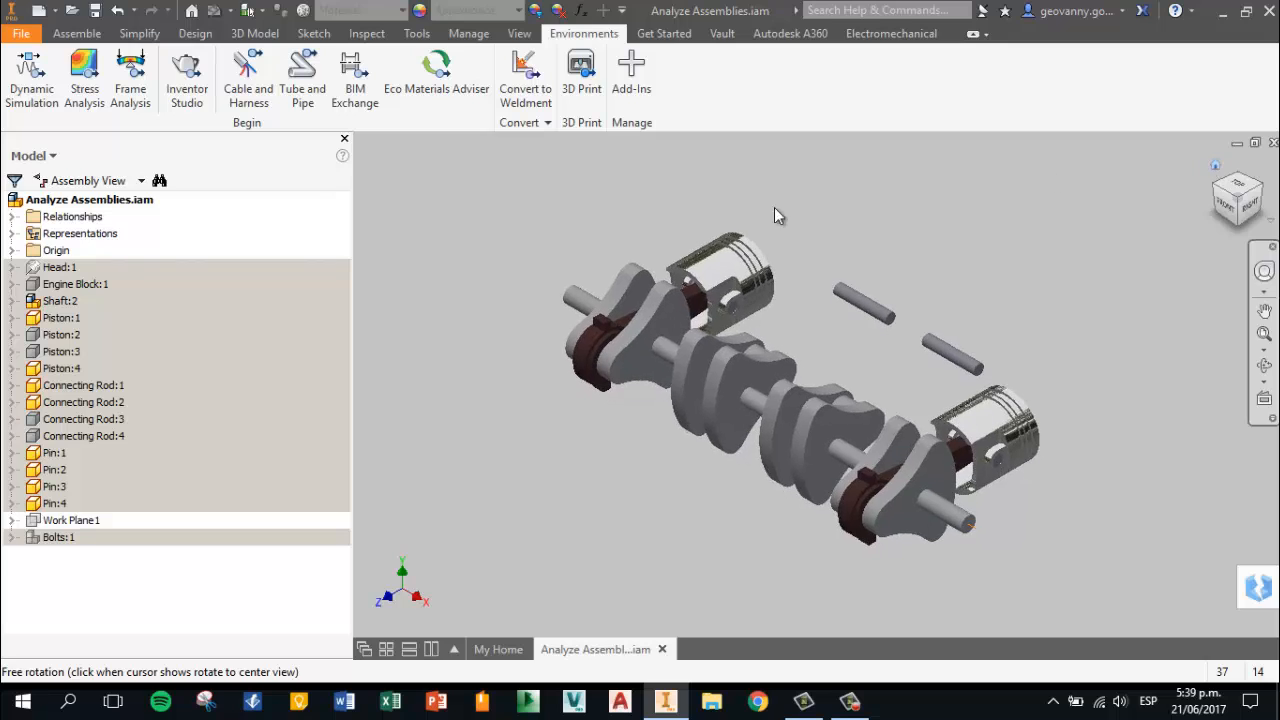
{"action": "left_click", "coordinate": [850, 701]}
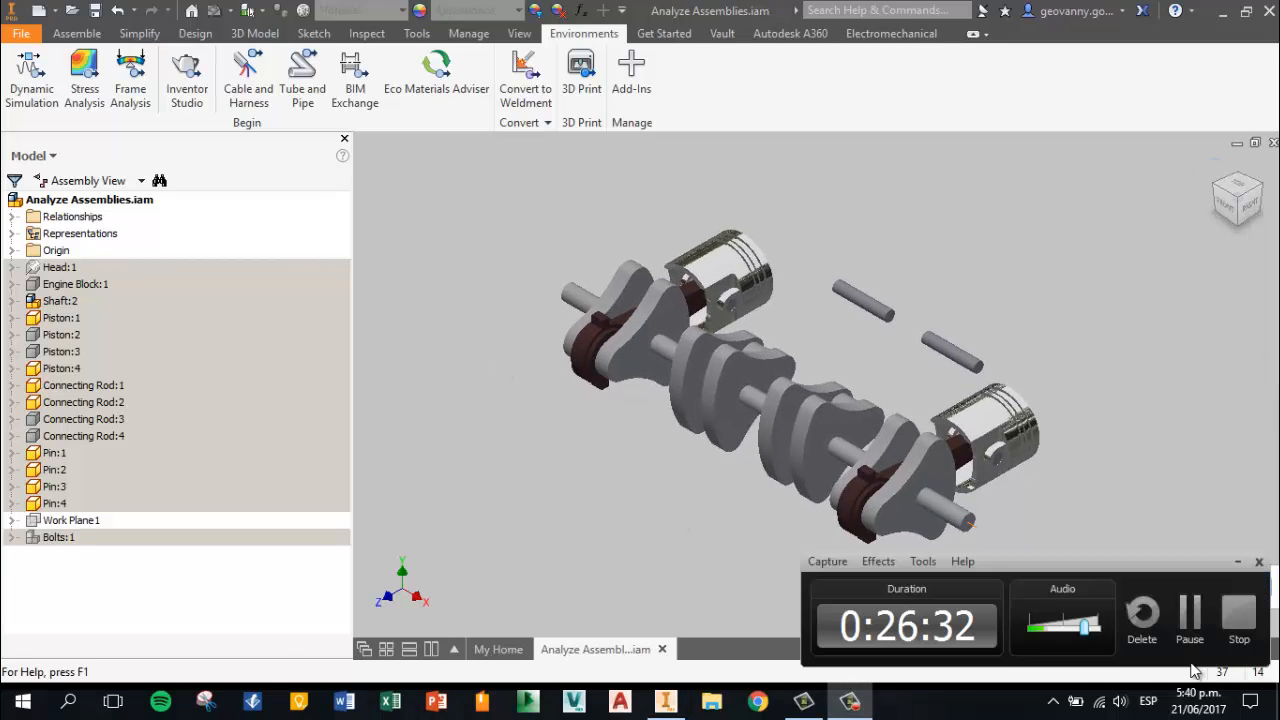